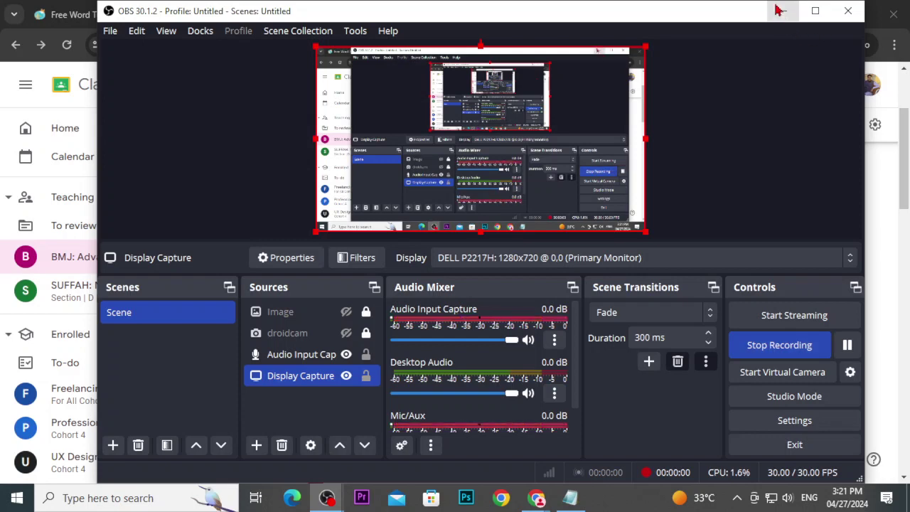
- Hide the recorder, review the lesson 19–21 objectives in Notepad, and close the empty New Tab window
{"action": "left_click", "coordinate": [782, 11]}
{"action": "left_click", "coordinate": [570, 499]}
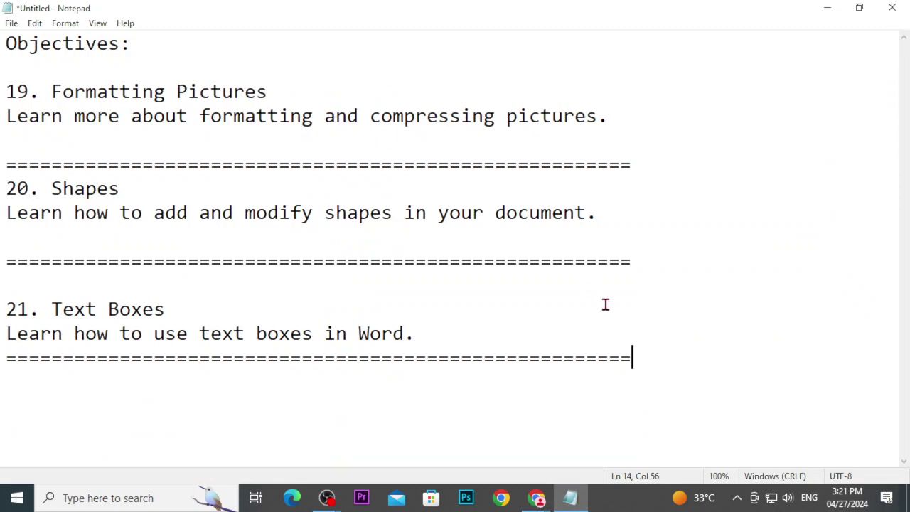
{"action": "left_click", "coordinate": [536, 498]}
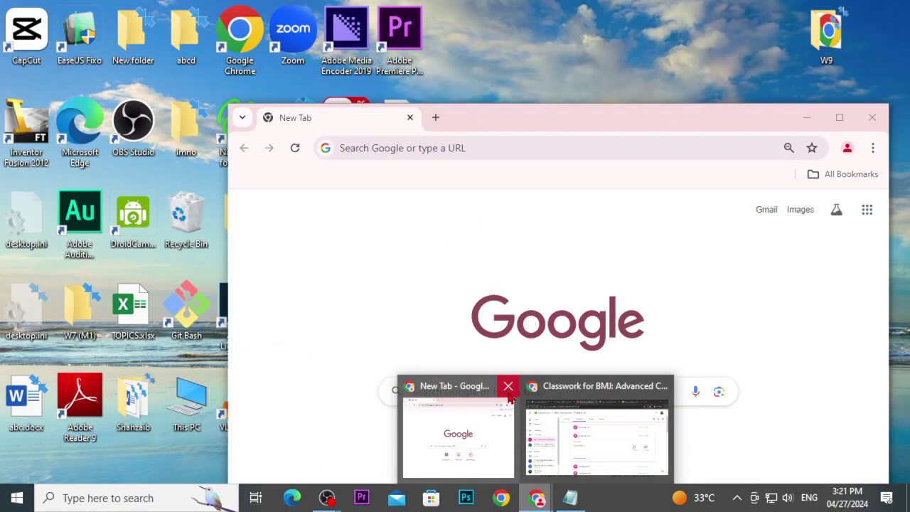
{"action": "left_click", "coordinate": [507, 385]}
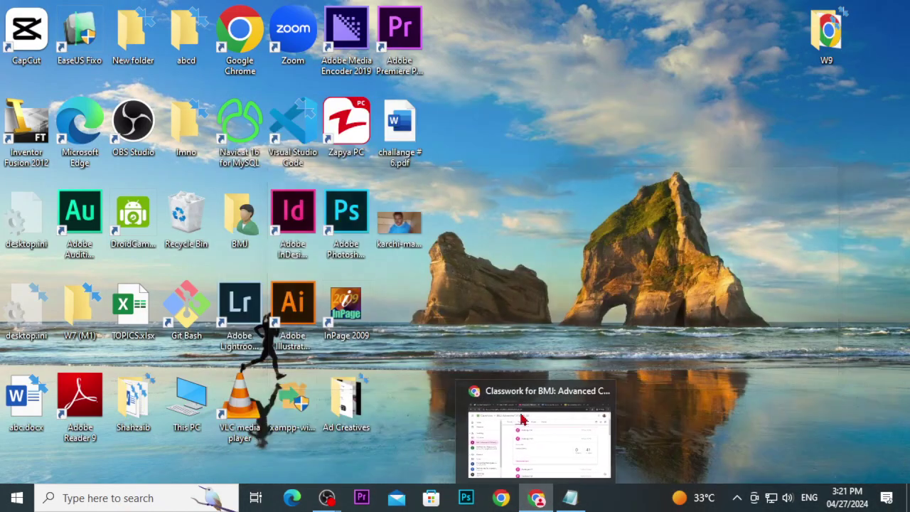
- Open the Formatting Pictures lesson and save its practice document to Downloads
{"action": "left_click", "coordinate": [153, 16]}
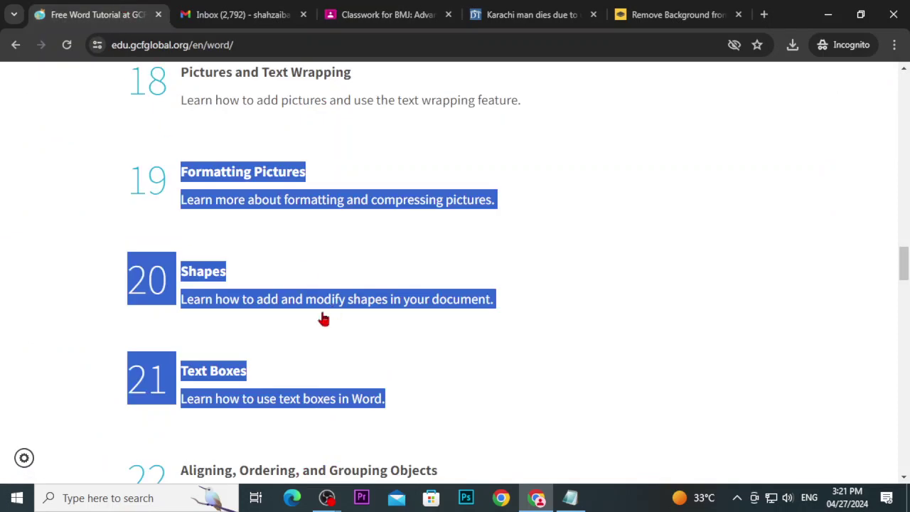
{"action": "left_click", "coordinate": [240, 191]}
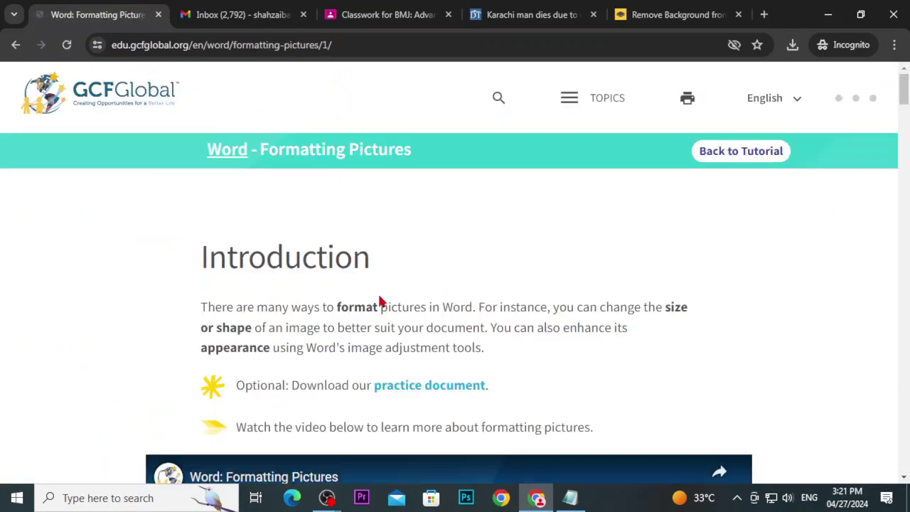
{"action": "scroll", "coordinate": [380, 305], "scroll_direction": "down", "scroll_amount": 1}
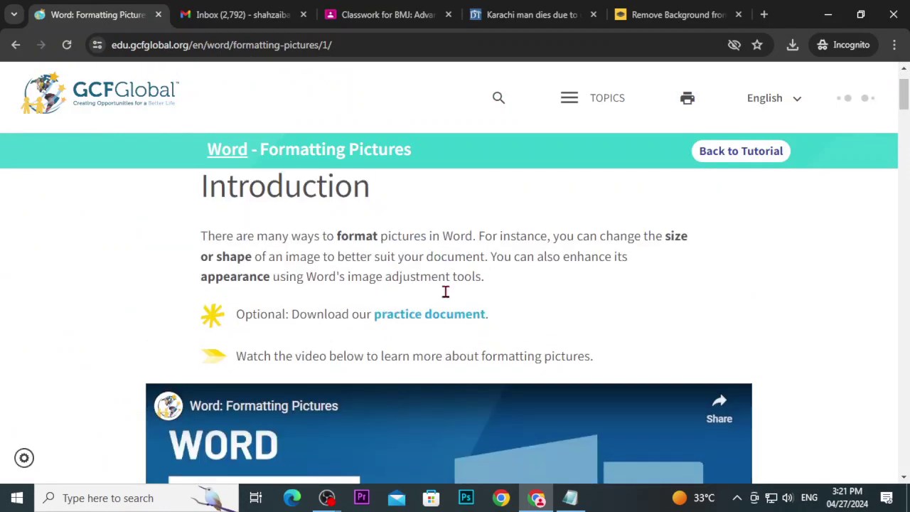
{"action": "left_click", "coordinate": [440, 314]}
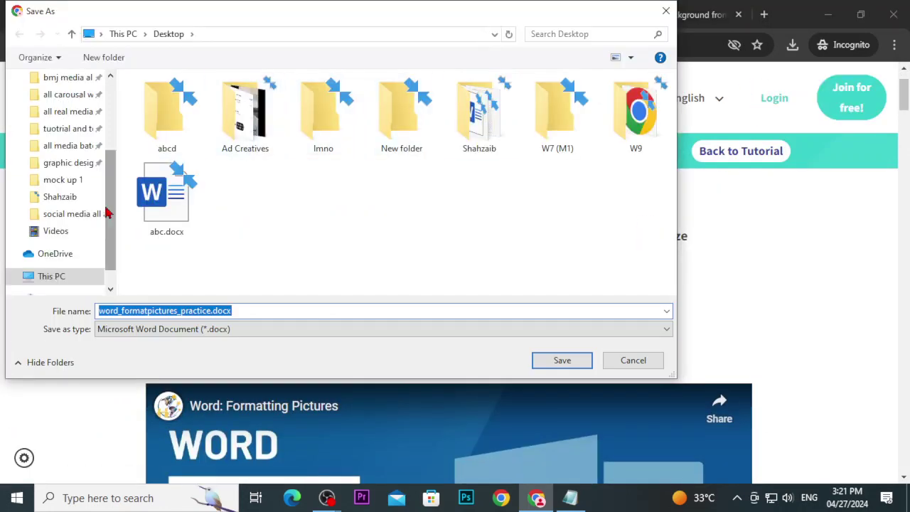
{"action": "scroll", "coordinate": [106, 214], "scroll_direction": "up", "scroll_amount": 3}
{"action": "left_click", "coordinate": [85, 123]}
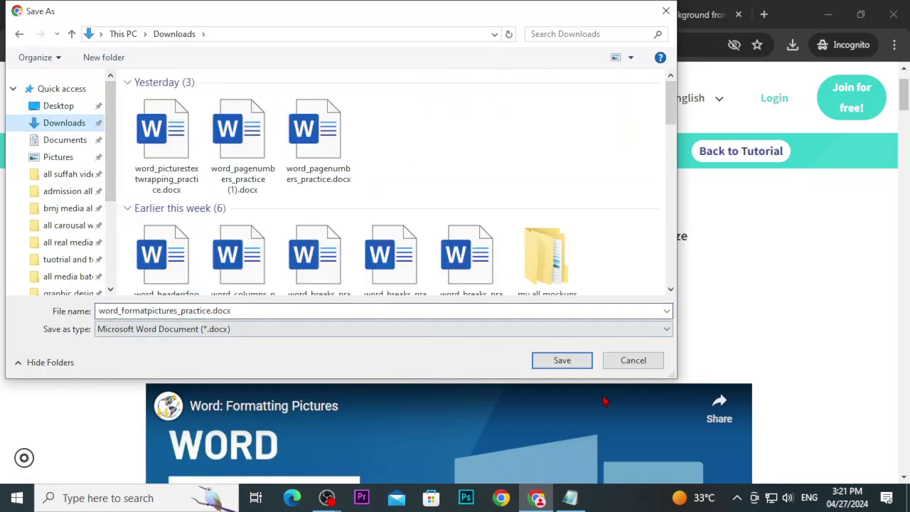
{"action": "left_click", "coordinate": [573, 360]}
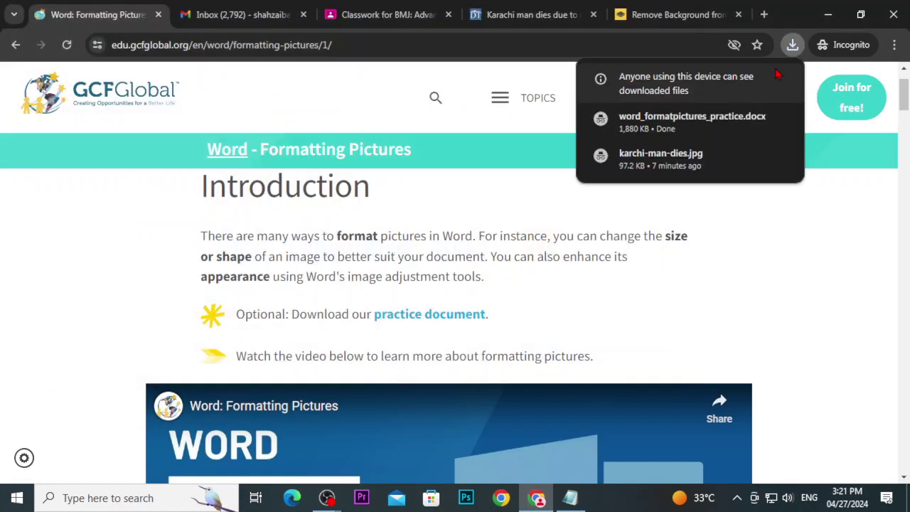
- Open word_formatpictures_practice.docx in Word, dismiss the Office notice, enable editing, and return to the lesson
{"action": "left_click", "coordinate": [682, 124]}
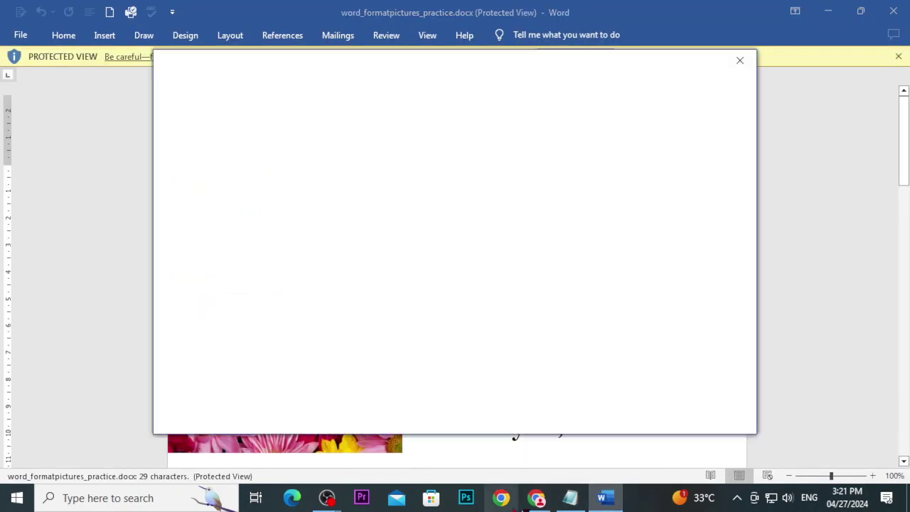
{"action": "left_click", "coordinate": [739, 61]}
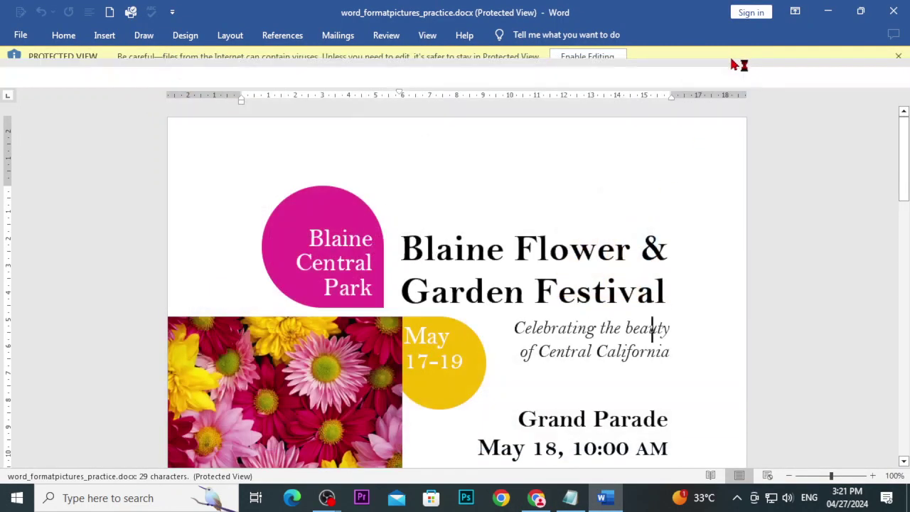
{"action": "left_click", "coordinate": [617, 57]}
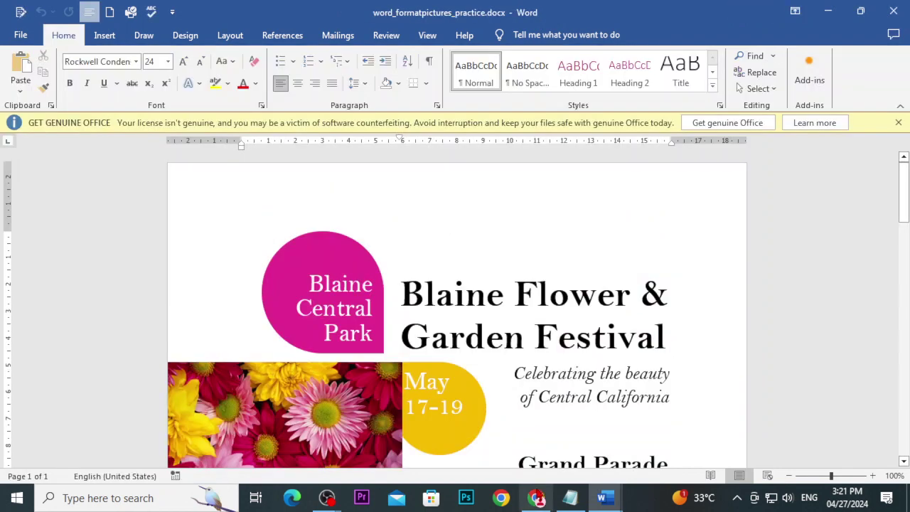
{"action": "left_click", "coordinate": [536, 497]}
{"action": "scroll", "coordinate": [409, 364], "scroll_direction": "down", "scroll_amount": 2}
- Read through the tutorial's 'To crop an image' steps, then bring the Word flyer back
{"action": "scroll", "coordinate": [408, 364], "scroll_direction": "down", "scroll_amount": 6}
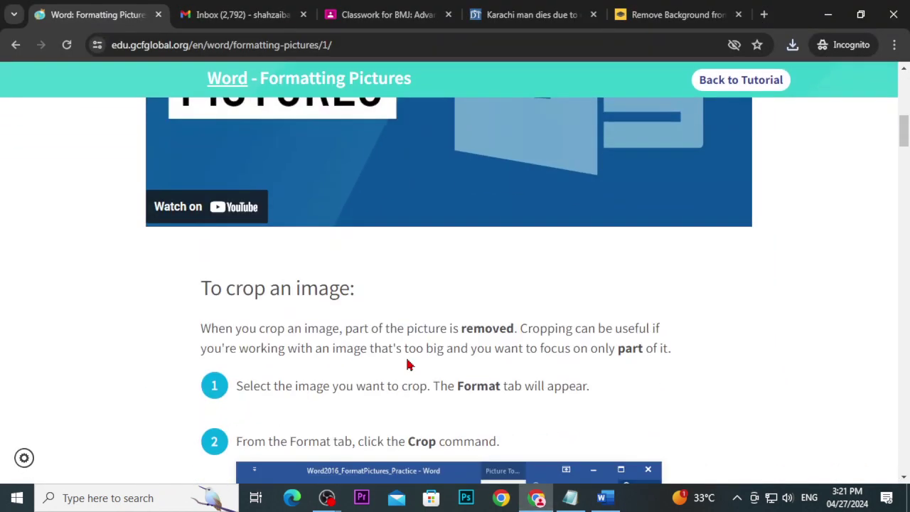
{"action": "scroll", "coordinate": [409, 364], "scroll_direction": "down", "scroll_amount": 2}
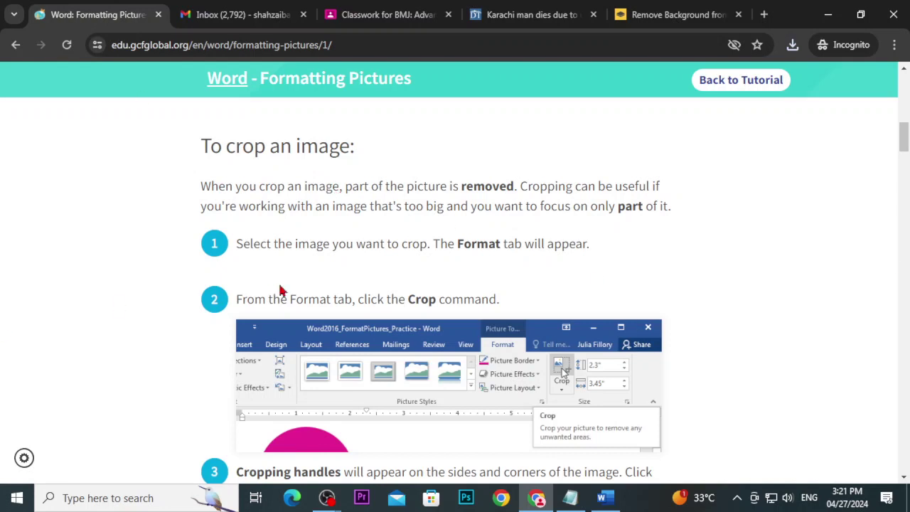
{"action": "scroll", "coordinate": [397, 227], "scroll_direction": "down", "scroll_amount": 2}
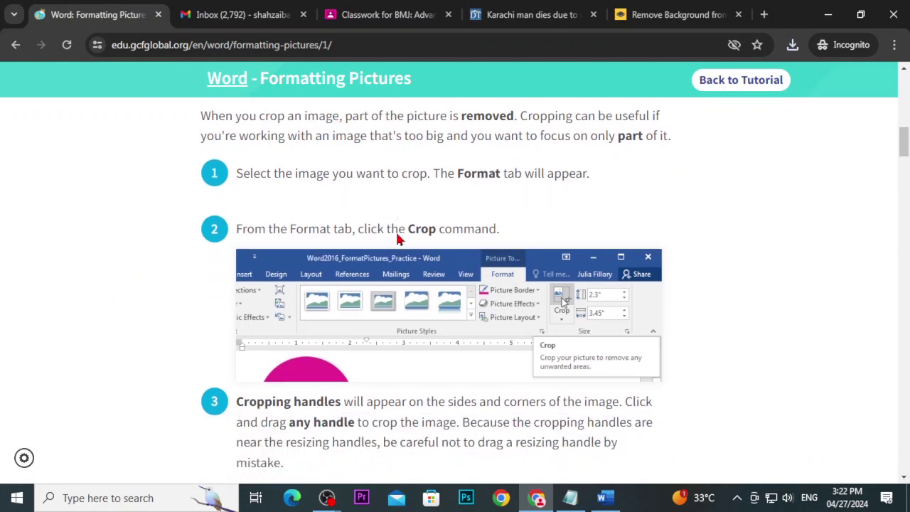
{"action": "scroll", "coordinate": [399, 241], "scroll_direction": "down", "scroll_amount": 2}
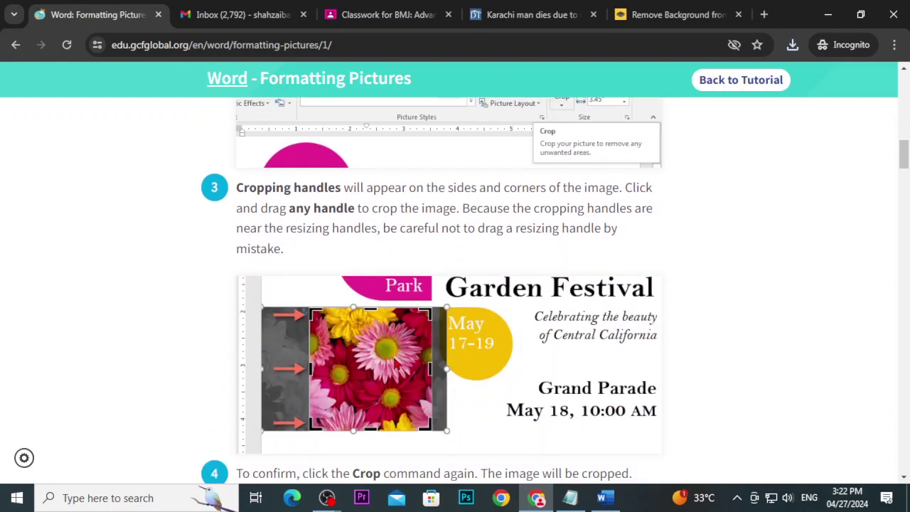
{"action": "scroll", "coordinate": [360, 362], "scroll_direction": "up", "scroll_amount": 2}
{"action": "scroll", "coordinate": [360, 363], "scroll_direction": "up", "scroll_amount": 2}
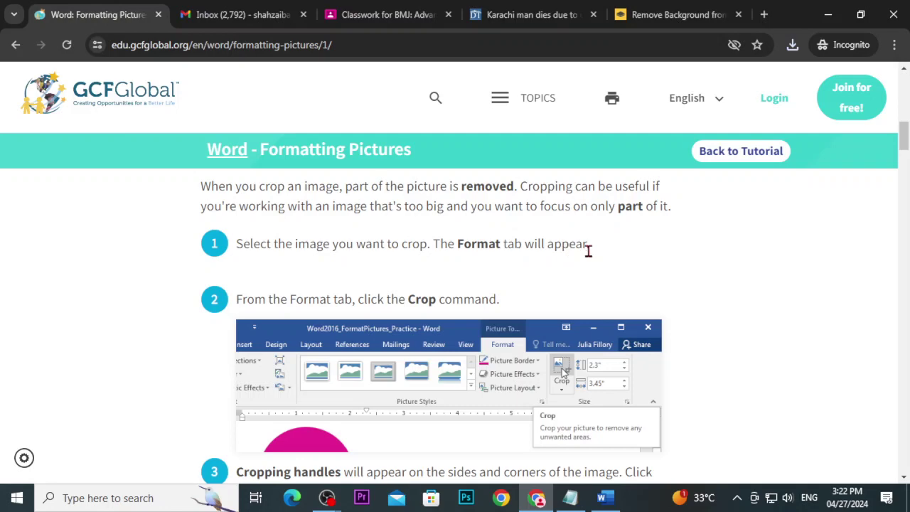
{"action": "scroll", "coordinate": [455, 284], "scroll_direction": "down", "scroll_amount": 4}
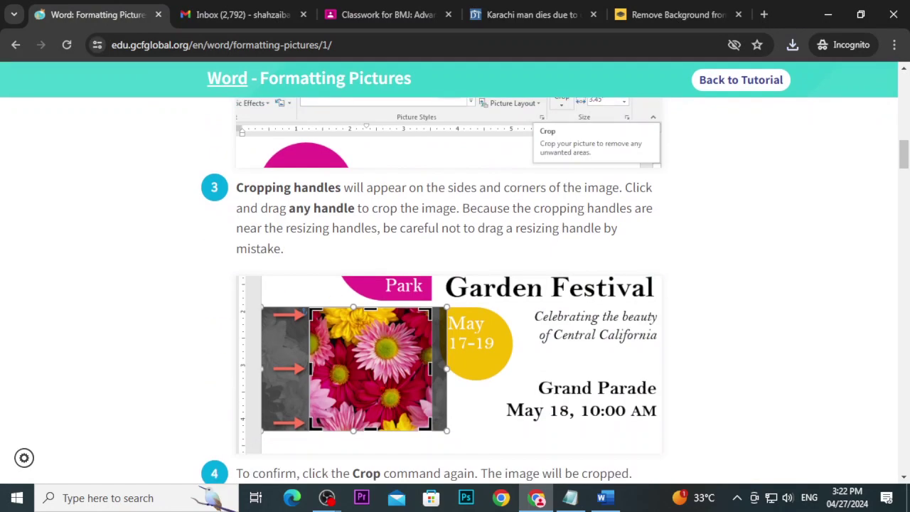
{"action": "scroll", "coordinate": [459, 338], "scroll_direction": "up", "scroll_amount": 3}
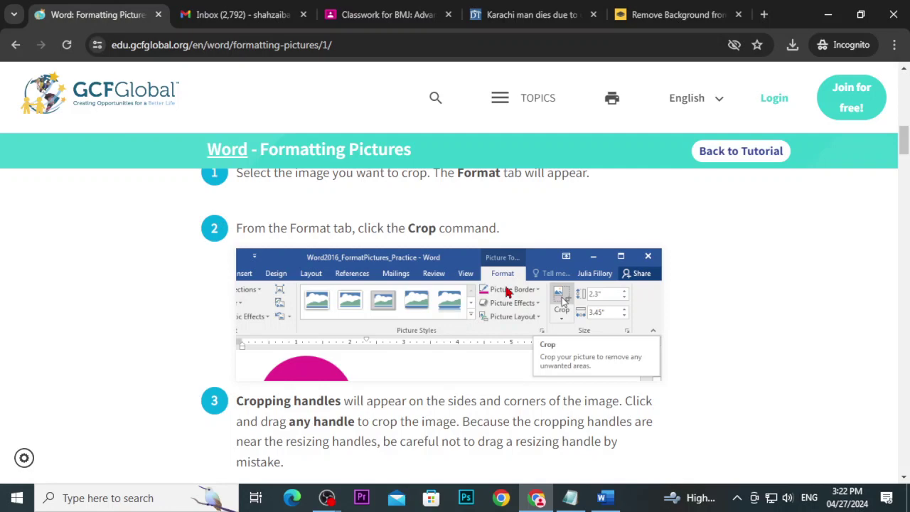
{"action": "left_click", "coordinate": [601, 500]}
- Crop a strip off the left side of the daisy photo
{"action": "scroll", "coordinate": [692, 378], "scroll_direction": "down", "scroll_amount": 2}
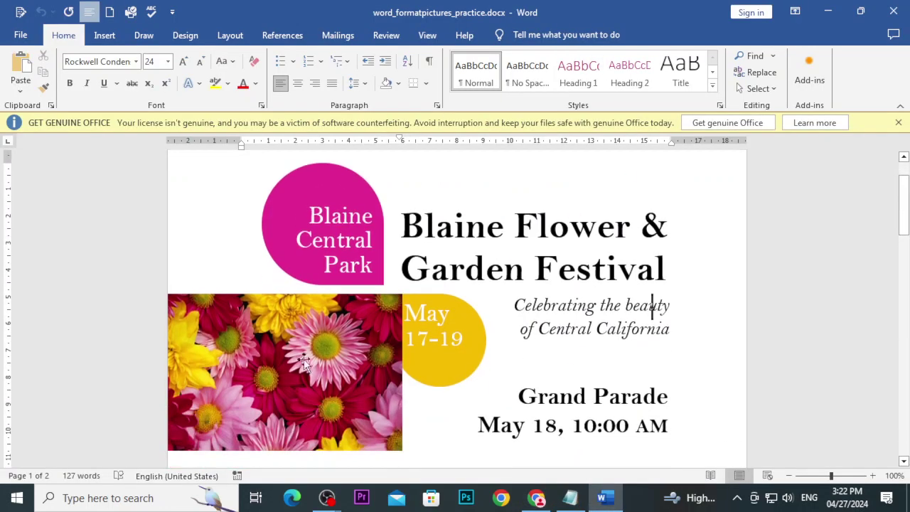
{"action": "left_click", "coordinate": [294, 352]}
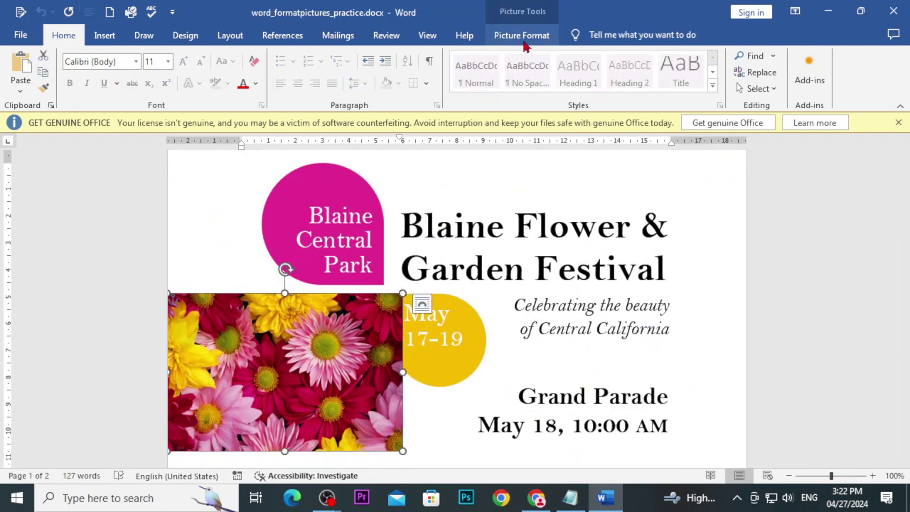
{"action": "left_click", "coordinate": [522, 36]}
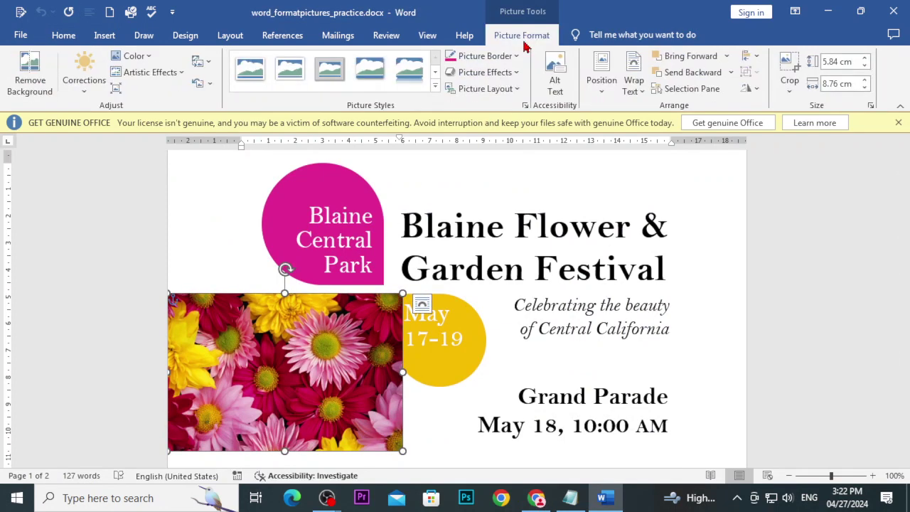
{"action": "left_click", "coordinate": [787, 68]}
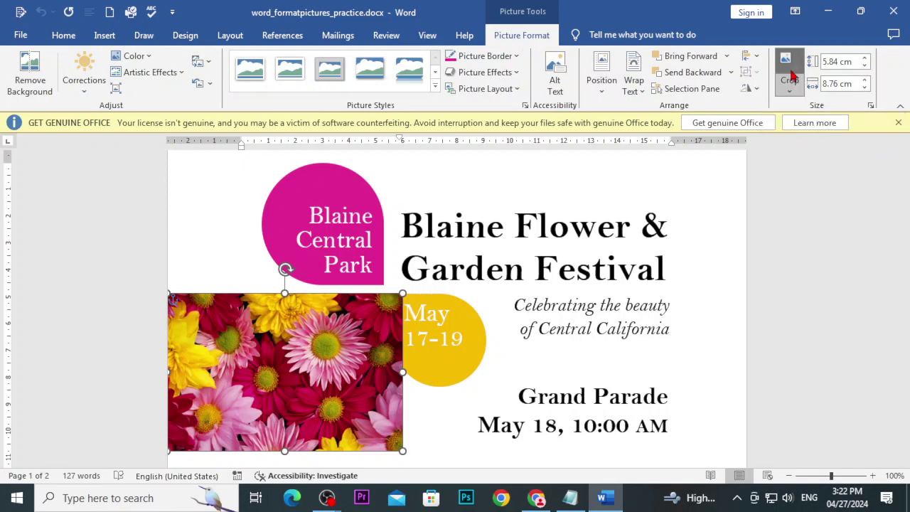
{"action": "scroll", "coordinate": [294, 323], "scroll_direction": "down", "scroll_amount": 3}
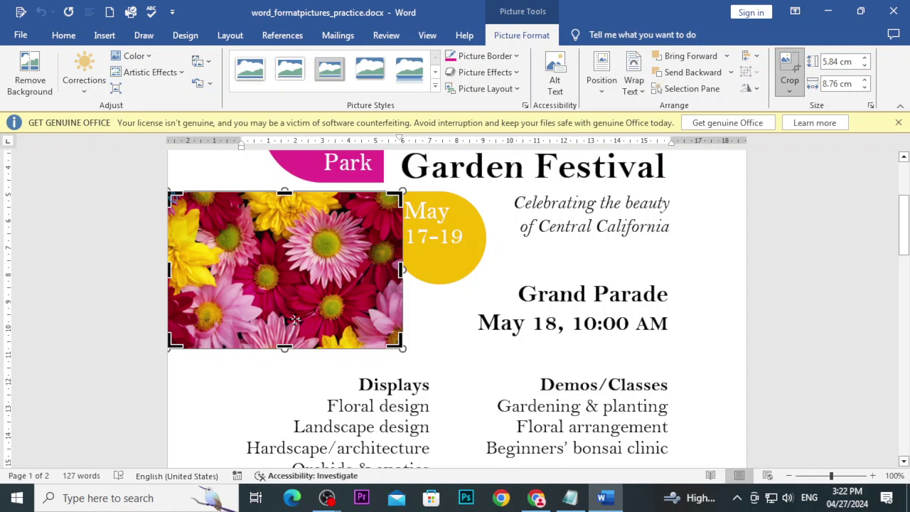
{"action": "left_click_drag", "start_coordinate": [169, 275], "coordinate": [232, 270]}
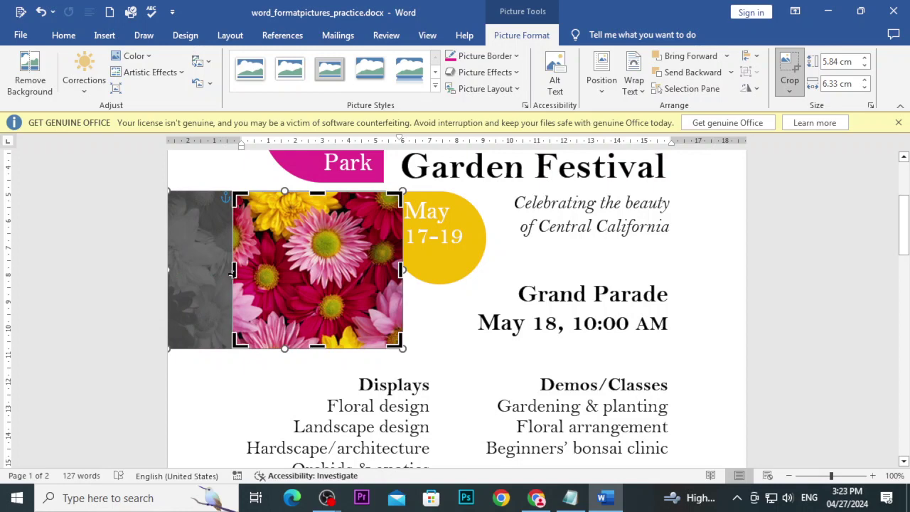
{"action": "left_click", "coordinate": [232, 270]}
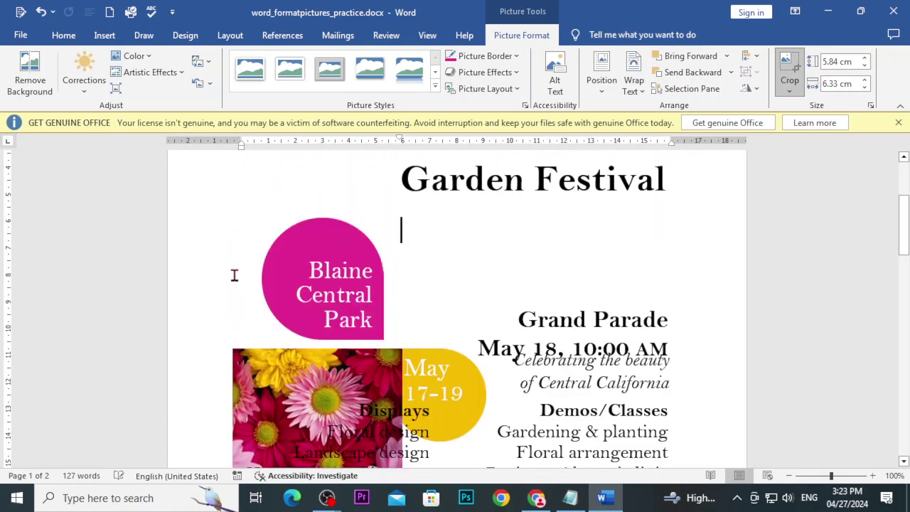
- Give the daisy photo Top and Bottom wrapping and move it into the right column below Demos/Classes
{"action": "scroll", "coordinate": [297, 448], "scroll_direction": "down", "scroll_amount": 3}
{"action": "scroll", "coordinate": [297, 448], "scroll_direction": "down", "scroll_amount": 1}
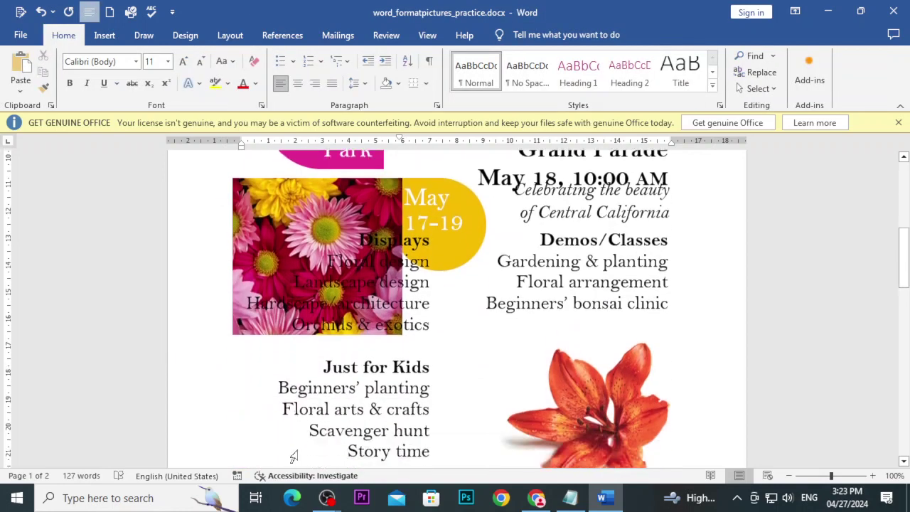
{"action": "left_click", "coordinate": [384, 203]}
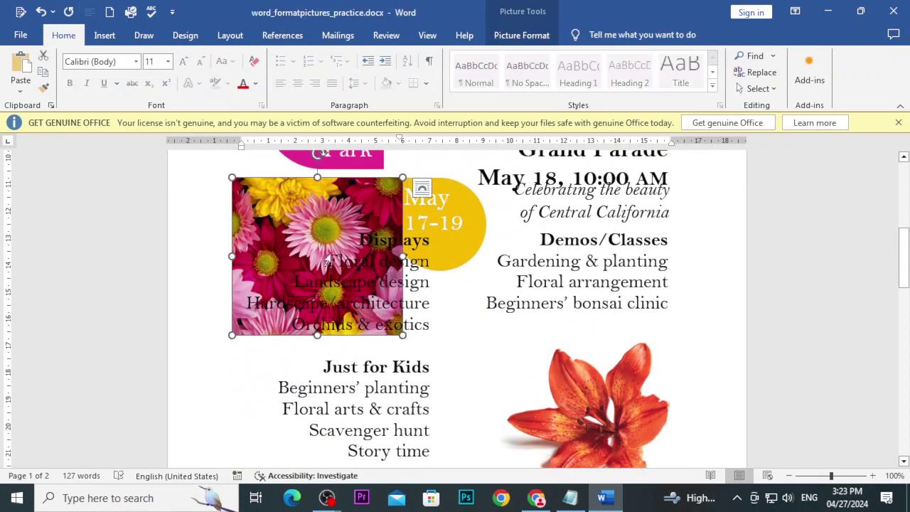
{"action": "left_click", "coordinate": [422, 191]}
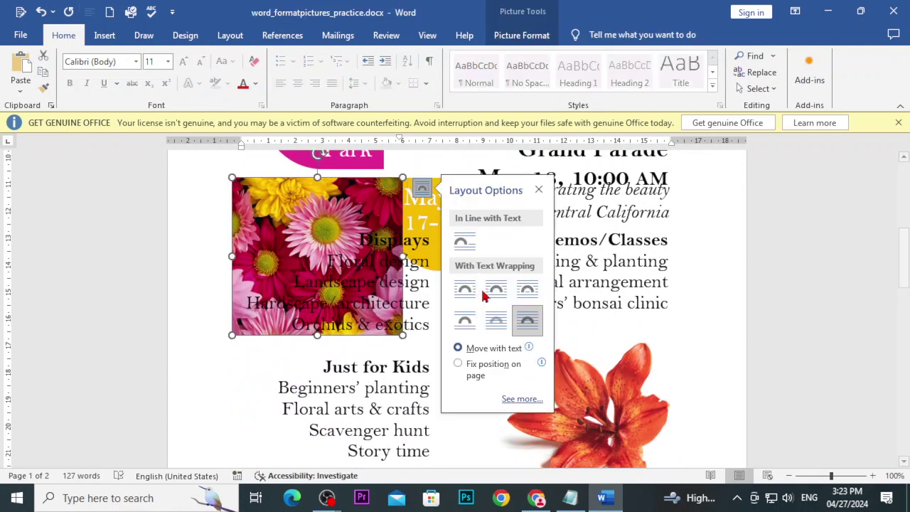
{"action": "left_click", "coordinate": [465, 320]}
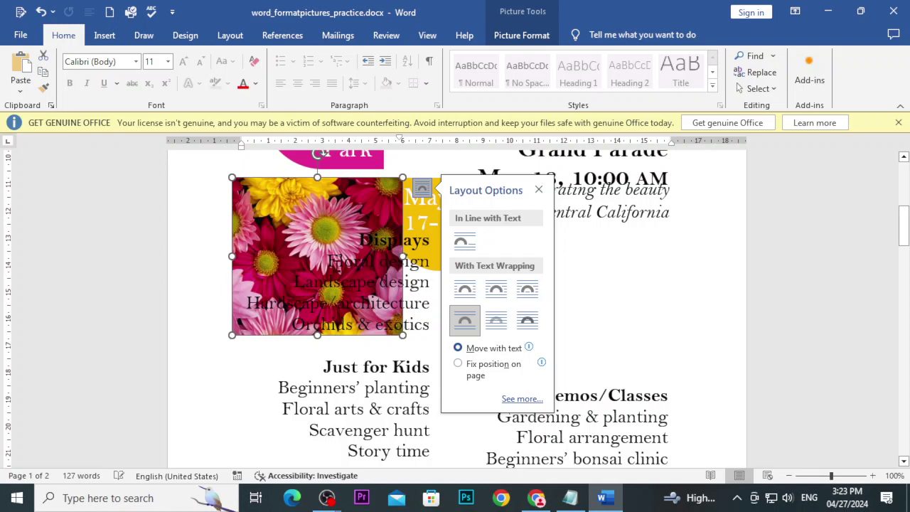
{"action": "left_click", "coordinate": [309, 251]}
{"action": "left_click", "coordinate": [385, 207]}
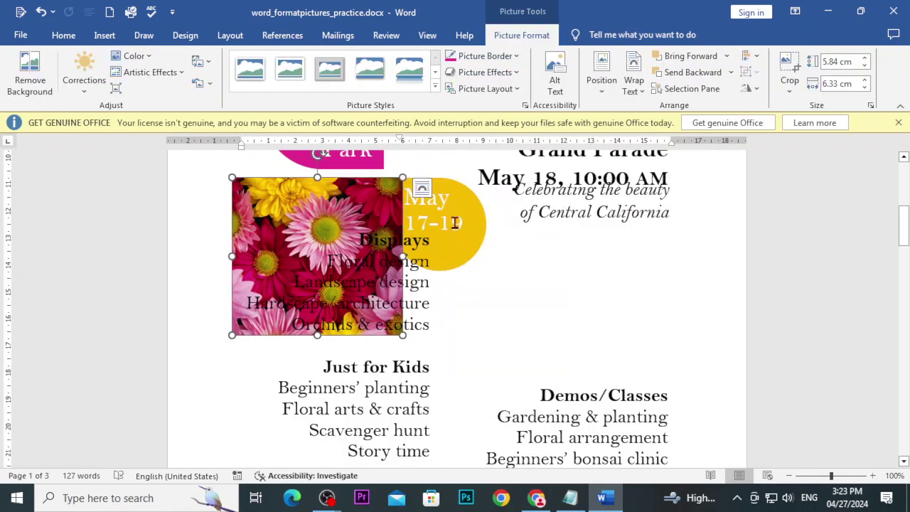
{"action": "mouse_move", "coordinate": [385, 207]}
{"action": "left_mouse_down"}
{"action": "mouse_move", "coordinate": [589, 248]}
{"action": "mouse_move", "coordinate": [638, 363]}
{"action": "left_mouse_up"}
{"action": "scroll", "coordinate": [638, 363], "scroll_direction": "down", "scroll_amount": 3}
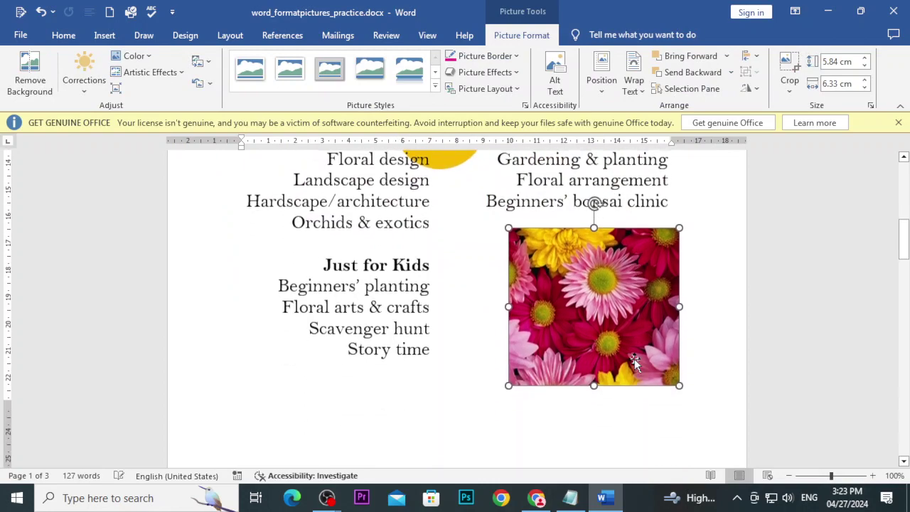
- Review the tutorial's crop and Crop to Shape steps, then return to the Word flyer
{"action": "left_click", "coordinate": [538, 498]}
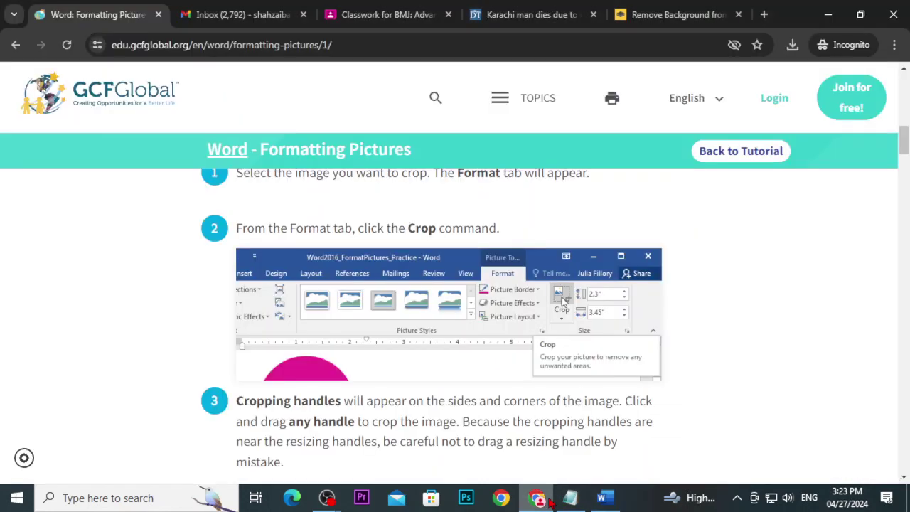
{"action": "scroll", "coordinate": [446, 439], "scroll_direction": "down", "scroll_amount": 3}
{"action": "scroll", "coordinate": [376, 393], "scroll_direction": "up", "scroll_amount": 3}
{"action": "scroll", "coordinate": [375, 393], "scroll_direction": "down", "scroll_amount": 3}
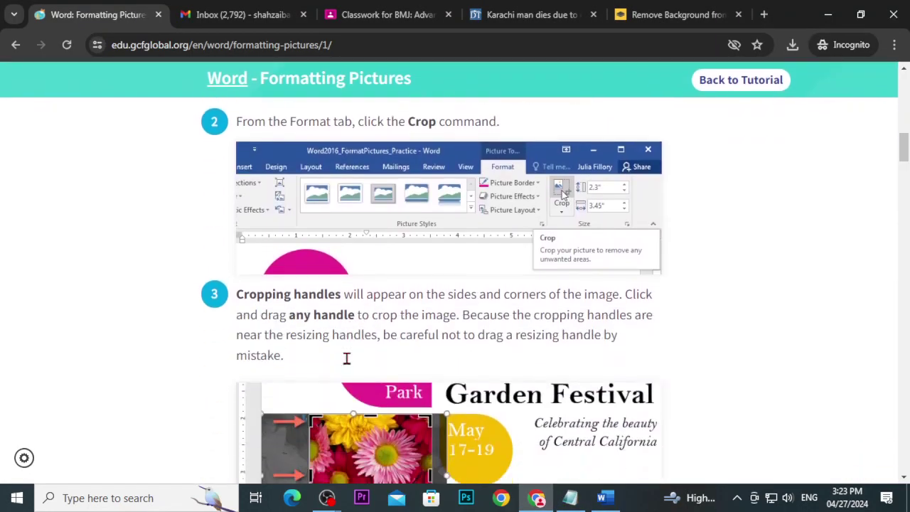
{"action": "scroll", "coordinate": [382, 276], "scroll_direction": "down", "scroll_amount": 2}
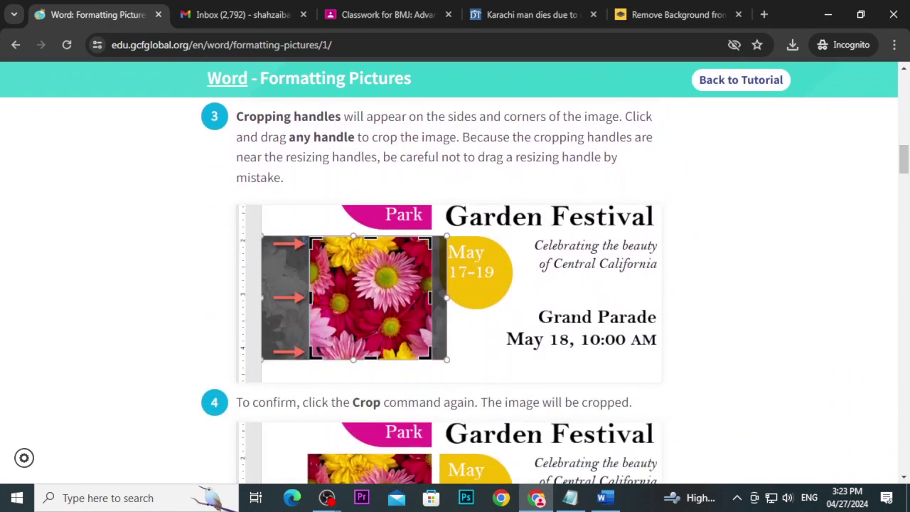
{"action": "scroll", "coordinate": [291, 315], "scroll_direction": "down", "scroll_amount": 2}
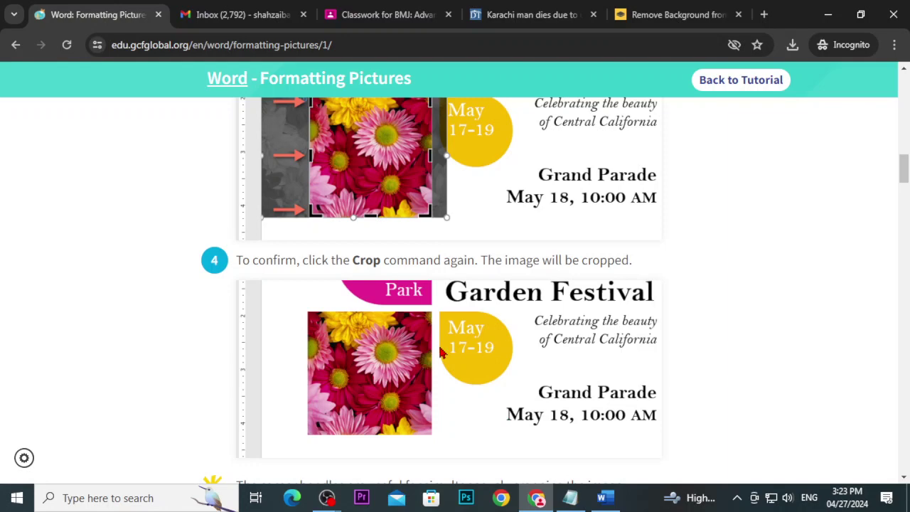
{"action": "scroll", "coordinate": [540, 388], "scroll_direction": "down", "scroll_amount": 5}
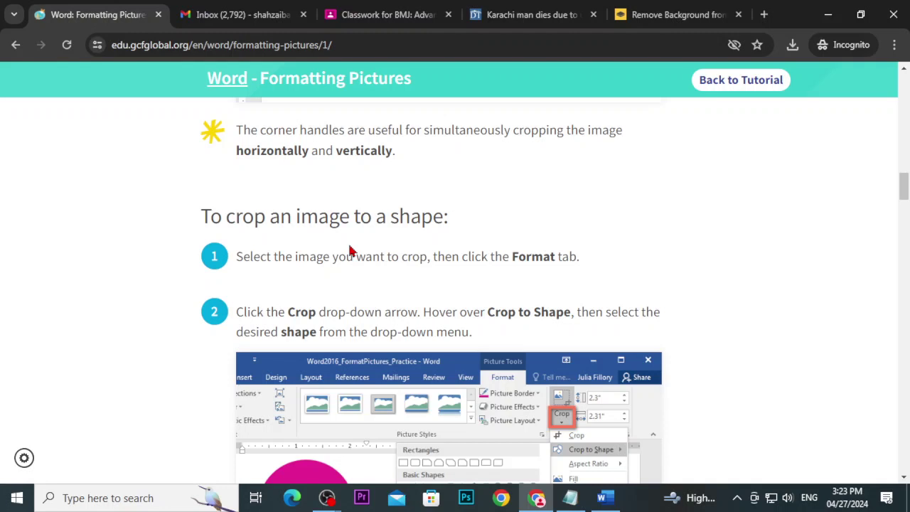
{"action": "scroll", "coordinate": [350, 251], "scroll_direction": "down", "scroll_amount": 2}
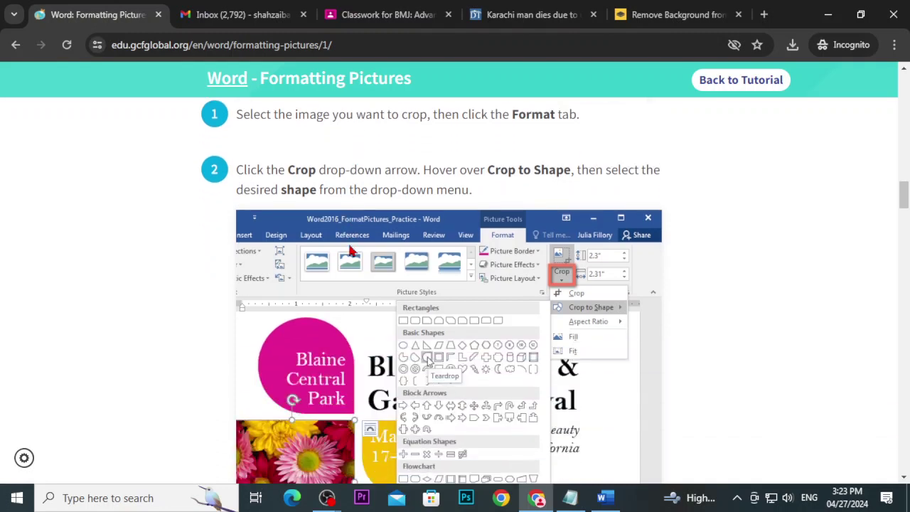
{"action": "scroll", "coordinate": [351, 252], "scroll_direction": "down", "scroll_amount": 2}
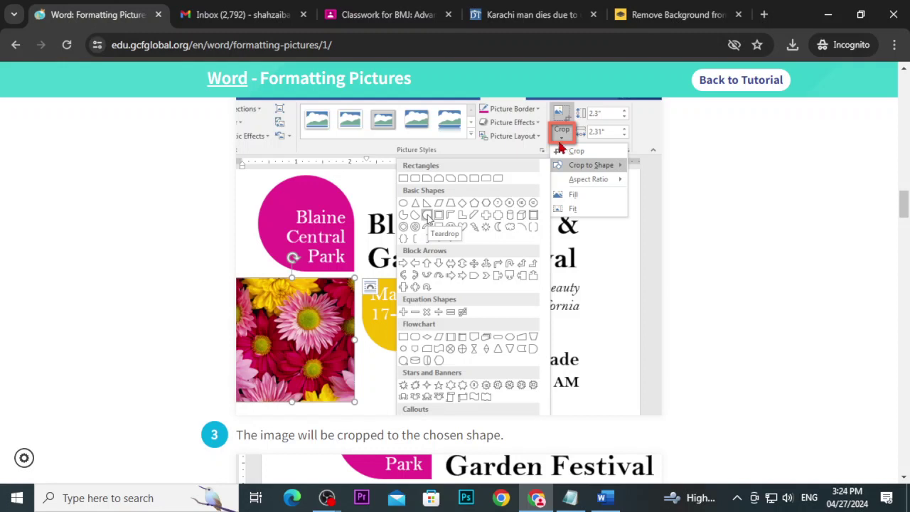
{"action": "left_click", "coordinate": [603, 498]}
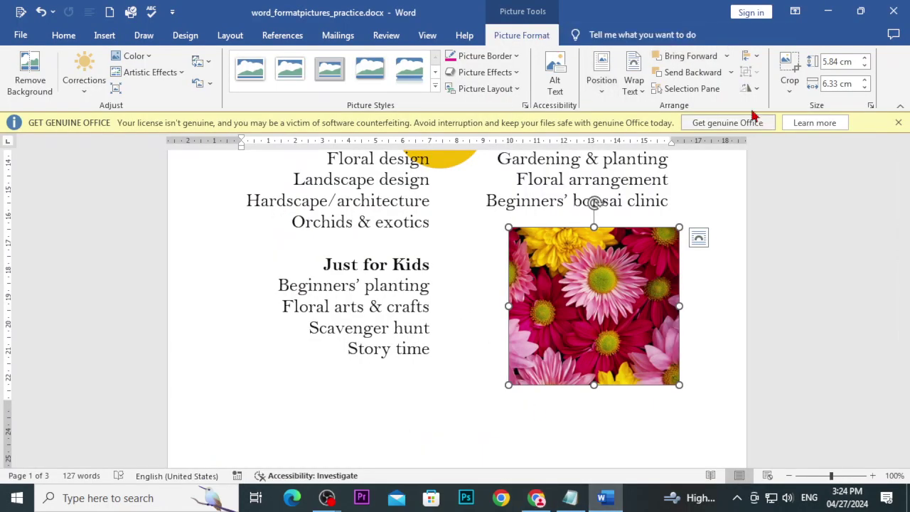
- Crop the daisy photo to a Parallelogram, then change it to a Teardrop shape
{"action": "left_click", "coordinate": [791, 92]}
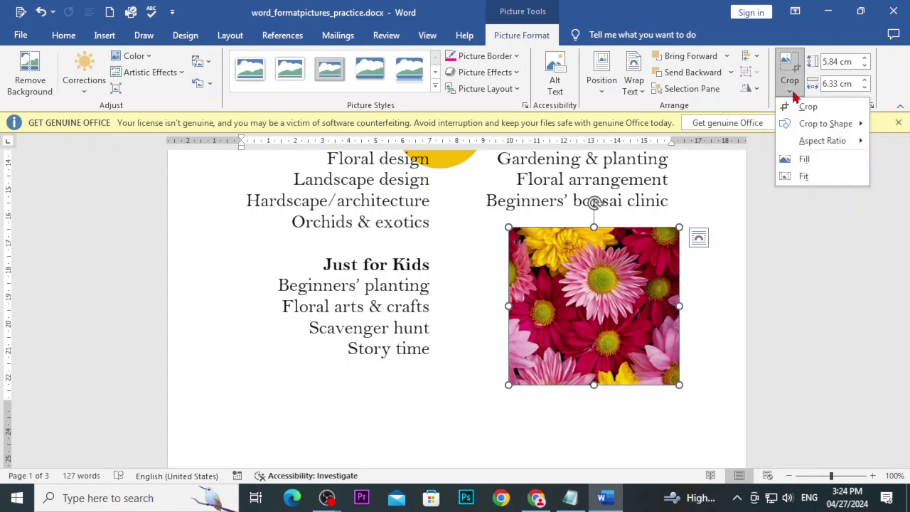
{"action": "mouse_move", "coordinate": [825, 123]}
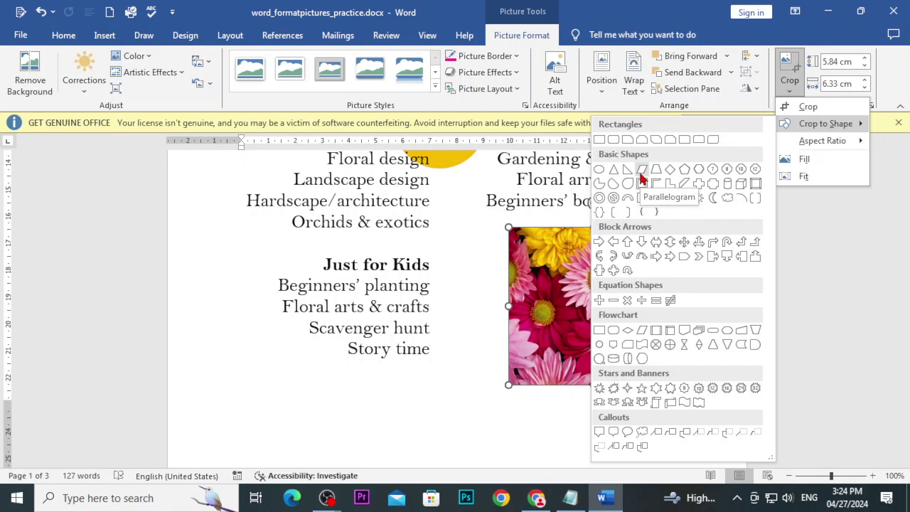
{"action": "left_click", "coordinate": [642, 177]}
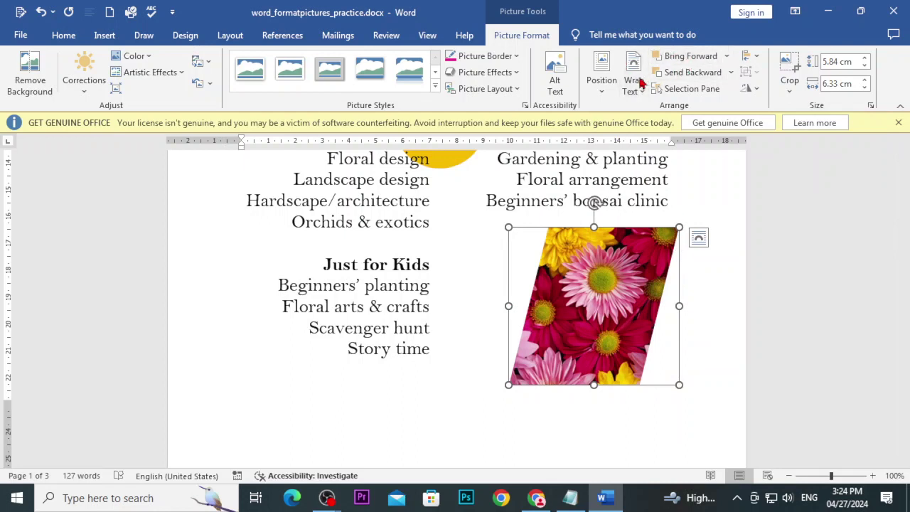
{"action": "left_click", "coordinate": [789, 82]}
{"action": "mouse_move", "coordinate": [824, 123]}
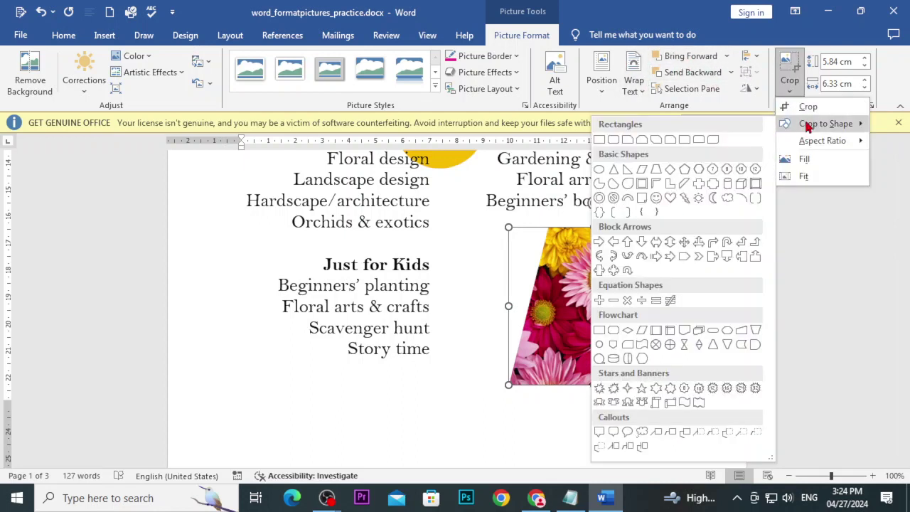
{"action": "left_click", "coordinate": [632, 188]}
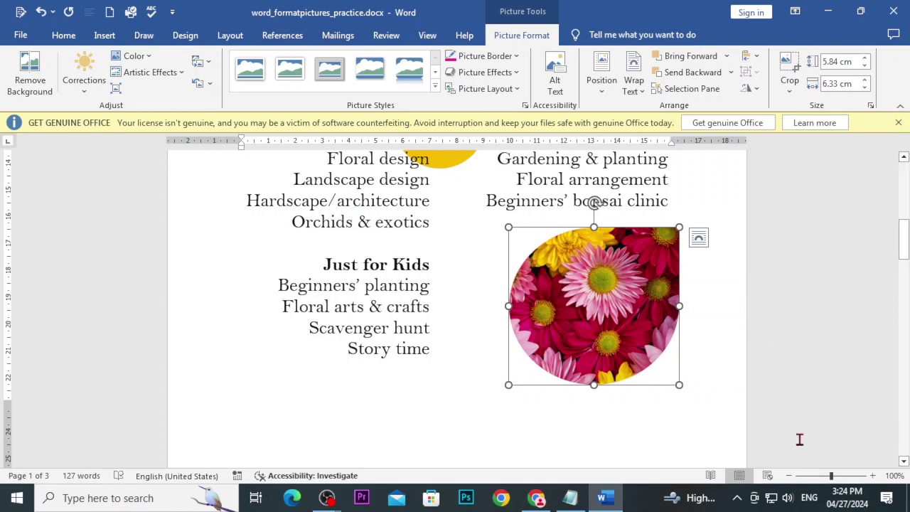
{"action": "scroll", "coordinate": [571, 415], "scroll_direction": "down", "scroll_amount": 3}
- Read the tutorial's steps for adding a picture border with color, weight and dashes
{"action": "left_click", "coordinate": [535, 499]}
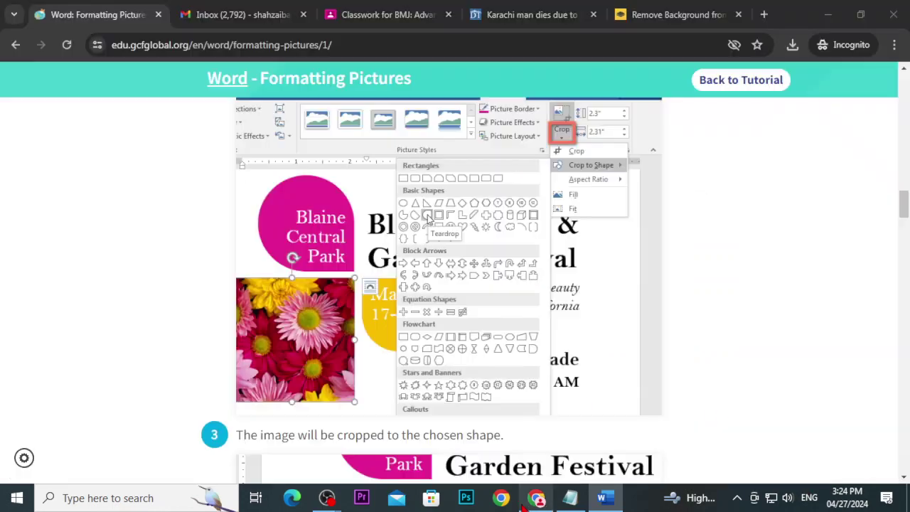
{"action": "scroll", "coordinate": [463, 392], "scroll_direction": "down", "scroll_amount": 2}
{"action": "scroll", "coordinate": [451, 386], "scroll_direction": "down", "scroll_amount": 3}
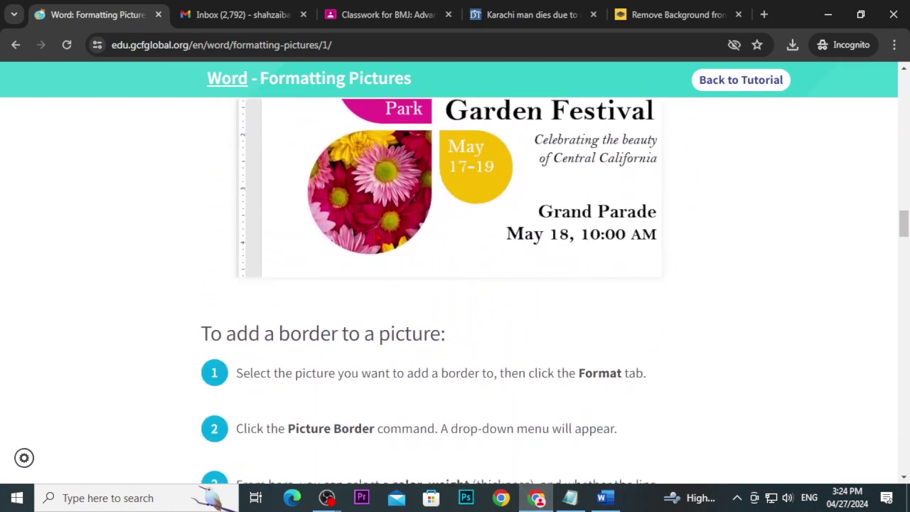
{"action": "scroll", "coordinate": [377, 237], "scroll_direction": "up", "scroll_amount": 1}
{"action": "scroll", "coordinate": [377, 238], "scroll_direction": "down", "scroll_amount": 2}
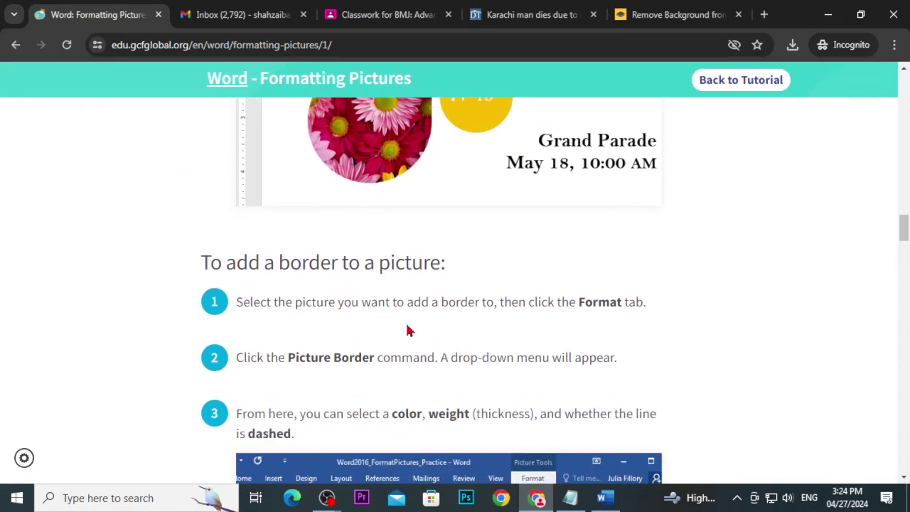
{"action": "scroll", "coordinate": [420, 332], "scroll_direction": "down", "scroll_amount": 3}
{"action": "scroll", "coordinate": [435, 349], "scroll_direction": "down", "scroll_amount": 2}
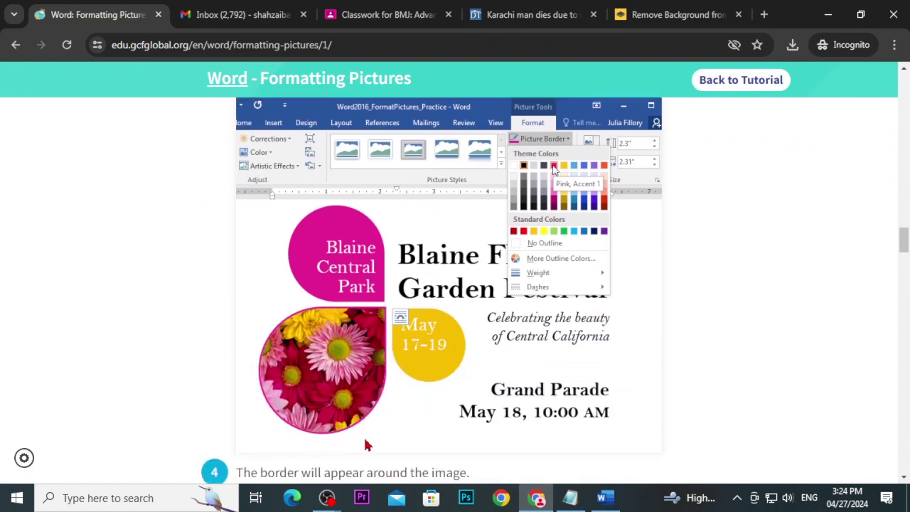
{"action": "scroll", "coordinate": [257, 277], "scroll_direction": "up", "scroll_amount": 1}
{"action": "scroll", "coordinate": [271, 298], "scroll_direction": "up", "scroll_amount": 3}
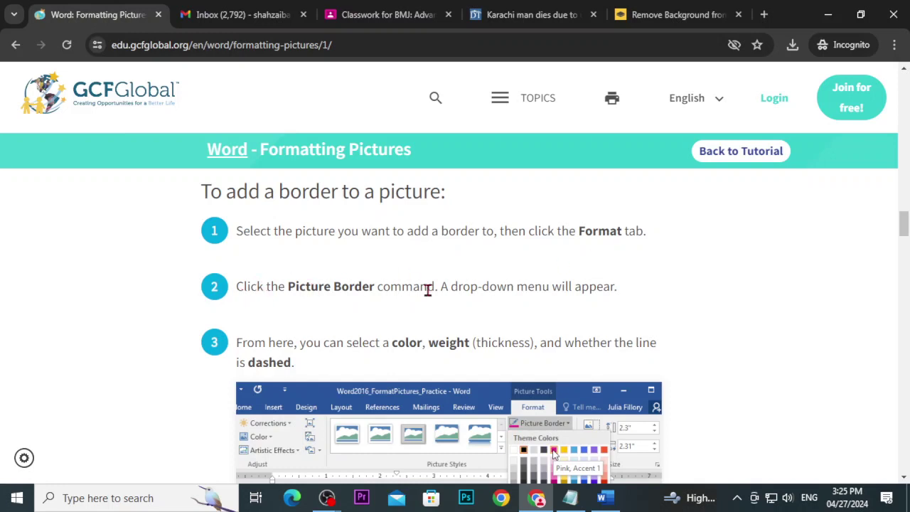
{"action": "scroll", "coordinate": [465, 329], "scroll_direction": "down", "scroll_amount": 1}
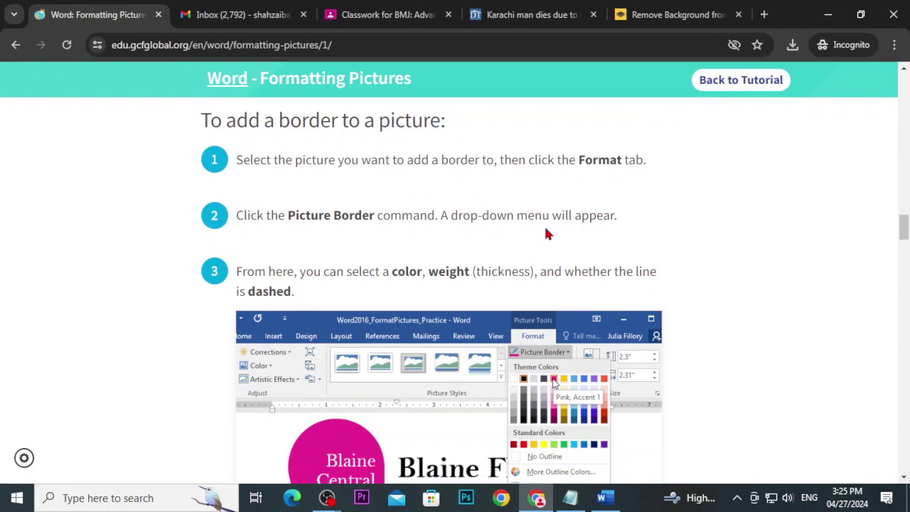
{"action": "scroll", "coordinate": [567, 345], "scroll_direction": "down", "scroll_amount": 2}
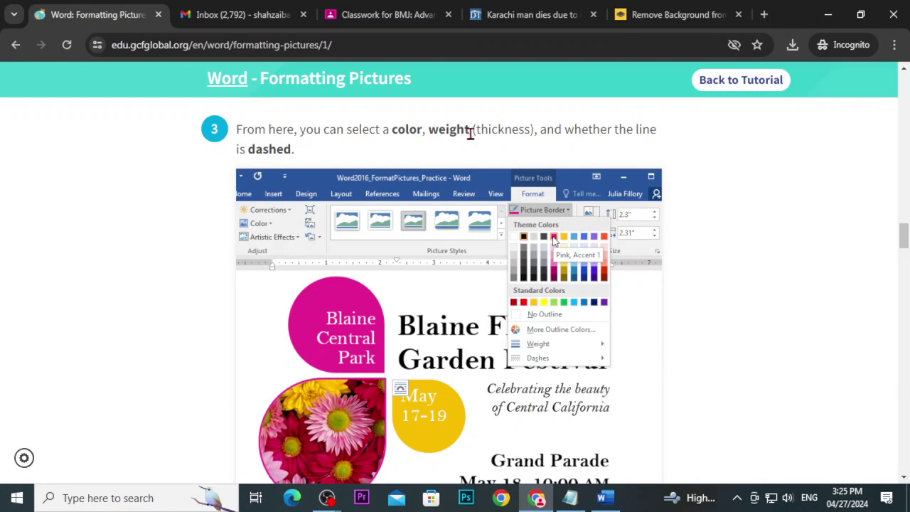
- Give the teardrop flower picture a yellow picture border
{"action": "left_click", "coordinate": [603, 499]}
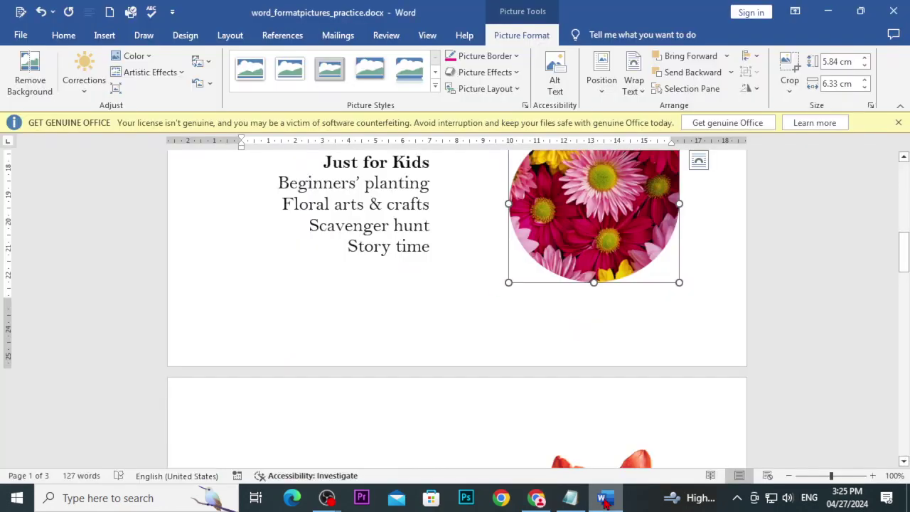
{"action": "scroll", "coordinate": [455, 343], "scroll_direction": "up", "scroll_amount": 3}
{"action": "scroll", "coordinate": [455, 343], "scroll_direction": "up", "scroll_amount": 2}
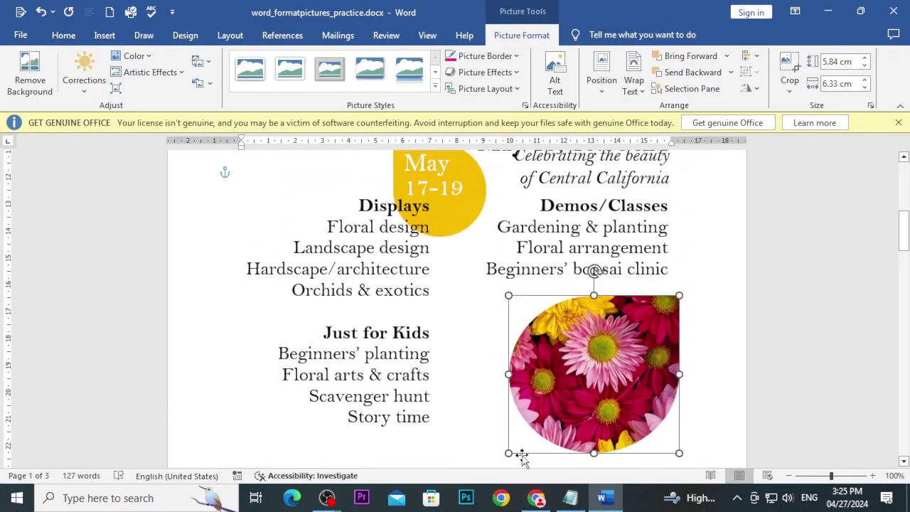
{"action": "left_click", "coordinate": [536, 498]}
{"action": "left_click", "coordinate": [603, 498]}
{"action": "left_click", "coordinate": [518, 58]}
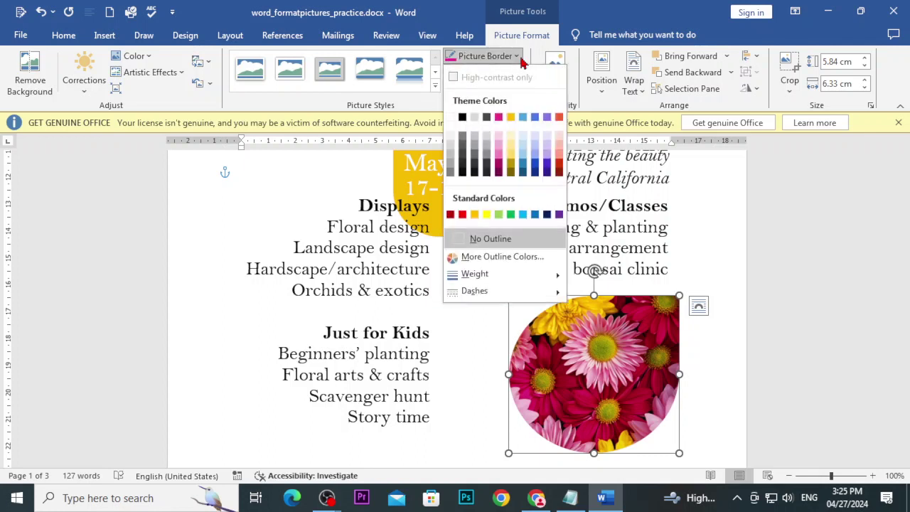
{"action": "left_click", "coordinate": [487, 215]}
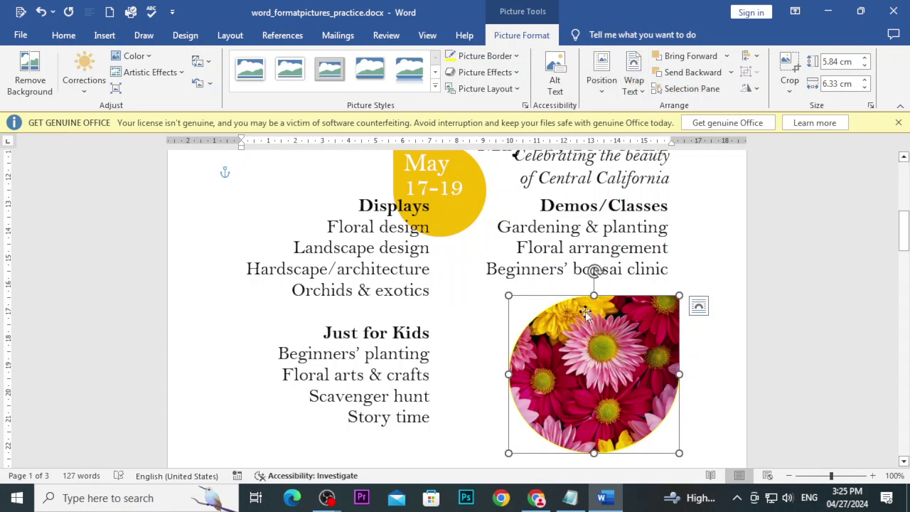
- Set the border weight to 3 pt and the dash style to Round Dot
{"action": "left_click", "coordinate": [515, 56]}
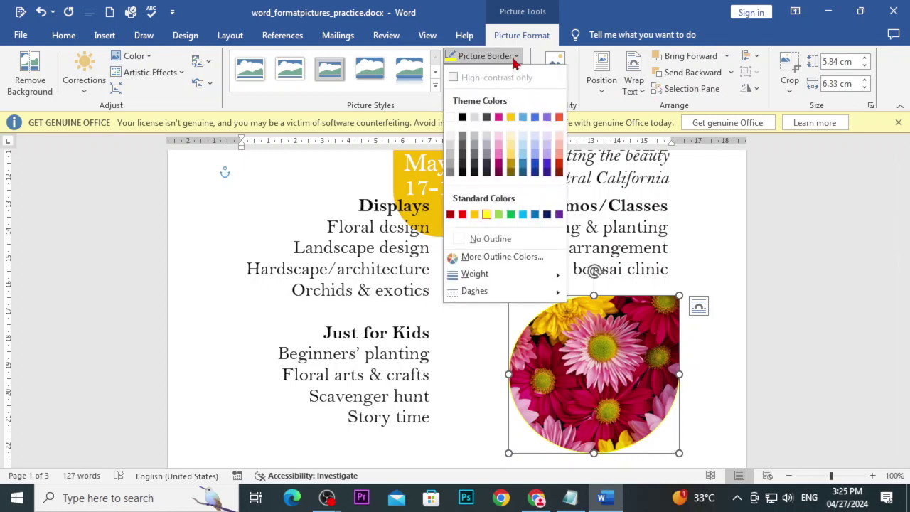
{"action": "mouse_move", "coordinate": [474, 273]}
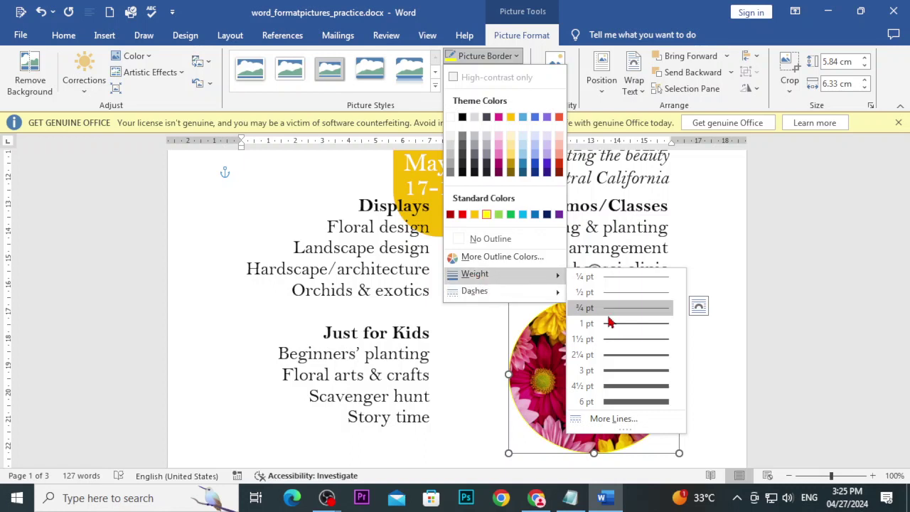
{"action": "left_click", "coordinate": [629, 371]}
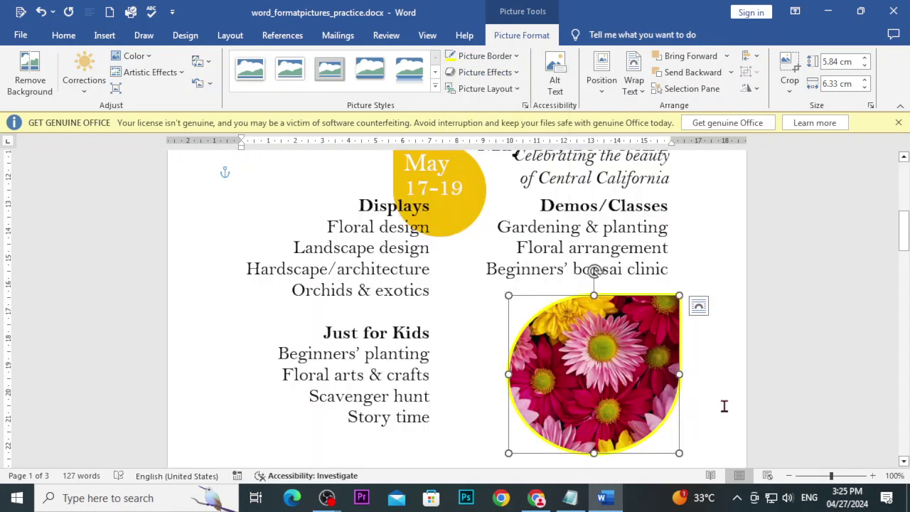
{"action": "left_click", "coordinate": [482, 55]}
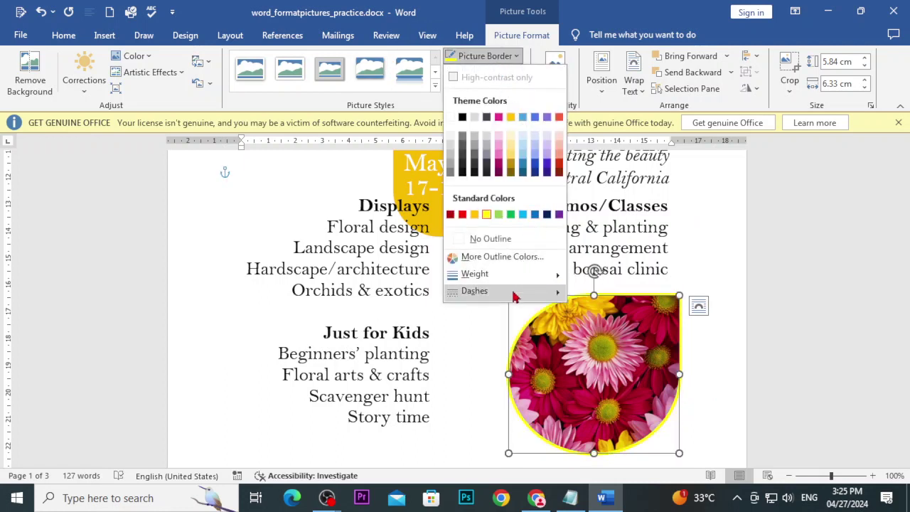
{"action": "mouse_move", "coordinate": [474, 291]}
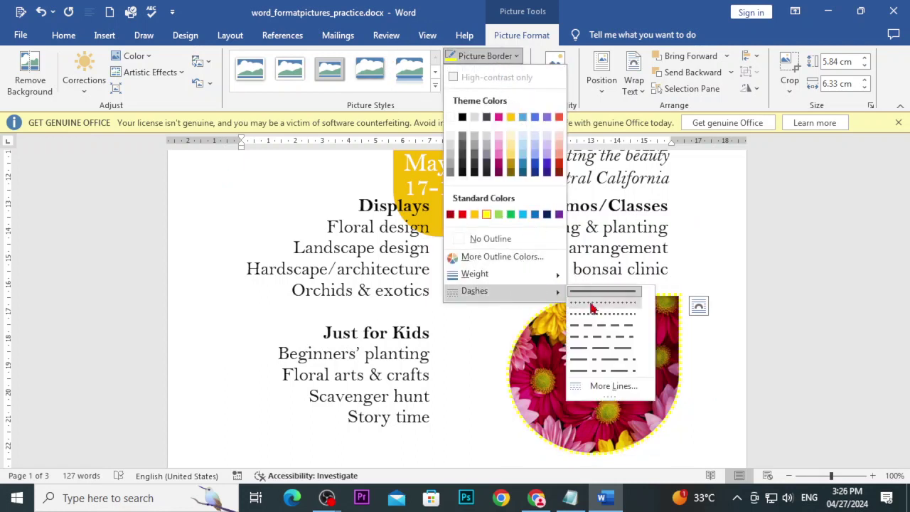
{"action": "left_click", "coordinate": [590, 303]}
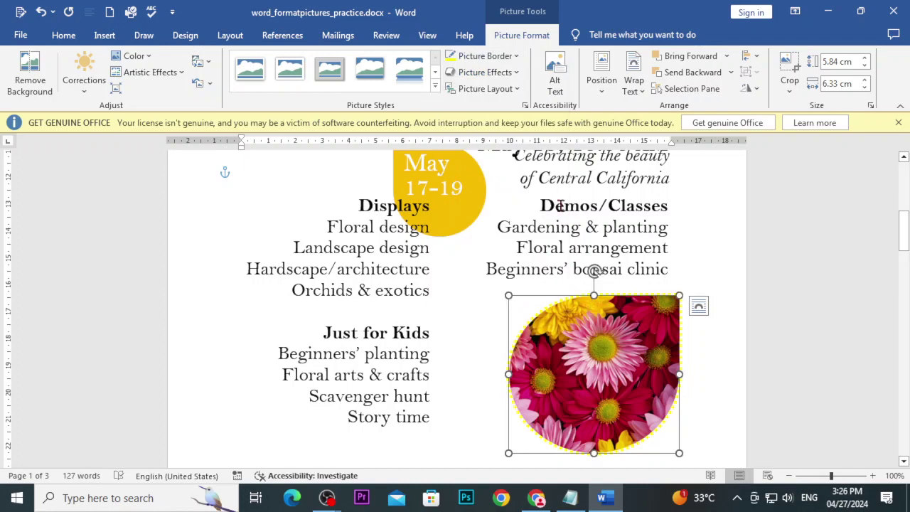
{"action": "left_click", "coordinate": [502, 57]}
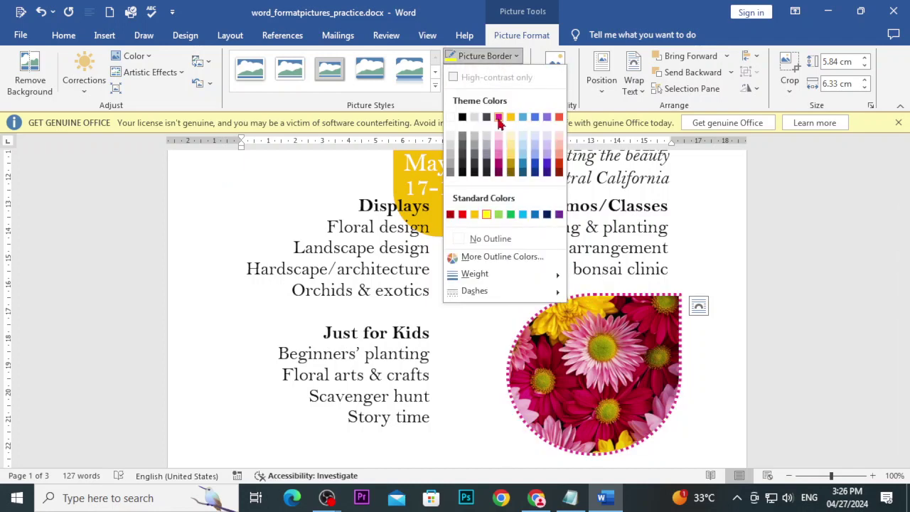
- Change the picture border to red and make it a solid line
{"action": "left_click", "coordinate": [462, 214]}
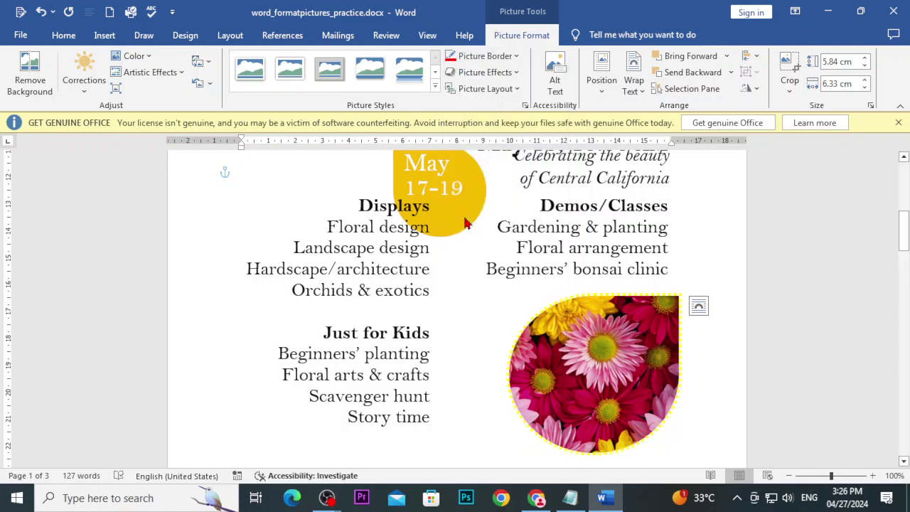
{"action": "scroll", "coordinate": [634, 328], "scroll_direction": "up", "scroll_amount": 5}
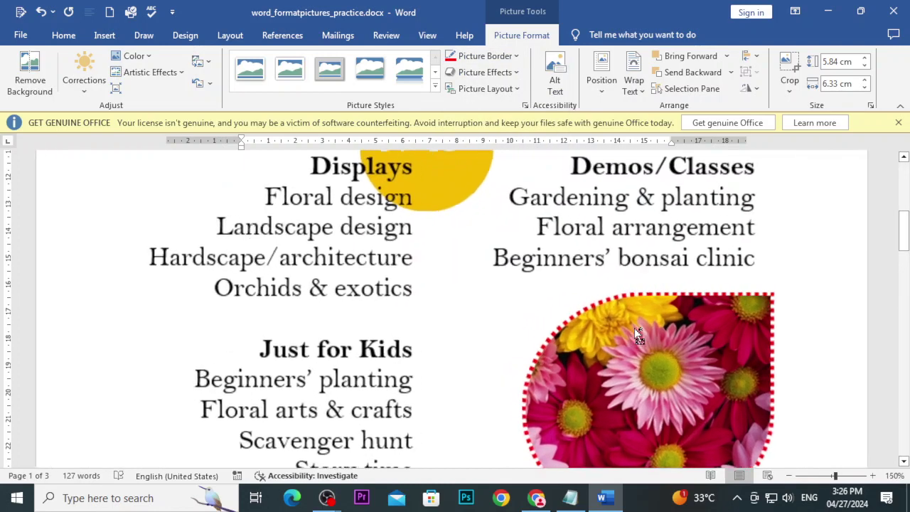
{"action": "scroll", "coordinate": [634, 328], "scroll_direction": "up", "scroll_amount": 2}
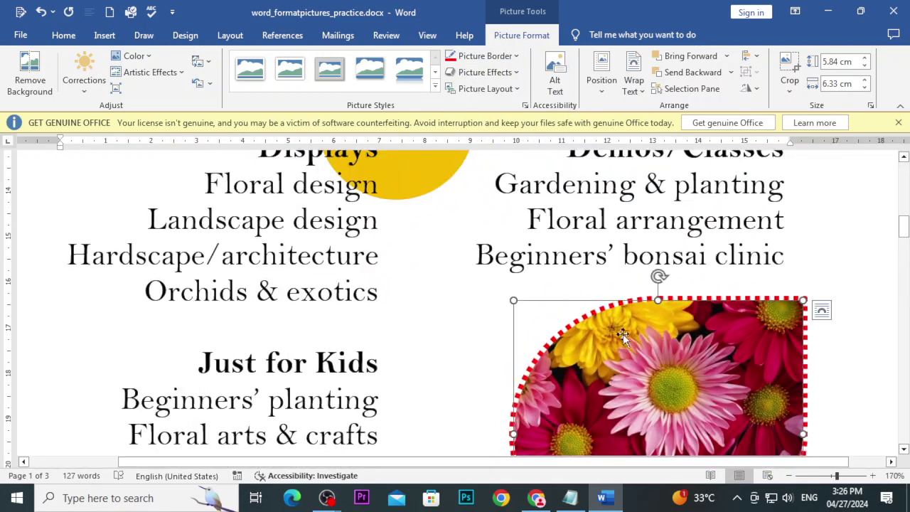
{"action": "left_click", "coordinate": [514, 56]}
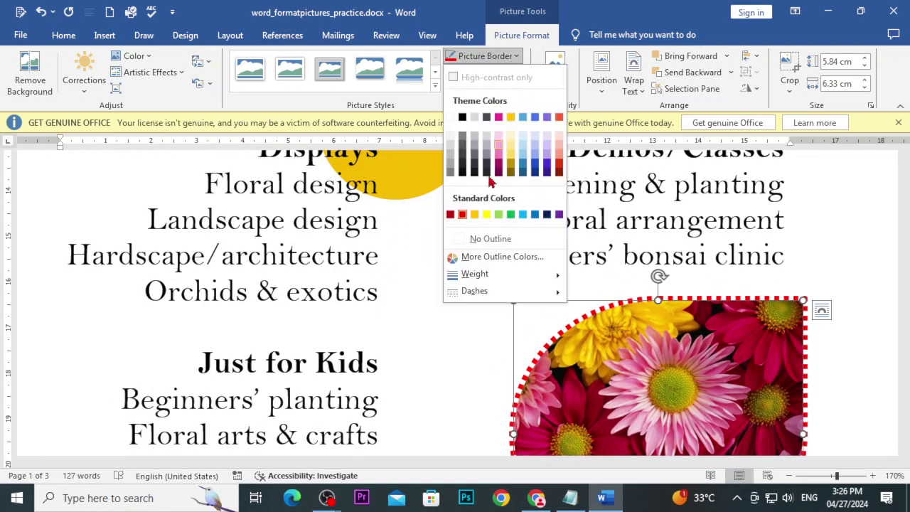
{"action": "mouse_move", "coordinate": [475, 291]}
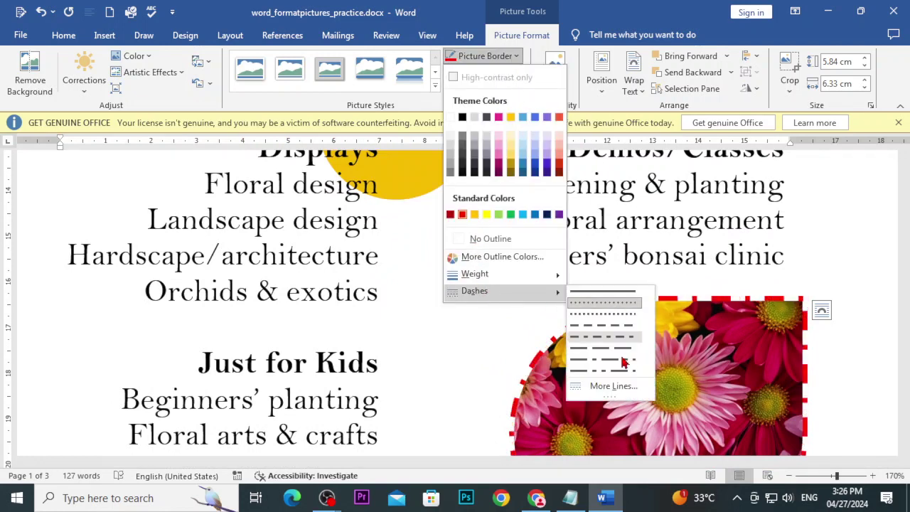
{"action": "left_click", "coordinate": [605, 292]}
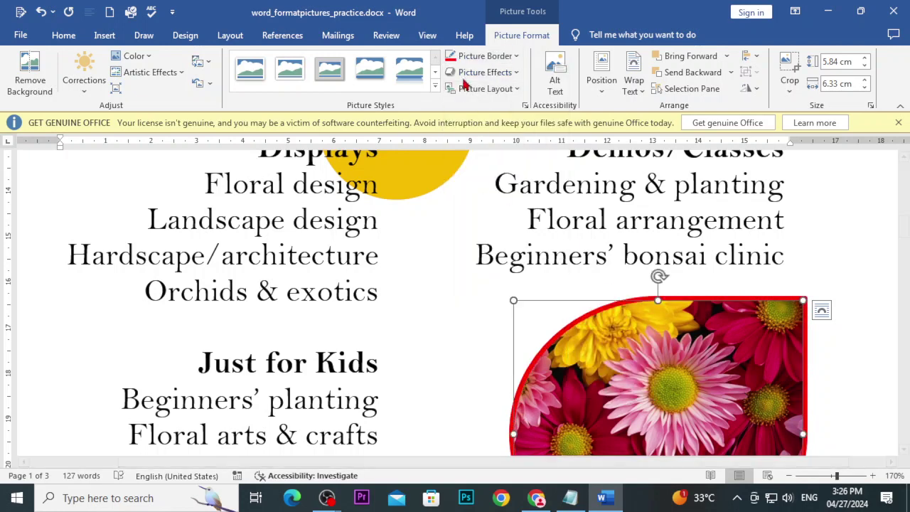
- Thicken the red border to 6 pt and view the full flyer page
{"action": "left_click", "coordinate": [487, 55]}
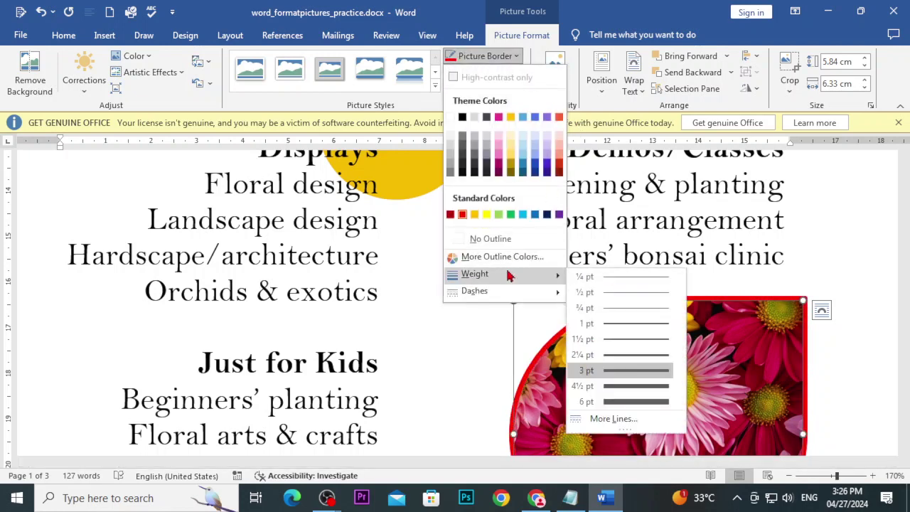
{"action": "mouse_move", "coordinate": [474, 274]}
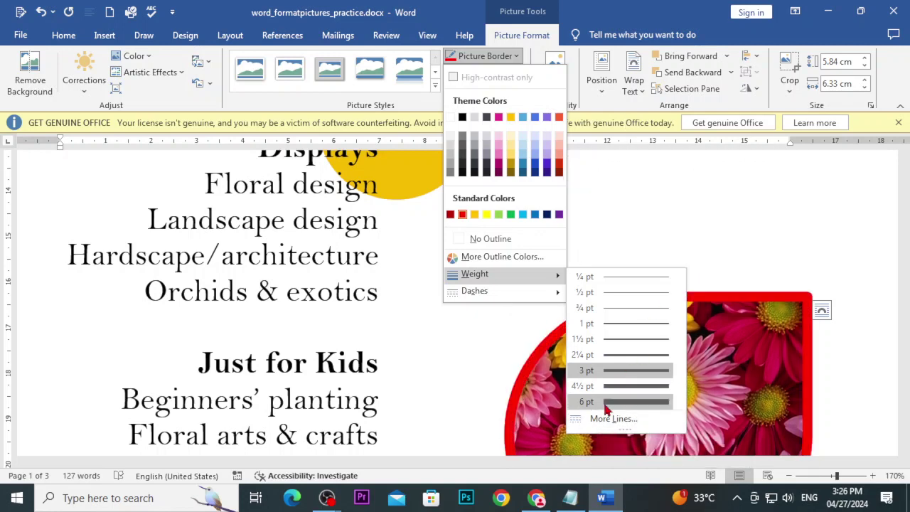
{"action": "left_click", "coordinate": [607, 401]}
{"action": "scroll", "coordinate": [565, 343], "scroll_direction": "down", "scroll_amount": 12, "text": "ctrl"}
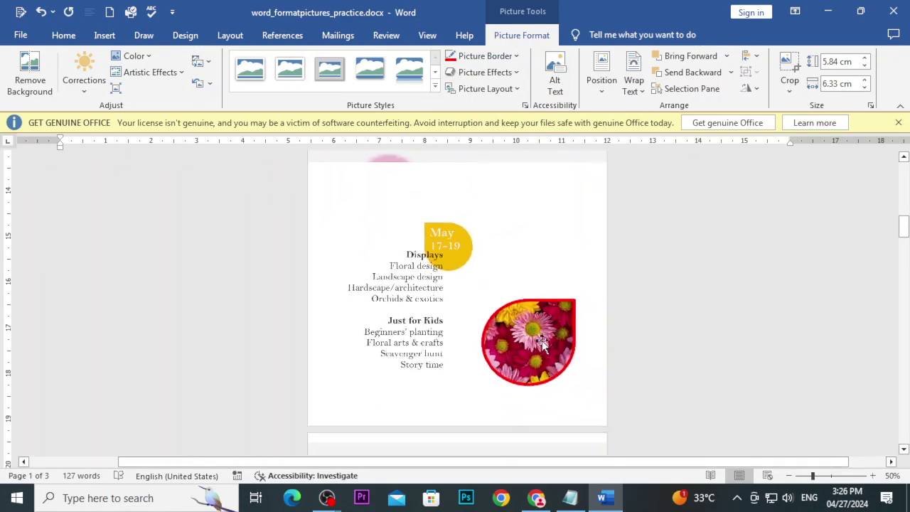
{"action": "scroll", "coordinate": [542, 344], "scroll_direction": "up", "scroll_amount": 1, "text": "ctrl"}
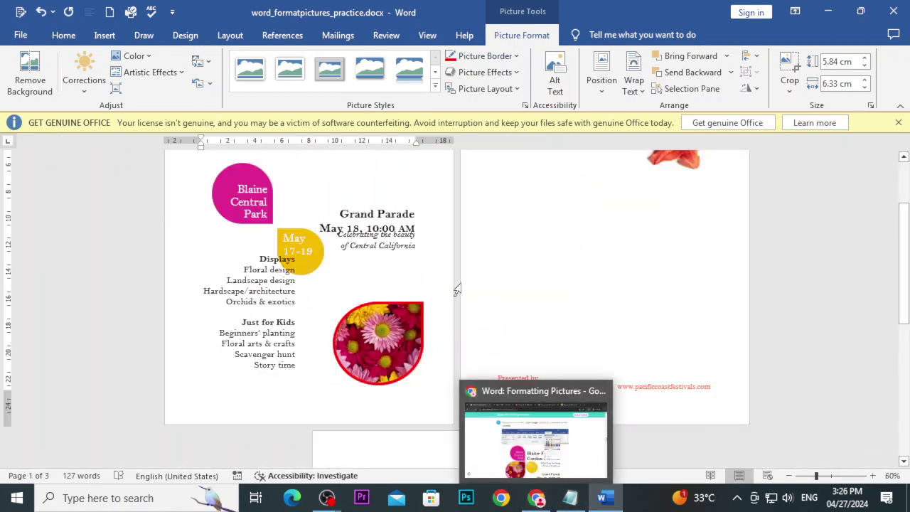
{"action": "scroll", "coordinate": [457, 289], "scroll_direction": "up", "scroll_amount": 1, "text": "ctrl"}
{"action": "scroll", "coordinate": [457, 288], "scroll_direction": "up", "scroll_amount": 1, "text": "ctrl"}
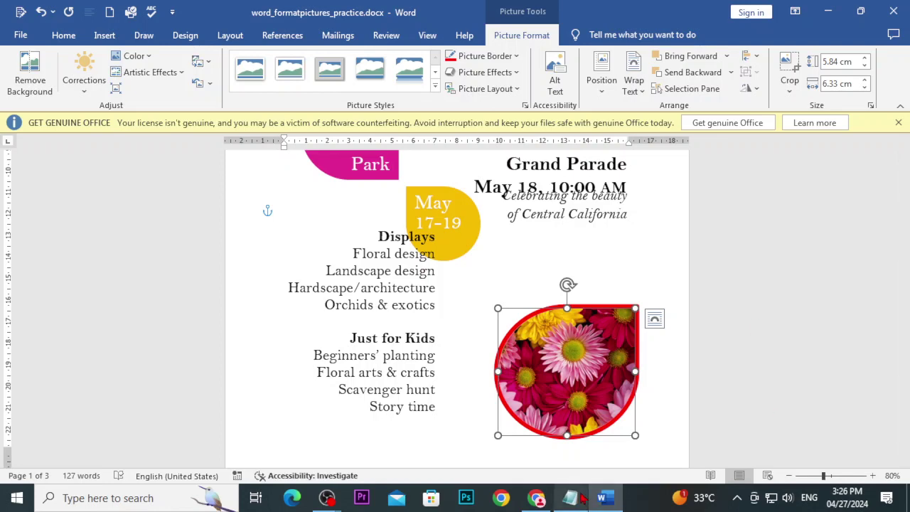
{"action": "left_click", "coordinate": [536, 498]}
{"action": "scroll", "coordinate": [447, 358], "scroll_direction": "down", "scroll_amount": 3}
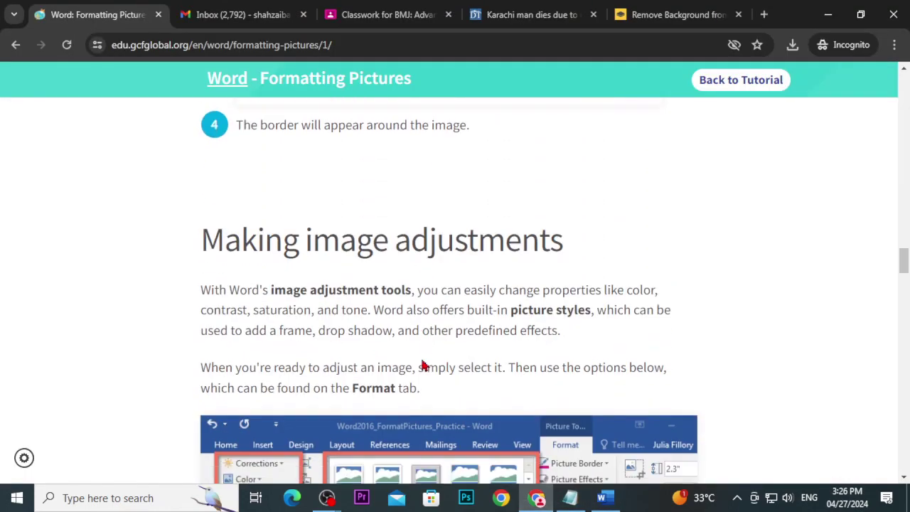
{"action": "scroll", "coordinate": [364, 216], "scroll_direction": "down", "scroll_amount": 3}
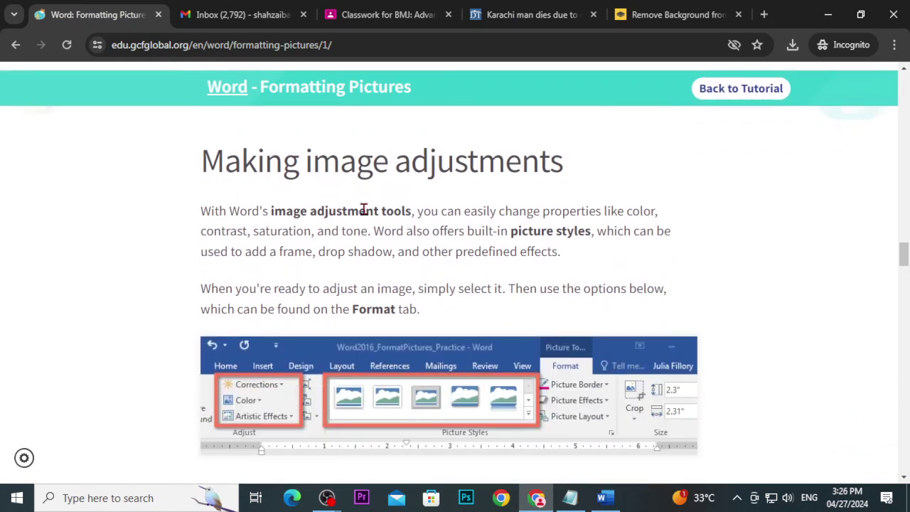
{"action": "scroll", "coordinate": [330, 297], "scroll_direction": "up", "scroll_amount": 1}
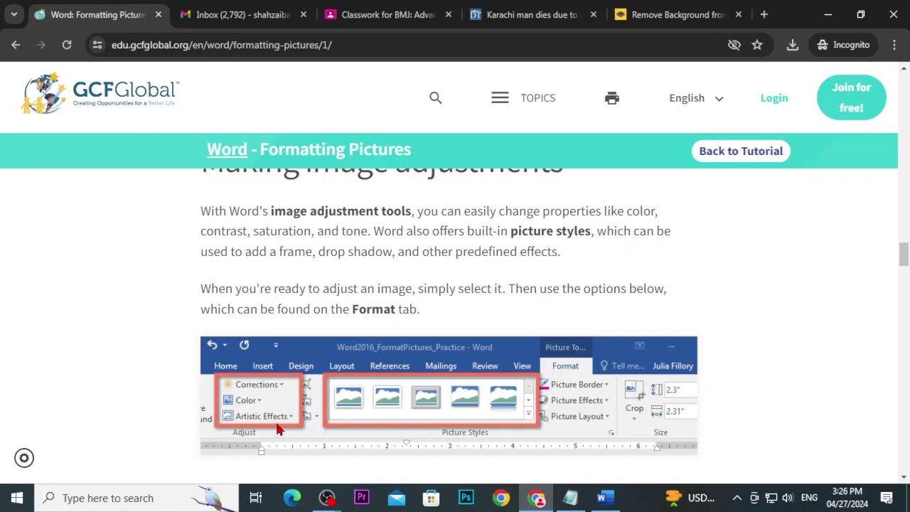
{"action": "left_click", "coordinate": [599, 498]}
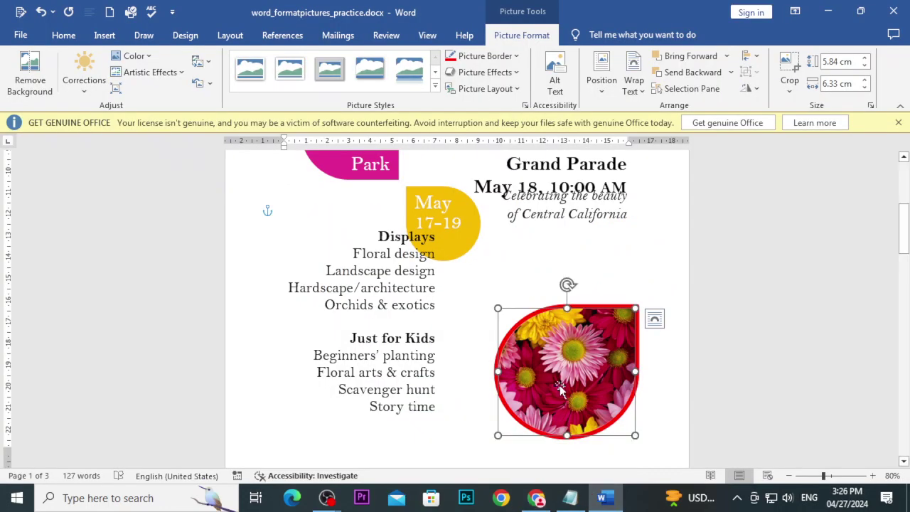
{"action": "scroll", "coordinate": [574, 415], "scroll_direction": "up", "scroll_amount": 2}
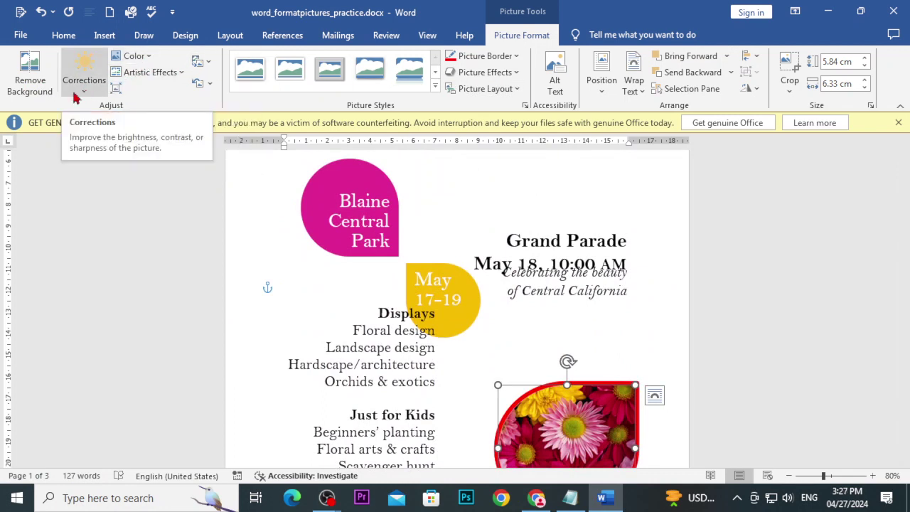
{"action": "left_click", "coordinate": [537, 498]}
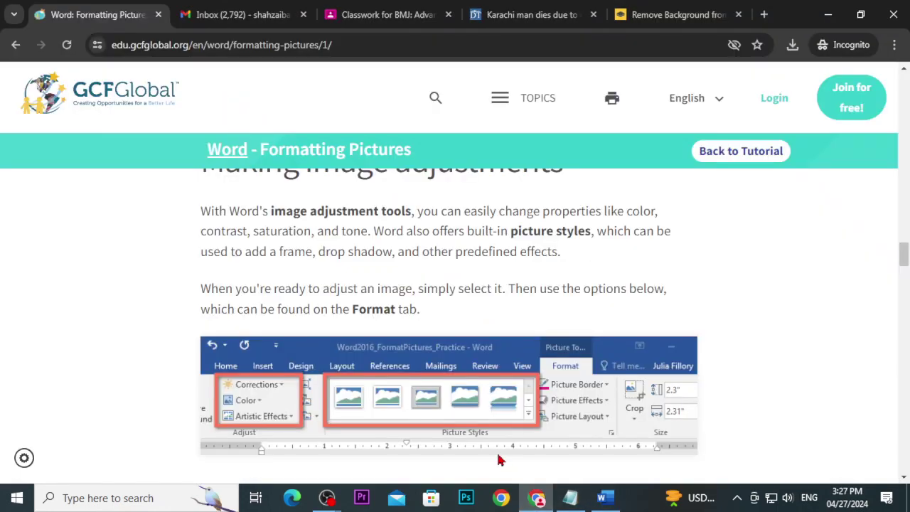
{"action": "scroll", "coordinate": [443, 429], "scroll_direction": "down", "scroll_amount": 1}
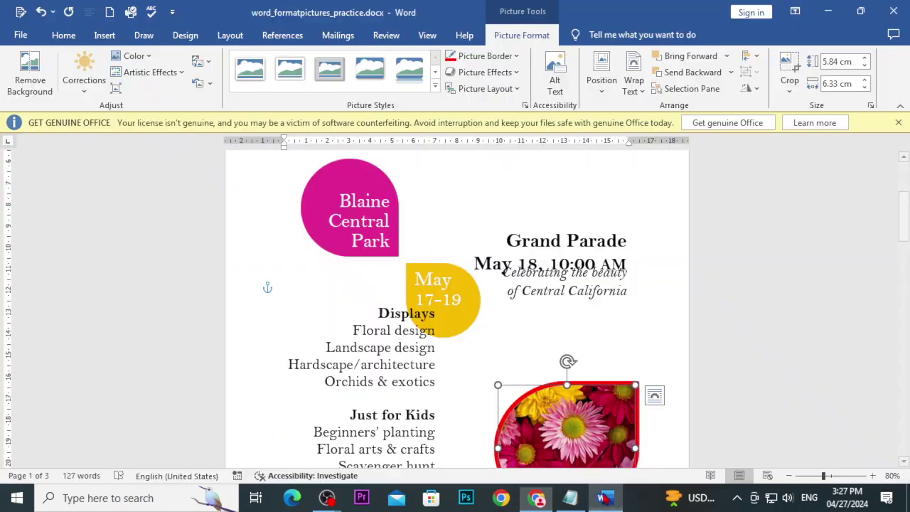
{"action": "left_click", "coordinate": [603, 497]}
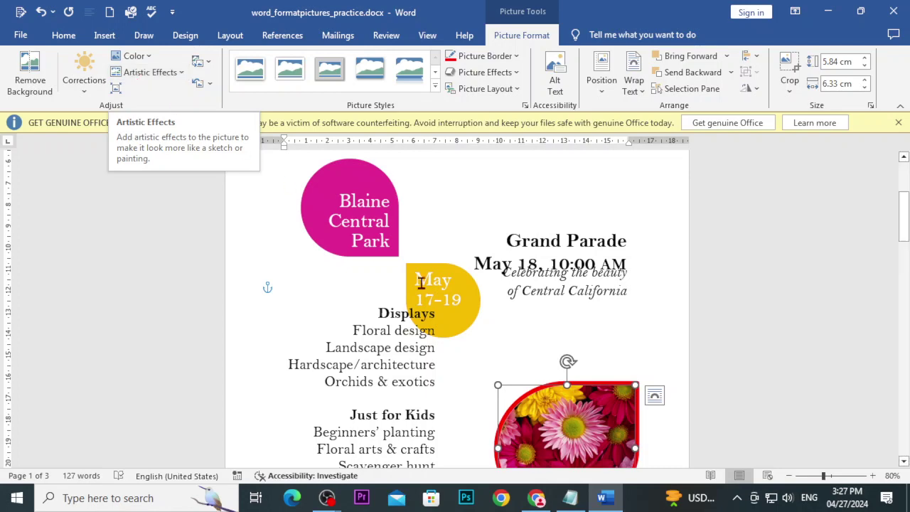
{"action": "left_click", "coordinate": [543, 499]}
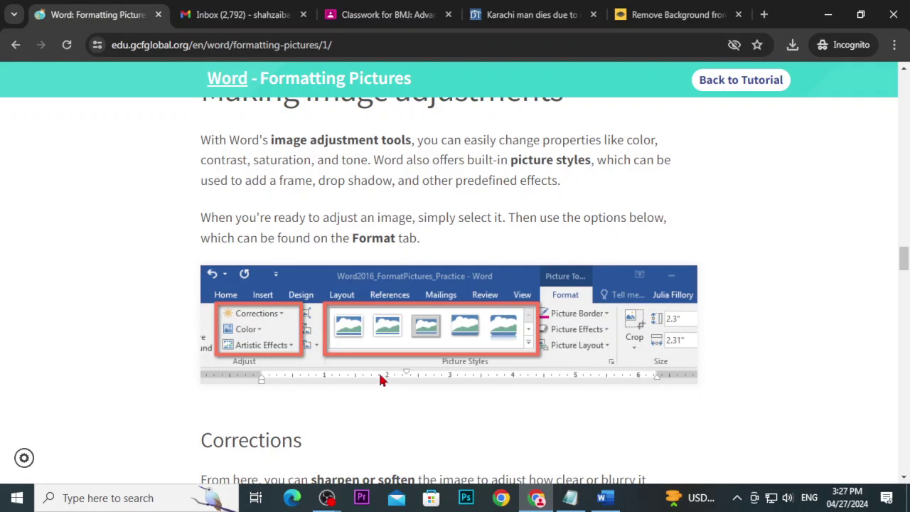
{"action": "left_click", "coordinate": [605, 499]}
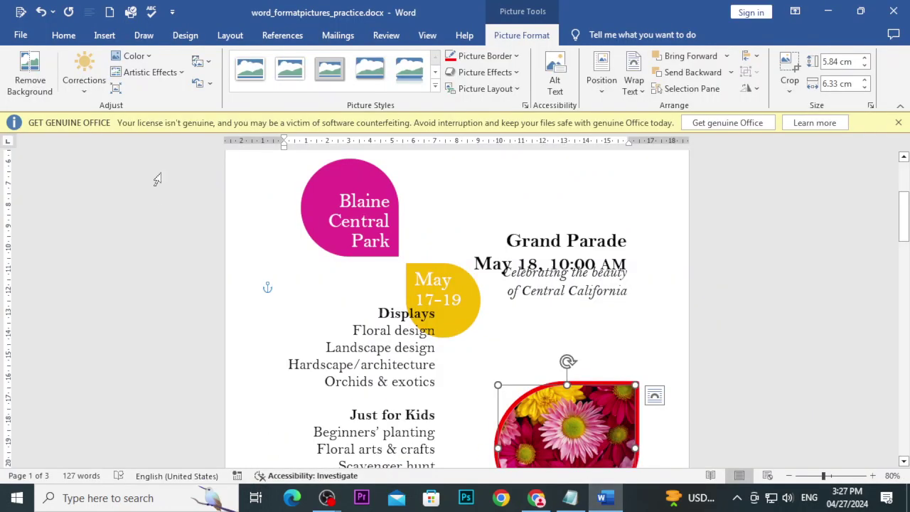
- Try a correction preset, then apply Brightness: +40% Contrast: +40% to the daisy photo
{"action": "left_click", "coordinate": [81, 93]}
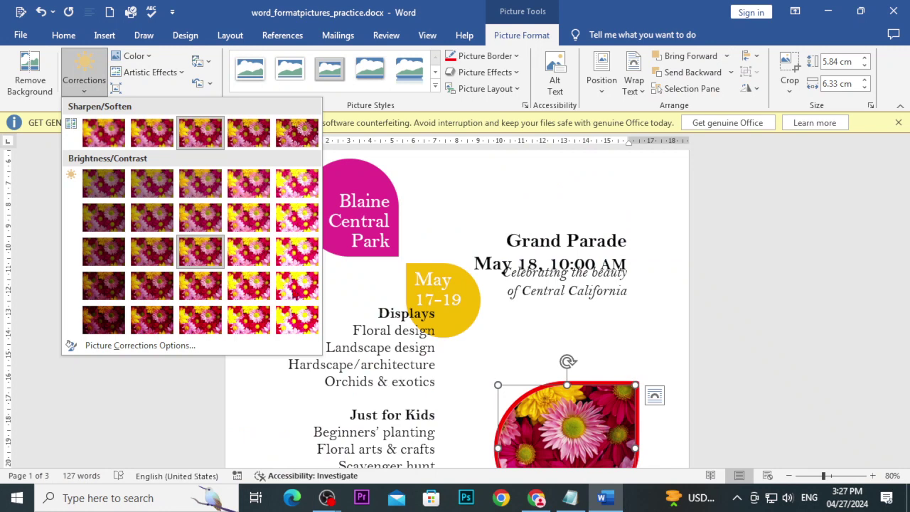
{"action": "left_click", "coordinate": [162, 228]}
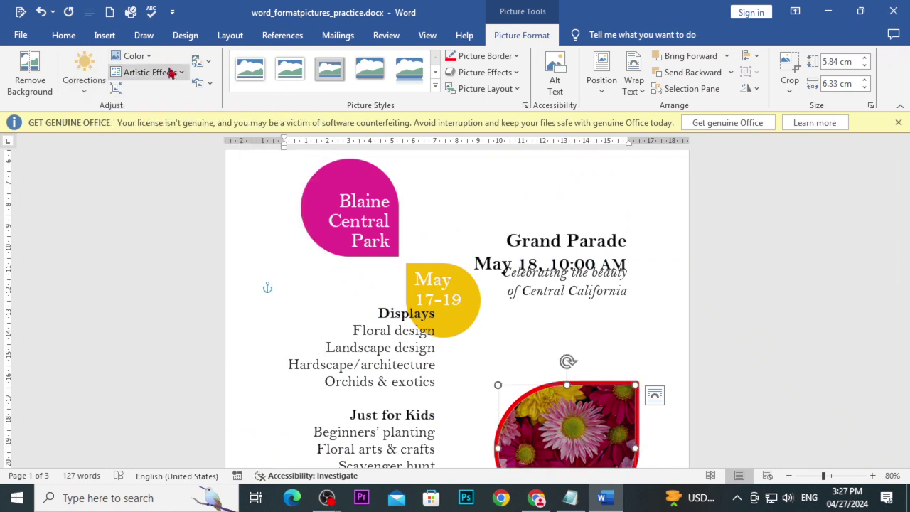
{"action": "left_click", "coordinate": [80, 84]}
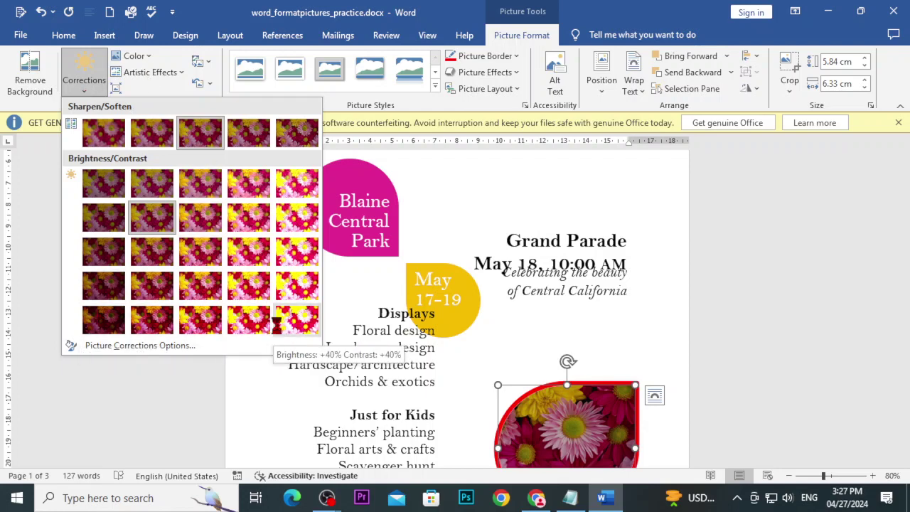
{"action": "left_click", "coordinate": [277, 325]}
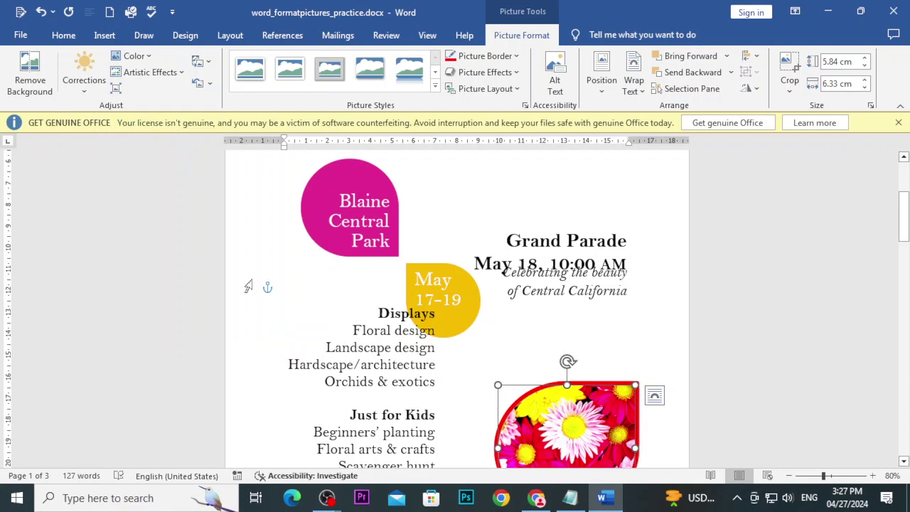
- Recolour the daisy photo black and white, then apply the Yellow colour variation
{"action": "left_click", "coordinate": [135, 55]}
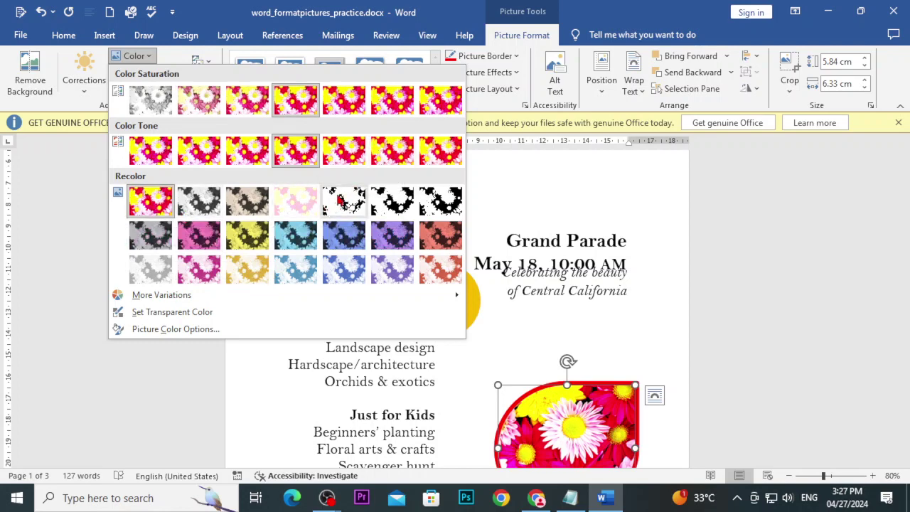
{"action": "left_click", "coordinate": [338, 200]}
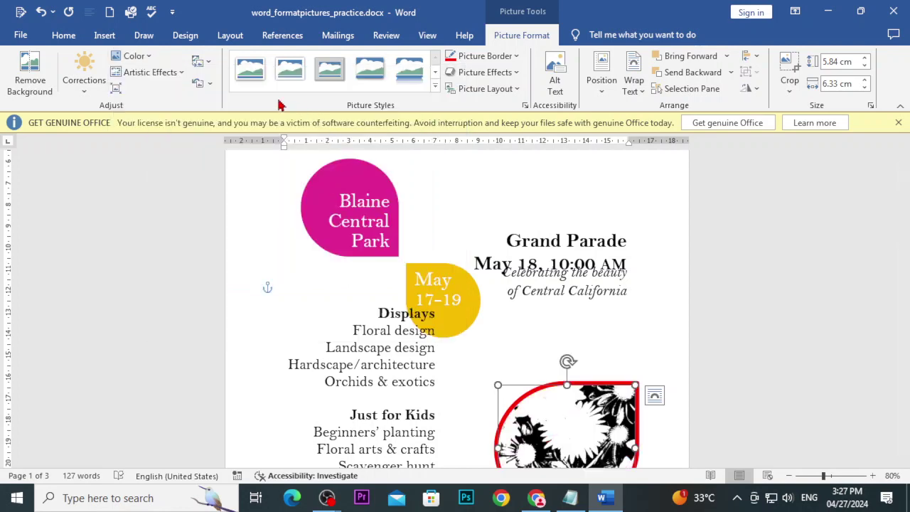
{"action": "left_click", "coordinate": [153, 59]}
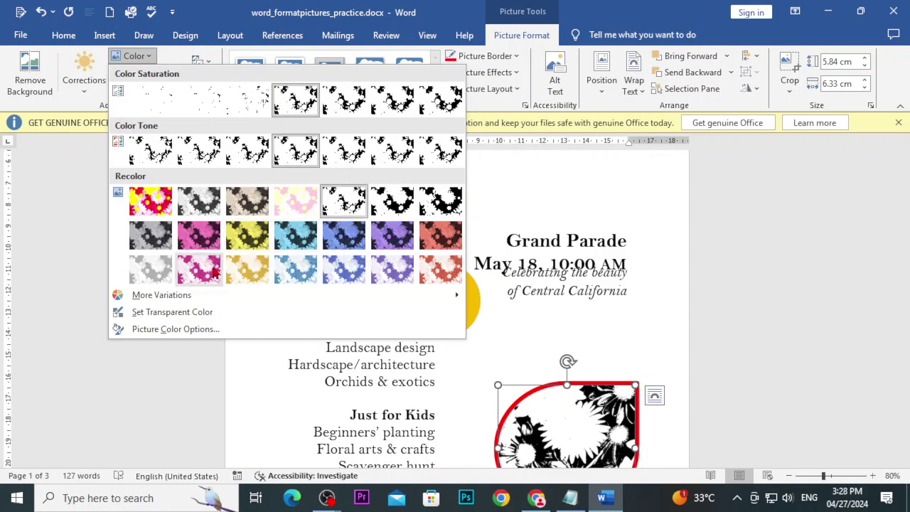
{"action": "mouse_move", "coordinate": [161, 294]}
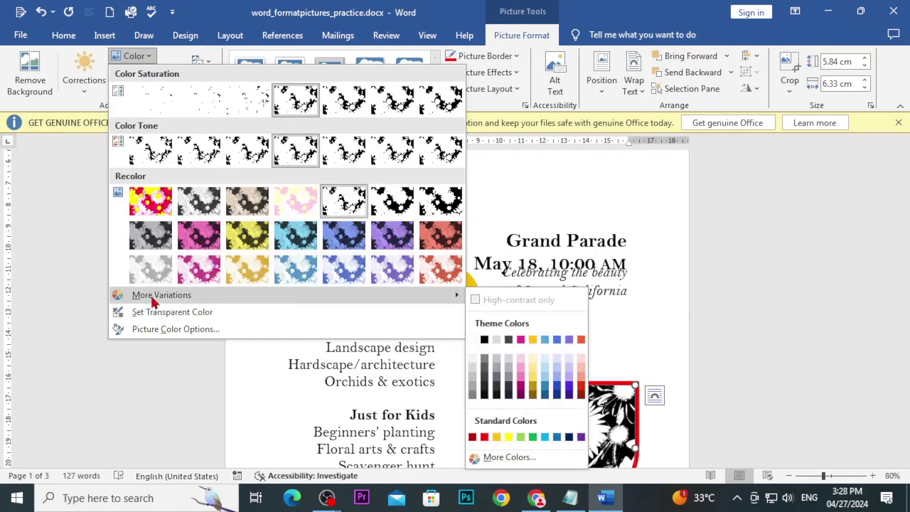
{"action": "left_click", "coordinate": [509, 438]}
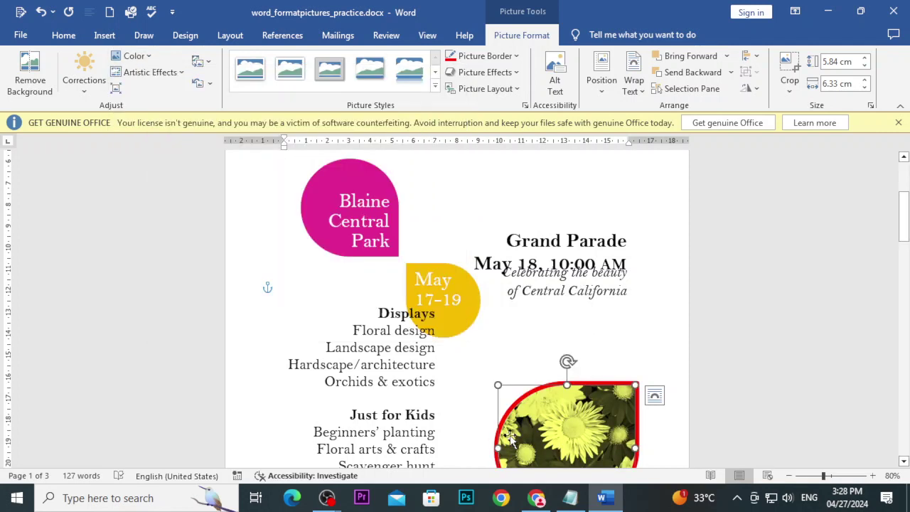
{"action": "scroll", "coordinate": [533, 313], "scroll_direction": "down", "scroll_amount": 1}
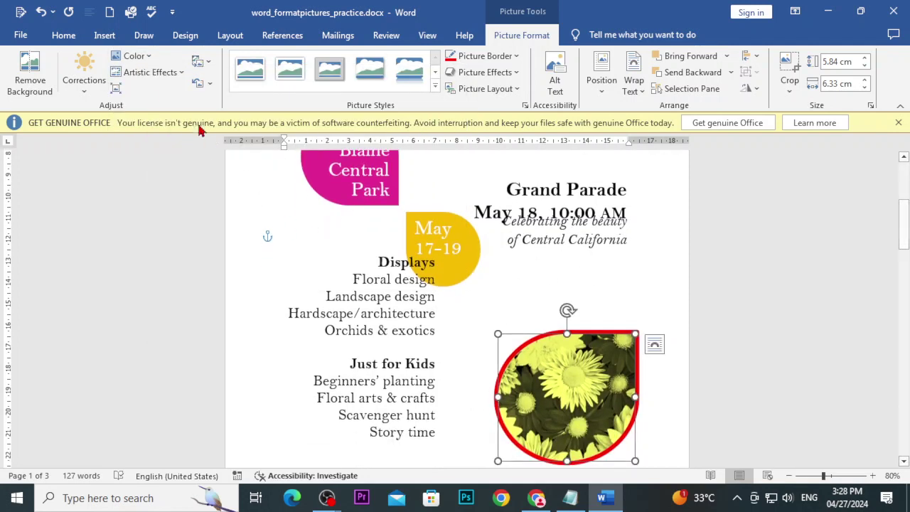
- Dismiss the Artistic Effects gallery without applying an effect and return to the GCFGlobal tutorial
{"action": "left_click", "coordinate": [146, 73]}
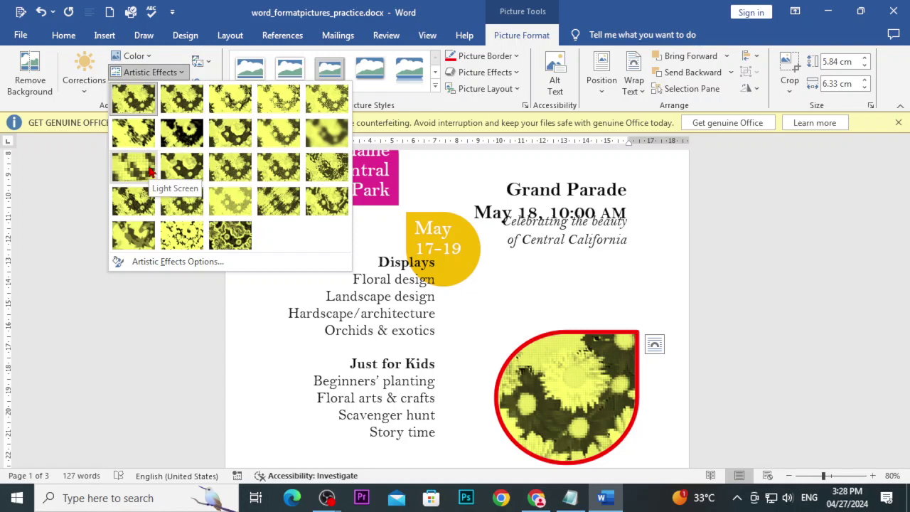
{"action": "left_click", "coordinate": [202, 313]}
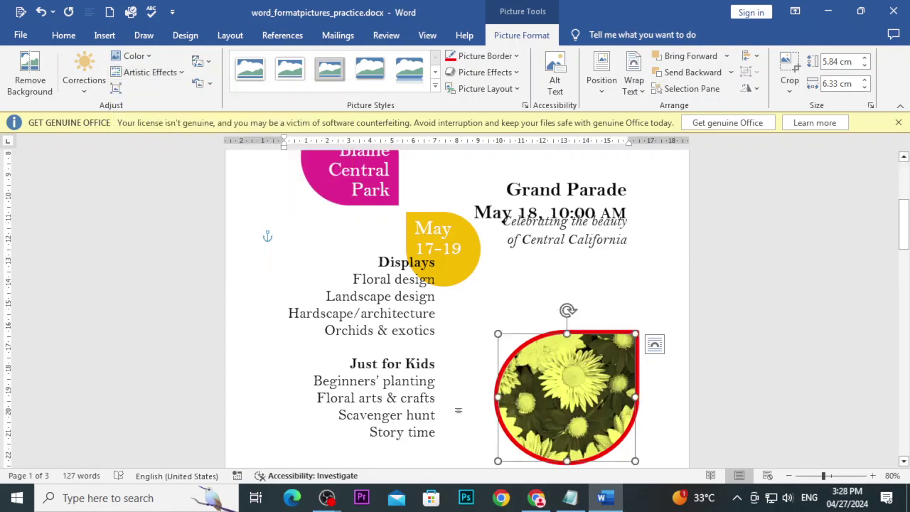
{"action": "left_click", "coordinate": [537, 498]}
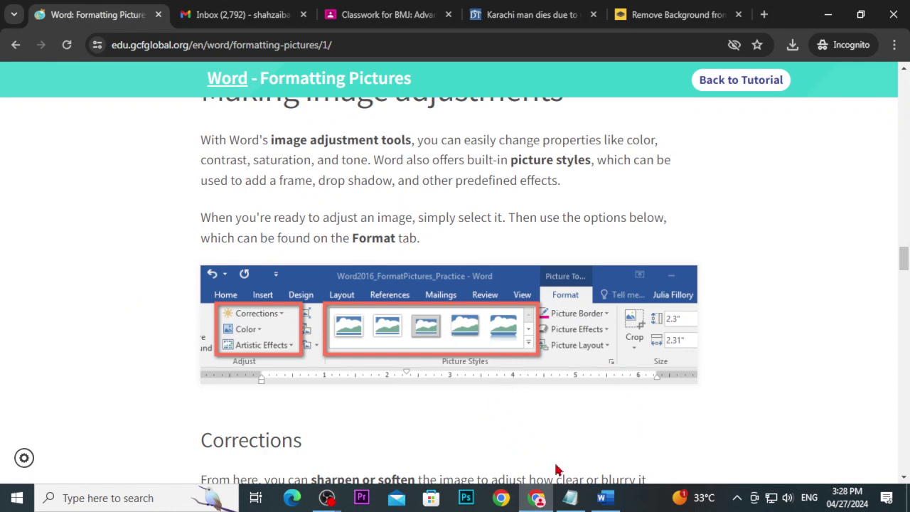
- Try the oval shadowed picture style, then settle on Soft Edge Oval for the daisy photo
{"action": "left_click", "coordinate": [603, 497]}
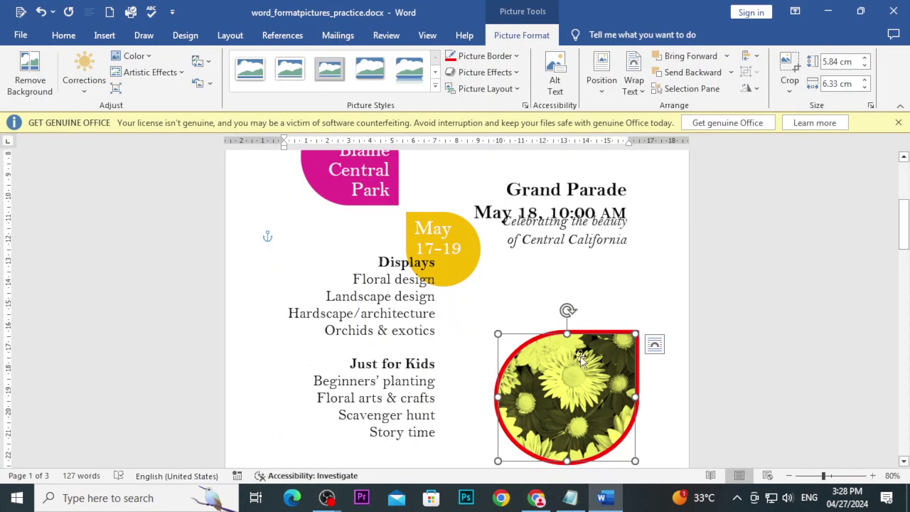
{"action": "left_click", "coordinate": [435, 87]}
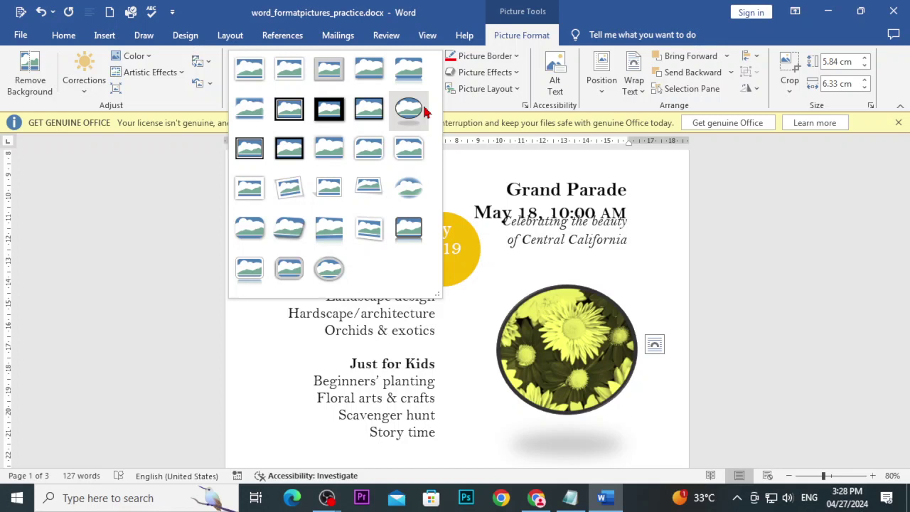
{"action": "left_click", "coordinate": [425, 112]}
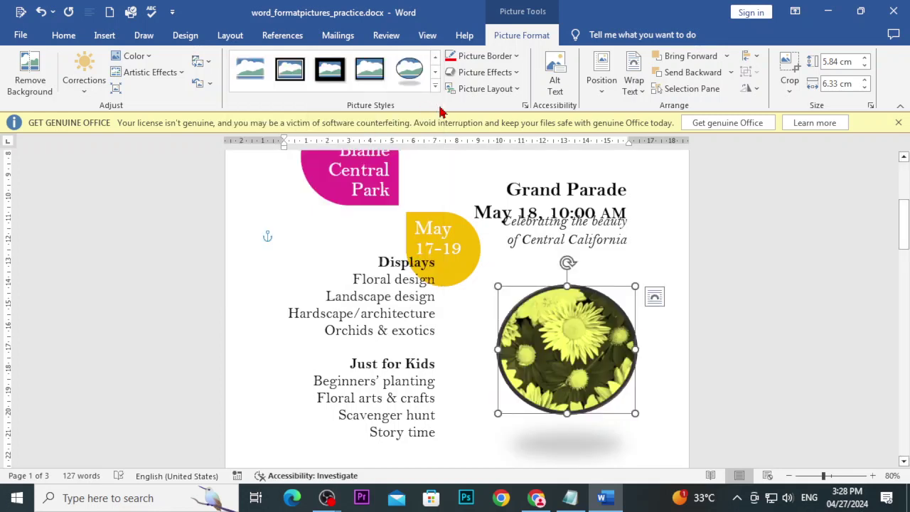
{"action": "left_click", "coordinate": [435, 86]}
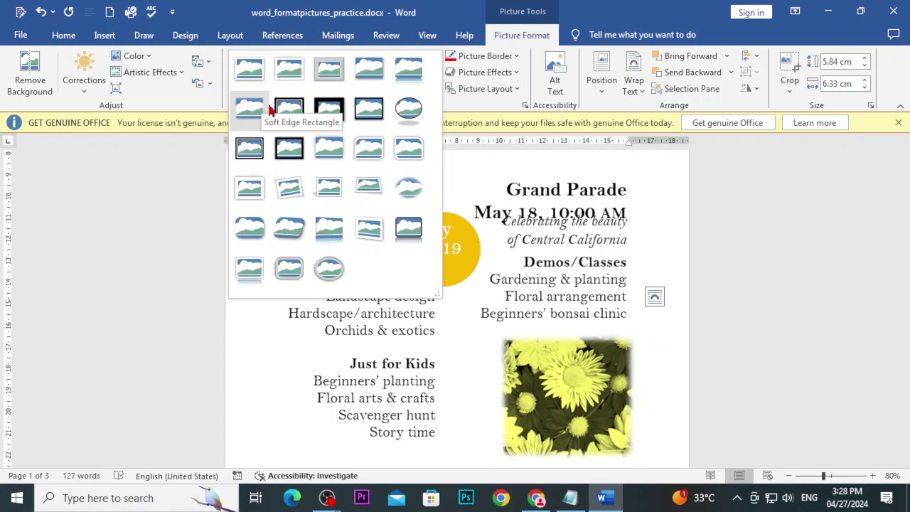
{"action": "left_click", "coordinate": [403, 202]}
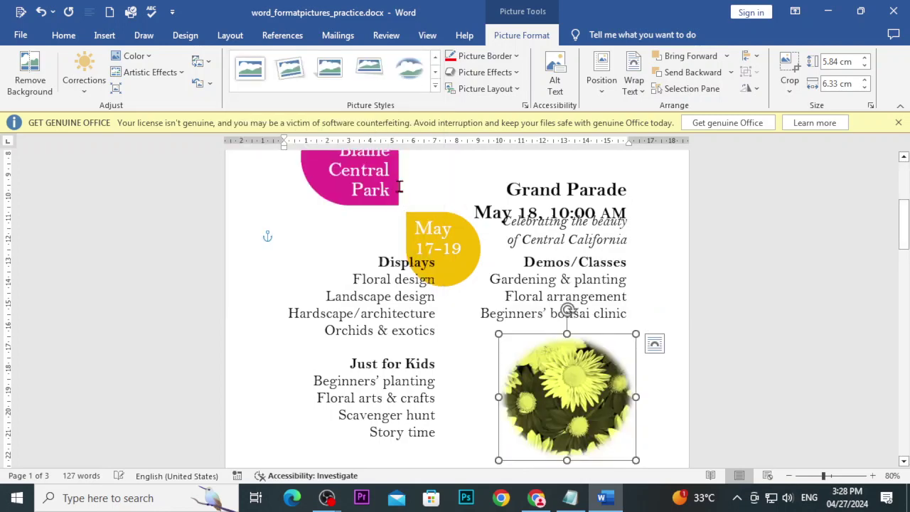
{"action": "scroll", "coordinate": [579, 377], "scroll_direction": "down", "scroll_amount": 1}
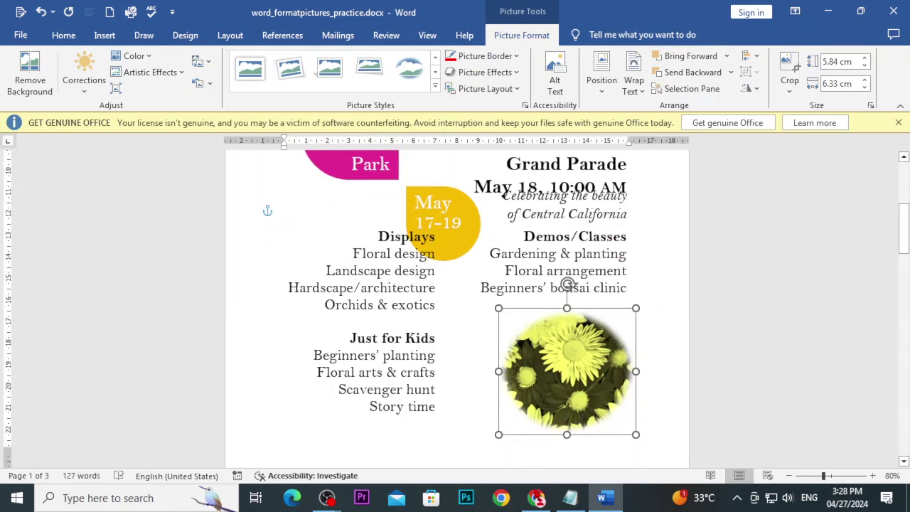
{"action": "left_click", "coordinate": [536, 498]}
- Read the tutorial from Corrections through Color, Artistic Effects and Picture Styles to Compressing pictures
{"action": "scroll", "coordinate": [458, 422], "scroll_direction": "down", "scroll_amount": 4}
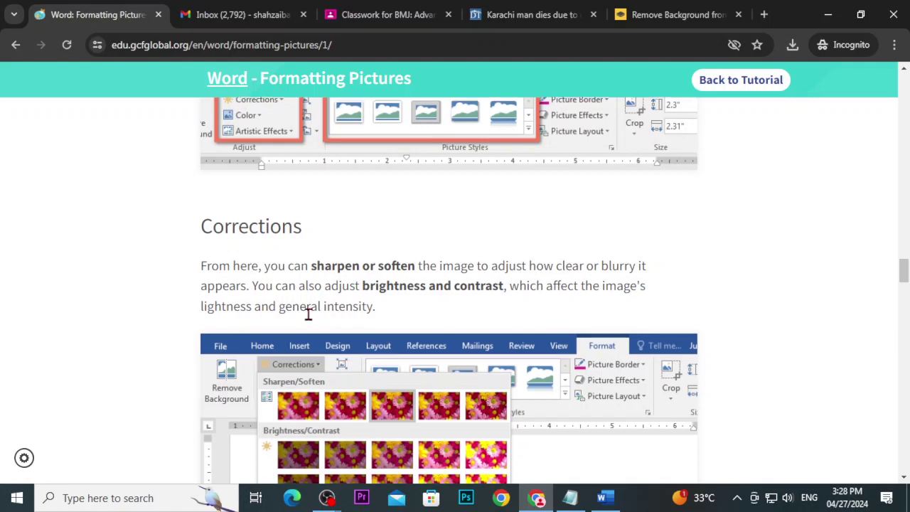
{"action": "scroll", "coordinate": [310, 320], "scroll_direction": "down", "scroll_amount": 3}
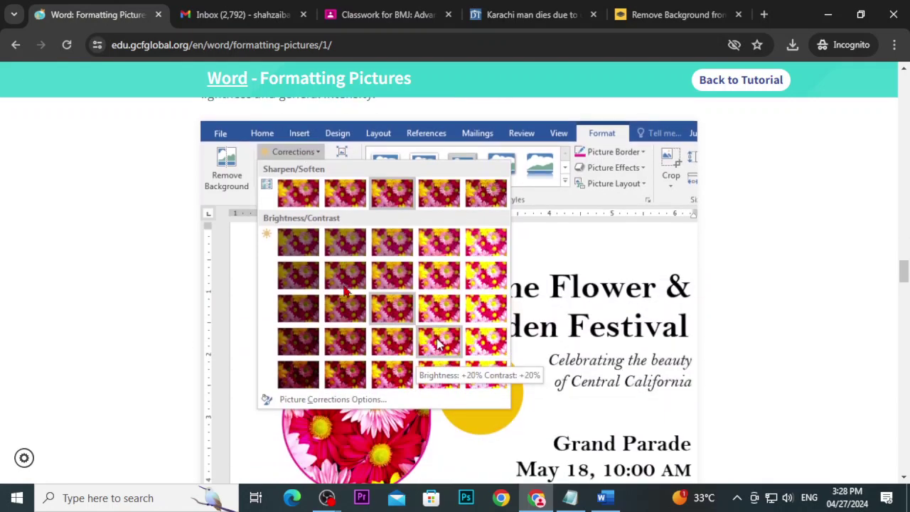
{"action": "scroll", "coordinate": [346, 291], "scroll_direction": "down", "scroll_amount": 1}
{"action": "scroll", "coordinate": [411, 361], "scroll_direction": "down", "scroll_amount": 5}
{"action": "scroll", "coordinate": [399, 357], "scroll_direction": "down", "scroll_amount": 2}
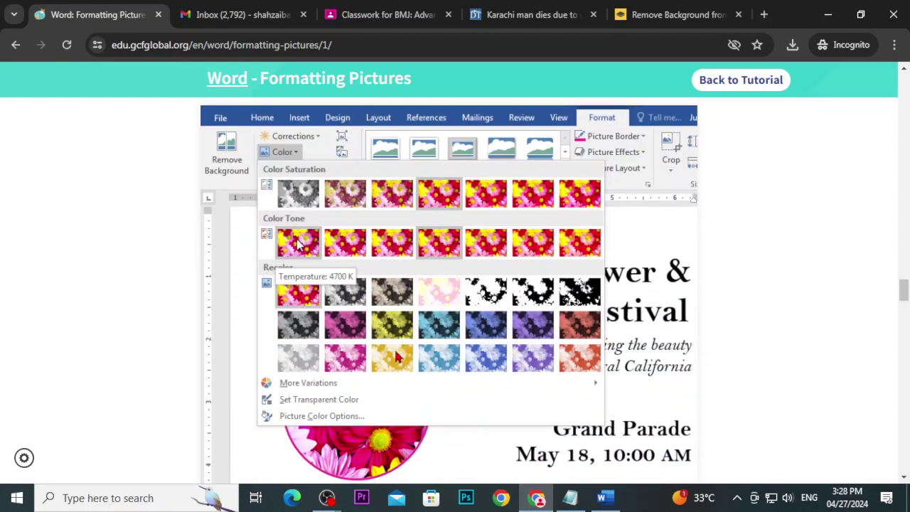
{"action": "scroll", "coordinate": [399, 357], "scroll_direction": "down", "scroll_amount": 6}
{"action": "scroll", "coordinate": [398, 355], "scroll_direction": "down", "scroll_amount": 2}
{"action": "scroll", "coordinate": [325, 248], "scroll_direction": "up", "scroll_amount": 2}
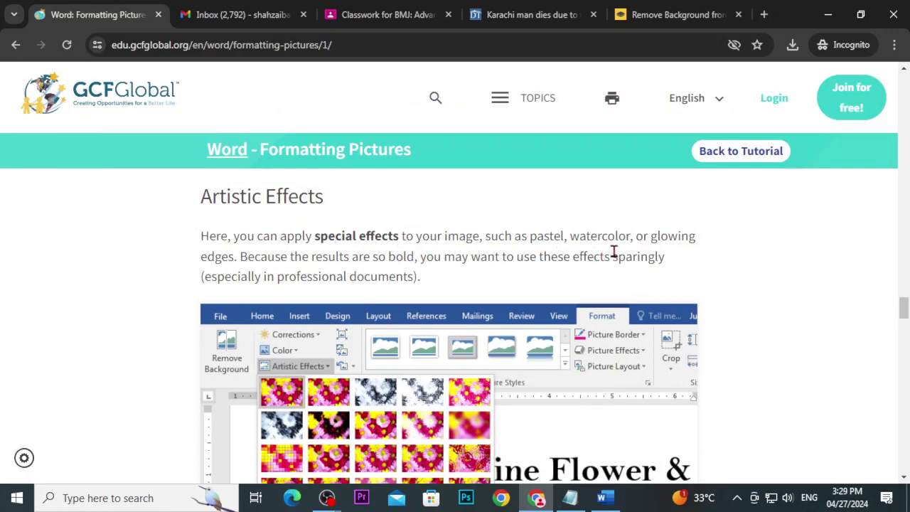
{"action": "scroll", "coordinate": [348, 413], "scroll_direction": "down", "scroll_amount": 3}
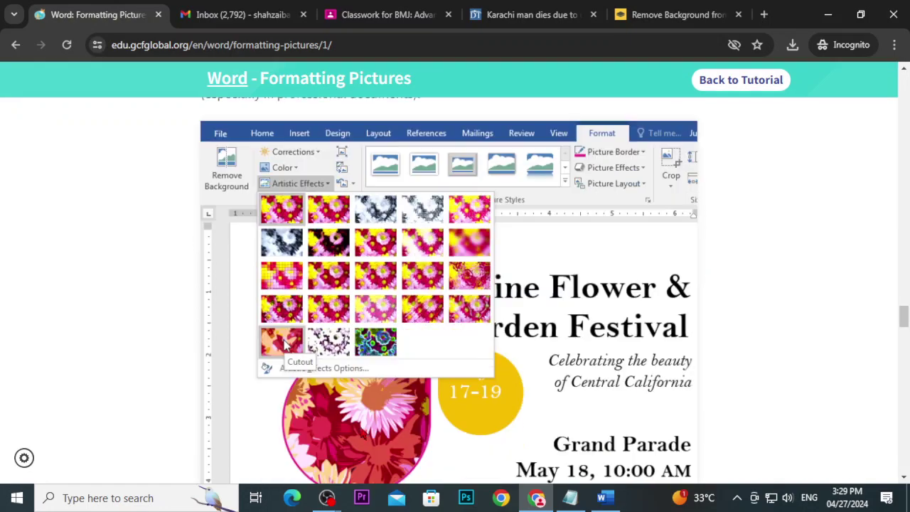
{"action": "scroll", "coordinate": [370, 420], "scroll_direction": "down", "scroll_amount": 5}
{"action": "scroll", "coordinate": [370, 418], "scroll_direction": "down", "scroll_amount": 2}
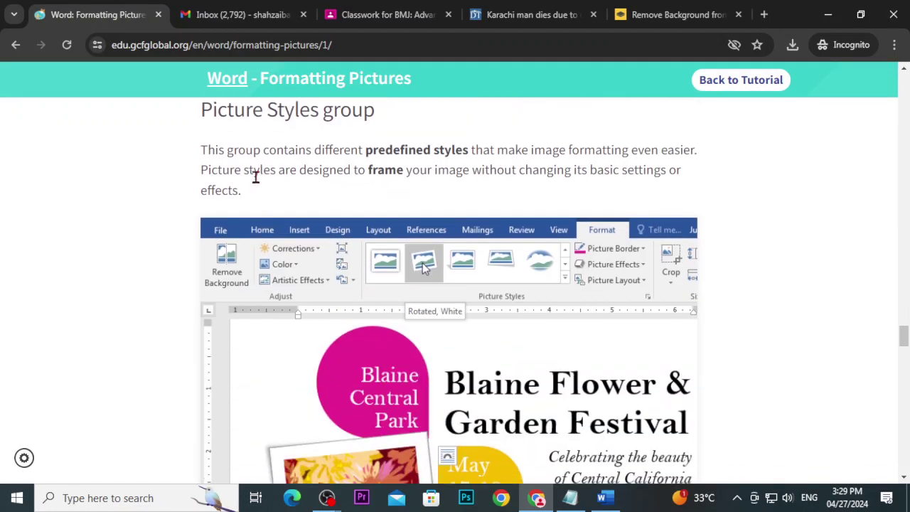
{"action": "scroll", "coordinate": [466, 295], "scroll_direction": "down", "scroll_amount": 2}
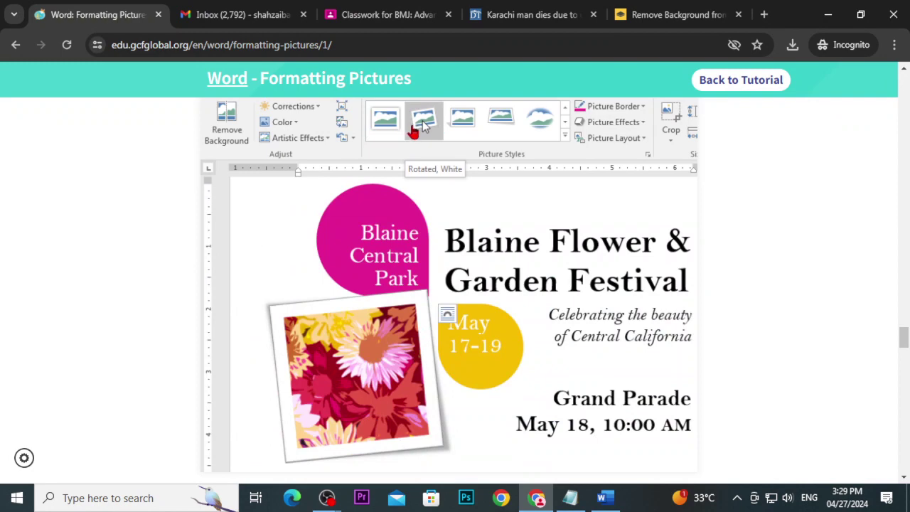
{"action": "scroll", "coordinate": [364, 391], "scroll_direction": "down", "scroll_amount": 5}
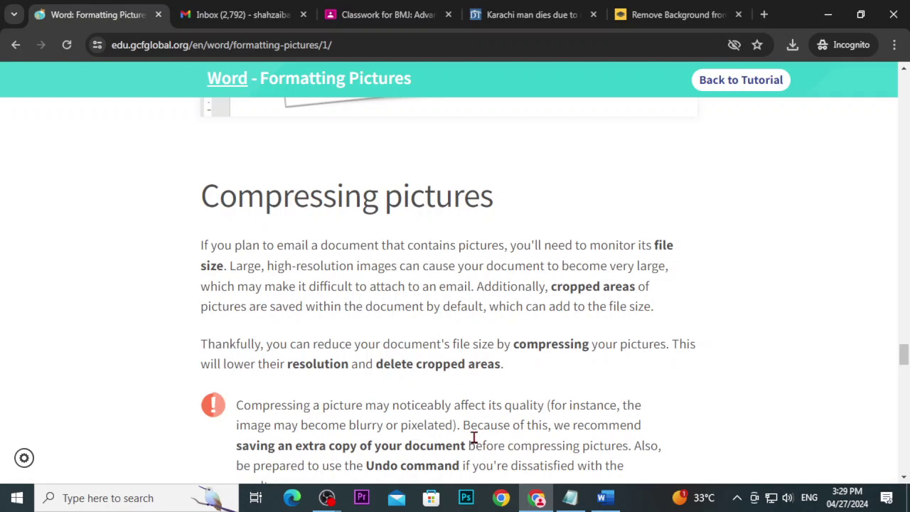
- Minimize the browser, Word, Notepad and recording stats windows to clear the desktop
{"action": "left_click", "coordinate": [828, 14]}
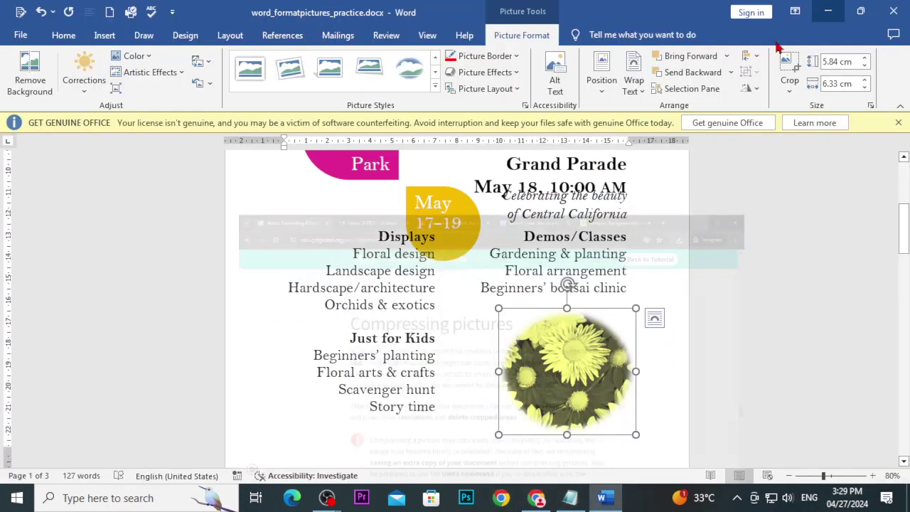
{"action": "left_click", "coordinate": [828, 10]}
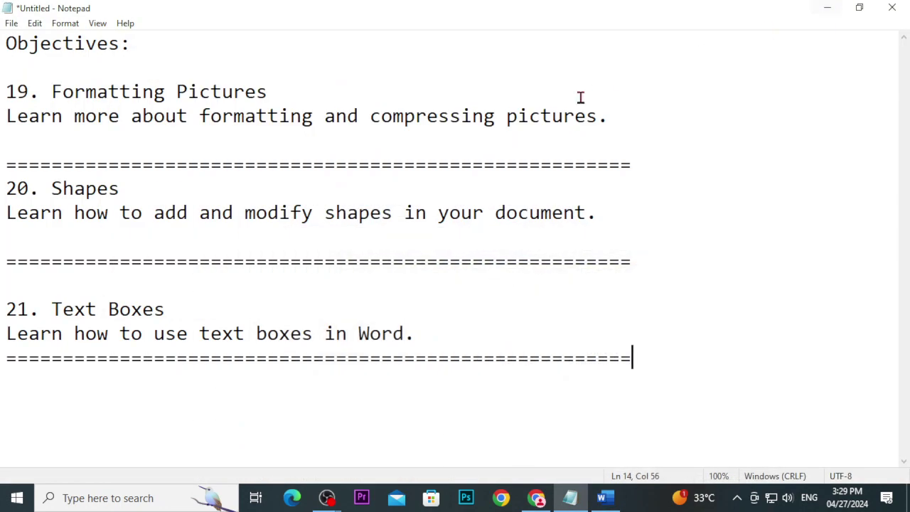
{"action": "left_click", "coordinate": [827, 8]}
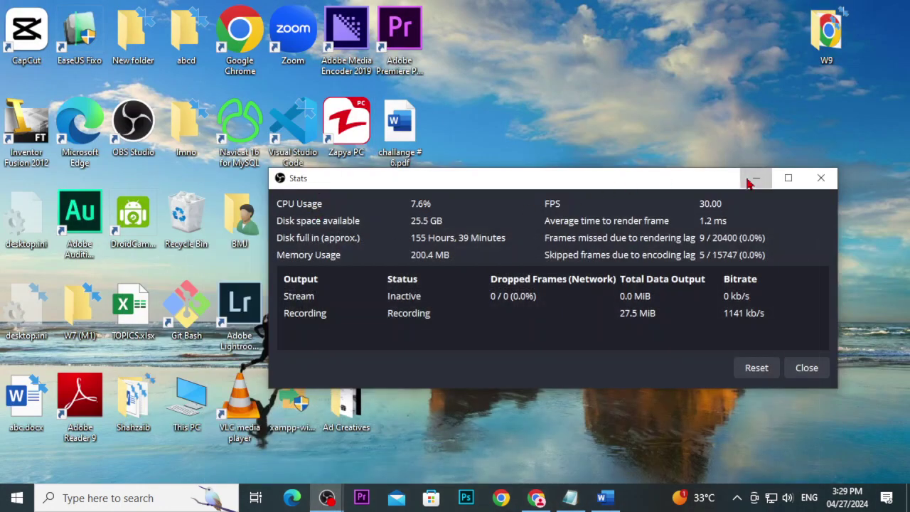
{"action": "left_click", "coordinate": [756, 178]}
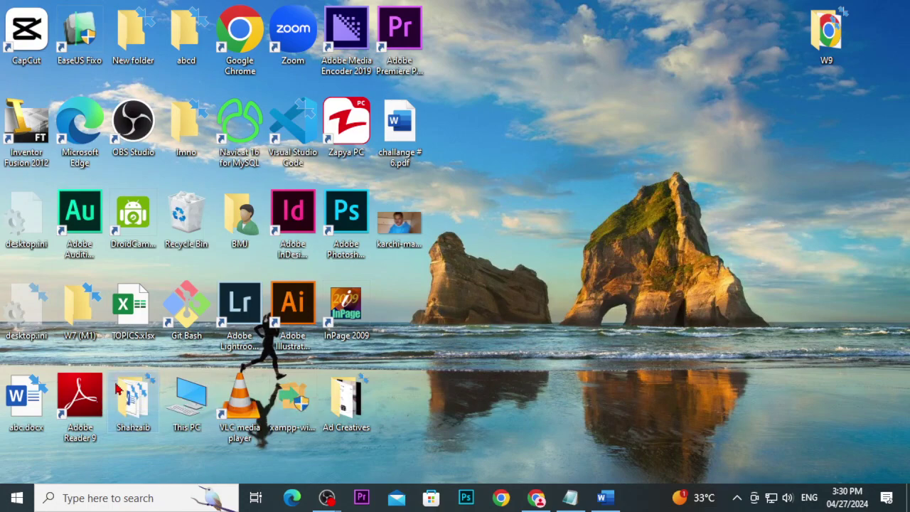
- Check the desktop folder's Properties: 81.1 MB across 24 files and 1 folder
{"action": "right_click", "coordinate": [118, 392]}
{"action": "left_click", "coordinate": [171, 476]}
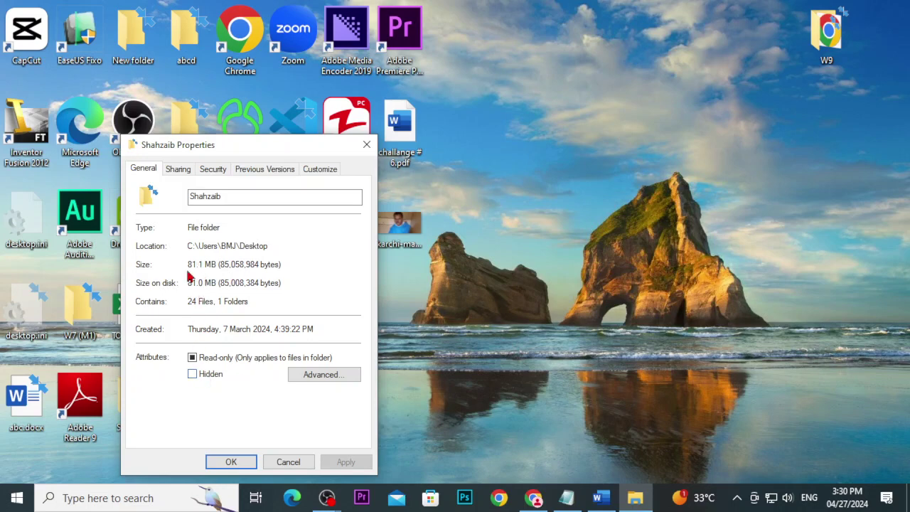
{"action": "left_click", "coordinate": [366, 144]}
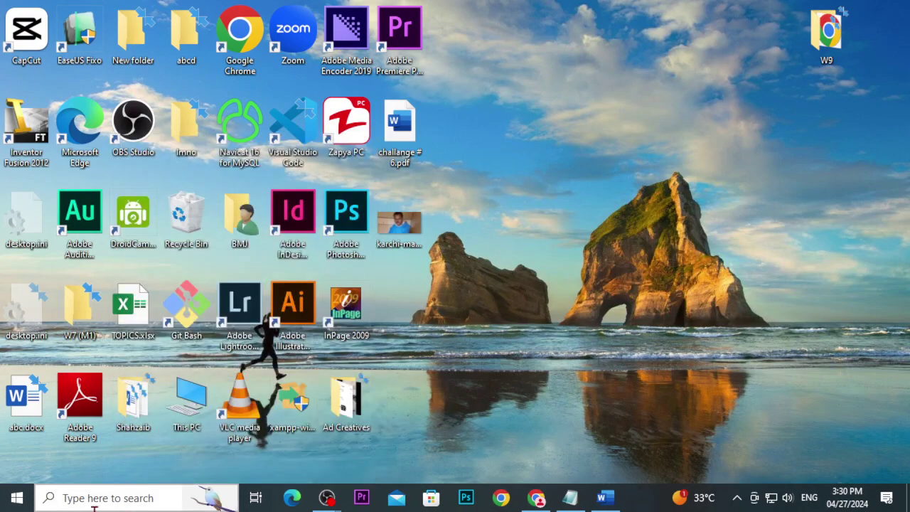
- Archive the desktop folder as a RAR with WinRAR and confirm the archive is 77.8 MB
{"action": "right_click", "coordinate": [130, 404]}
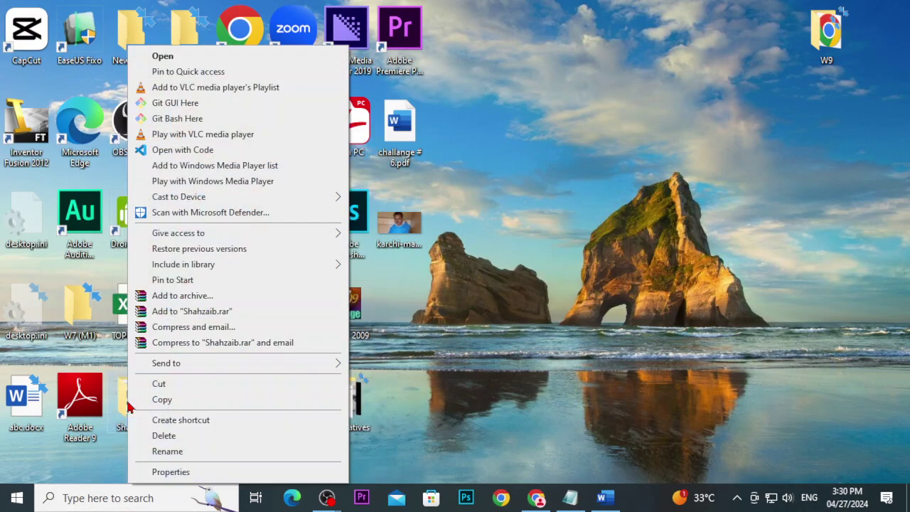
{"action": "left_click", "coordinate": [174, 311]}
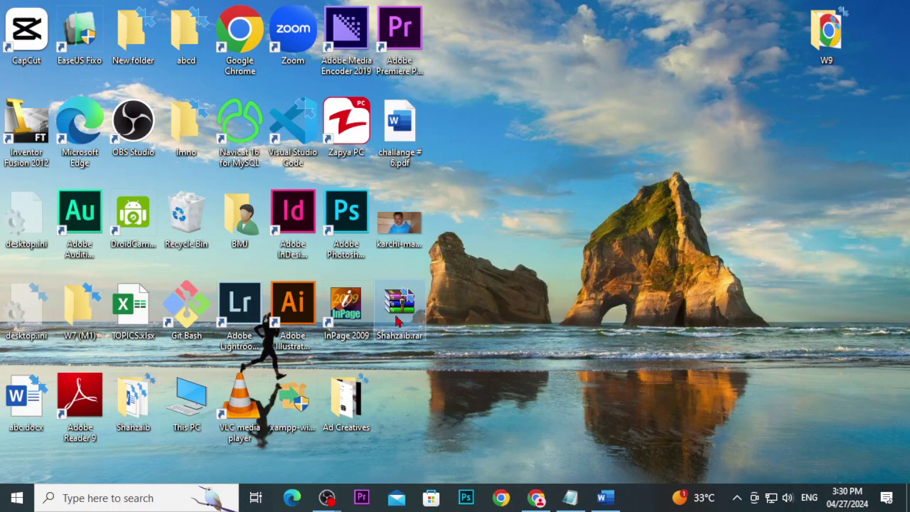
{"action": "right_click", "coordinate": [398, 321]}
{"action": "left_click", "coordinate": [435, 472]}
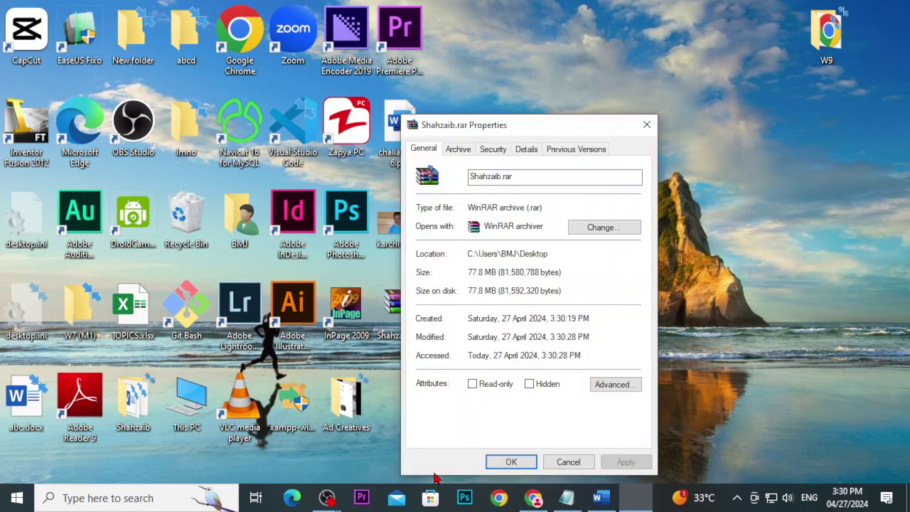
{"action": "left_click", "coordinate": [646, 124]}
{"action": "left_click", "coordinate": [604, 498]}
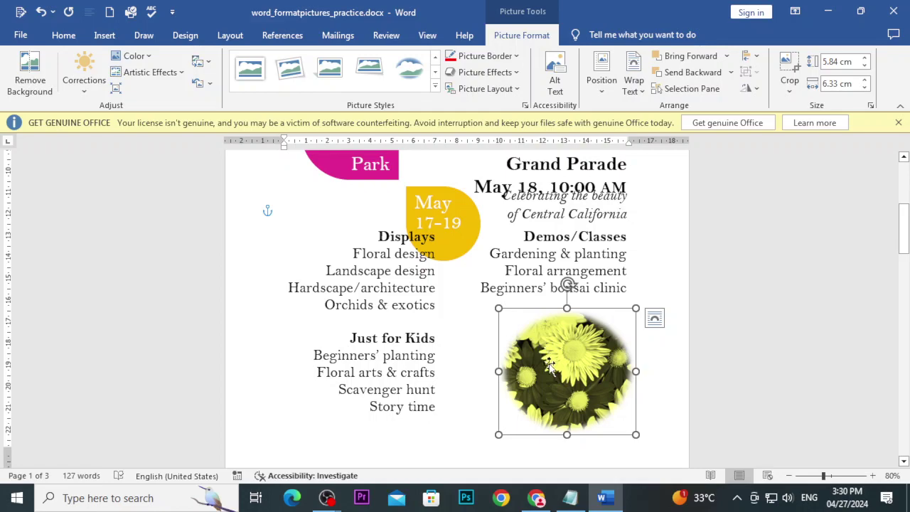
{"action": "scroll", "coordinate": [548, 368], "scroll_direction": "down", "scroll_amount": 3}
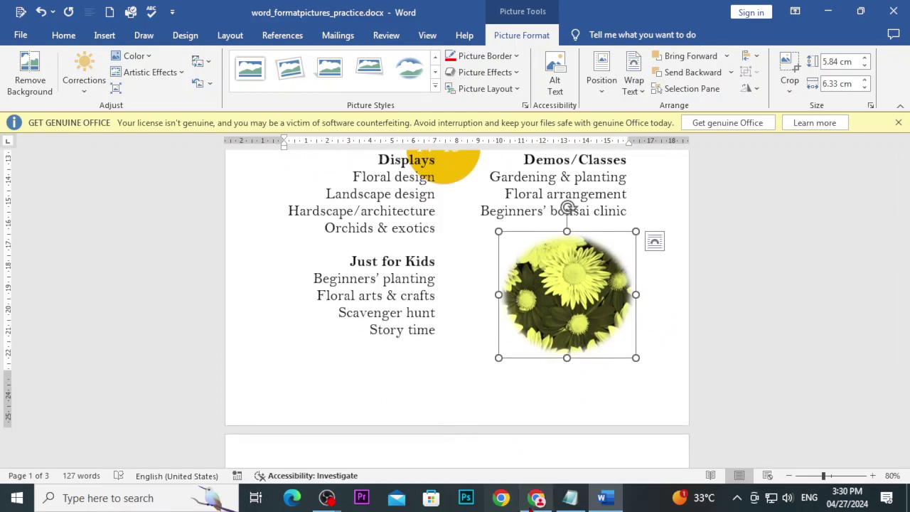
{"action": "left_click", "coordinate": [537, 498]}
{"action": "scroll", "coordinate": [394, 362], "scroll_direction": "down", "scroll_amount": 3}
{"action": "scroll", "coordinate": [394, 364], "scroll_direction": "down", "scroll_amount": 3}
{"action": "scroll", "coordinate": [394, 367], "scroll_direction": "down", "scroll_amount": 2}
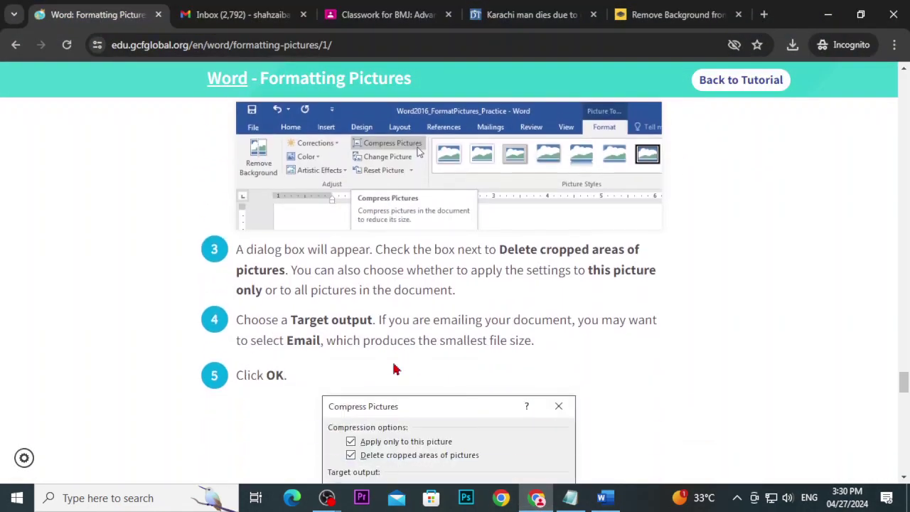
{"action": "scroll", "coordinate": [396, 369], "scroll_direction": "down", "scroll_amount": 5}
{"action": "scroll", "coordinate": [396, 369], "scroll_direction": "up", "scroll_amount": 10}
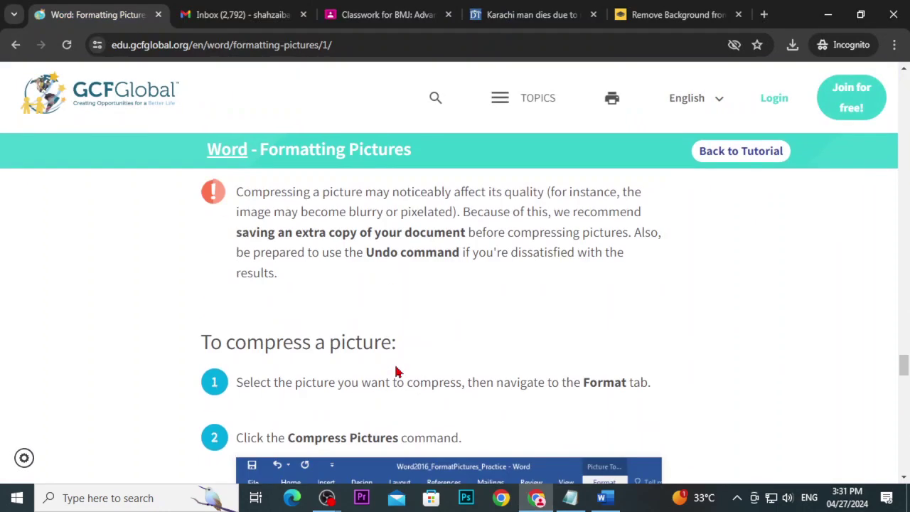
{"action": "scroll", "coordinate": [397, 371], "scroll_direction": "up", "scroll_amount": 1}
{"action": "scroll", "coordinate": [395, 368], "scroll_direction": "down", "scroll_amount": 5}
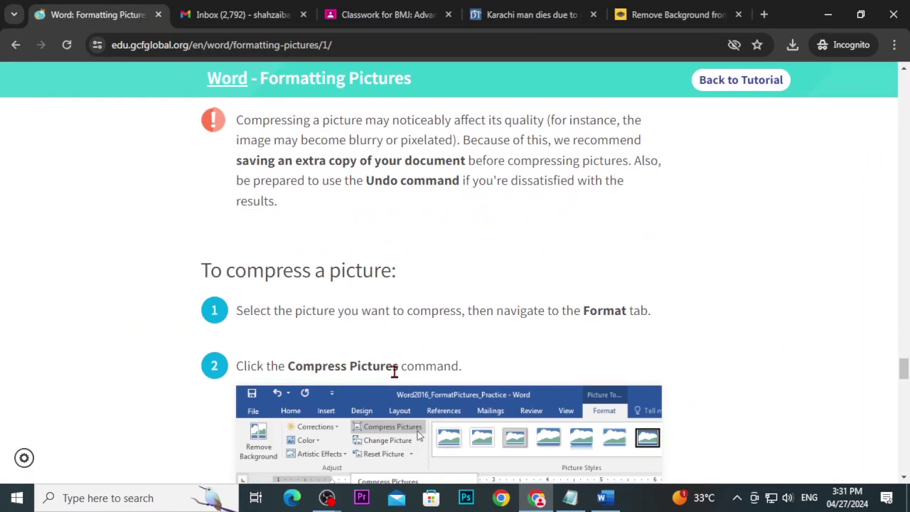
{"action": "scroll", "coordinate": [441, 398], "scroll_direction": "down", "scroll_amount": 1}
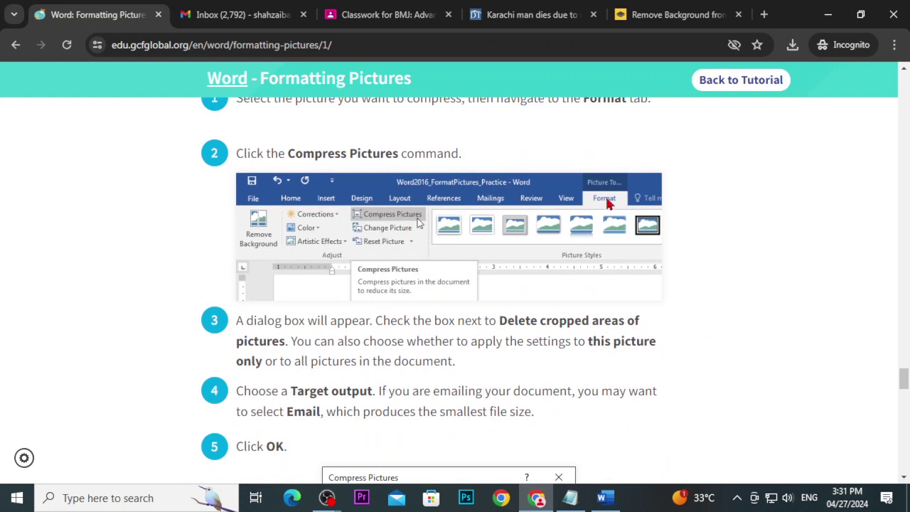
{"action": "left_click", "coordinate": [602, 497]}
- Undo the soft-edge oval and yellow recolour, leaving a black-and-white photo in the red teardrop
{"action": "scroll", "coordinate": [416, 341], "scroll_direction": "up", "scroll_amount": 3}
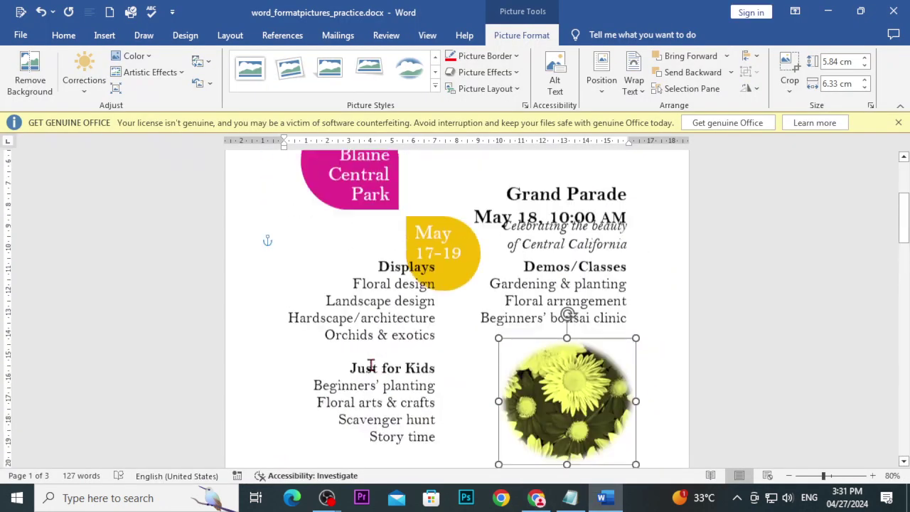
{"action": "scroll", "coordinate": [426, 362], "scroll_direction": "up", "scroll_amount": 1}
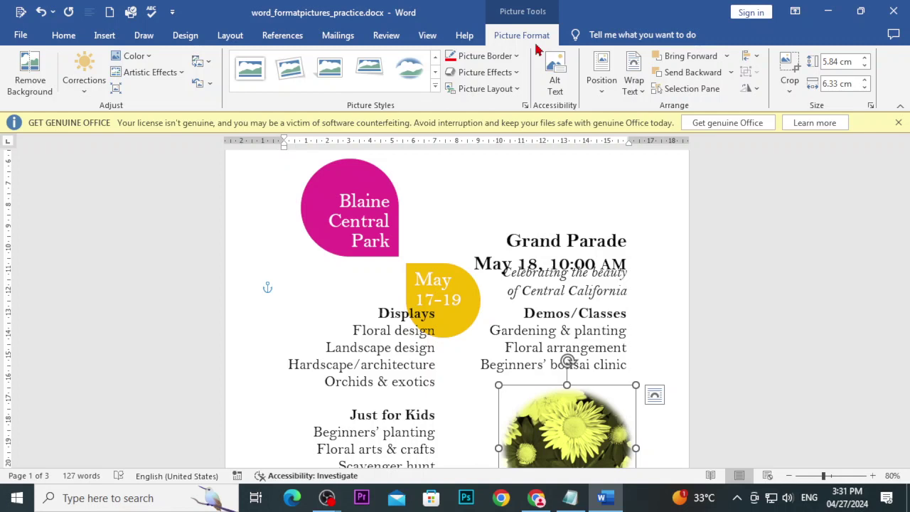
{"action": "scroll", "coordinate": [501, 298], "scroll_direction": "down", "scroll_amount": 2}
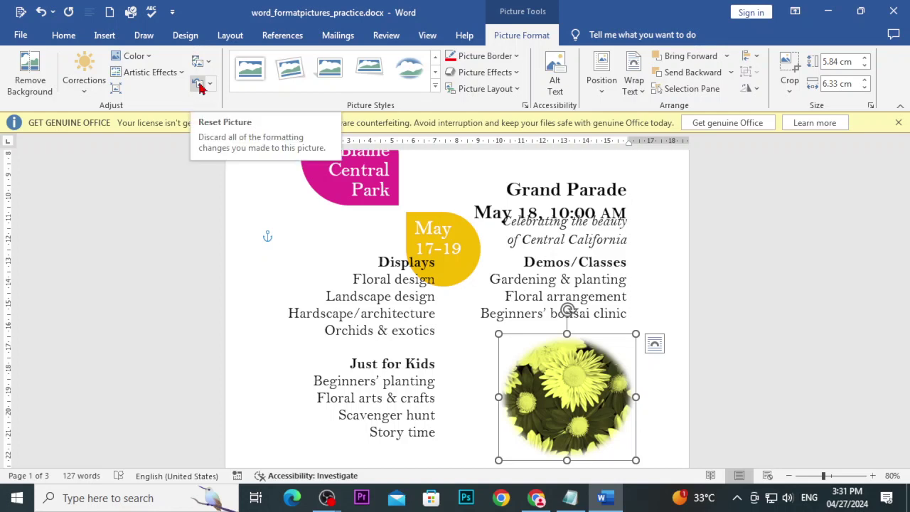
{"action": "scroll", "coordinate": [457, 270], "scroll_direction": "down", "scroll_amount": 2}
{"action": "scroll", "coordinate": [447, 317], "scroll_direction": "down", "scroll_amount": 2}
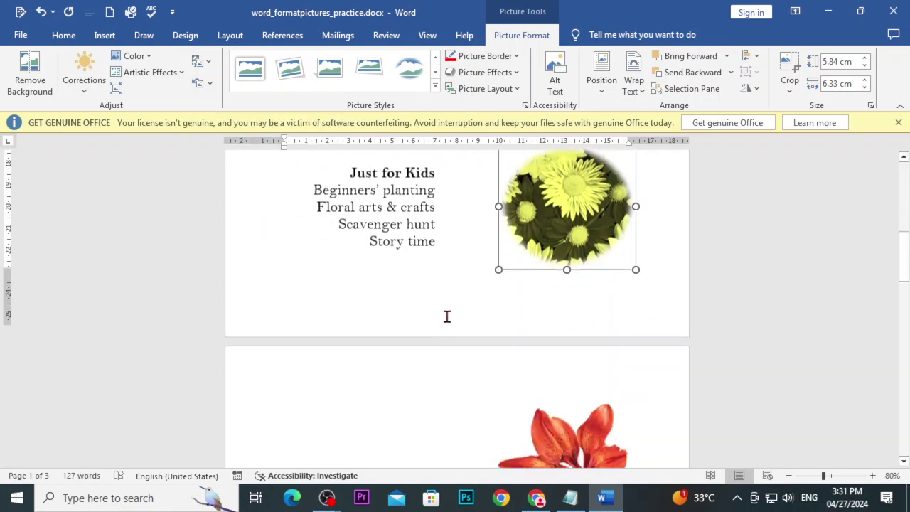
{"action": "scroll", "coordinate": [447, 317], "scroll_direction": "up", "scroll_amount": 1}
{"action": "scroll", "coordinate": [446, 325], "scroll_direction": "up", "scroll_amount": 1}
{"action": "key", "text": "ctrl+z"}
{"action": "key", "text": "ctrl+z"}
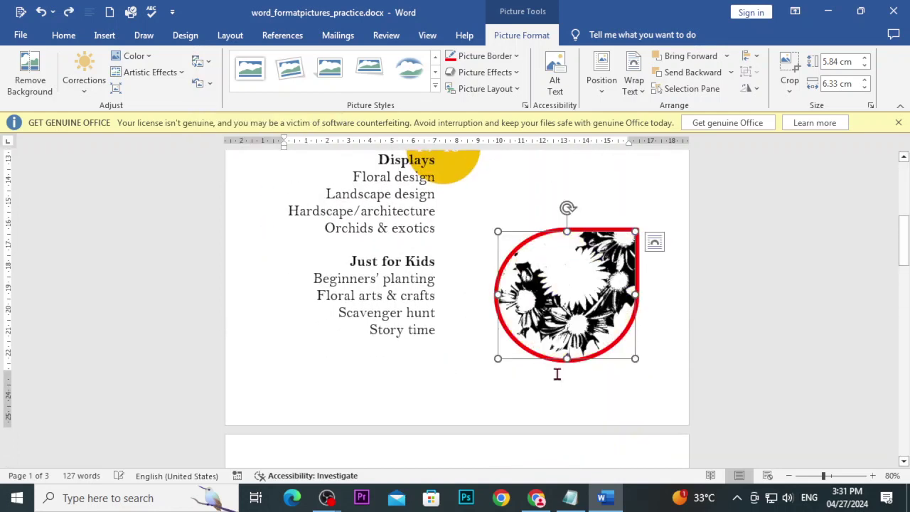
{"action": "key", "text": "ctrl+z"}
{"action": "key", "text": "ctrl+z"}
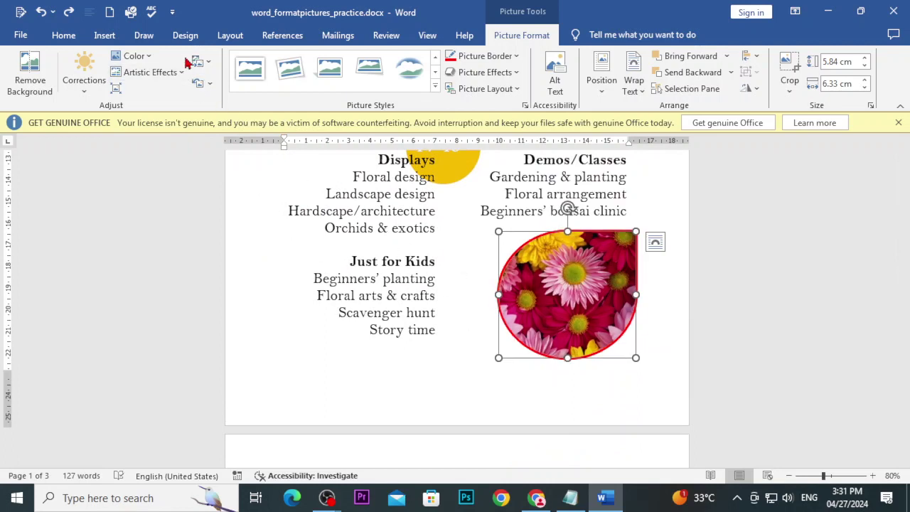
{"action": "left_click", "coordinate": [629, 34]}
{"action": "type", "text": "co"}
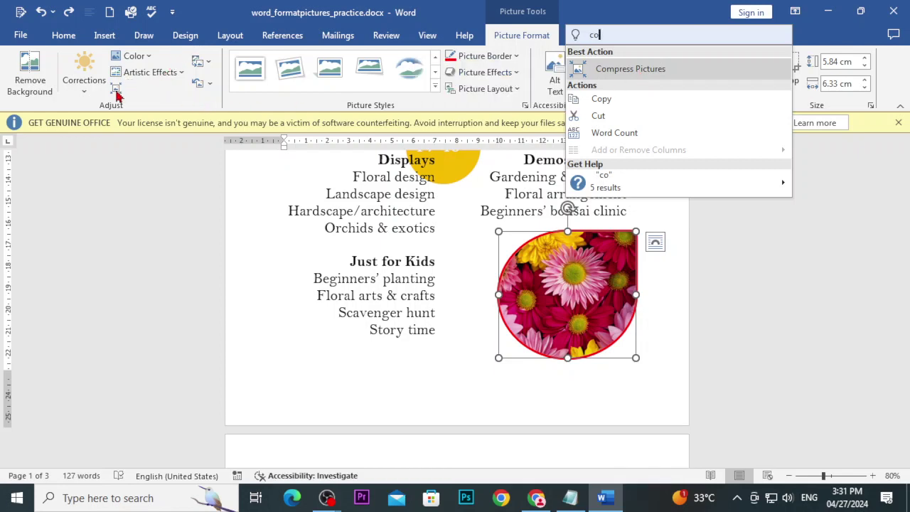
{"action": "left_click", "coordinate": [876, 253]}
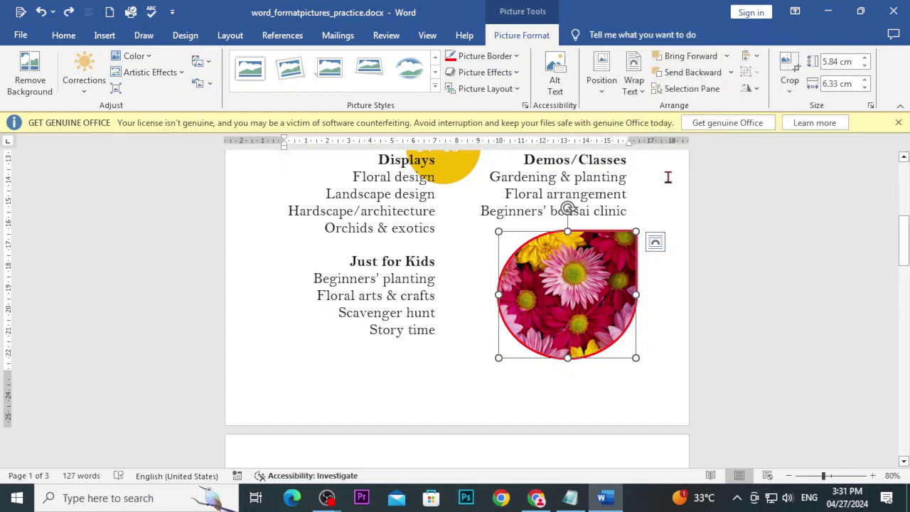
{"action": "left_click", "coordinate": [116, 89]}
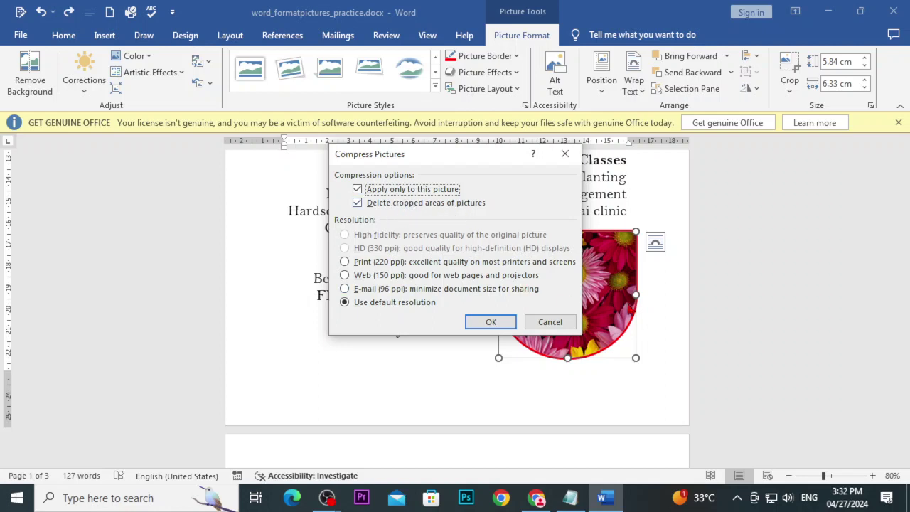
{"action": "key", "text": "Return"}
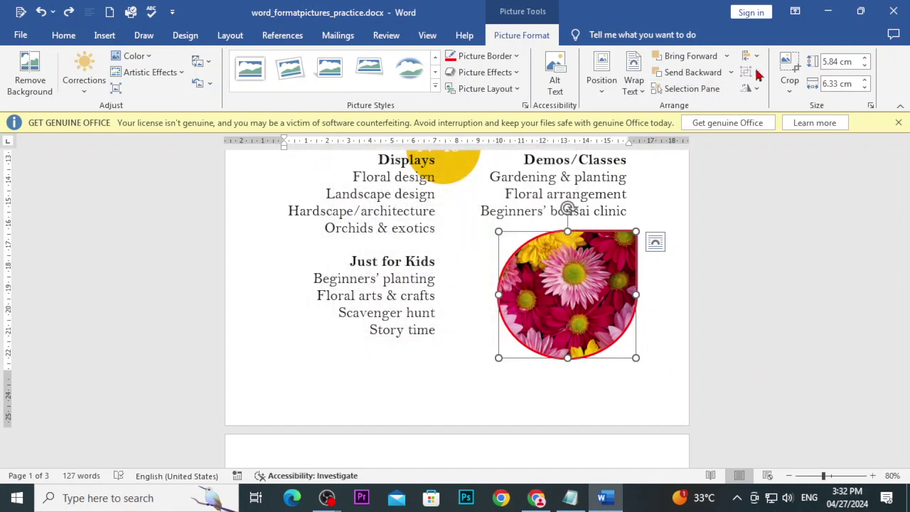
- Try widening the photo's crop on the left, then undo it
{"action": "left_click", "coordinate": [788, 65]}
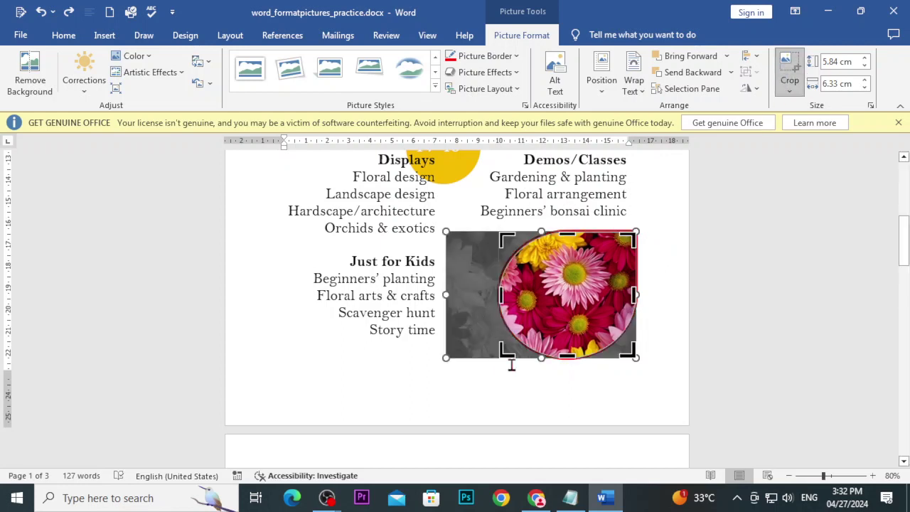
{"action": "left_click_drag", "start_coordinate": [483, 294], "coordinate": [449, 294]}
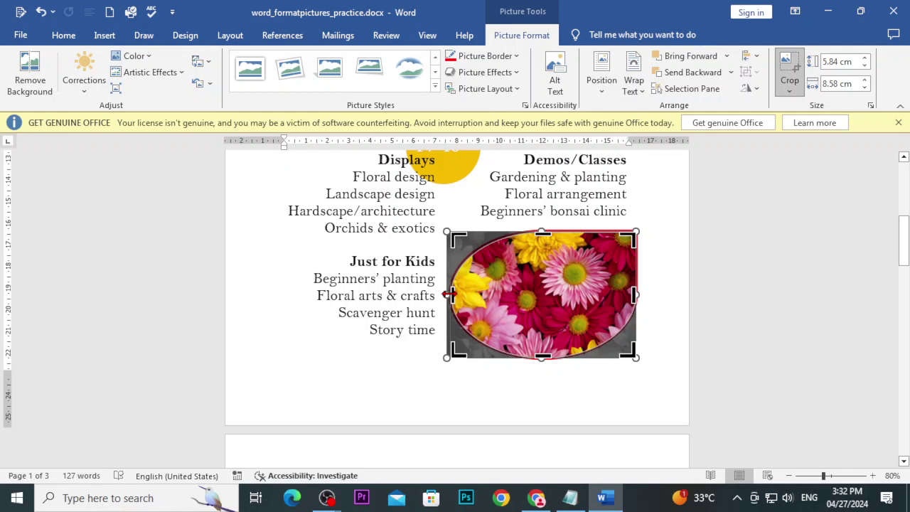
{"action": "key", "text": "ctrl+z"}
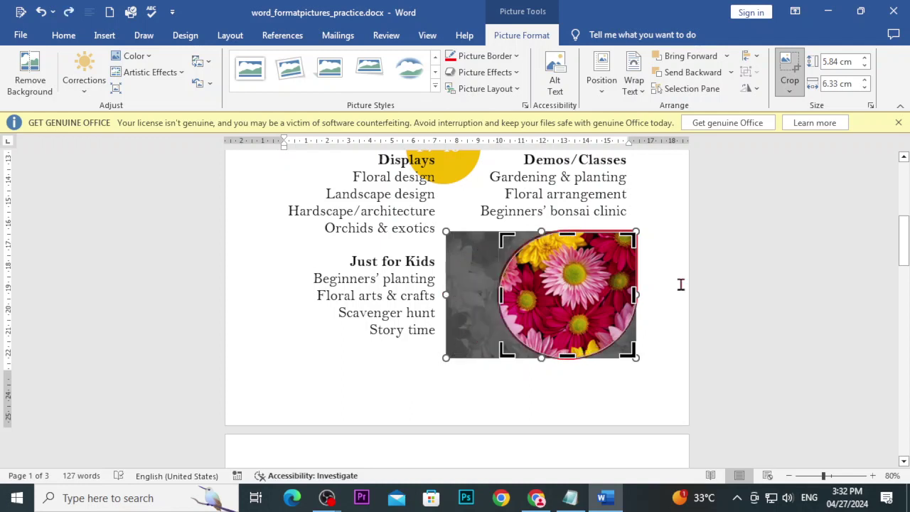
{"action": "left_click", "coordinate": [680, 282]}
- Compress the daisy photo to E-mail (96 ppi) resolution with cropped areas deleted
{"action": "left_click", "coordinate": [569, 241]}
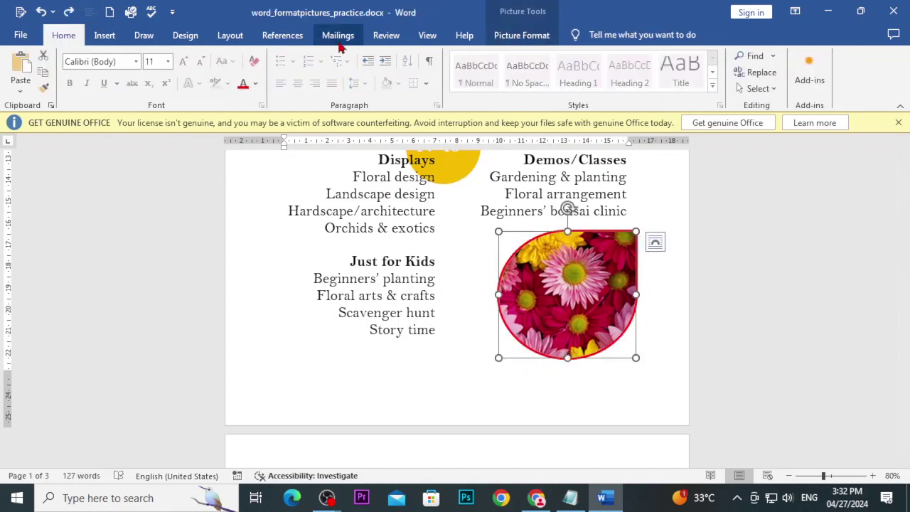
{"action": "left_click", "coordinate": [522, 36]}
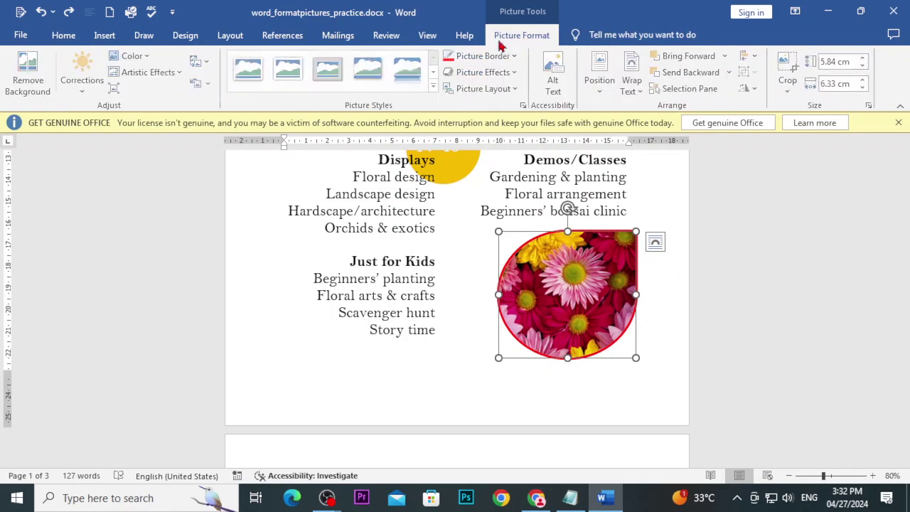
{"action": "left_click", "coordinate": [116, 89]}
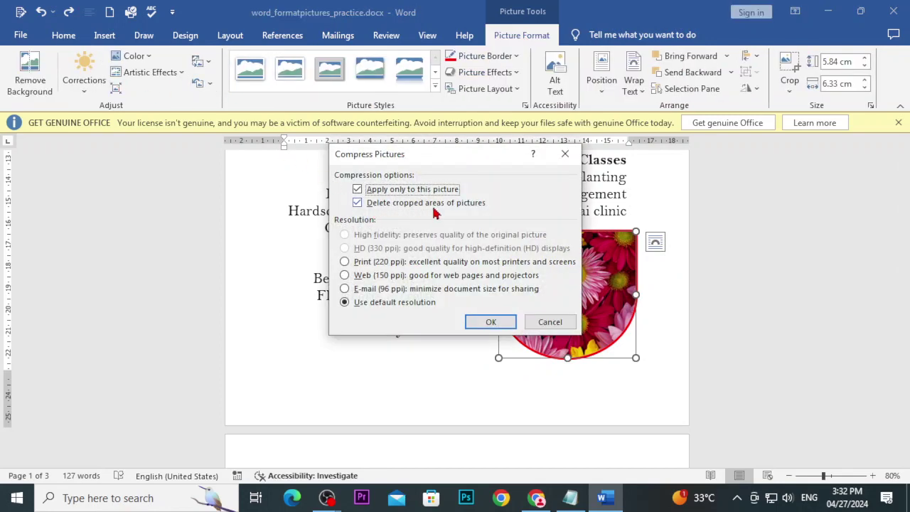
{"action": "left_click", "coordinate": [363, 290]}
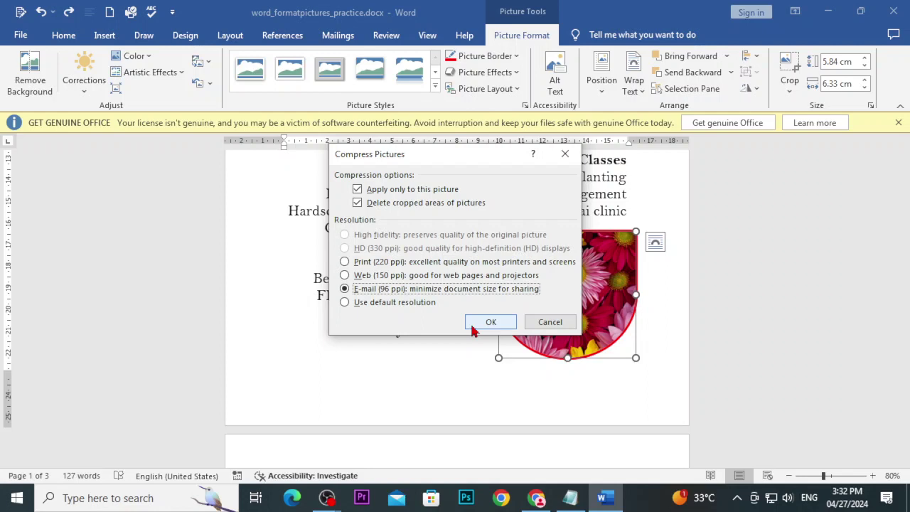
{"action": "left_click", "coordinate": [472, 327]}
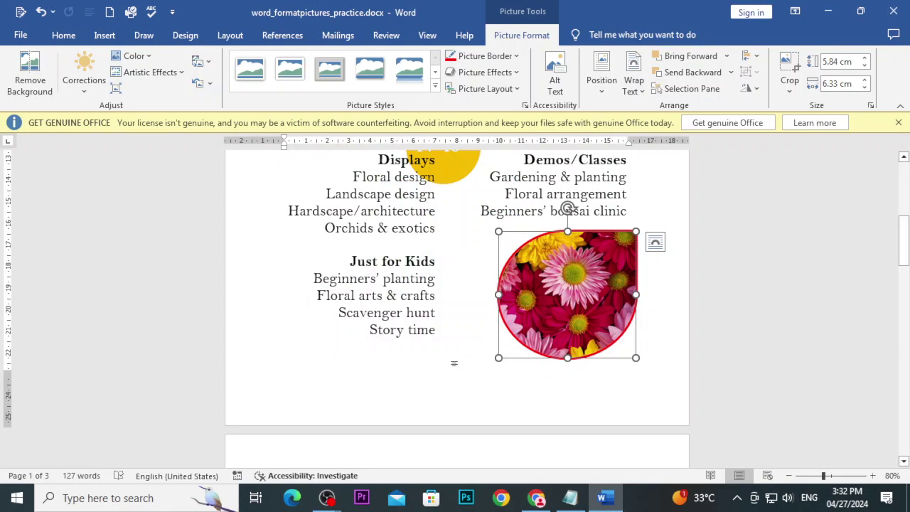
{"action": "left_click", "coordinate": [544, 499]}
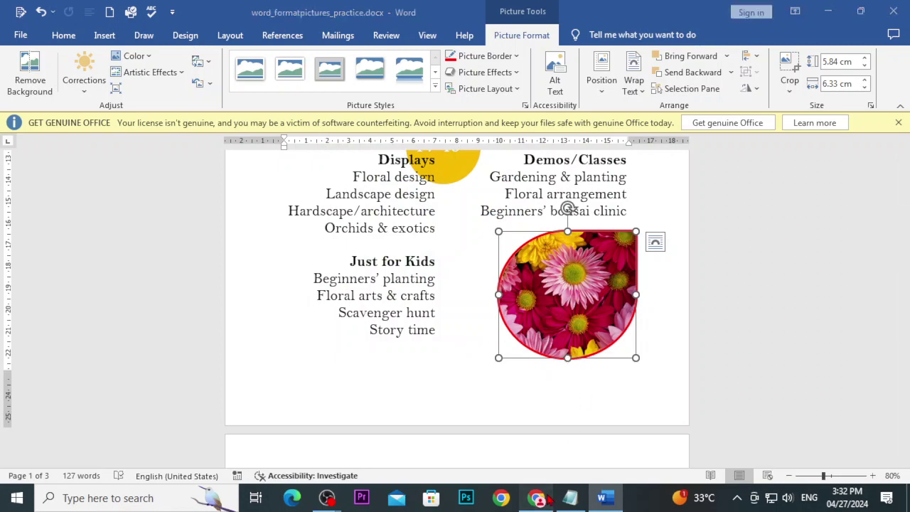
- Scroll the Formatting Pictures tutorial through compression steps 3–5 to the Challenge section
{"action": "scroll", "coordinate": [428, 386], "scroll_direction": "down", "scroll_amount": 2}
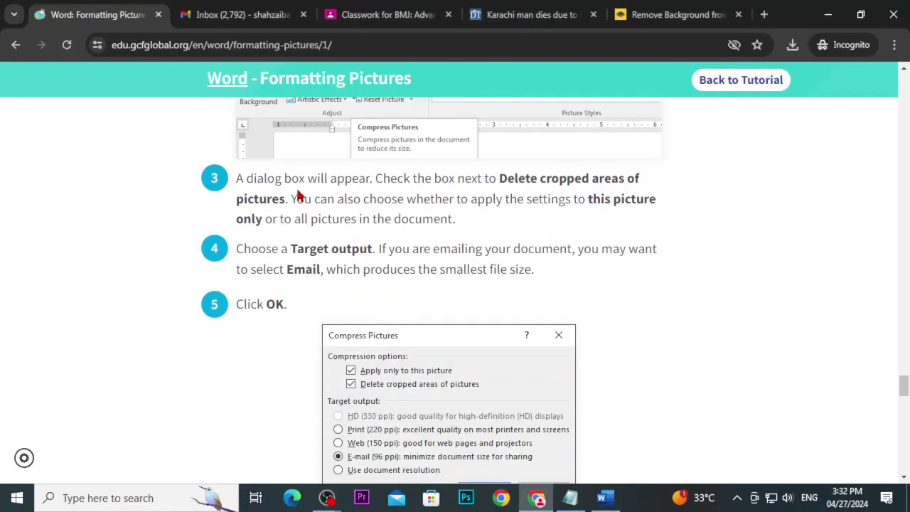
{"action": "scroll", "coordinate": [393, 268], "scroll_direction": "up", "scroll_amount": 3}
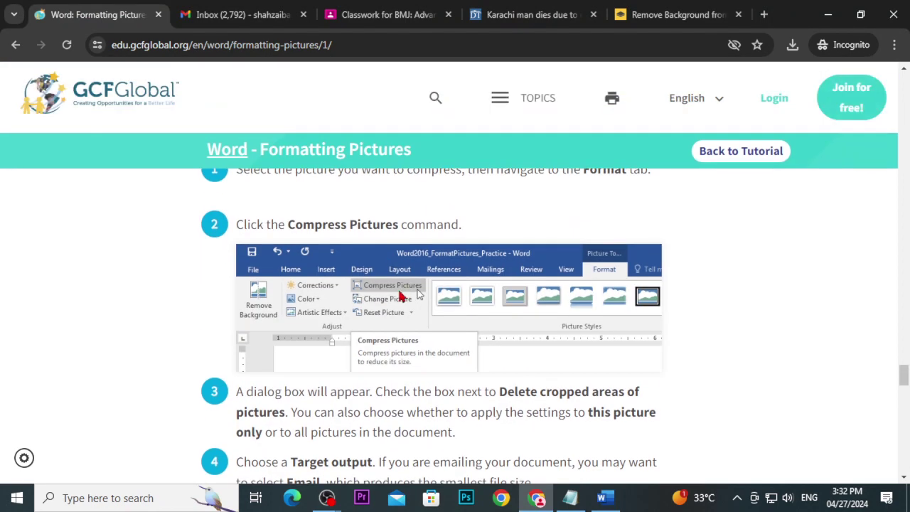
{"action": "scroll", "coordinate": [402, 306], "scroll_direction": "down", "scroll_amount": 2}
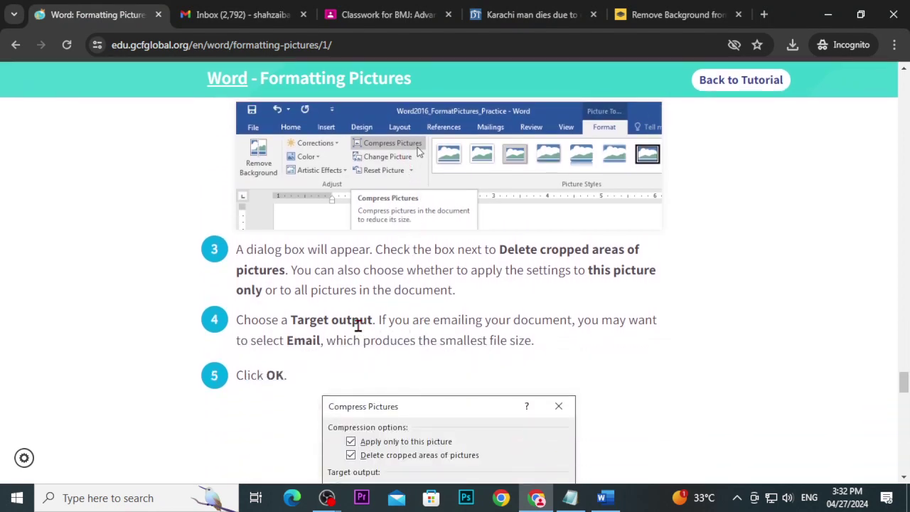
{"action": "scroll", "coordinate": [394, 326], "scroll_direction": "down", "scroll_amount": 1}
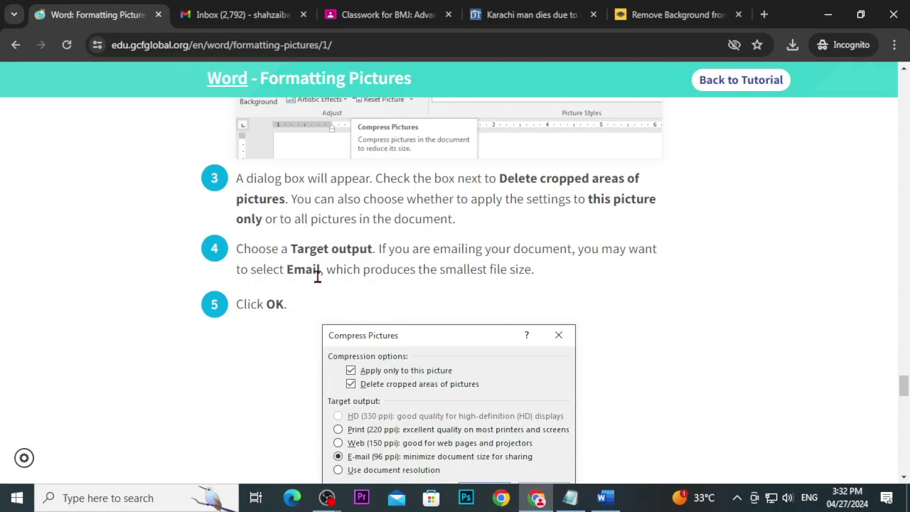
{"action": "scroll", "coordinate": [349, 349], "scroll_direction": "down", "scroll_amount": 1}
{"action": "scroll", "coordinate": [365, 321], "scroll_direction": "down", "scroll_amount": 2}
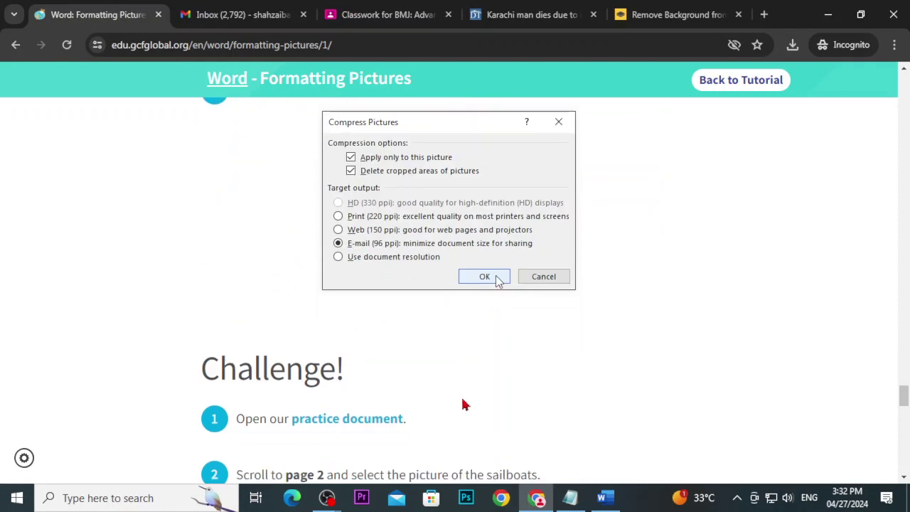
{"action": "scroll", "coordinate": [462, 404], "scroll_direction": "down", "scroll_amount": 2}
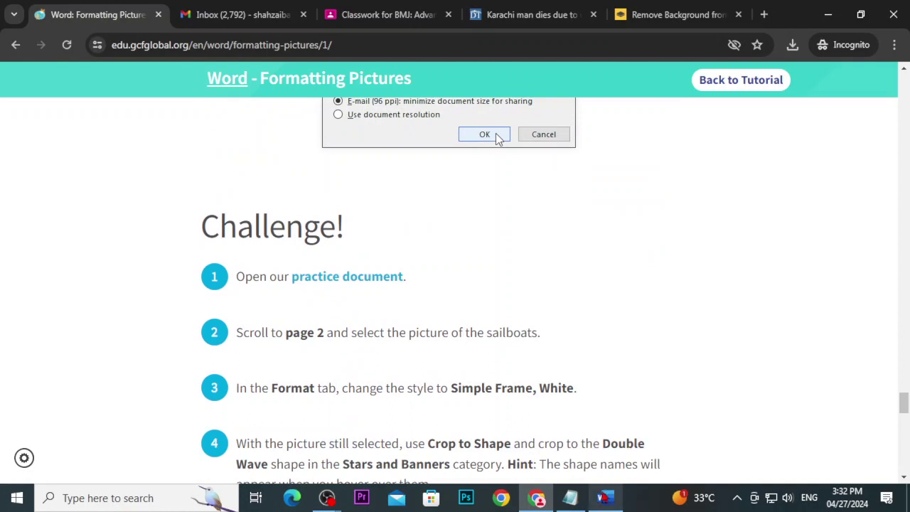
{"action": "mouse_move", "coordinate": [326, 498]}
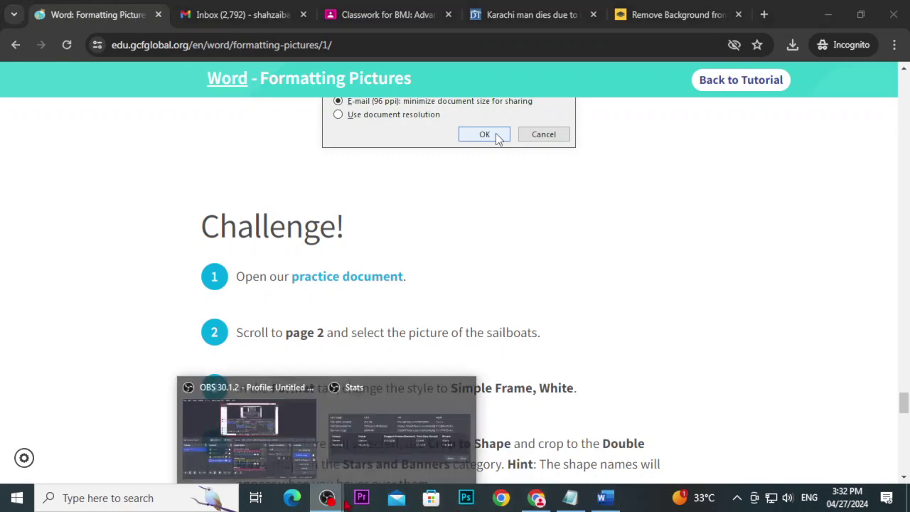
- Minimize the screen recorder and highlight 'Shapes' as the next objective in Notepad
{"action": "left_click", "coordinate": [302, 435]}
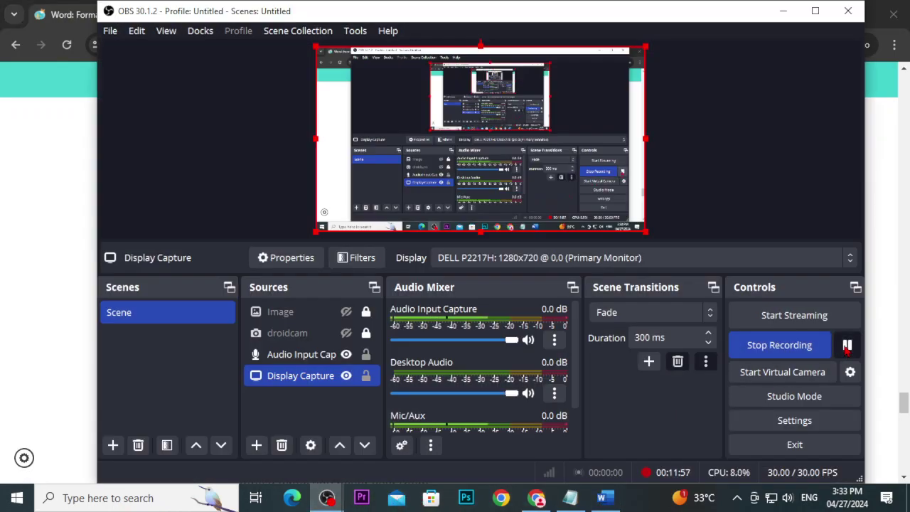
{"action": "left_click", "coordinate": [783, 11]}
{"action": "key", "text": "alt+Tab"}
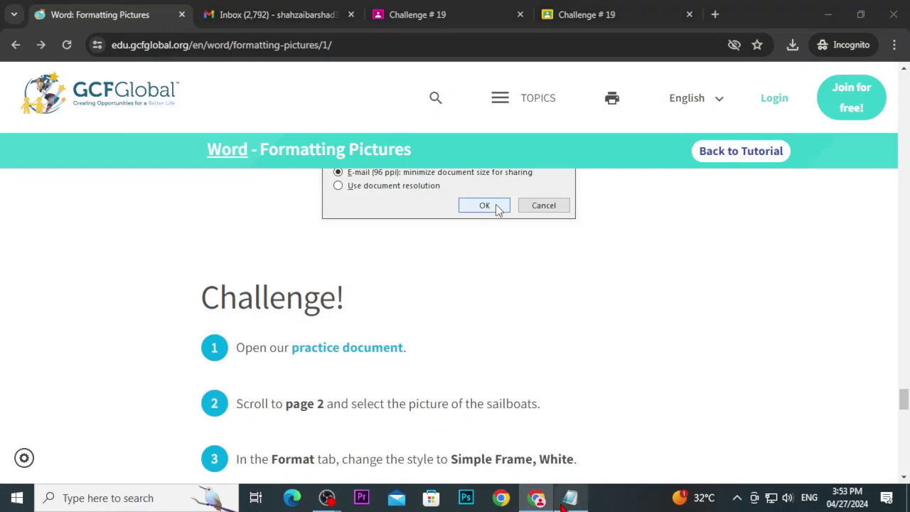
{"action": "left_click_drag", "start_coordinate": [55, 192], "coordinate": [127, 190]}
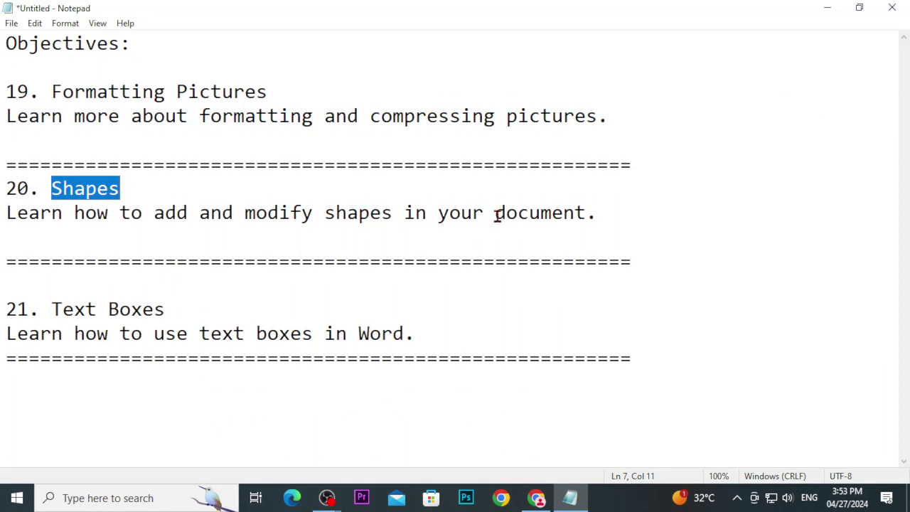
- Go back to GCFGlobal's Word topic list and open lesson 20, Shapes
{"action": "left_click", "coordinate": [537, 499]}
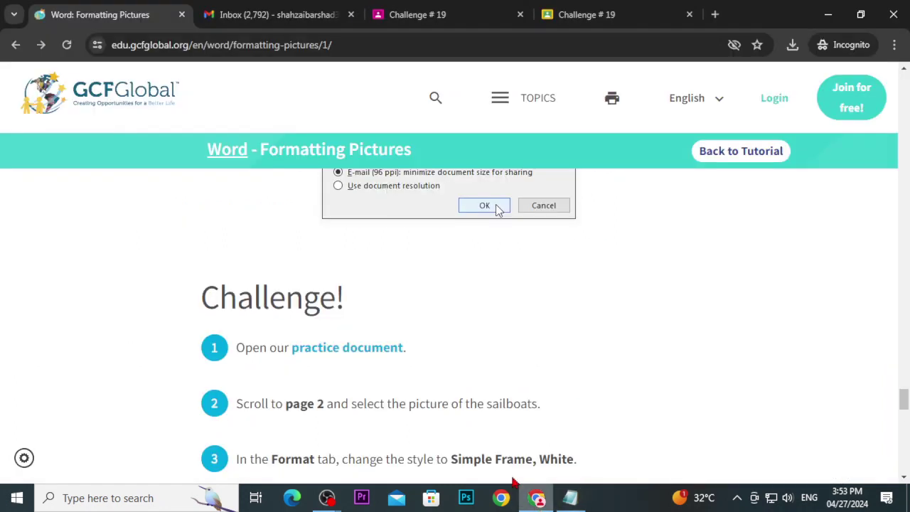
{"action": "left_click", "coordinate": [13, 47]}
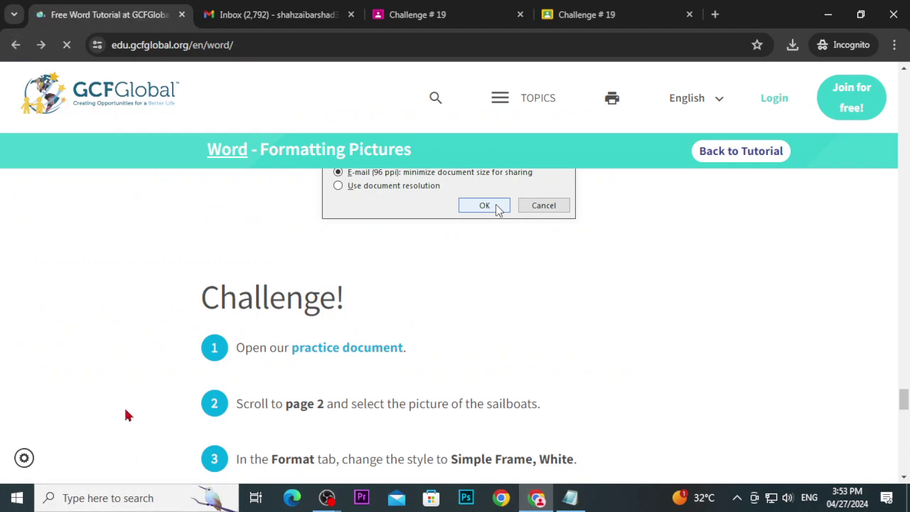
{"action": "scroll", "coordinate": [156, 342], "scroll_direction": "down", "scroll_amount": 2}
{"action": "left_click", "coordinate": [194, 135]}
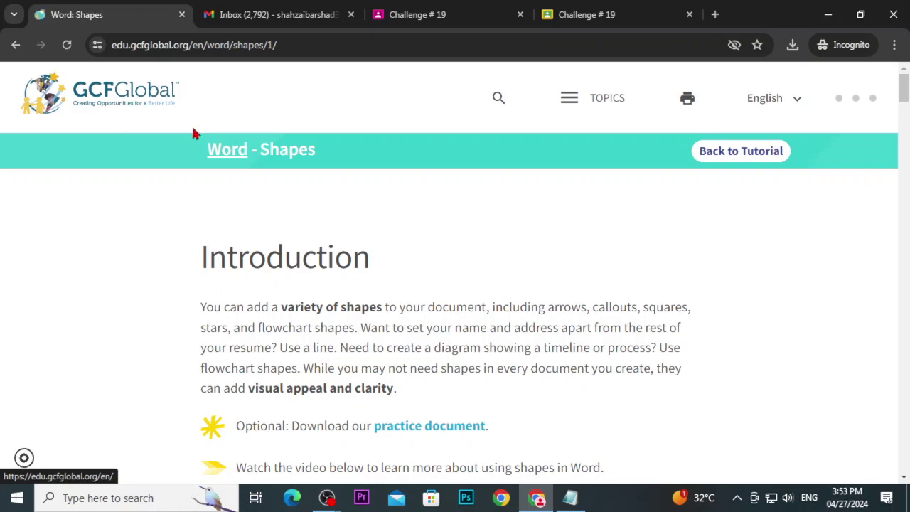
- Download word_shapes_practice.docx from the lesson's practice document link into the Downloads folder
{"action": "scroll", "coordinate": [365, 320], "scroll_direction": "down", "scroll_amount": 1}
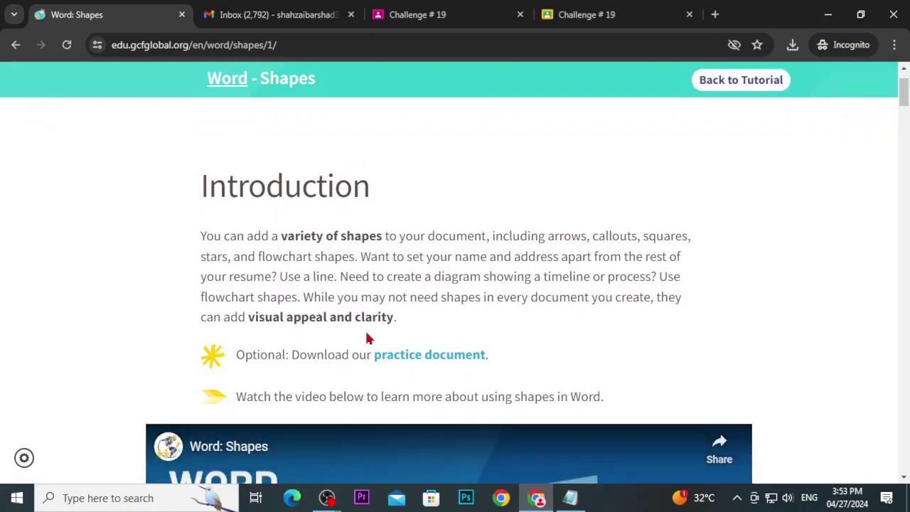
{"action": "scroll", "coordinate": [368, 339], "scroll_direction": "down", "scroll_amount": 1}
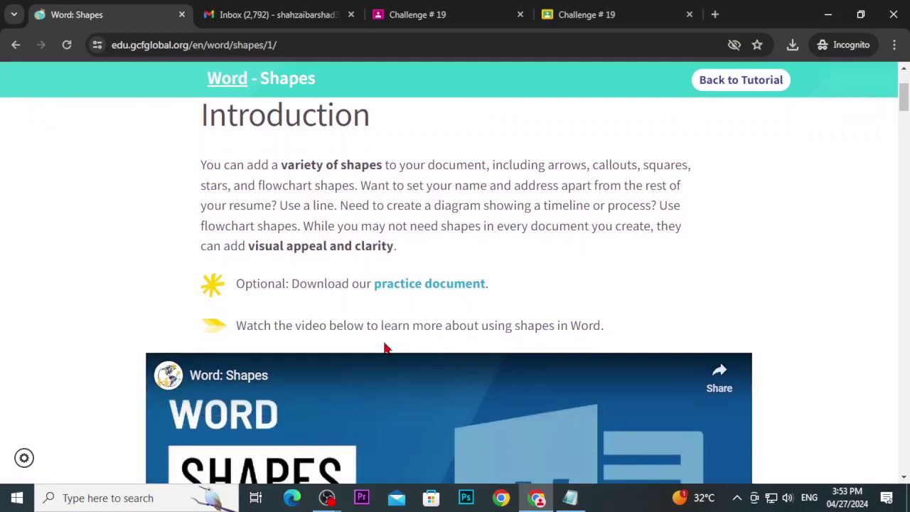
{"action": "scroll", "coordinate": [384, 346], "scroll_direction": "down", "scroll_amount": 1}
{"action": "scroll", "coordinate": [369, 274], "scroll_direction": "down", "scroll_amount": 1}
{"action": "scroll", "coordinate": [368, 274], "scroll_direction": "up", "scroll_amount": 3}
{"action": "scroll", "coordinate": [386, 309], "scroll_direction": "up", "scroll_amount": 1}
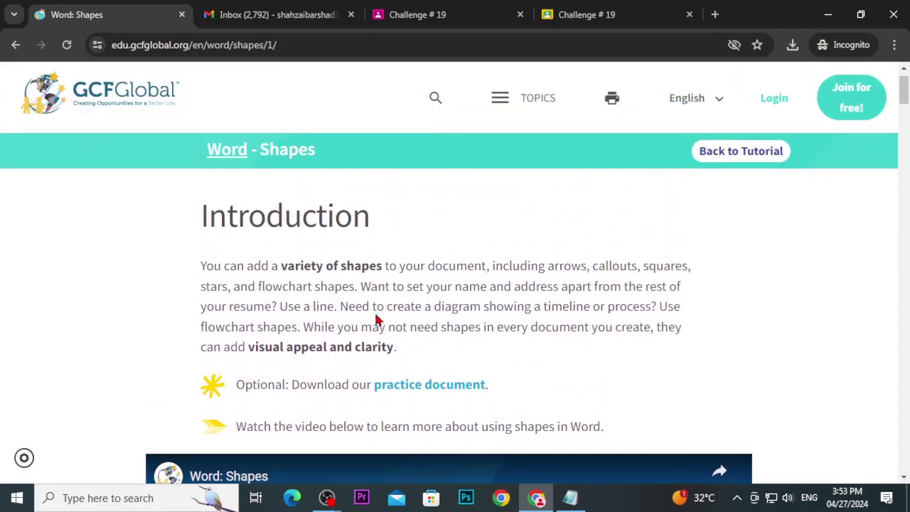
{"action": "scroll", "coordinate": [425, 406], "scroll_direction": "down", "scroll_amount": 3}
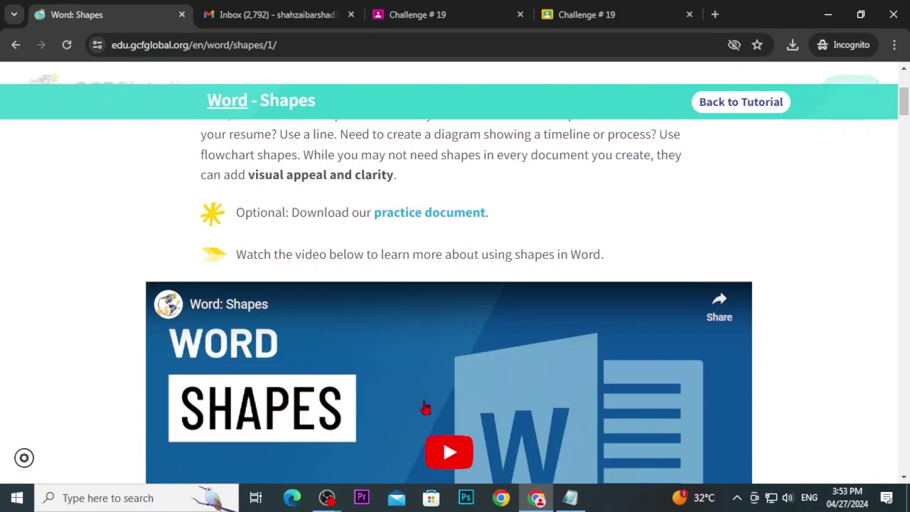
{"action": "left_click", "coordinate": [413, 225]}
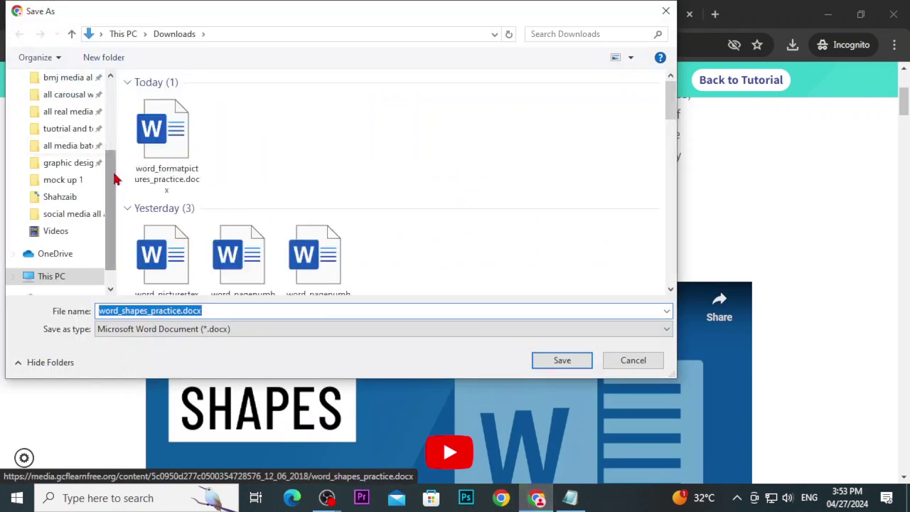
{"action": "left_click_drag", "start_coordinate": [114, 178], "coordinate": [109, 76]}
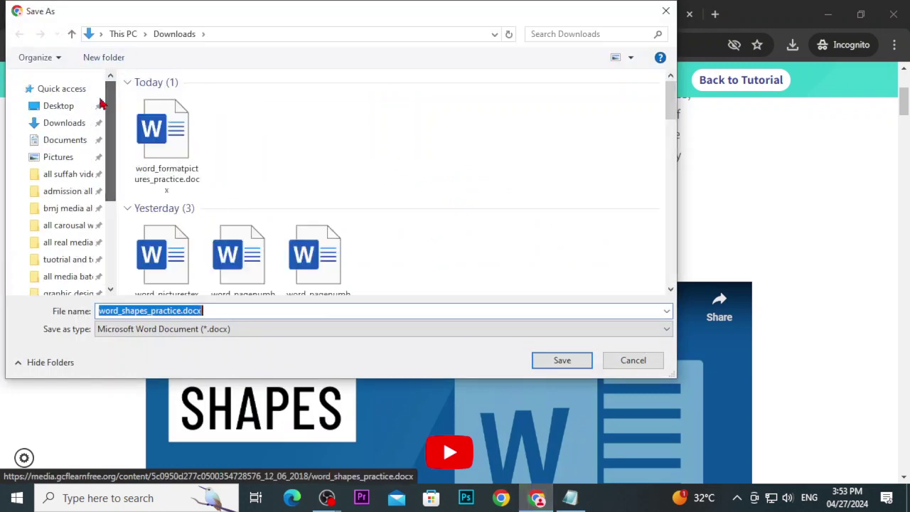
{"action": "left_click", "coordinate": [66, 121]}
{"action": "left_click", "coordinate": [546, 360]}
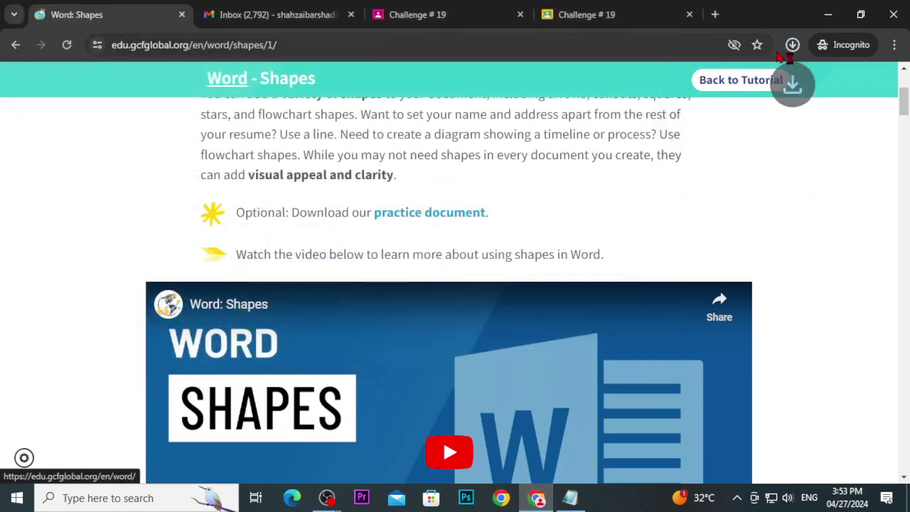
- Open word_shapes_practice.docx in Word and enable editing, then go back to the tutorial
{"action": "left_click", "coordinate": [671, 118]}
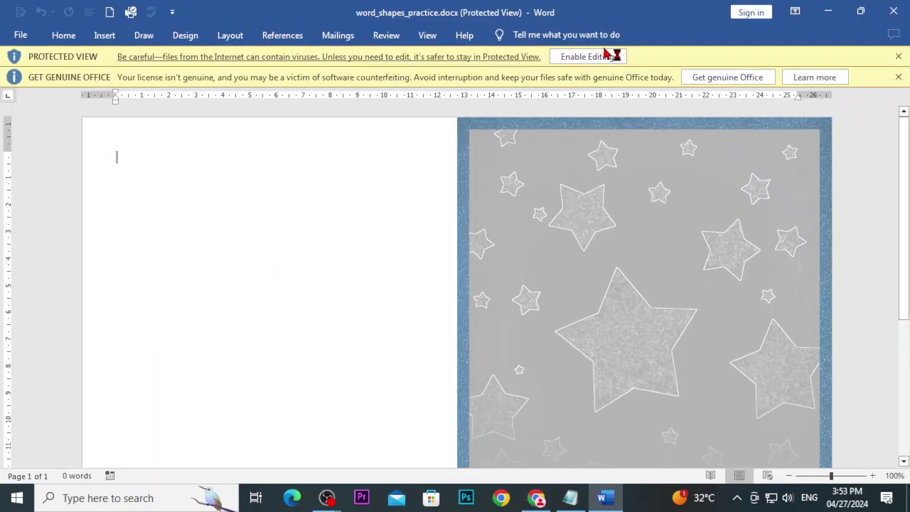
{"action": "left_click", "coordinate": [608, 56]}
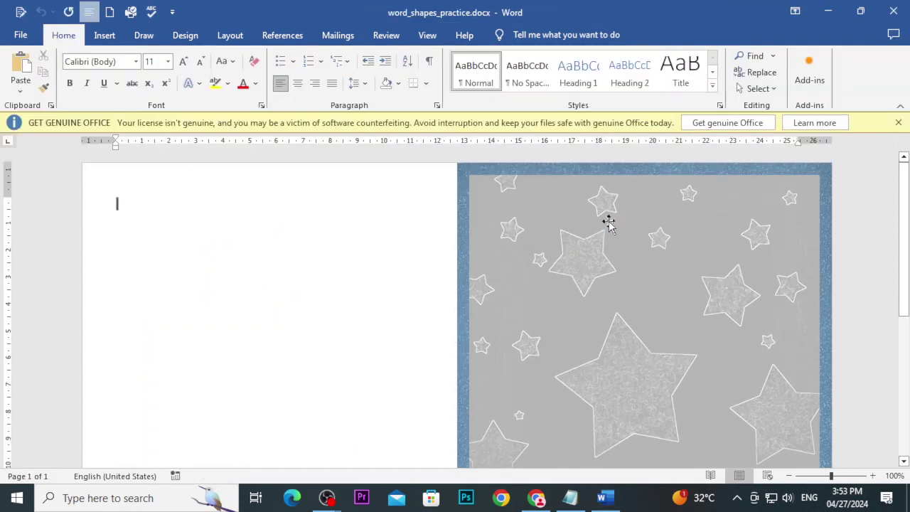
{"action": "left_click", "coordinate": [608, 223]}
{"action": "left_click", "coordinate": [254, 272]}
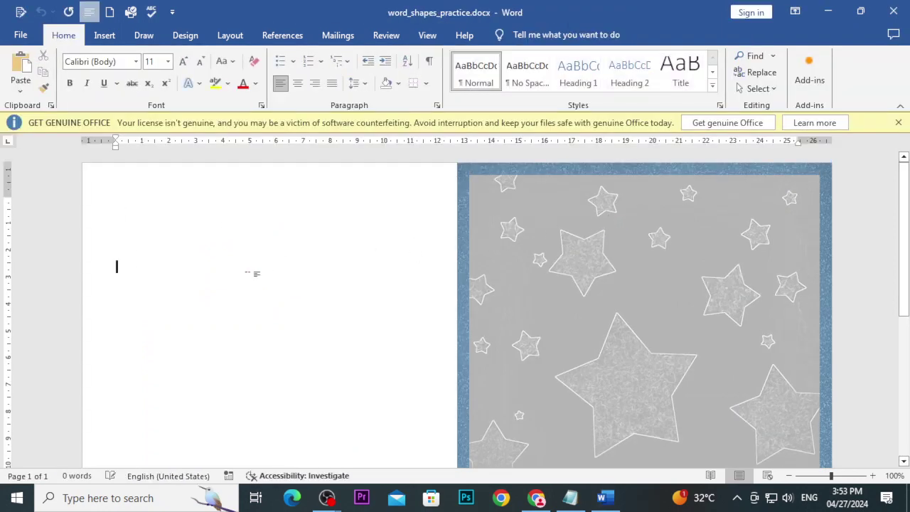
{"action": "left_click", "coordinate": [577, 243]}
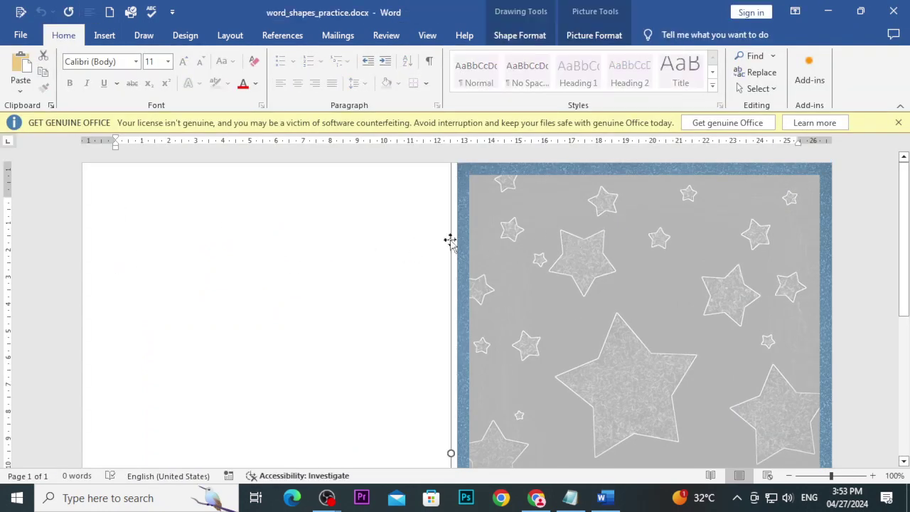
{"action": "left_click", "coordinate": [297, 240]}
{"action": "scroll", "coordinate": [365, 253], "scroll_direction": "down", "scroll_amount": 2}
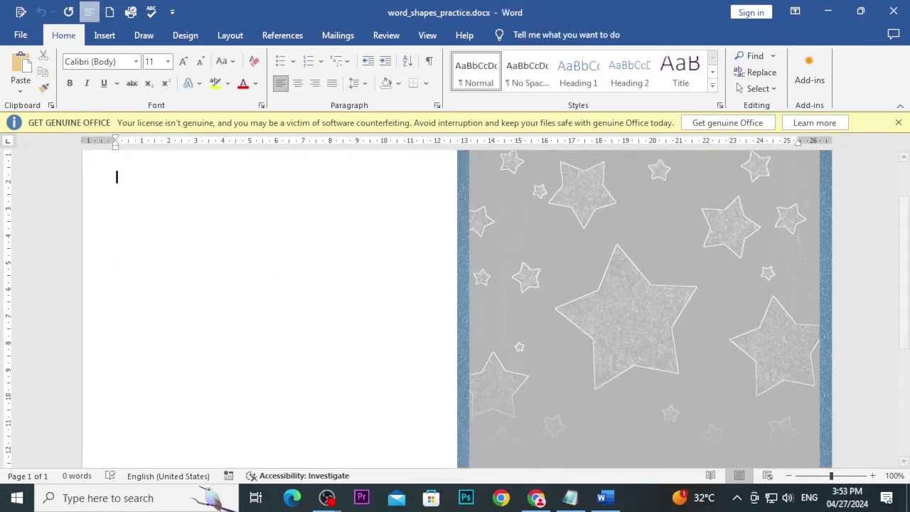
{"action": "left_click", "coordinate": [537, 497]}
- Read through the tutorial's insert-shape and shape-order sections, then return to Word
{"action": "scroll", "coordinate": [402, 409], "scroll_direction": "down", "scroll_amount": 3}
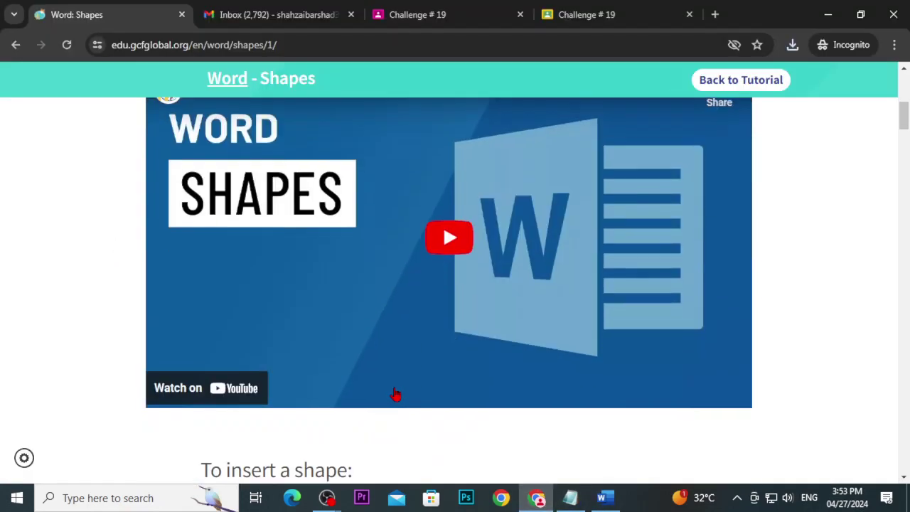
{"action": "scroll", "coordinate": [393, 381], "scroll_direction": "down", "scroll_amount": 3}
{"action": "scroll", "coordinate": [356, 320], "scroll_direction": "down", "scroll_amount": 1}
{"action": "scroll", "coordinate": [307, 260], "scroll_direction": "down", "scroll_amount": 2}
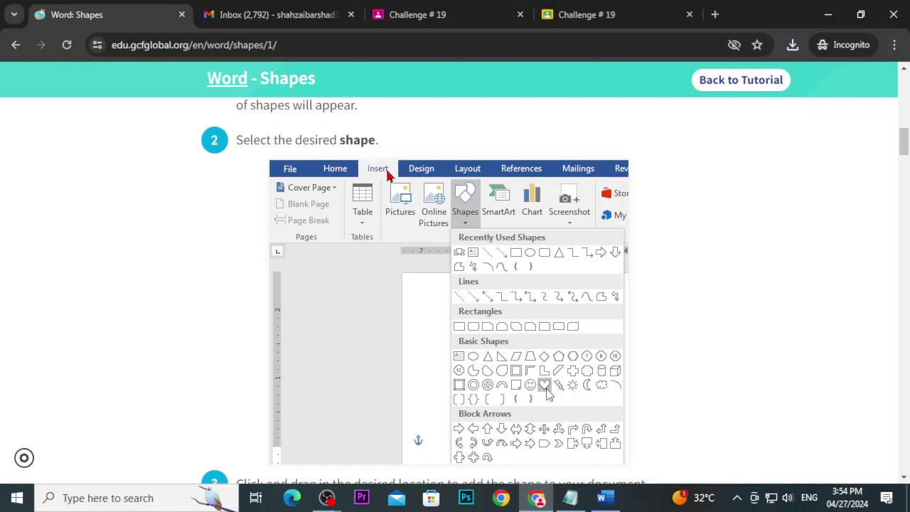
{"action": "scroll", "coordinate": [388, 176], "scroll_direction": "down", "scroll_amount": 3}
{"action": "scroll", "coordinate": [455, 284], "scroll_direction": "up", "scroll_amount": 2}
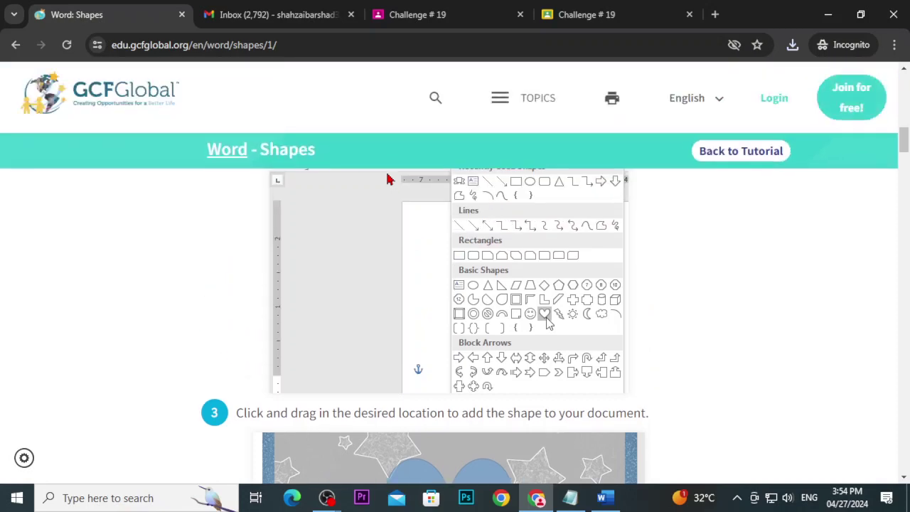
{"action": "scroll", "coordinate": [455, 284], "scroll_direction": "up", "scroll_amount": 2}
{"action": "scroll", "coordinate": [334, 211], "scroll_direction": "down", "scroll_amount": 2}
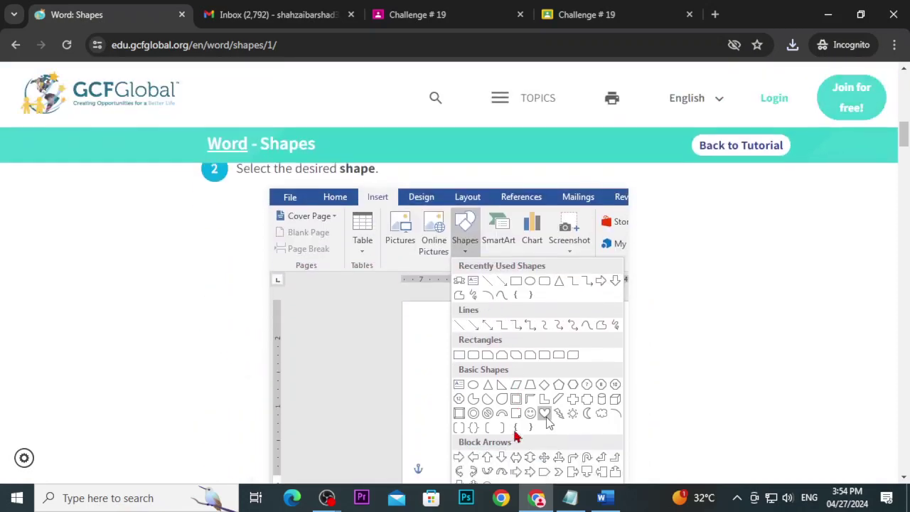
{"action": "scroll", "coordinate": [551, 320], "scroll_direction": "down", "scroll_amount": 3}
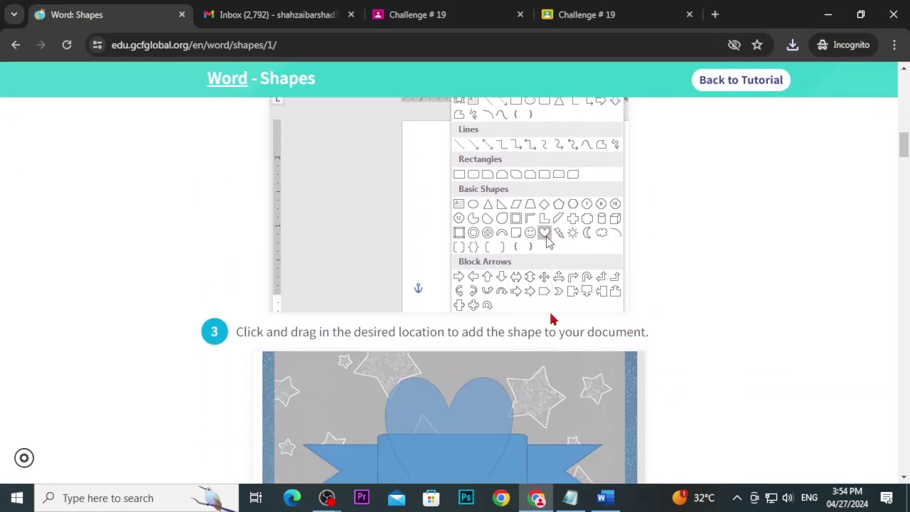
{"action": "scroll", "coordinate": [463, 329], "scroll_direction": "down", "scroll_amount": 4}
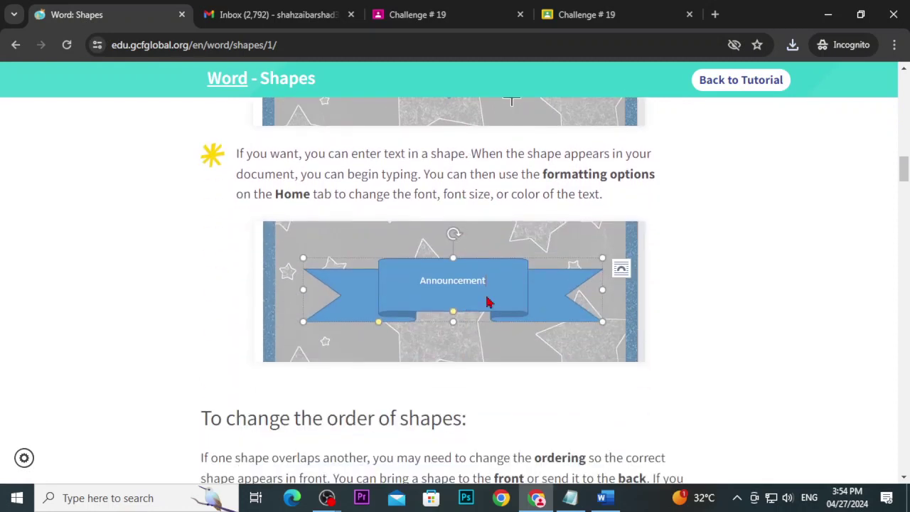
{"action": "scroll", "coordinate": [488, 303], "scroll_direction": "down", "scroll_amount": 3}
{"action": "scroll", "coordinate": [487, 302], "scroll_direction": "up", "scroll_amount": 2}
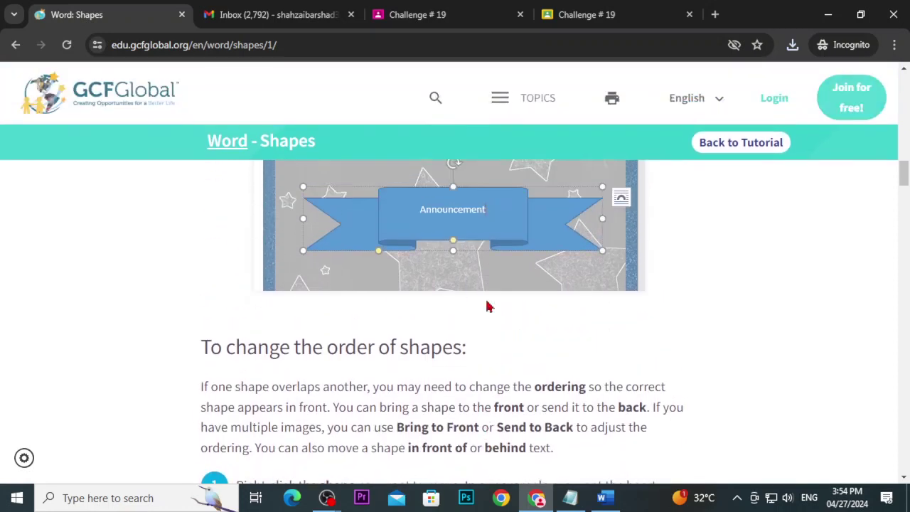
{"action": "scroll", "coordinate": [526, 226], "scroll_direction": "down", "scroll_amount": 2}
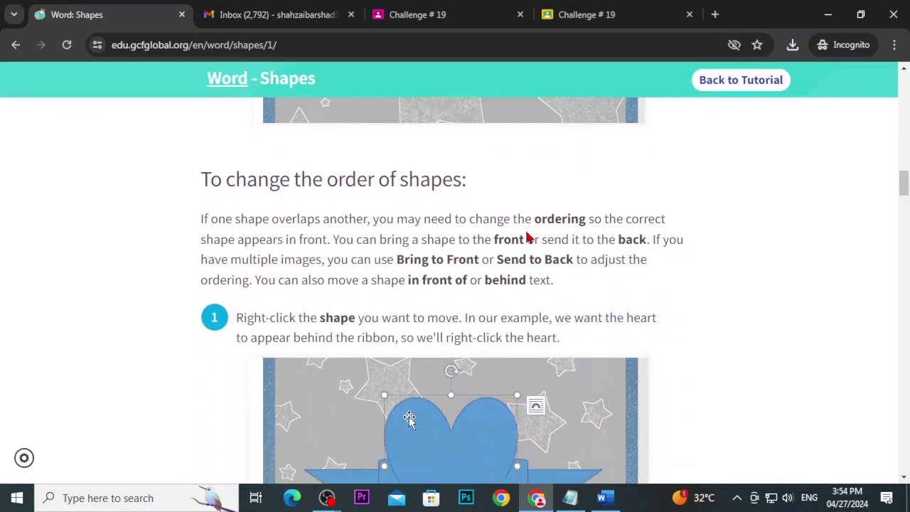
{"action": "scroll", "coordinate": [527, 227], "scroll_direction": "down", "scroll_amount": 2}
{"action": "scroll", "coordinate": [527, 229], "scroll_direction": "up", "scroll_amount": 2}
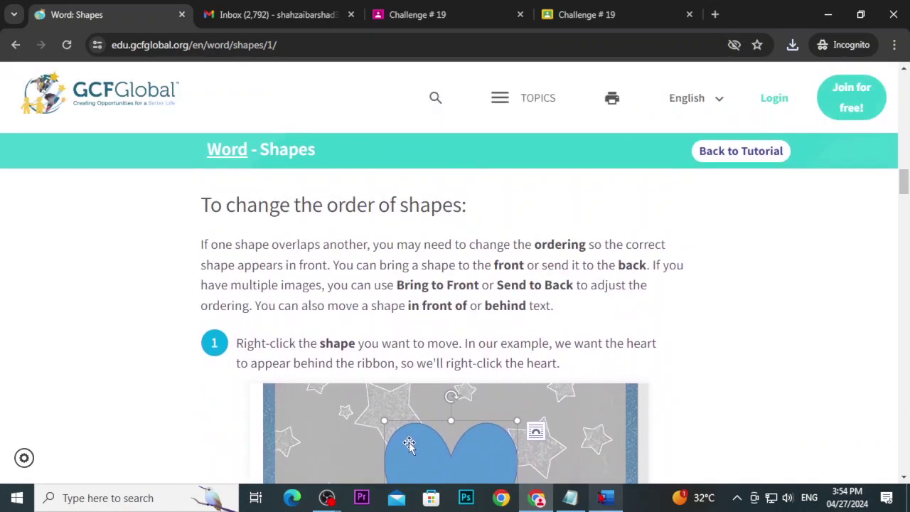
{"action": "left_click", "coordinate": [603, 498]}
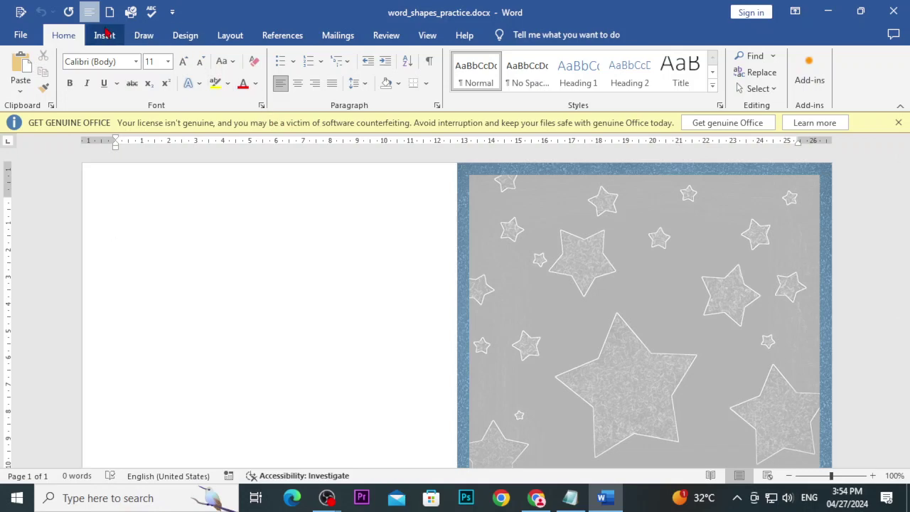
- Draw a 7.17 × 8.1 cm heart on the star background and nudge it slightly left
{"action": "left_click", "coordinate": [103, 35]}
{"action": "left_click", "coordinate": [204, 64]}
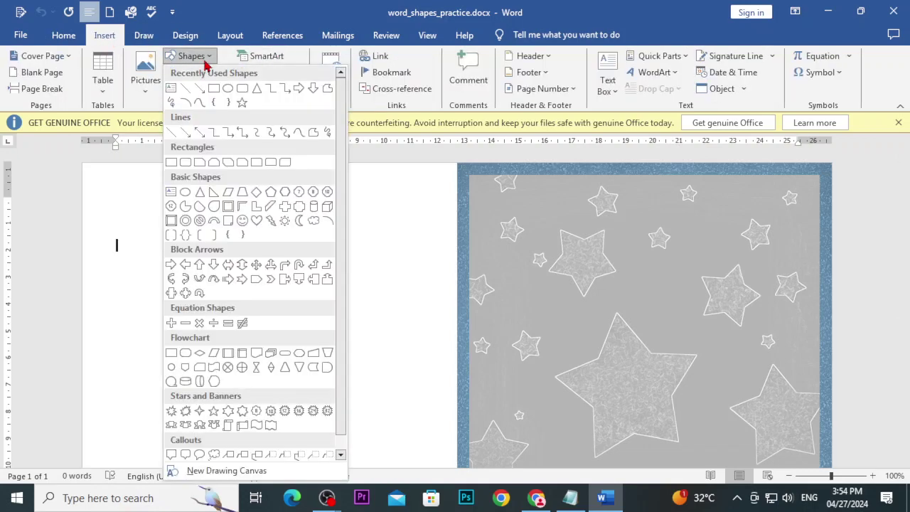
{"action": "left_click", "coordinate": [256, 223]}
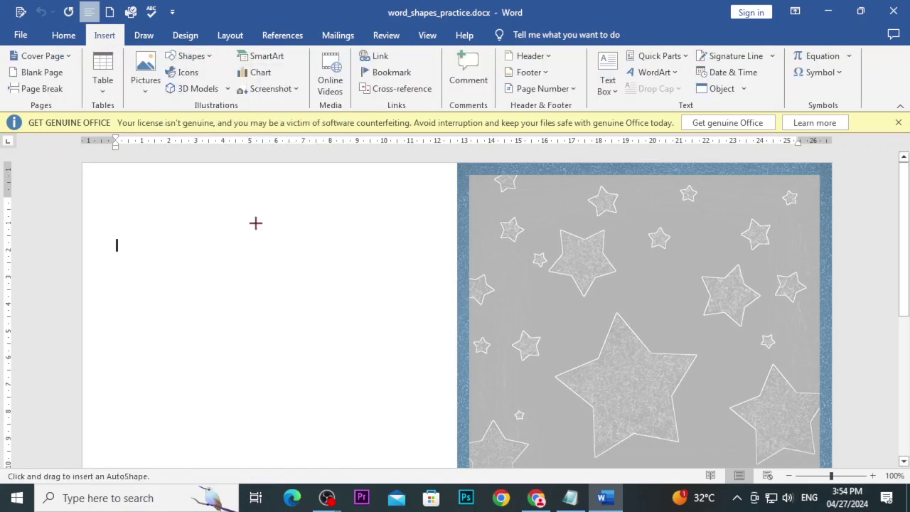
{"action": "scroll", "coordinate": [546, 285], "scroll_direction": "down", "scroll_amount": 2}
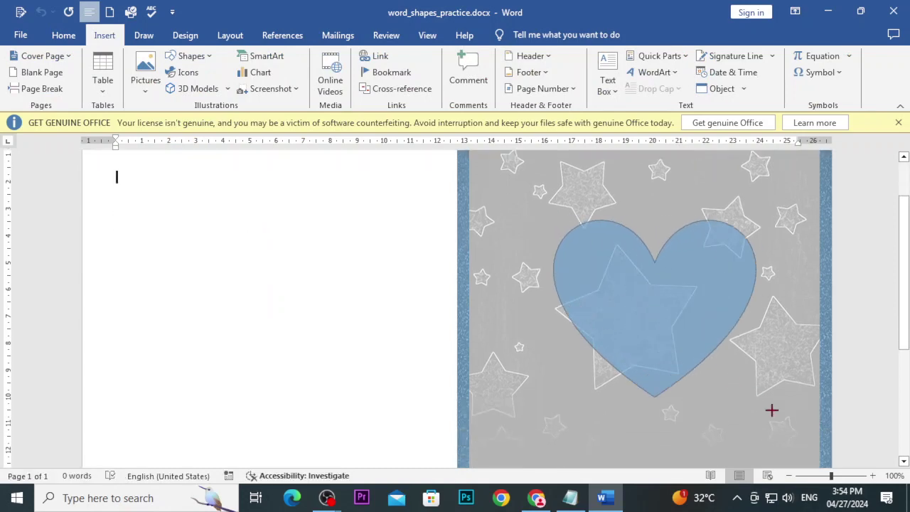
{"action": "left_click_drag", "start_coordinate": [555, 219], "coordinate": [764, 411]}
{"action": "left_click_drag", "start_coordinate": [638, 320], "coordinate": [632, 321]}
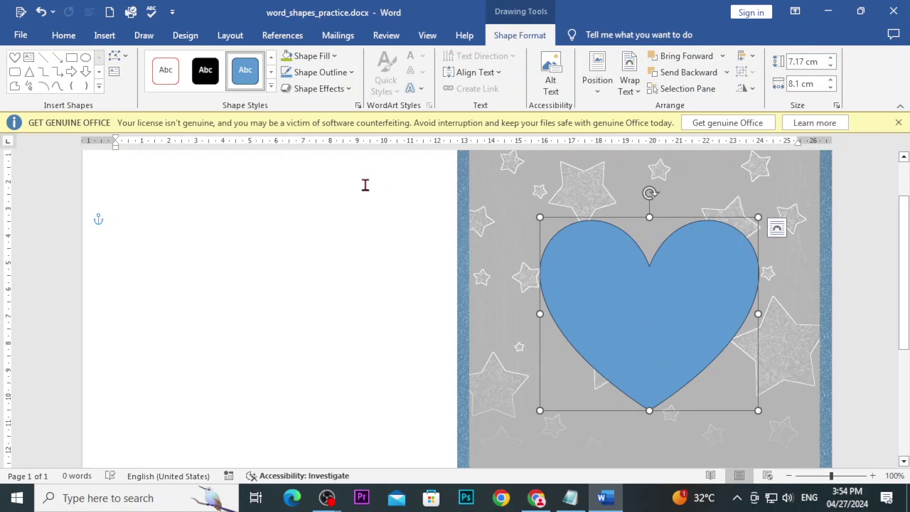
{"action": "left_click", "coordinate": [118, 37]}
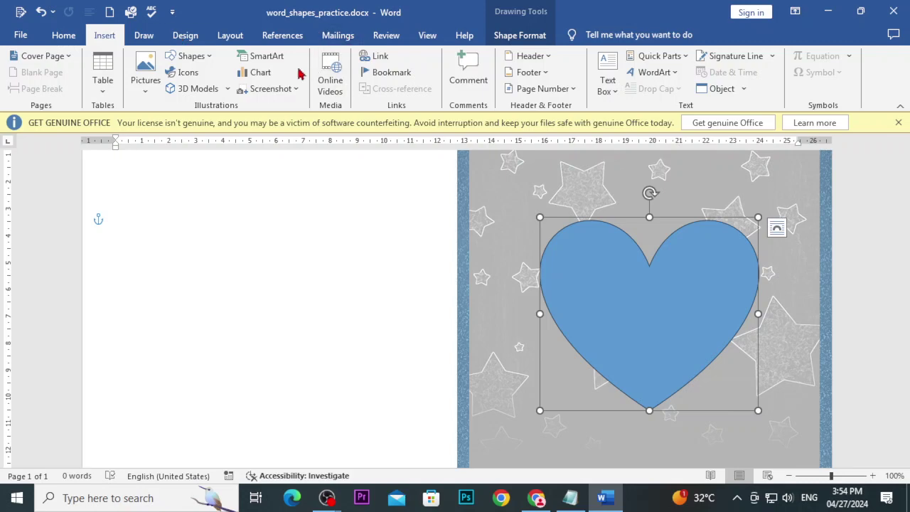
- Draw a ribbon banner across the heart's base, shrinking and centring it under the heart
{"action": "left_click", "coordinate": [180, 58]}
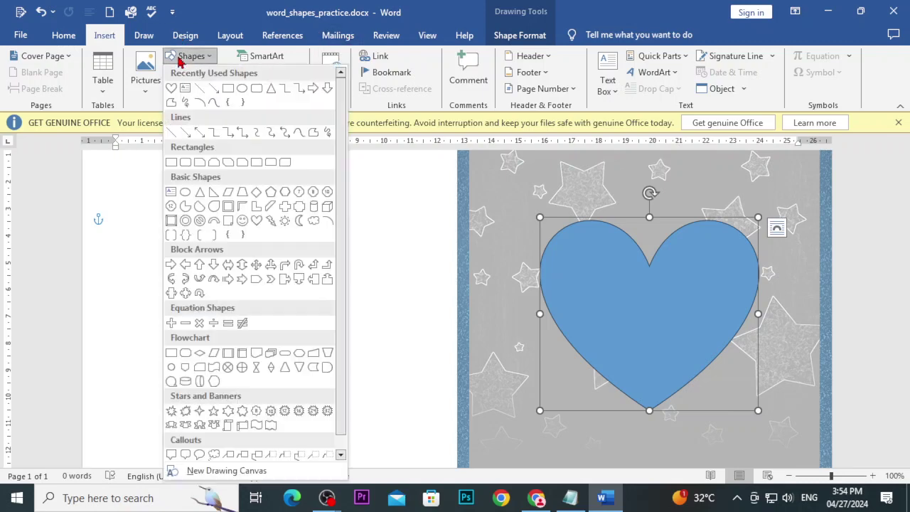
{"action": "left_click", "coordinate": [174, 427]}
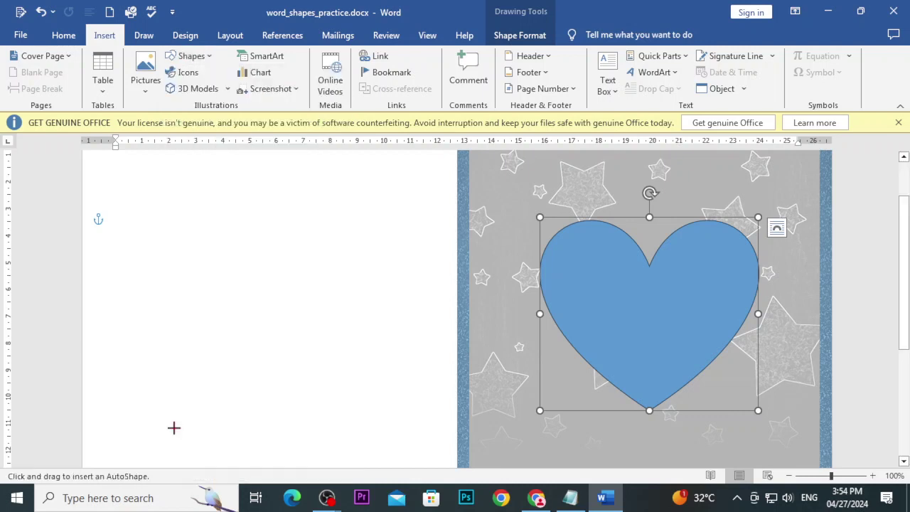
{"action": "mouse_move", "coordinate": [491, 350]}
{"action": "left_mouse_down"}
{"action": "mouse_move", "coordinate": [762, 384]}
{"action": "mouse_move", "coordinate": [822, 405]}
{"action": "left_mouse_up"}
{"action": "left_click_drag", "start_coordinate": [701, 390], "coordinate": [683, 390]}
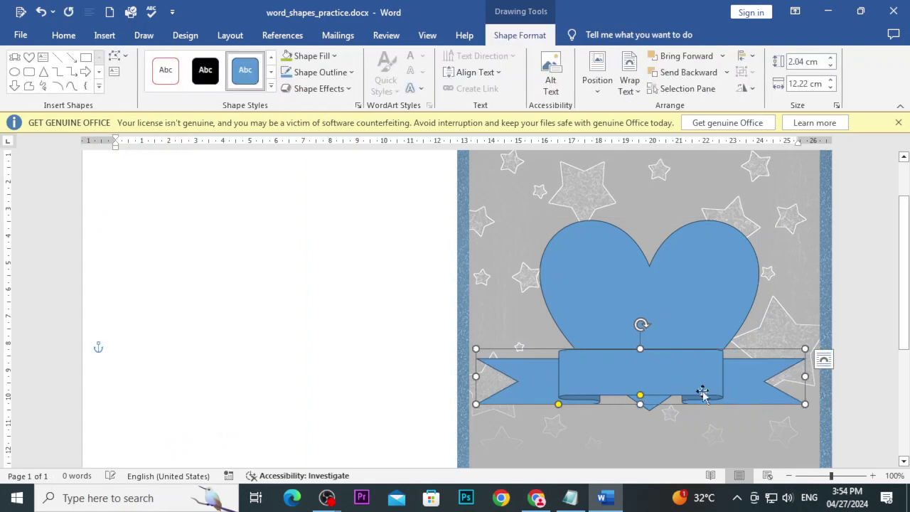
{"action": "left_click_drag", "start_coordinate": [806, 350], "coordinate": [772, 357]}
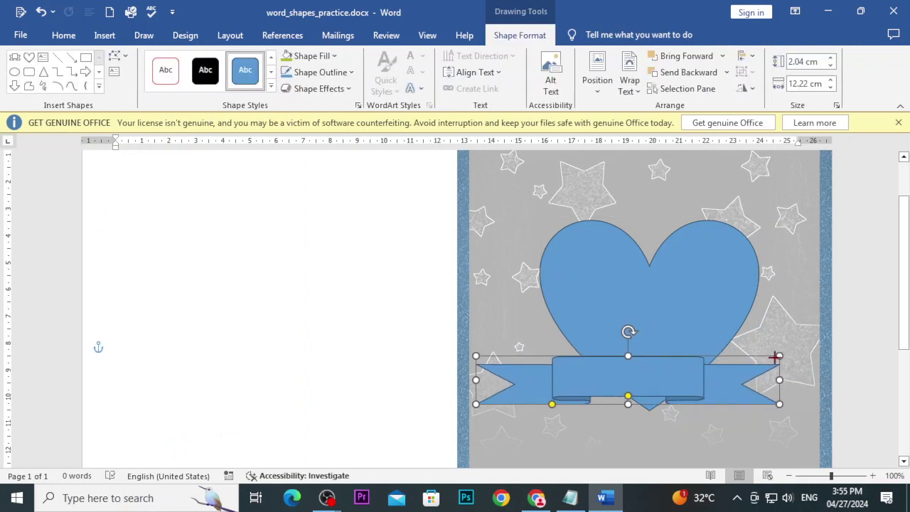
{"action": "left_click_drag", "start_coordinate": [656, 377], "coordinate": [695, 375]}
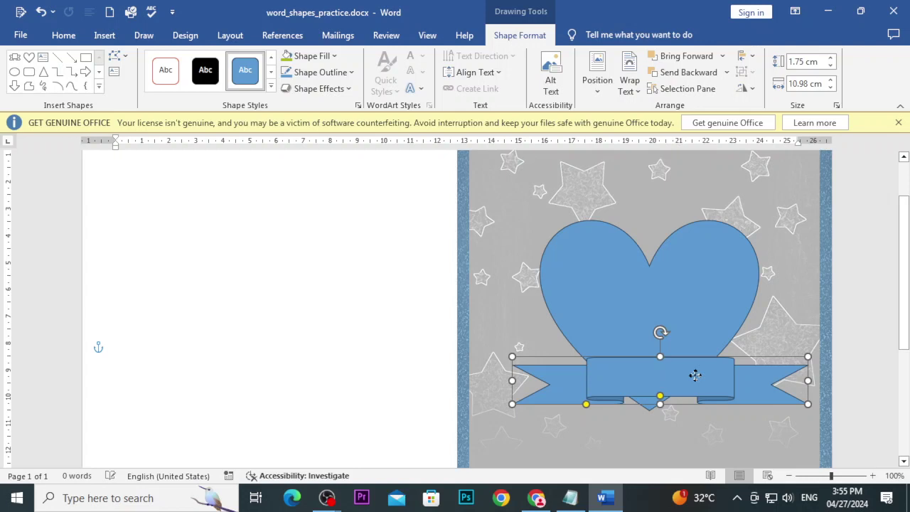
- Select the heart and banner together and move them up and to the left
{"action": "left_click", "coordinate": [697, 193]}
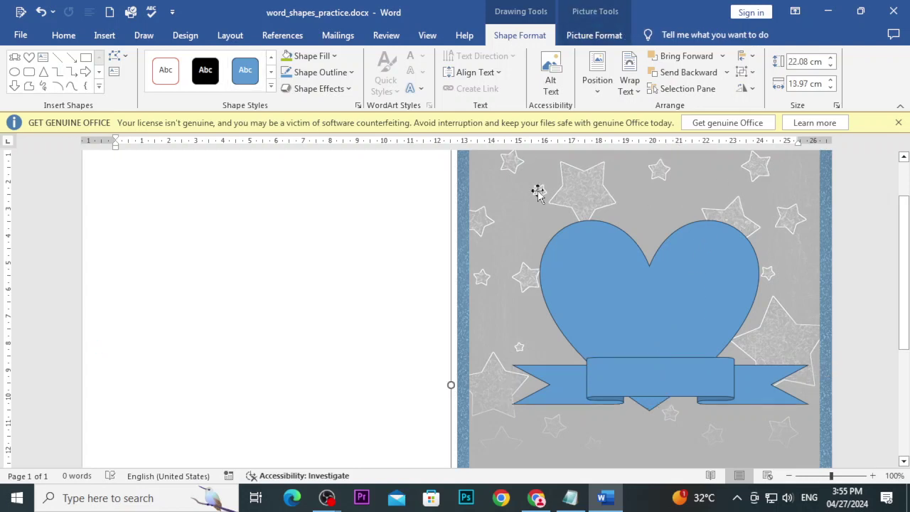
{"action": "left_click", "coordinate": [573, 261]}
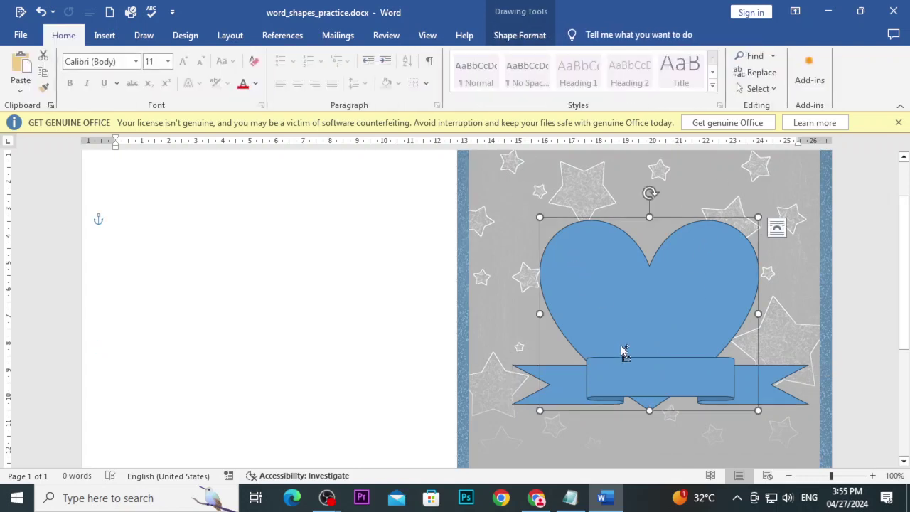
{"action": "left_click", "coordinate": [526, 403]}
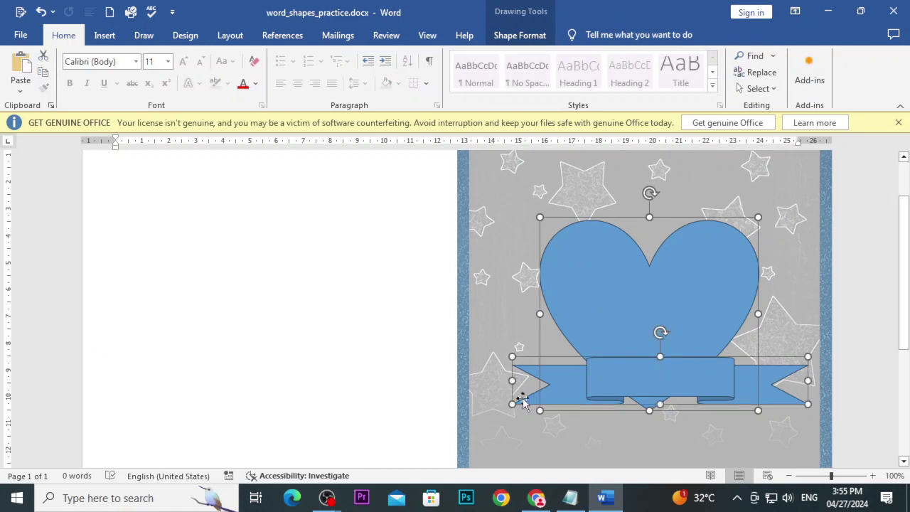
{"action": "left_click_drag", "start_coordinate": [523, 401], "coordinate": [521, 401]}
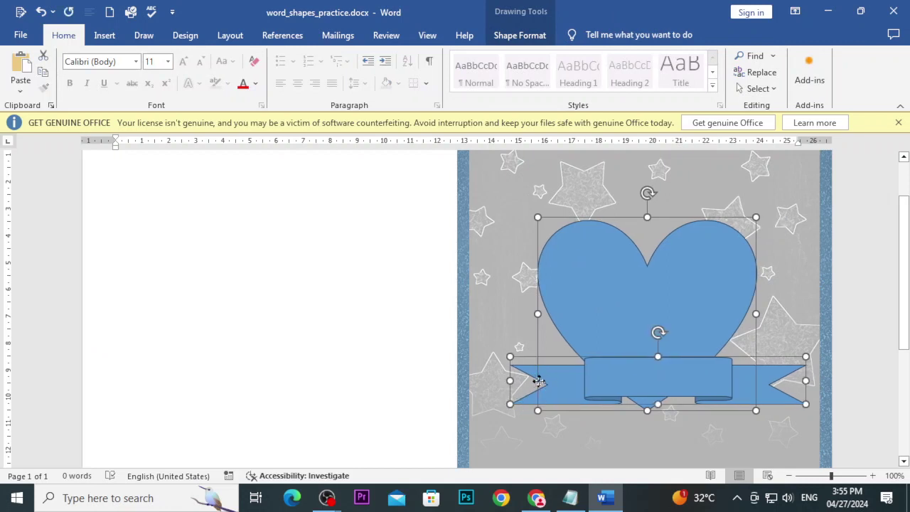
{"action": "left_click_drag", "start_coordinate": [534, 364], "coordinate": [560, 323]}
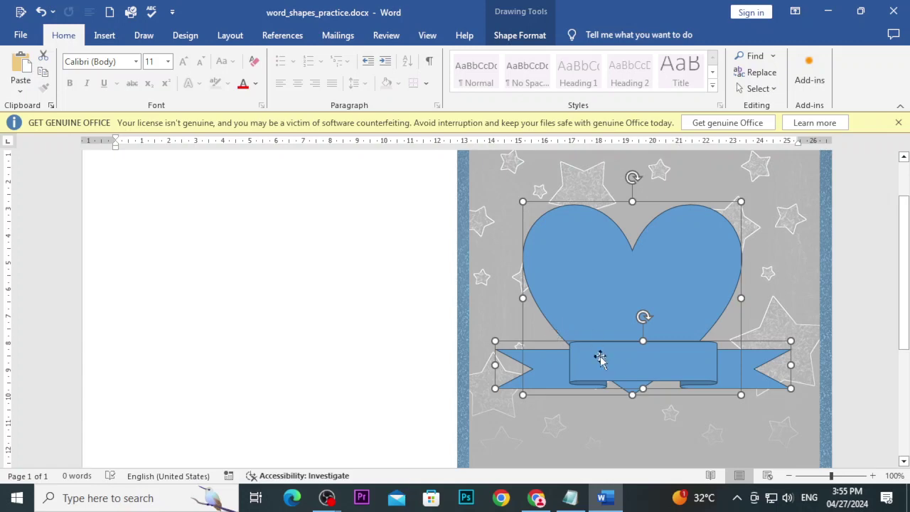
{"action": "left_click", "coordinate": [565, 504]}
- Review the tutorial's Send to Back ordering steps, then return to the Word document
{"action": "mouse_move", "coordinate": [536, 498]}
{"action": "left_click", "coordinate": [552, 502]}
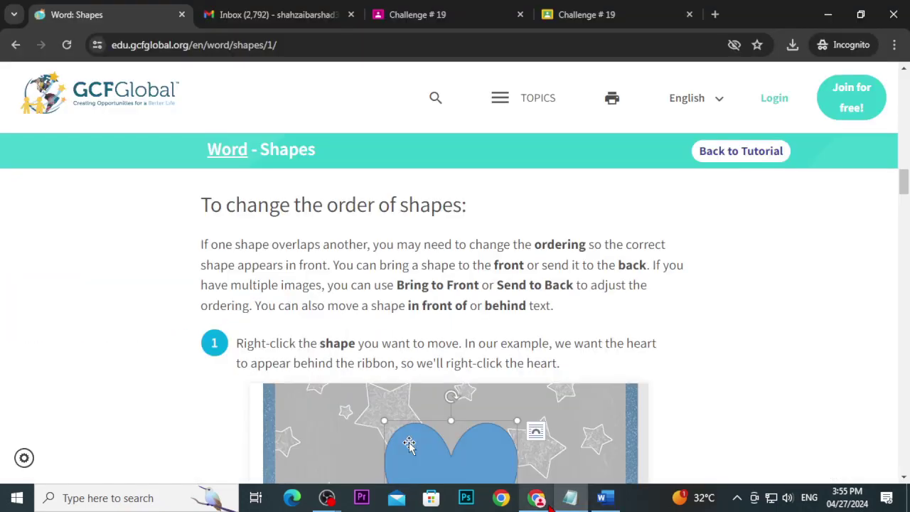
{"action": "scroll", "coordinate": [292, 292], "scroll_direction": "down", "scroll_amount": 1}
{"action": "scroll", "coordinate": [366, 287], "scroll_direction": "down", "scroll_amount": 2}
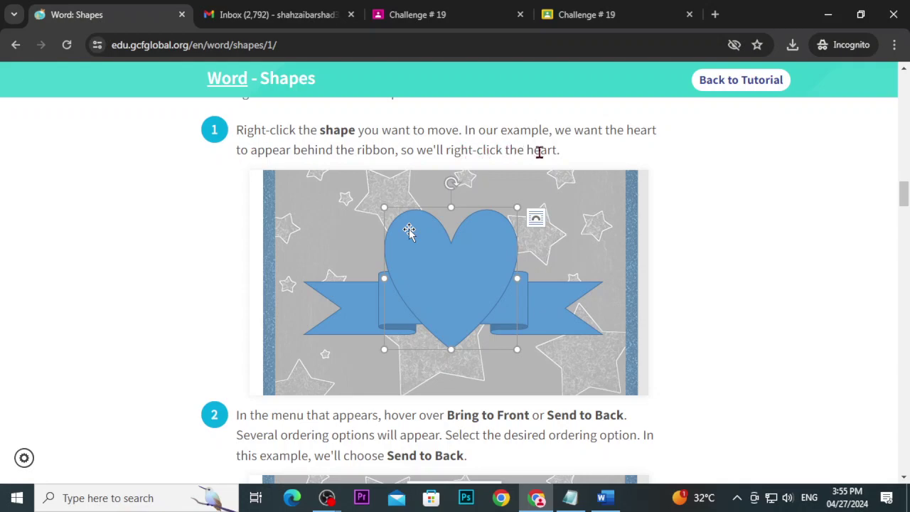
{"action": "scroll", "coordinate": [568, 384], "scroll_direction": "down", "scroll_amount": 3}
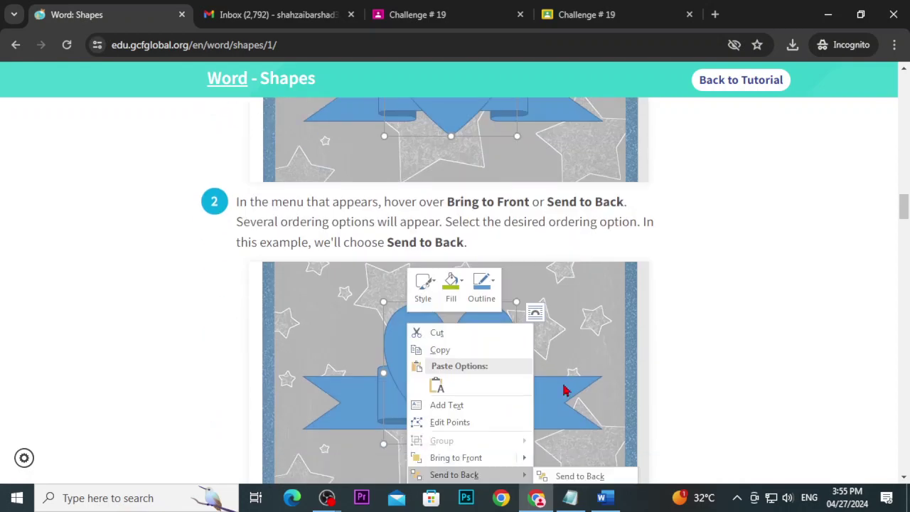
{"action": "scroll", "coordinate": [457, 339], "scroll_direction": "up", "scroll_amount": 2}
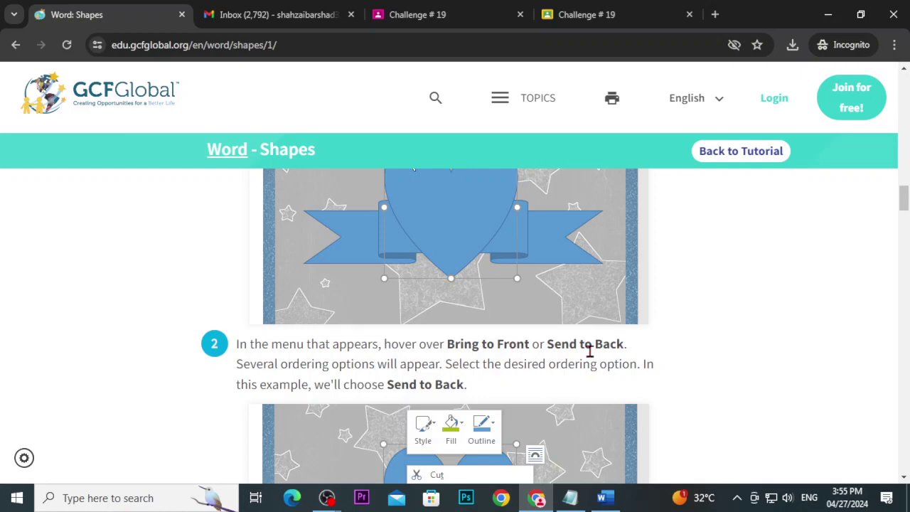
{"action": "scroll", "coordinate": [536, 417], "scroll_direction": "down", "scroll_amount": 3}
{"action": "scroll", "coordinate": [537, 417], "scroll_direction": "up", "scroll_amount": 4}
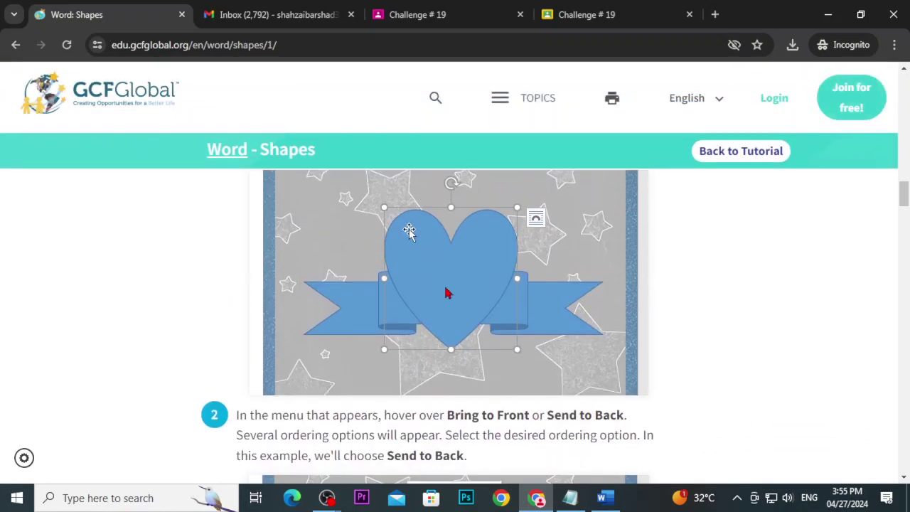
{"action": "scroll", "coordinate": [537, 417], "scroll_direction": "down", "scroll_amount": 4}
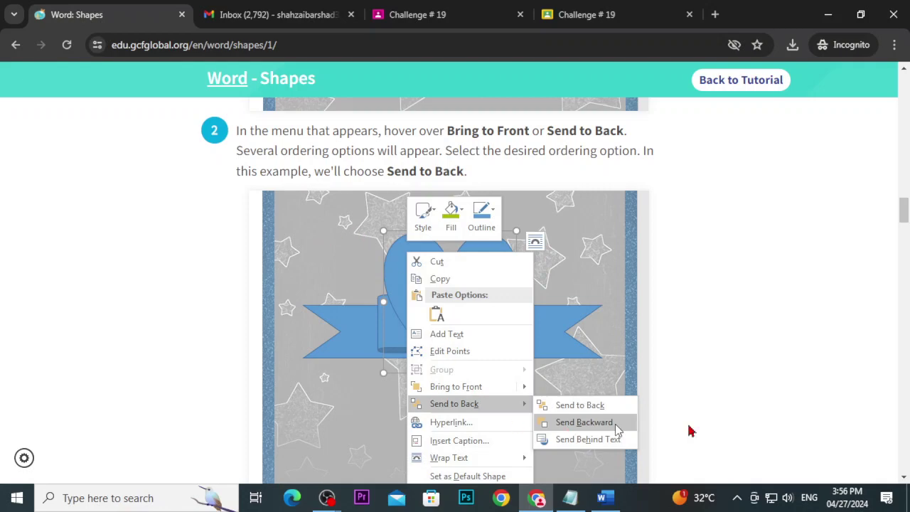
{"action": "left_click", "coordinate": [604, 497]}
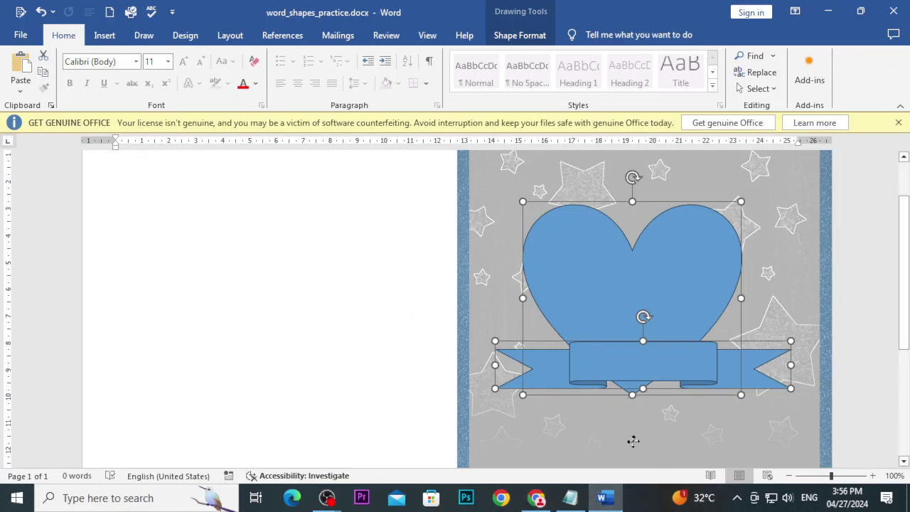
- Try layering options on the heart, undoing a Send to Back that hid it behind the background
{"action": "left_click", "coordinate": [633, 441]}
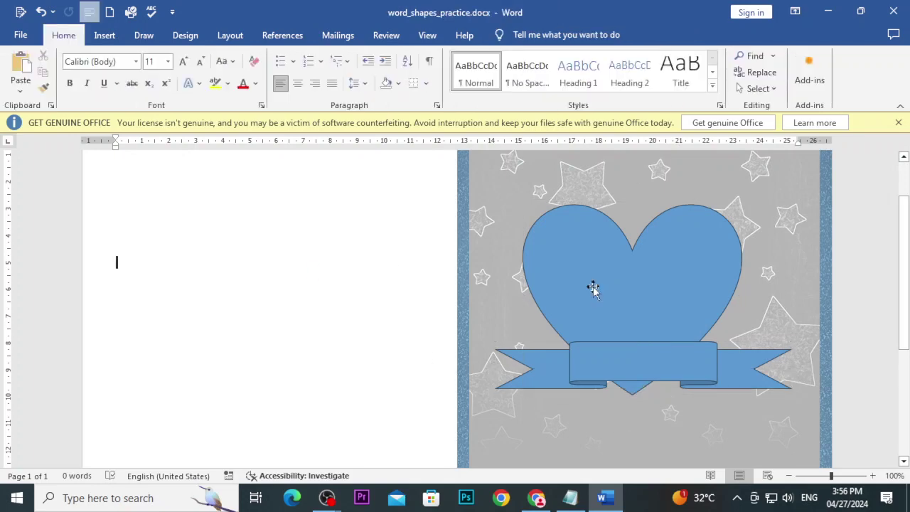
{"action": "left_click", "coordinate": [617, 287]}
{"action": "right_click", "coordinate": [616, 288]}
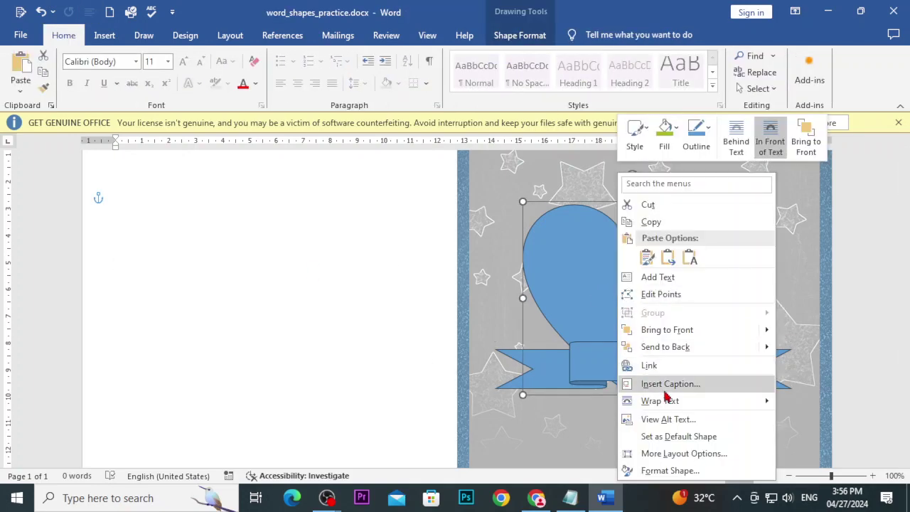
{"action": "left_click", "coordinate": [746, 328]}
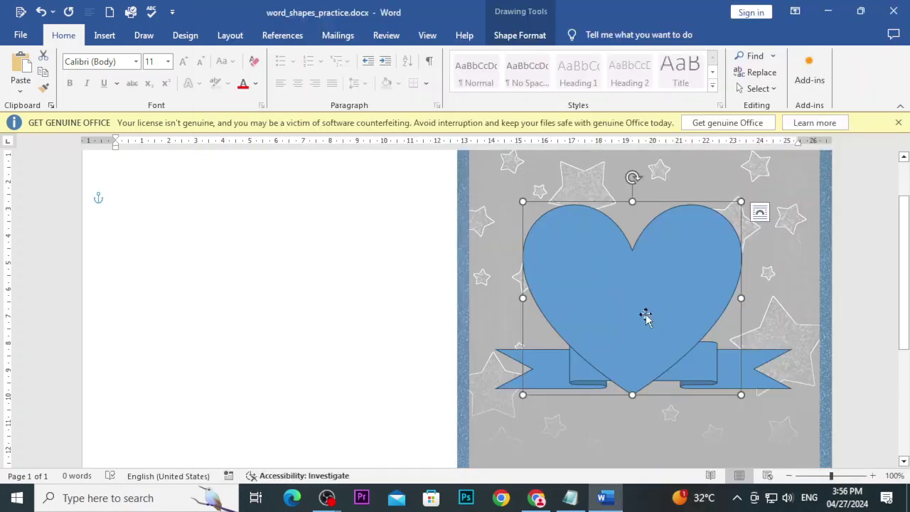
{"action": "right_click", "coordinate": [645, 316]}
{"action": "left_click", "coordinate": [467, 304]}
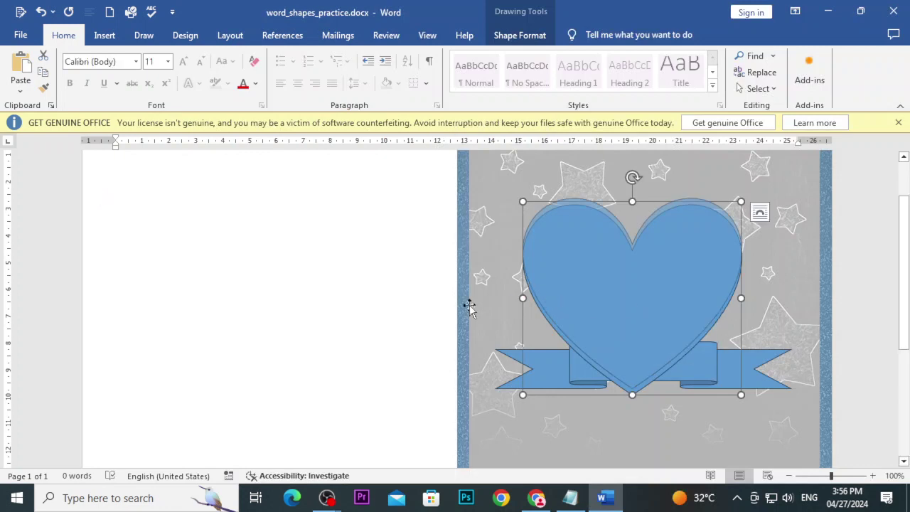
{"action": "left_click", "coordinate": [342, 326]}
{"action": "right_click", "coordinate": [578, 298]}
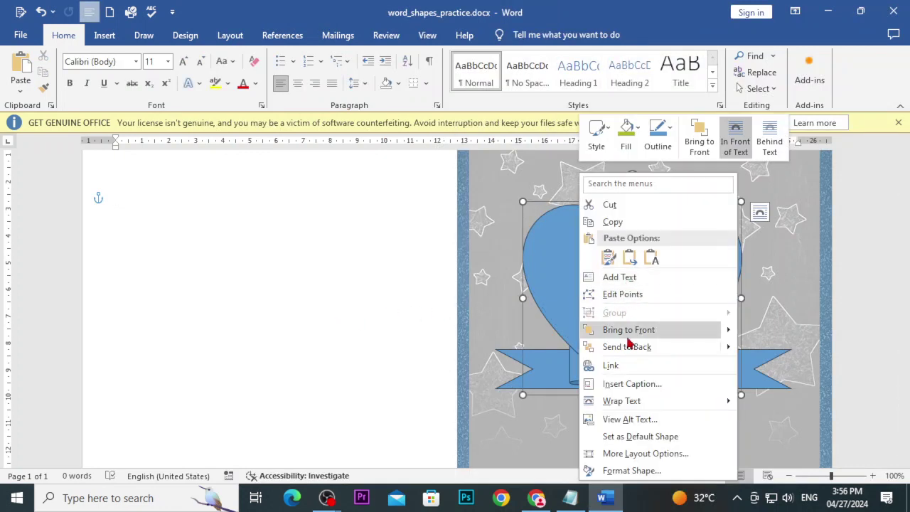
{"action": "mouse_move", "coordinate": [627, 347]}
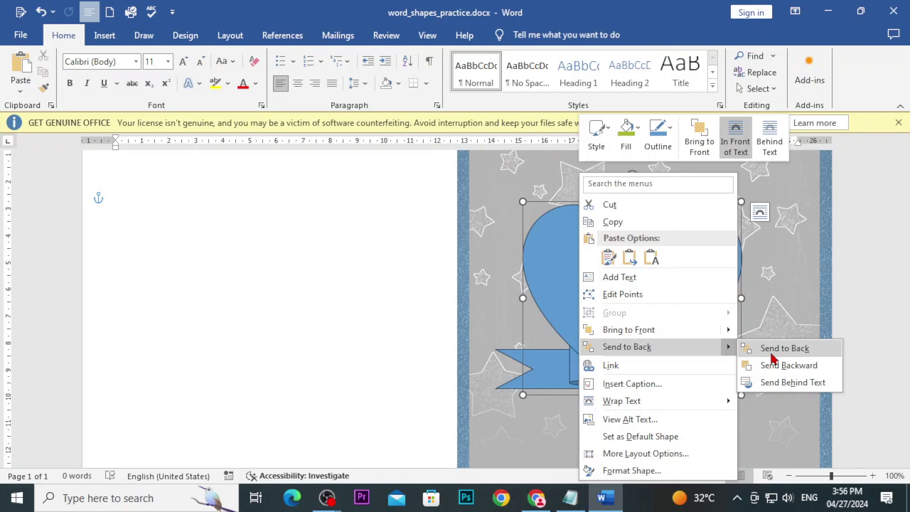
{"action": "left_click", "coordinate": [782, 347]}
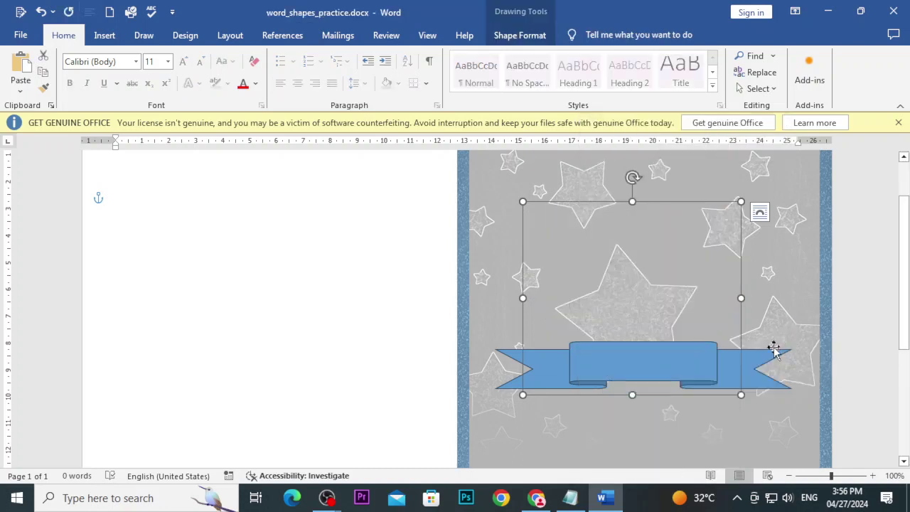
{"action": "key", "text": "ctrl+z"}
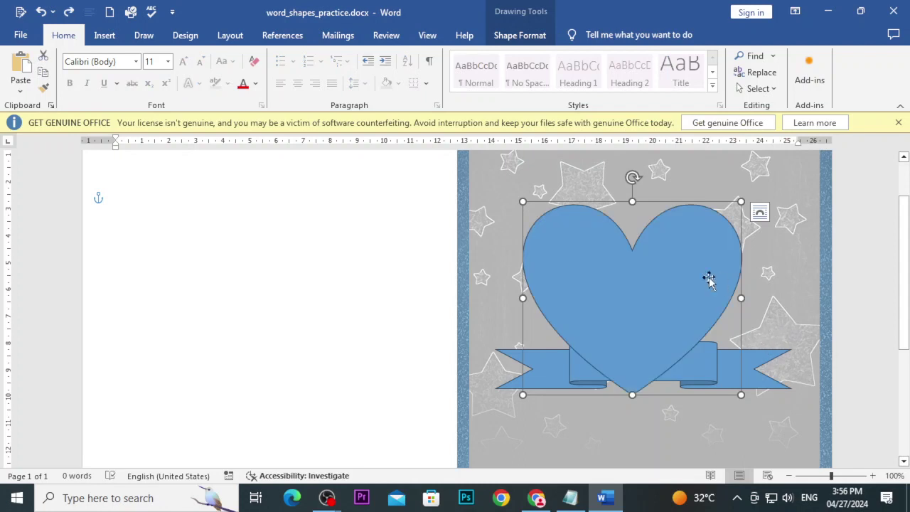
- Send the heart behind the ribbon banner and nudge the banner slightly left
{"action": "right_click", "coordinate": [709, 282]}
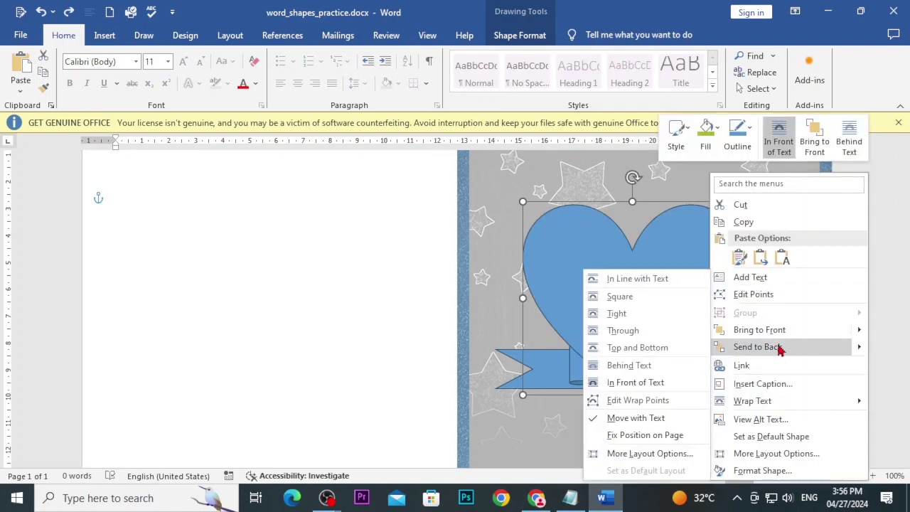
{"action": "mouse_move", "coordinate": [758, 347]}
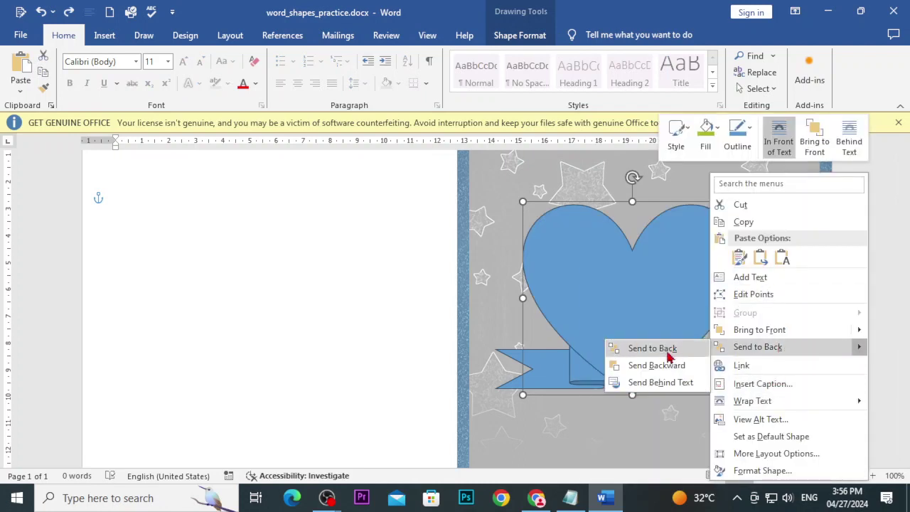
{"action": "left_click", "coordinate": [662, 364]}
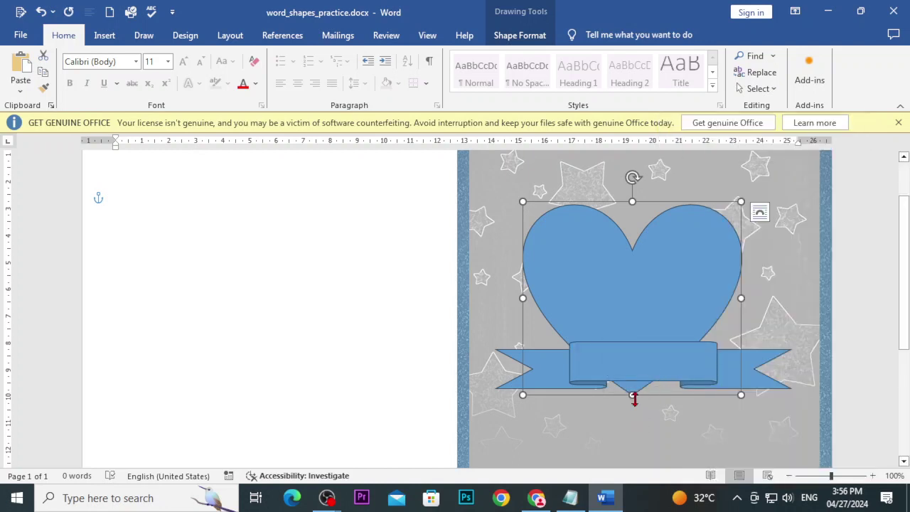
{"action": "left_click", "coordinate": [739, 437]}
{"action": "left_click", "coordinate": [705, 376]}
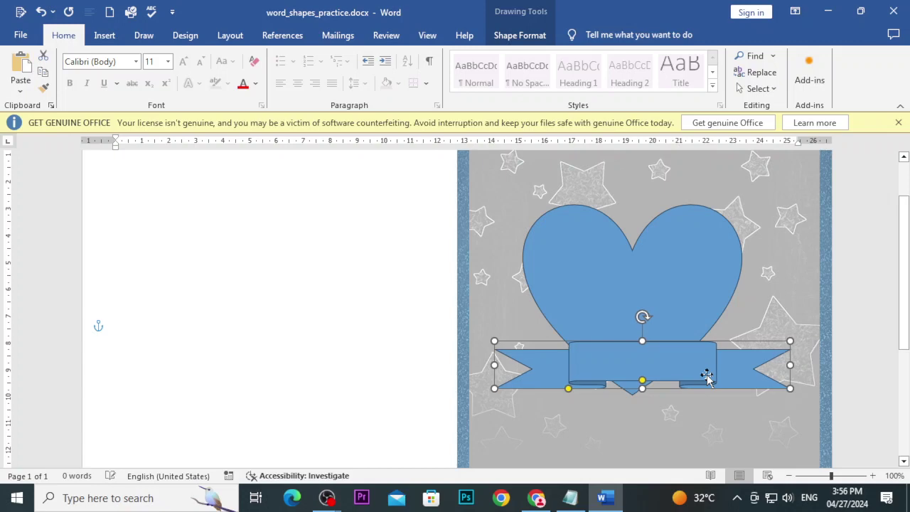
{"action": "key", "text": "Left"}
{"action": "key", "text": "Left"}
{"action": "key", "text": "Left"}
{"action": "key", "text": "Left"}
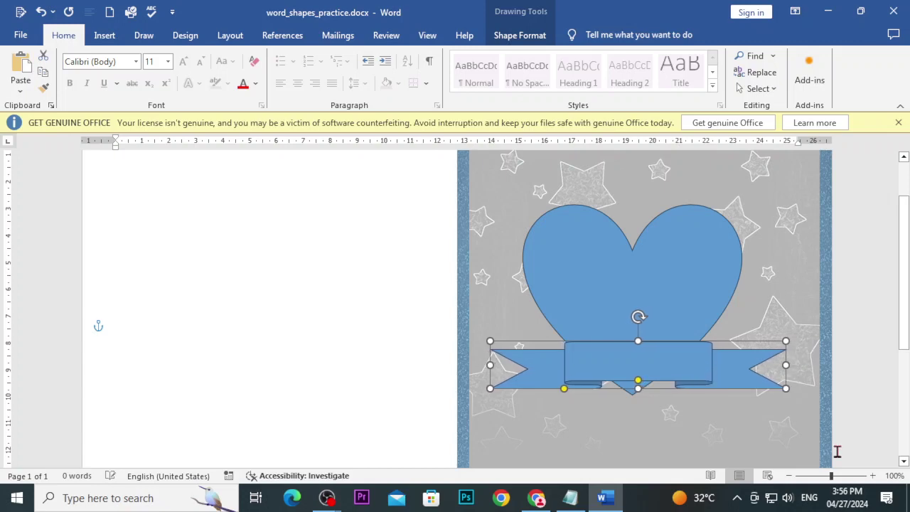
- Re-check the tutorial's ordering and text-in-shape tips, then return to Word
{"action": "left_click", "coordinate": [536, 497]}
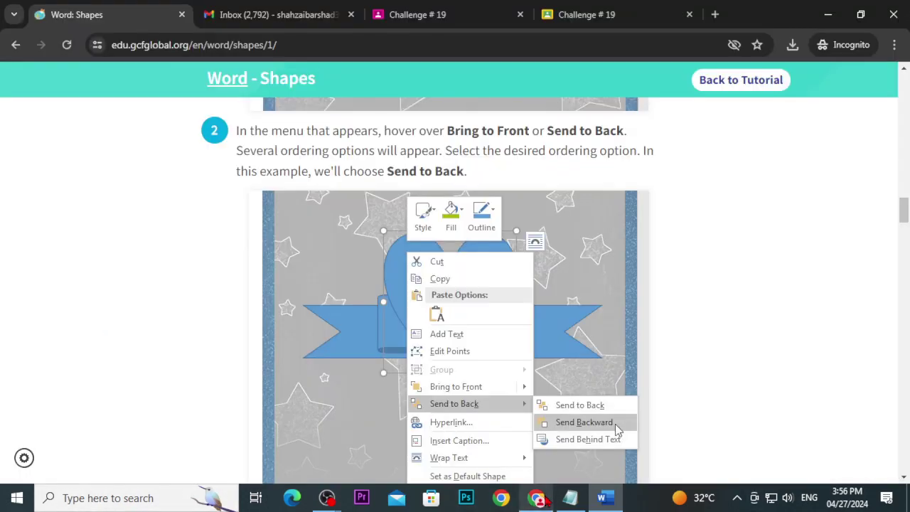
{"action": "scroll", "coordinate": [614, 352], "scroll_direction": "down", "scroll_amount": 8}
{"action": "scroll", "coordinate": [406, 339], "scroll_direction": "up", "scroll_amount": 3}
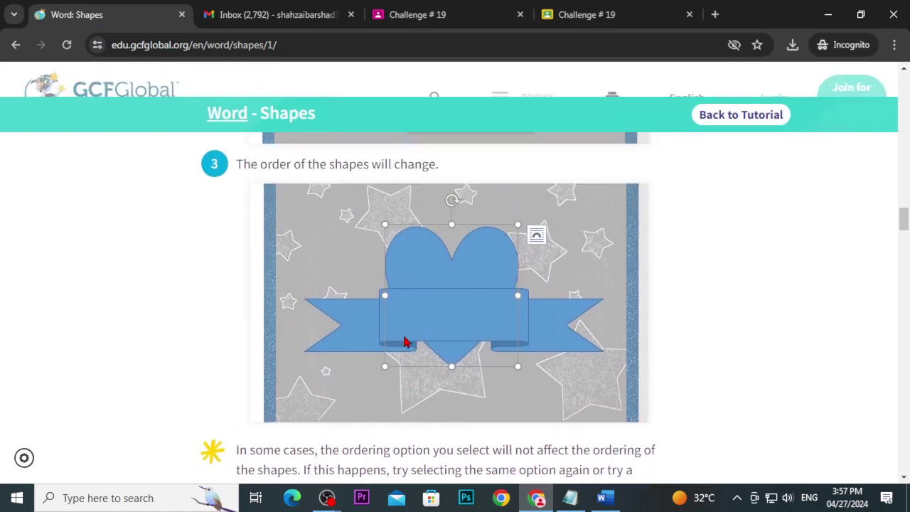
{"action": "scroll", "coordinate": [403, 342], "scroll_direction": "down", "scroll_amount": 3}
{"action": "scroll", "coordinate": [404, 342], "scroll_direction": "up", "scroll_amount": 3}
{"action": "scroll", "coordinate": [404, 342], "scroll_direction": "up", "scroll_amount": 4}
{"action": "scroll", "coordinate": [405, 344], "scroll_direction": "up", "scroll_amount": 1}
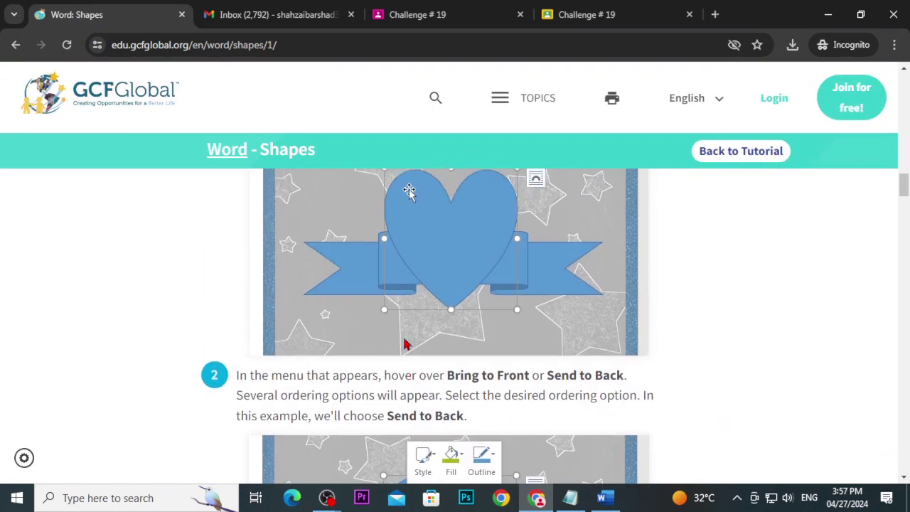
{"action": "scroll", "coordinate": [405, 344], "scroll_direction": "up", "scroll_amount": 2}
{"action": "scroll", "coordinate": [405, 344], "scroll_direction": "down", "scroll_amount": 7}
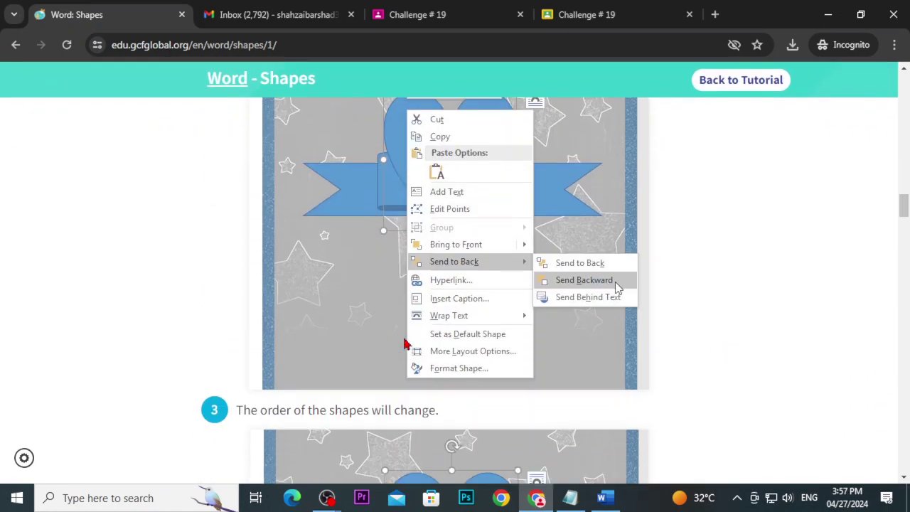
{"action": "scroll", "coordinate": [405, 344], "scroll_direction": "down", "scroll_amount": 5}
{"action": "scroll", "coordinate": [405, 344], "scroll_direction": "up", "scroll_amount": 8}
{"action": "scroll", "coordinate": [405, 345], "scroll_direction": "up", "scroll_amount": 5}
{"action": "scroll", "coordinate": [406, 345], "scroll_direction": "up", "scroll_amount": 4}
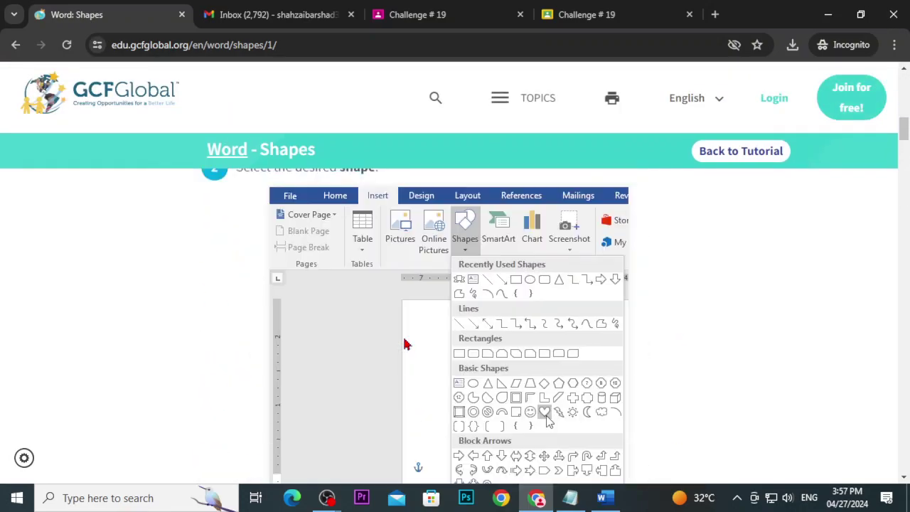
{"action": "scroll", "coordinate": [405, 344], "scroll_direction": "up", "scroll_amount": 1}
{"action": "scroll", "coordinate": [405, 344], "scroll_direction": "up", "scroll_amount": 3}
{"action": "scroll", "coordinate": [406, 344], "scroll_direction": "down", "scroll_amount": 8}
{"action": "scroll", "coordinate": [406, 344], "scroll_direction": "down", "scroll_amount": 6}
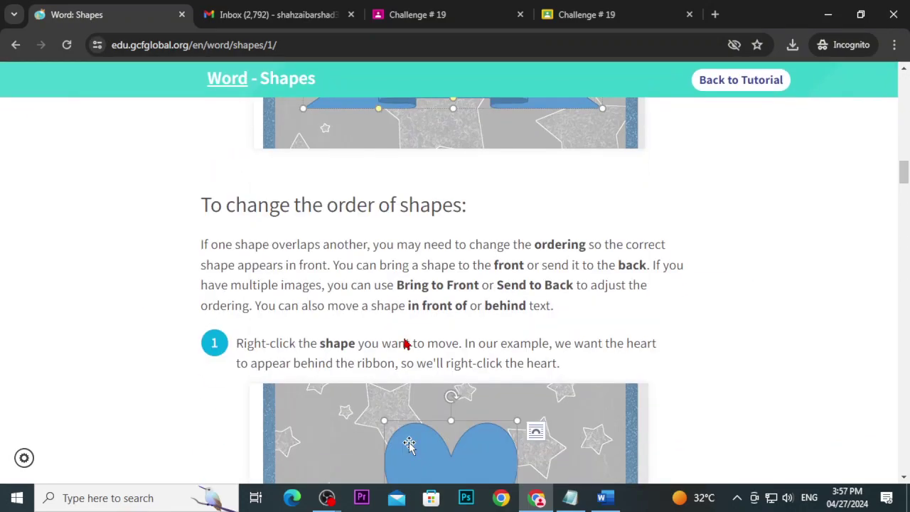
{"action": "scroll", "coordinate": [406, 344], "scroll_direction": "up", "scroll_amount": 4}
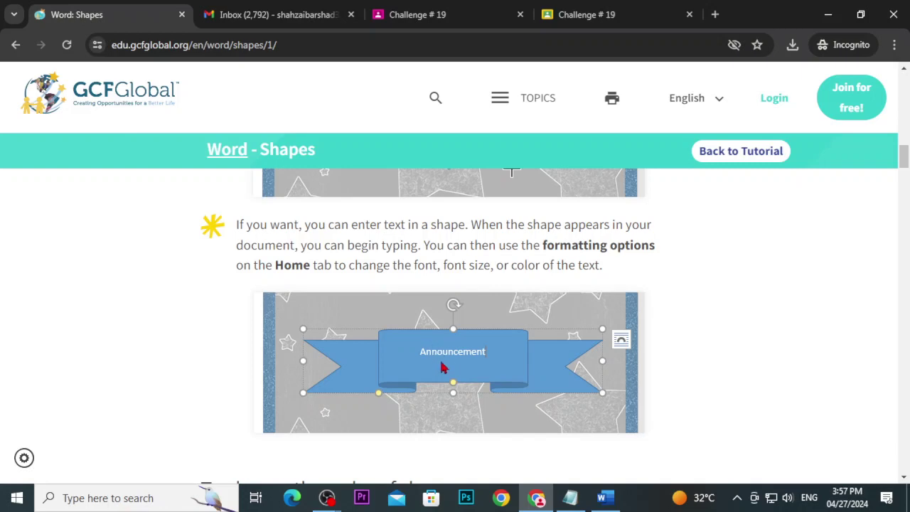
{"action": "left_click", "coordinate": [602, 498]}
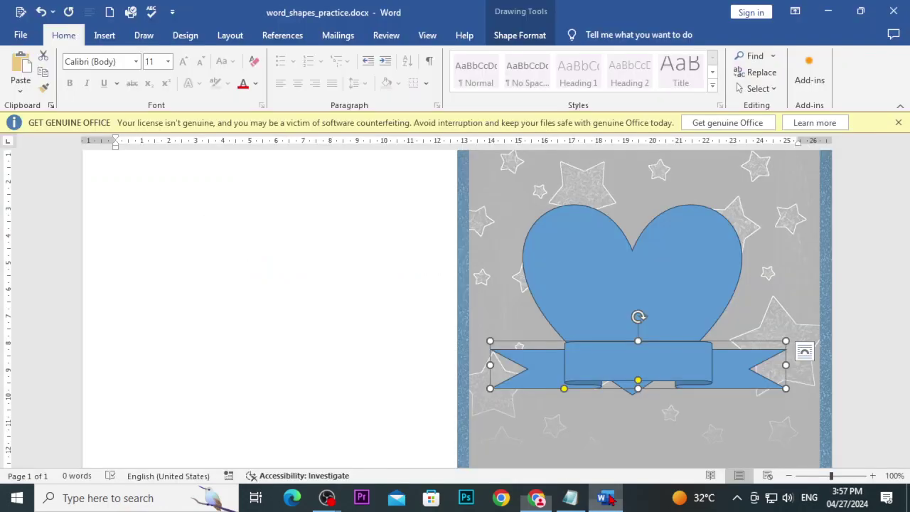
- Add text to the ribbon banner and type the person's full name
{"action": "right_click", "coordinate": [626, 367]}
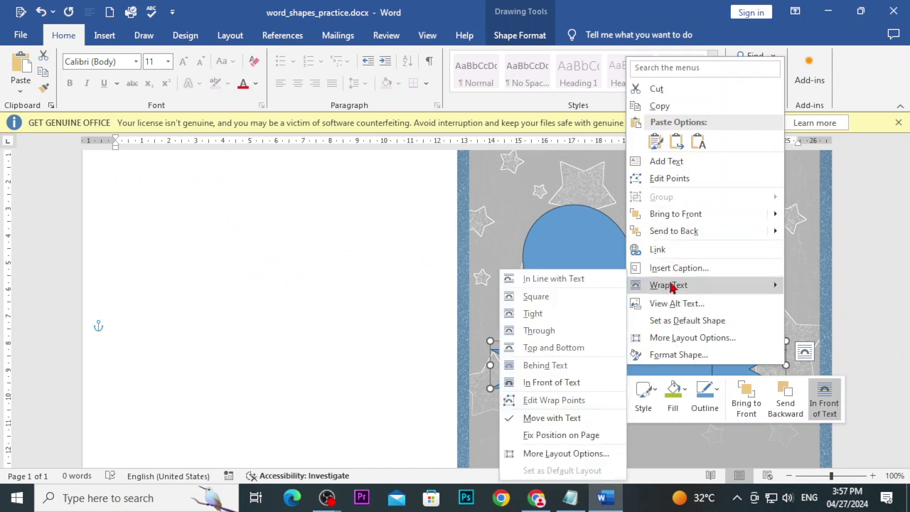
{"action": "left_click", "coordinate": [673, 162]}
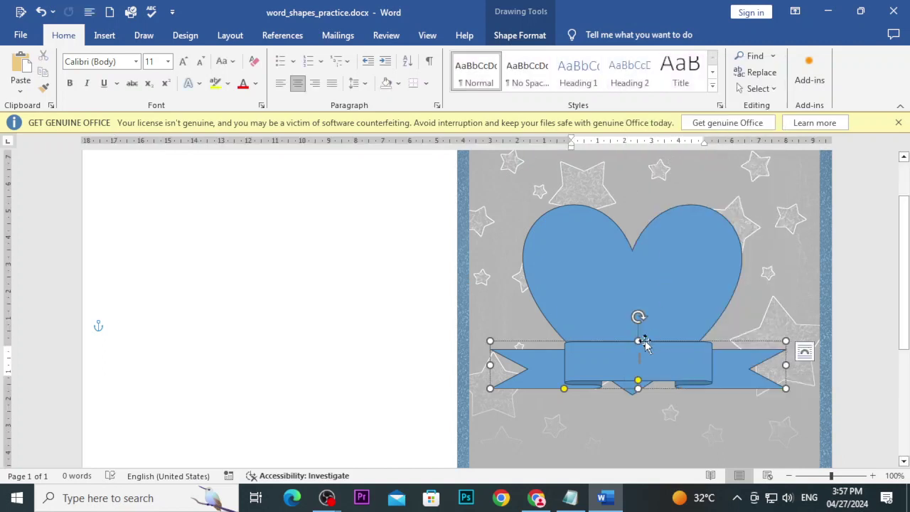
{"action": "type", "text": "SHahzaib"}
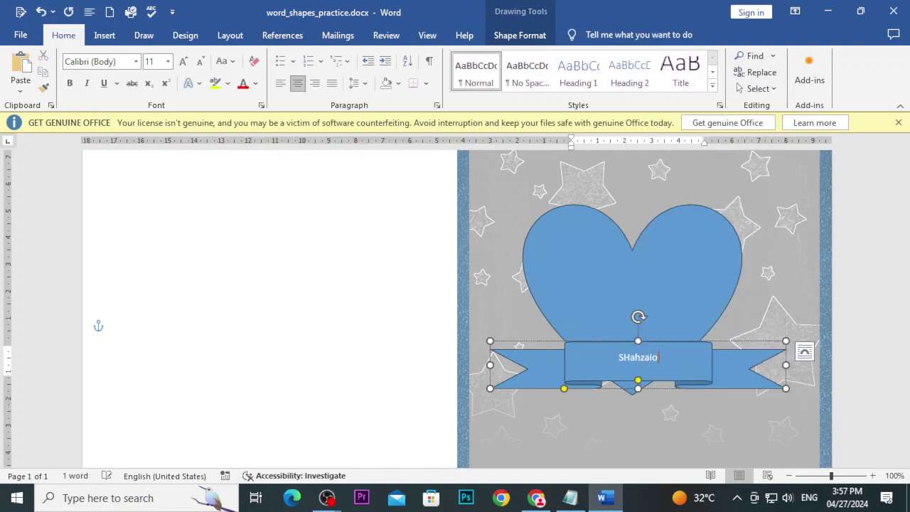
{"action": "key", "text": "BackSpace"}
{"action": "key", "text": "BackSpace"}
{"action": "key", "text": "BackSpace"}
{"action": "key", "text": "BackSpace"}
{"action": "key", "text": "BackSpace"}
{"action": "type", "text": "hahzaib"}
{"action": "key", "text": "BackSpace"}
{"action": "key", "text": "BackSpace"}
{"action": "key", "text": "BackSpace"}
{"action": "type", "text": "aib"}
{"action": "type", "text": "Arsa"}
{"action": "key", "text": "BackSpace"}
{"action": "type", "text": "hed"}
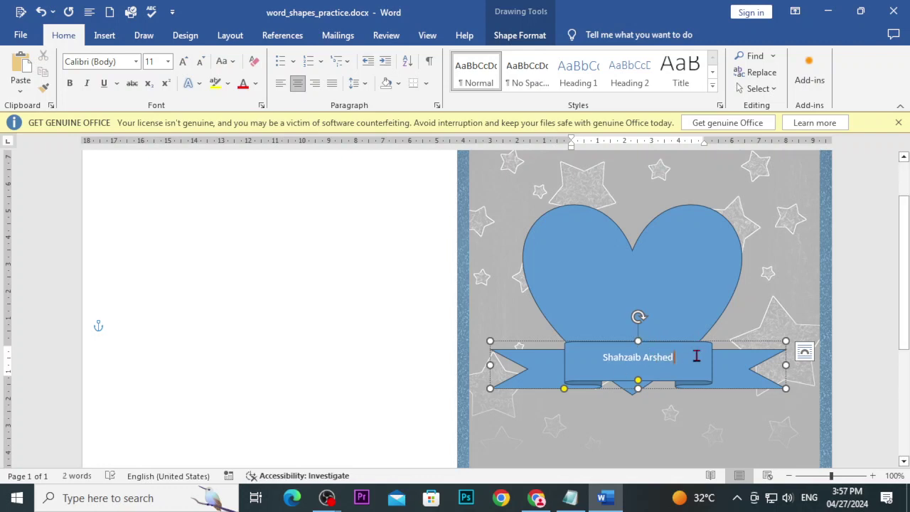
- Format the banner's name as 16 pt white text
{"action": "triple_click", "coordinate": [661, 363]}
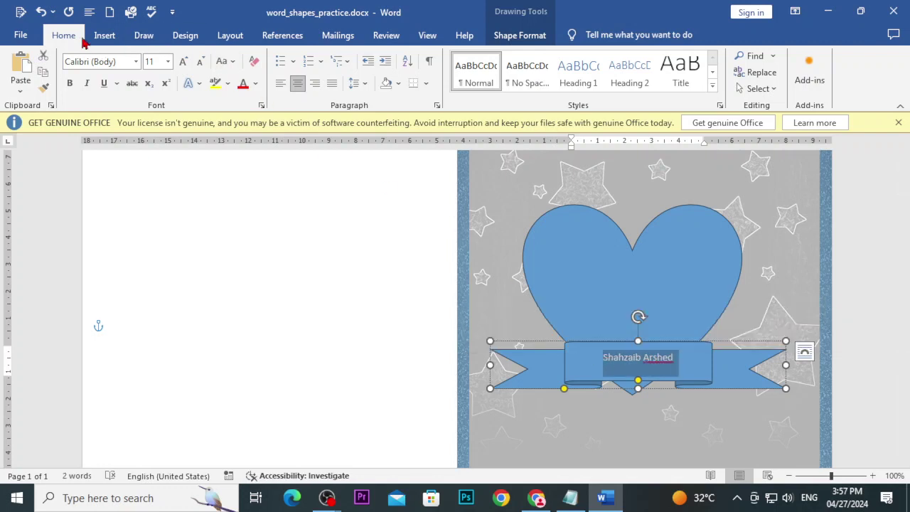
{"action": "left_click", "coordinate": [184, 61]}
{"action": "left_click", "coordinate": [183, 61]}
{"action": "left_click", "coordinate": [184, 61]}
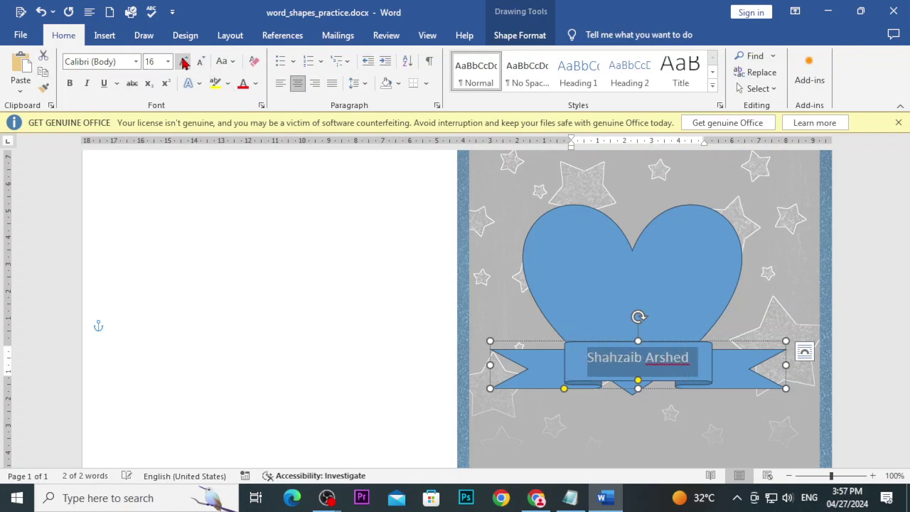
{"action": "left_click", "coordinate": [255, 83]}
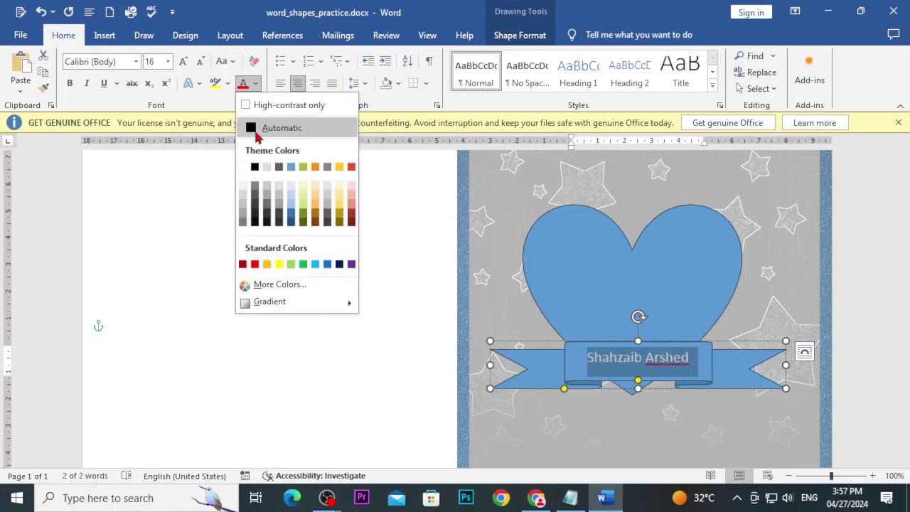
{"action": "left_click", "coordinate": [242, 167]}
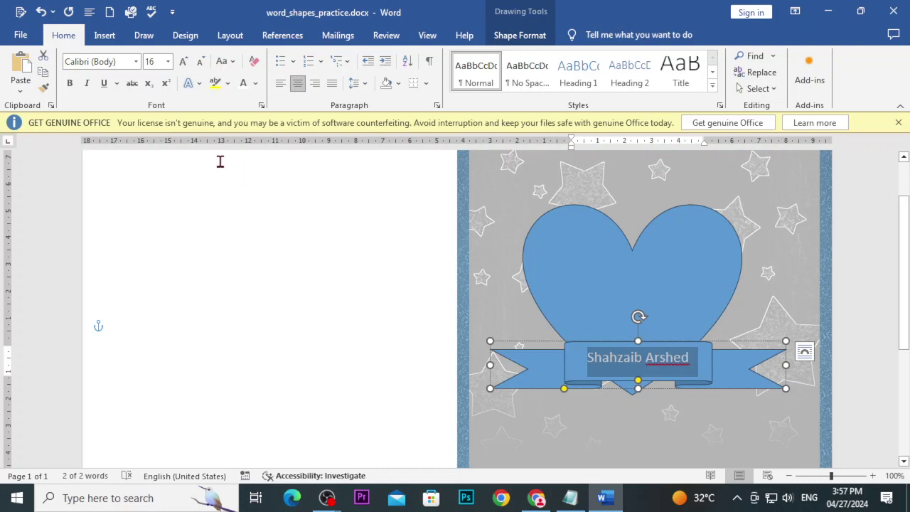
{"action": "left_click", "coordinate": [361, 193]}
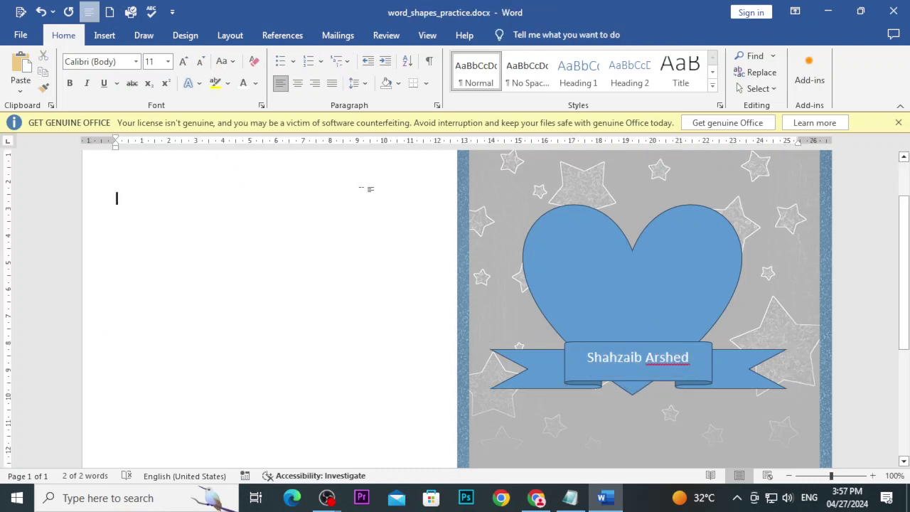
- Read the tutorial's Selection pane tip for reordering stacked shapes, then return to Word
{"action": "left_click", "coordinate": [544, 497]}
{"action": "scroll", "coordinate": [369, 319], "scroll_direction": "down", "scroll_amount": 5}
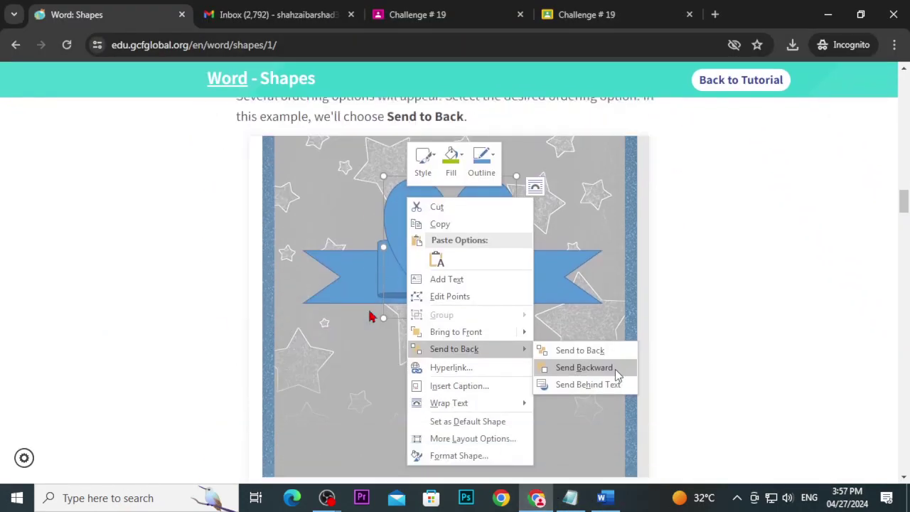
{"action": "scroll", "coordinate": [369, 319], "scroll_direction": "down", "scroll_amount": 5}
{"action": "scroll", "coordinate": [369, 319], "scroll_direction": "down", "scroll_amount": 5}
{"action": "scroll", "coordinate": [369, 316], "scroll_direction": "down", "scroll_amount": 1}
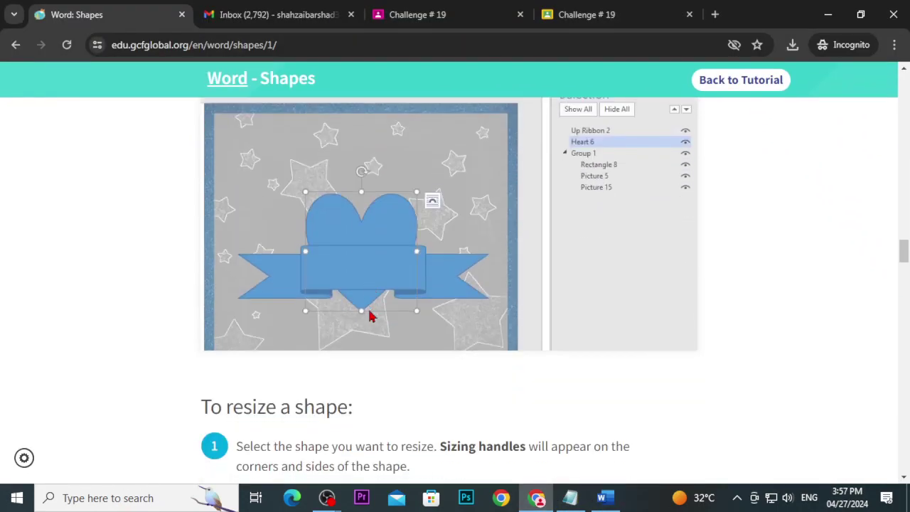
{"action": "scroll", "coordinate": [370, 319], "scroll_direction": "up", "scroll_amount": 5}
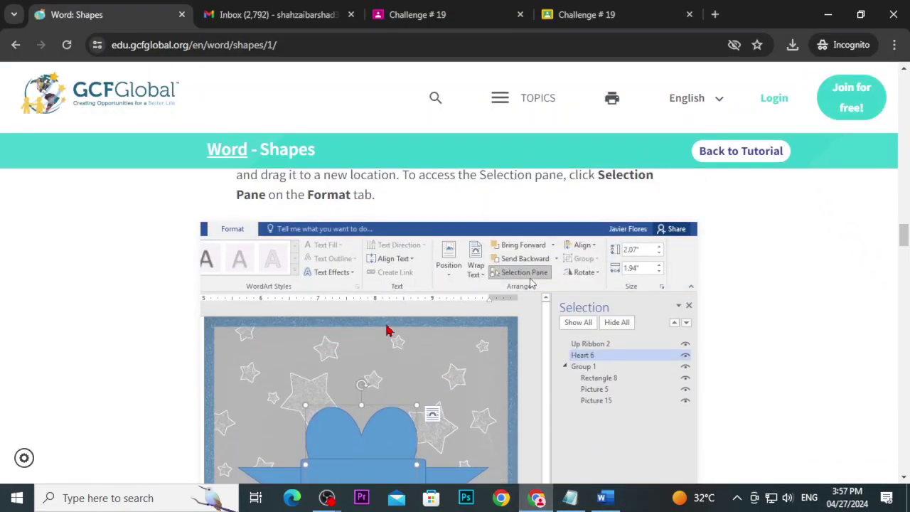
{"action": "scroll", "coordinate": [386, 328], "scroll_direction": "up", "scroll_amount": 3}
{"action": "scroll", "coordinate": [383, 329], "scroll_direction": "up", "scroll_amount": 3}
{"action": "scroll", "coordinate": [348, 331], "scroll_direction": "down", "scroll_amount": 3}
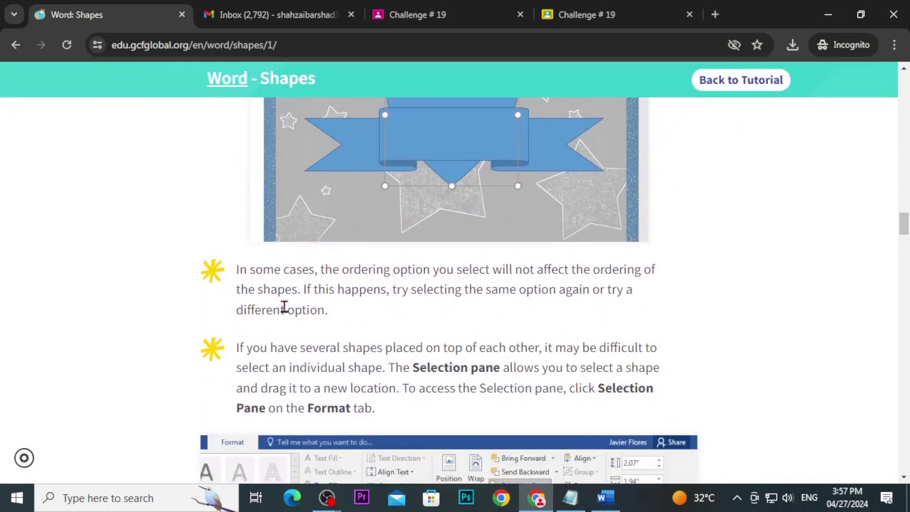
{"action": "scroll", "coordinate": [441, 288], "scroll_direction": "up", "scroll_amount": 1}
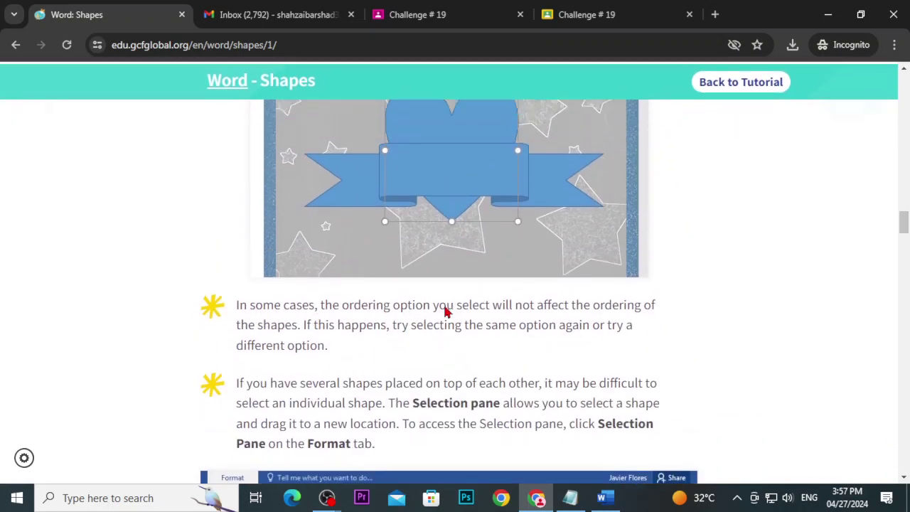
{"action": "scroll", "coordinate": [444, 302], "scroll_direction": "up", "scroll_amount": 2}
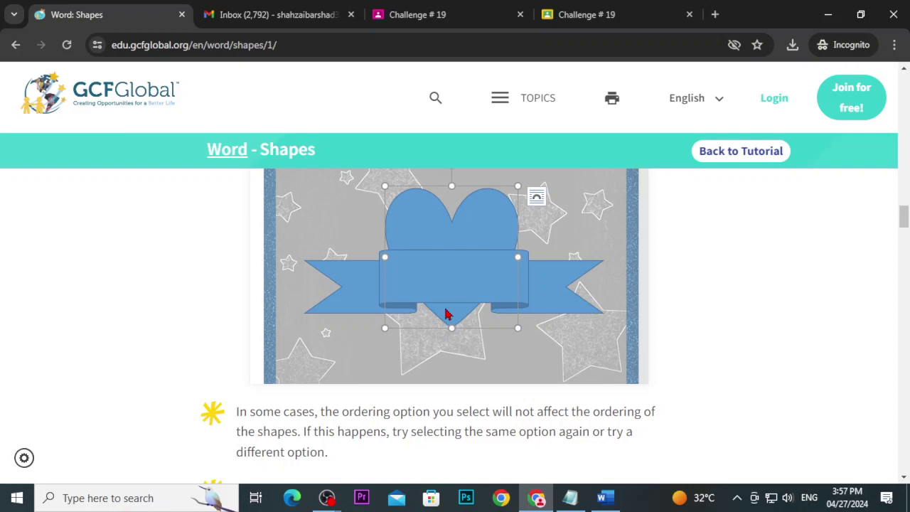
{"action": "scroll", "coordinate": [446, 314], "scroll_direction": "down", "scroll_amount": 1}
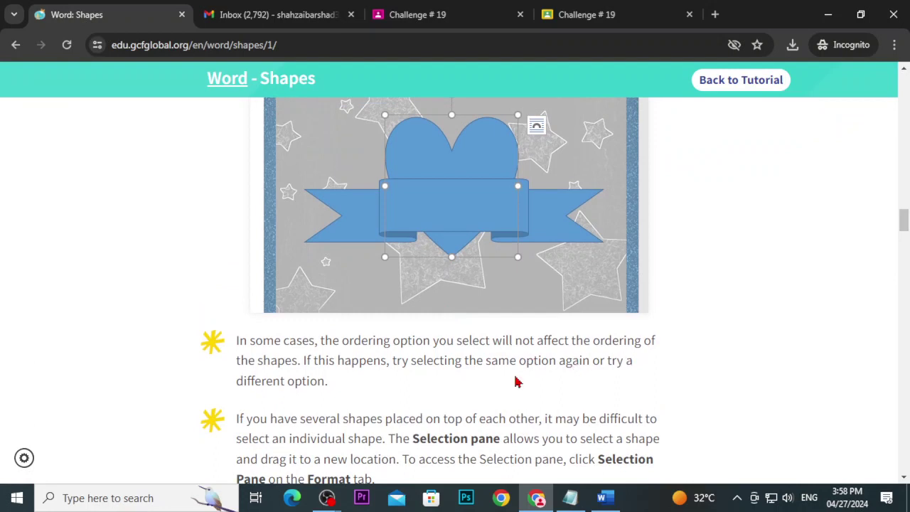
{"action": "scroll", "coordinate": [292, 382], "scroll_direction": "down", "scroll_amount": 1}
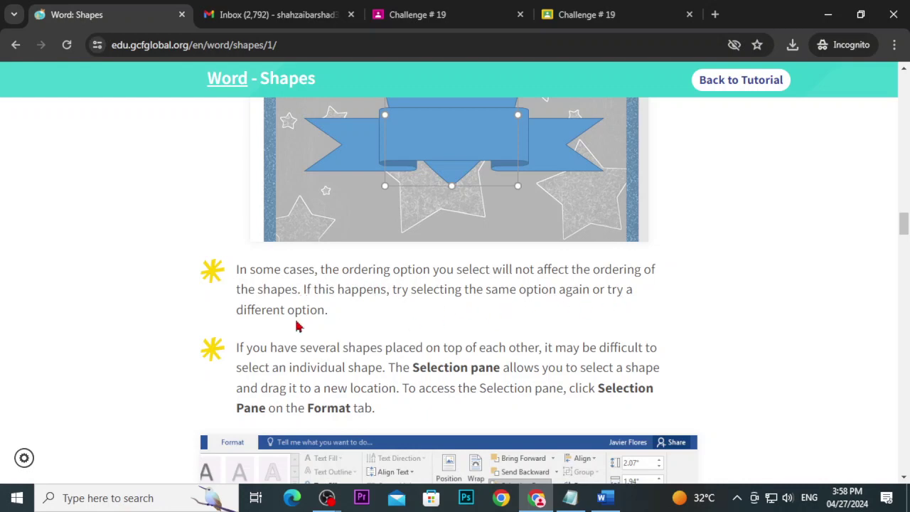
{"action": "scroll", "coordinate": [255, 325], "scroll_direction": "down", "scroll_amount": 1}
{"action": "scroll", "coordinate": [254, 326], "scroll_direction": "up", "scroll_amount": 4}
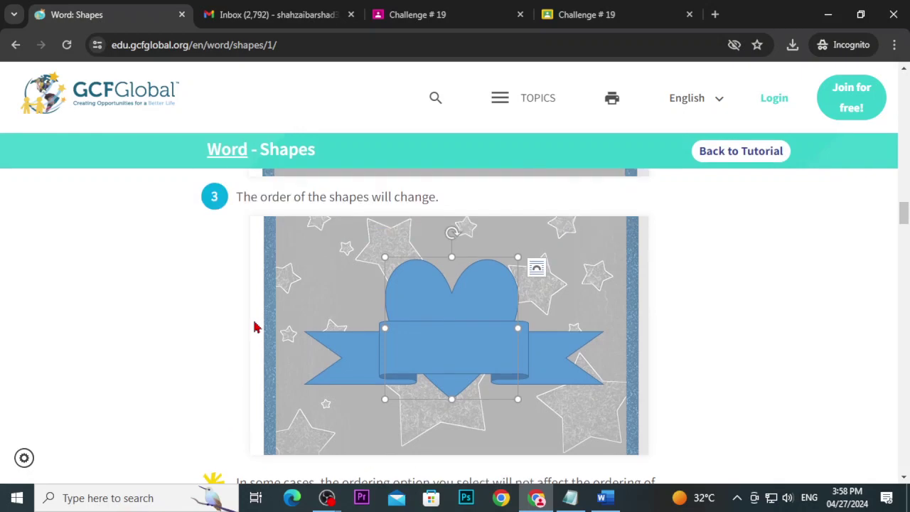
{"action": "scroll", "coordinate": [256, 327], "scroll_direction": "down", "scroll_amount": 3}
{"action": "scroll", "coordinate": [264, 376], "scroll_direction": "down", "scroll_amount": 2}
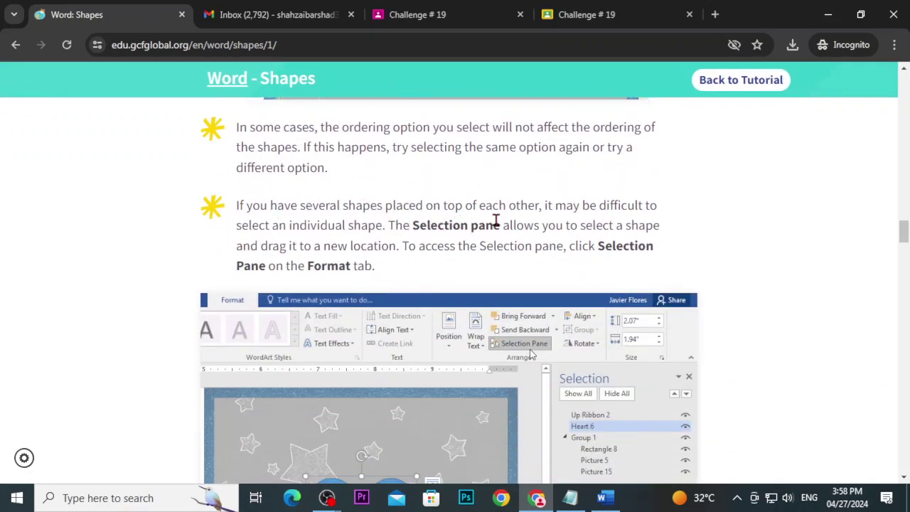
{"action": "scroll", "coordinate": [515, 220], "scroll_direction": "down", "scroll_amount": 1}
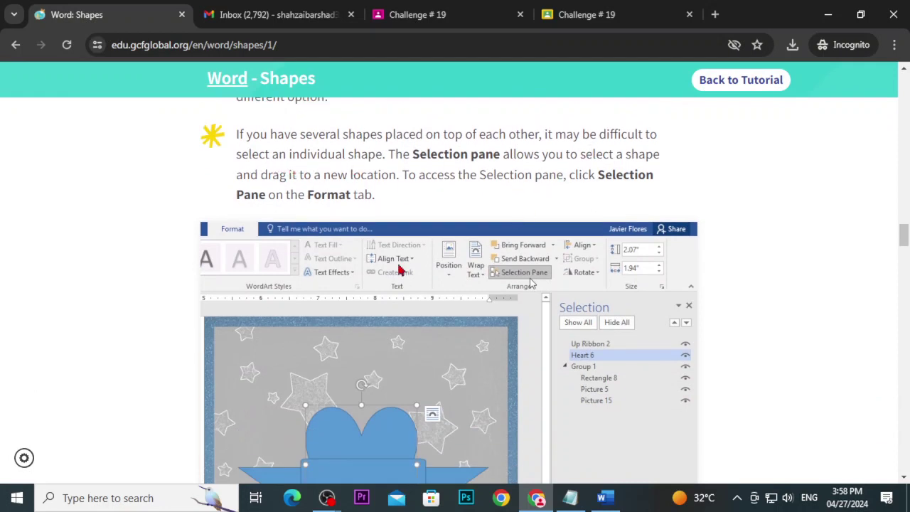
{"action": "scroll", "coordinate": [387, 345], "scroll_direction": "down", "scroll_amount": 2}
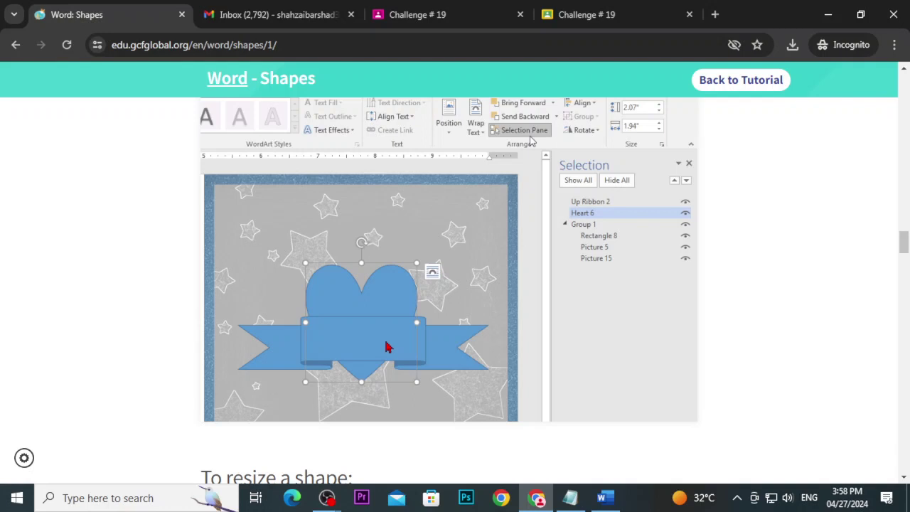
{"action": "scroll", "coordinate": [387, 346], "scroll_direction": "up", "scroll_amount": 2}
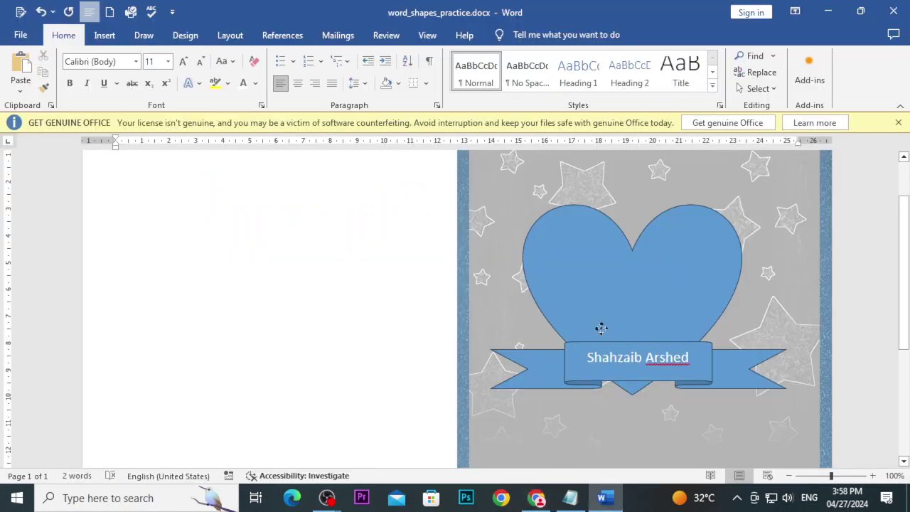
{"action": "left_click", "coordinate": [600, 328]}
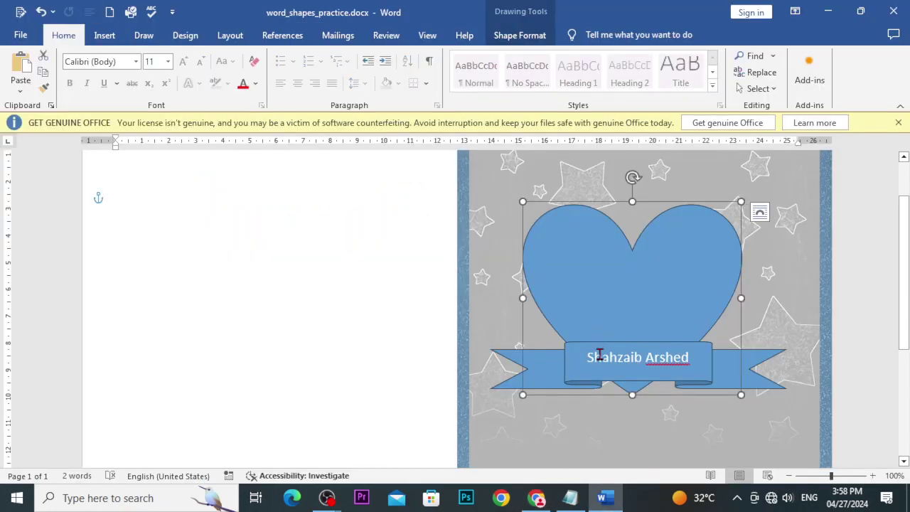
- Select the heart and open the Selection Pane from Shape Format
{"action": "left_click", "coordinate": [519, 37]}
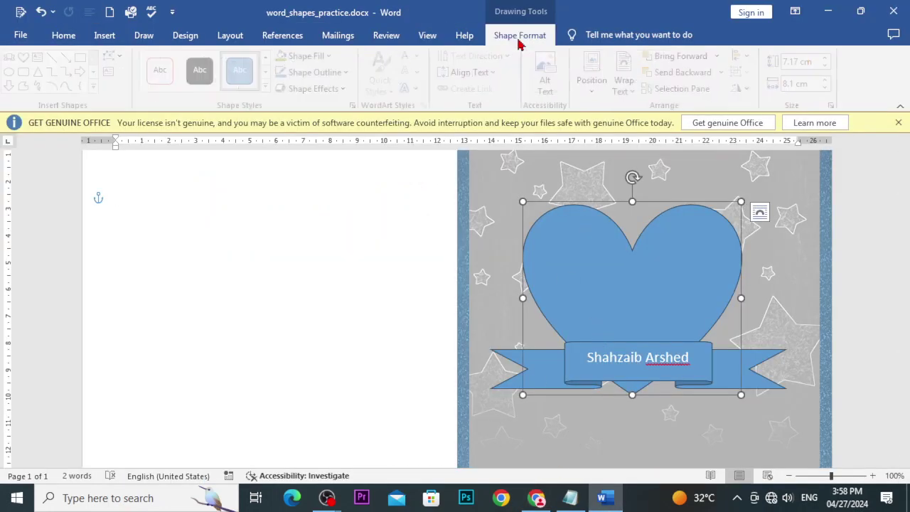
{"action": "left_click", "coordinate": [366, 288]}
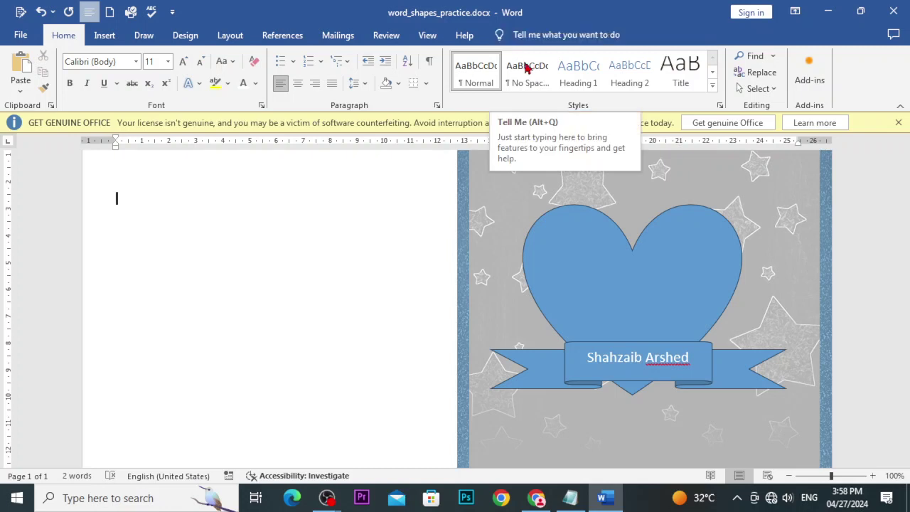
{"action": "left_click", "coordinate": [669, 301]}
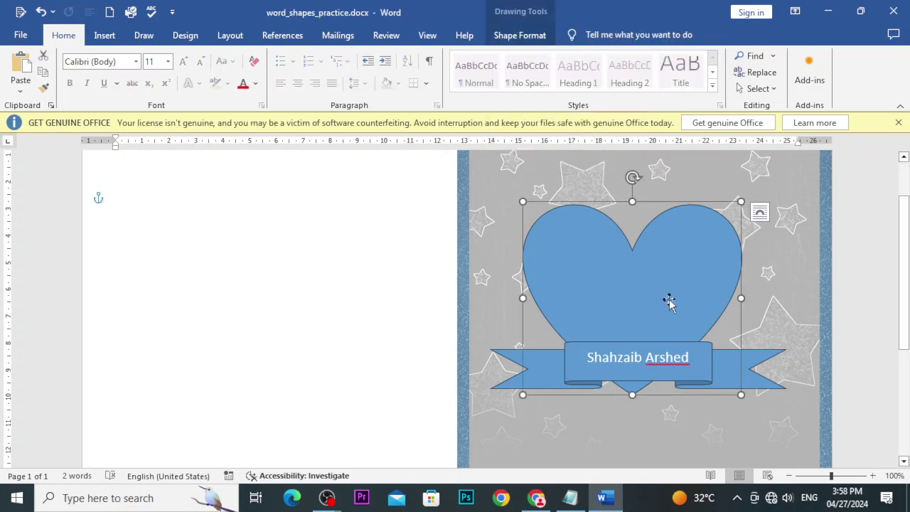
{"action": "left_click", "coordinate": [523, 37]}
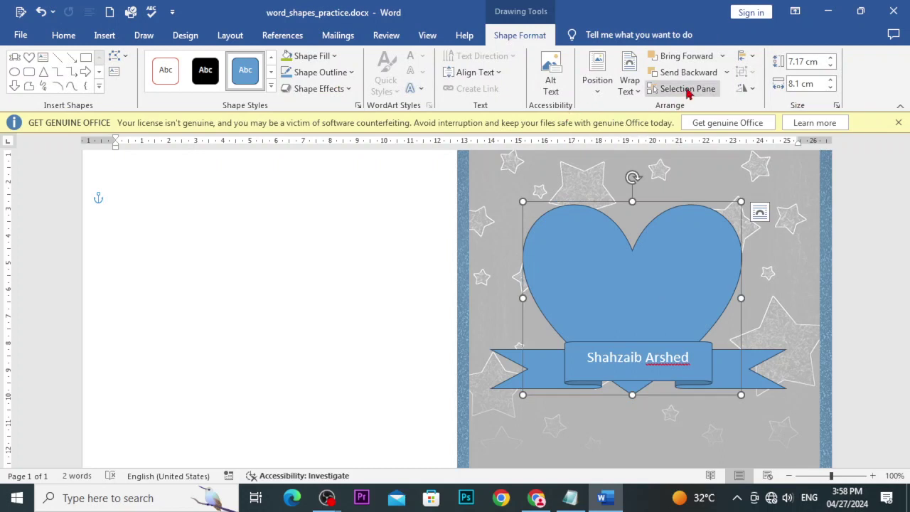
{"action": "left_click", "coordinate": [687, 90]}
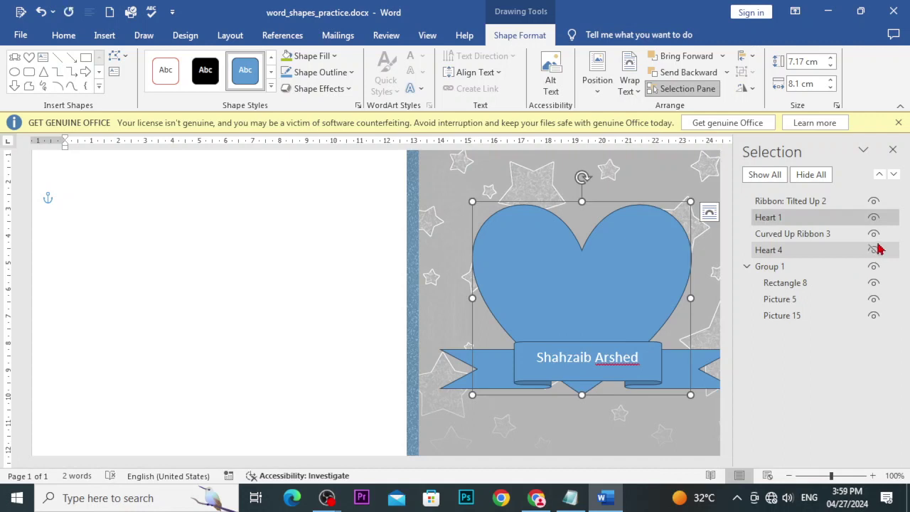
- Toggle Heart 1's visibility off and on, then move it below Curved Up Ribbon 3
{"action": "left_click", "coordinate": [873, 217]}
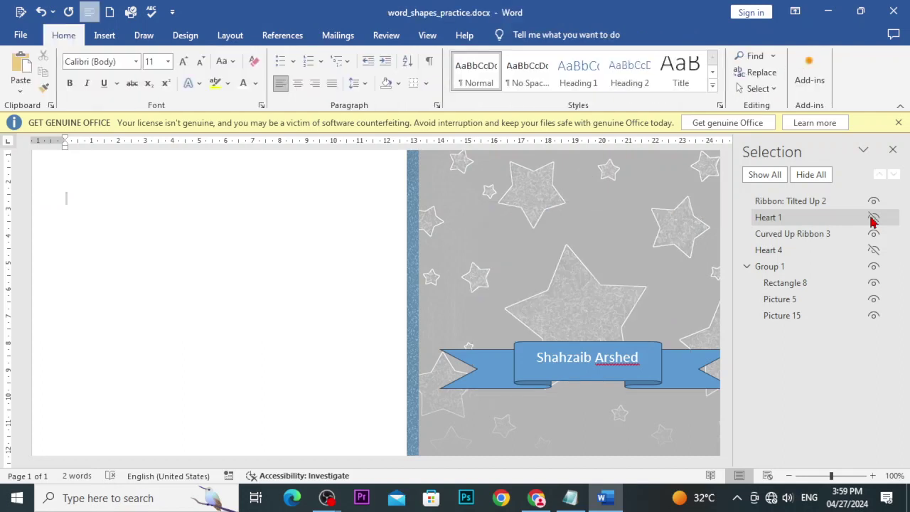
{"action": "left_click", "coordinate": [873, 218]}
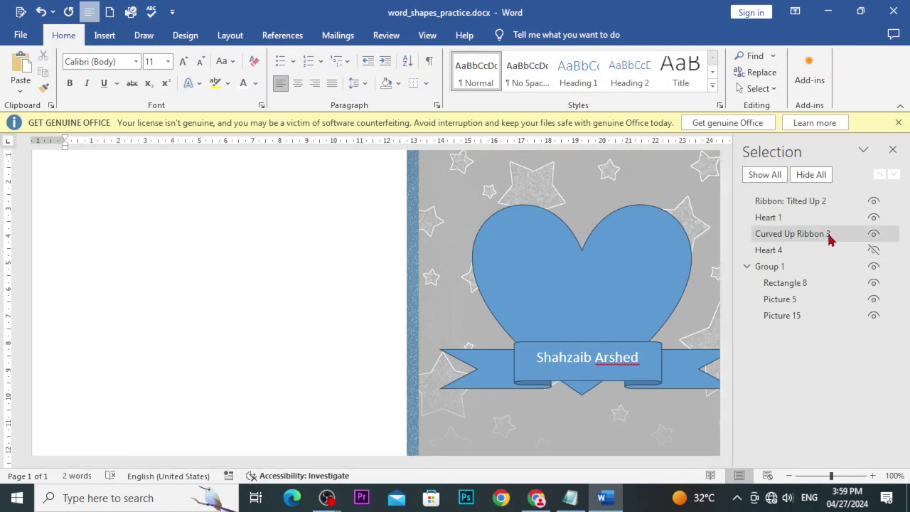
{"action": "left_click", "coordinate": [770, 217]}
{"action": "mouse_move", "coordinate": [768, 288]}
{"action": "left_mouse_down"}
{"action": "mouse_move", "coordinate": [775, 323]}
{"action": "mouse_move", "coordinate": [779, 234]}
{"action": "left_mouse_up"}
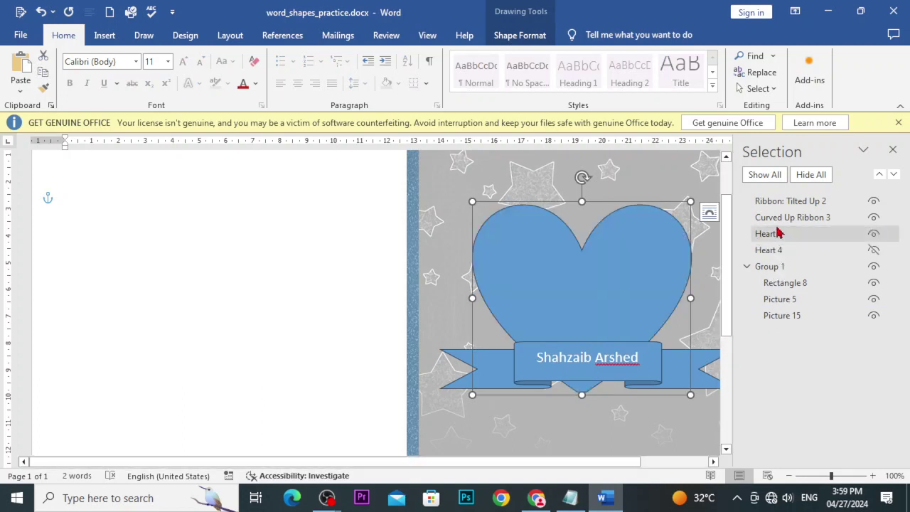
- Read the 'To resize a shape' section of the GCFGlobal tutorial, then return to Word
{"action": "left_click", "coordinate": [537, 498]}
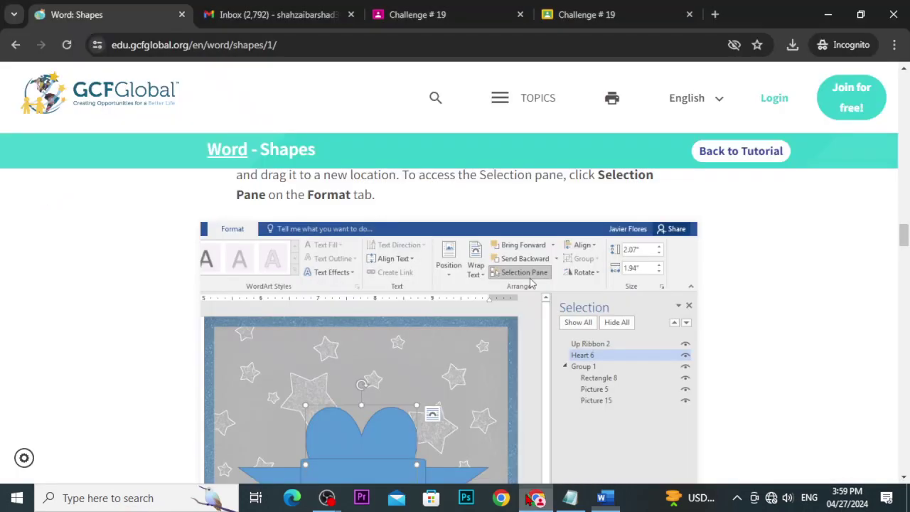
{"action": "scroll", "coordinate": [403, 377], "scroll_direction": "down", "scroll_amount": 3}
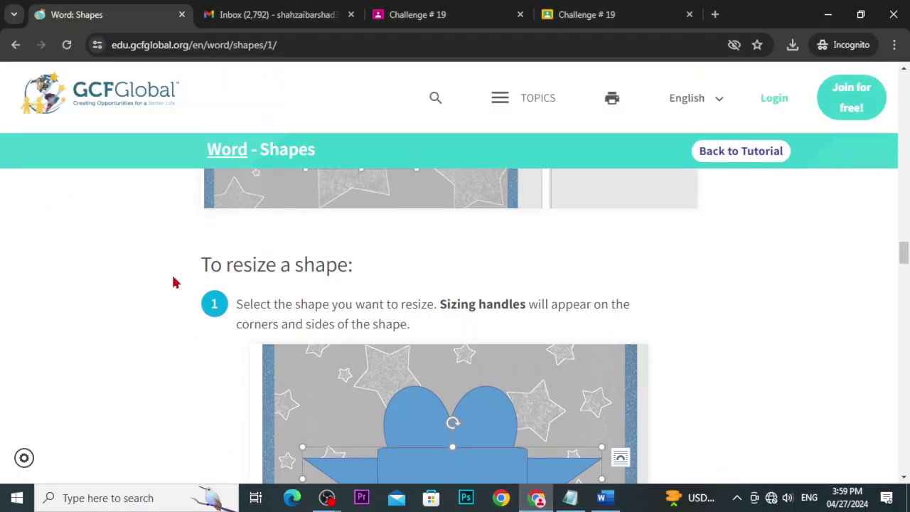
{"action": "scroll", "coordinate": [309, 275], "scroll_direction": "down", "scroll_amount": 2}
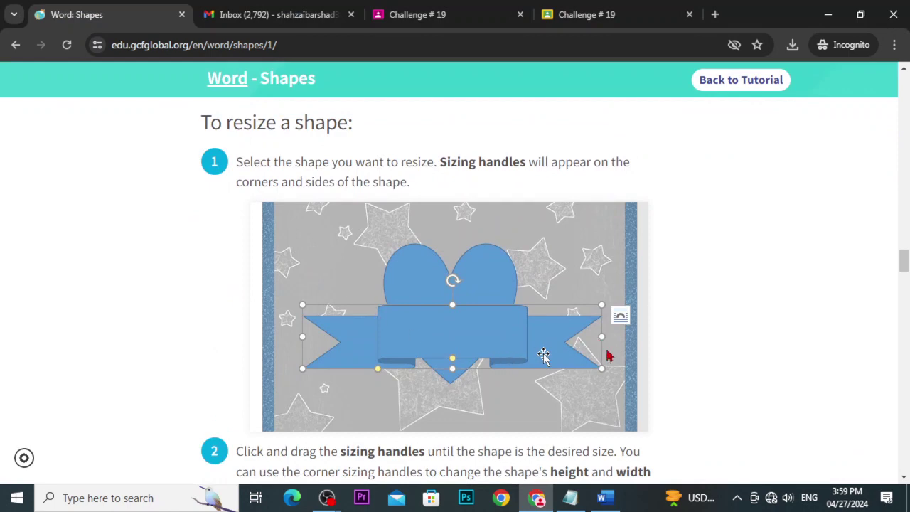
{"action": "left_click", "coordinate": [604, 498]}
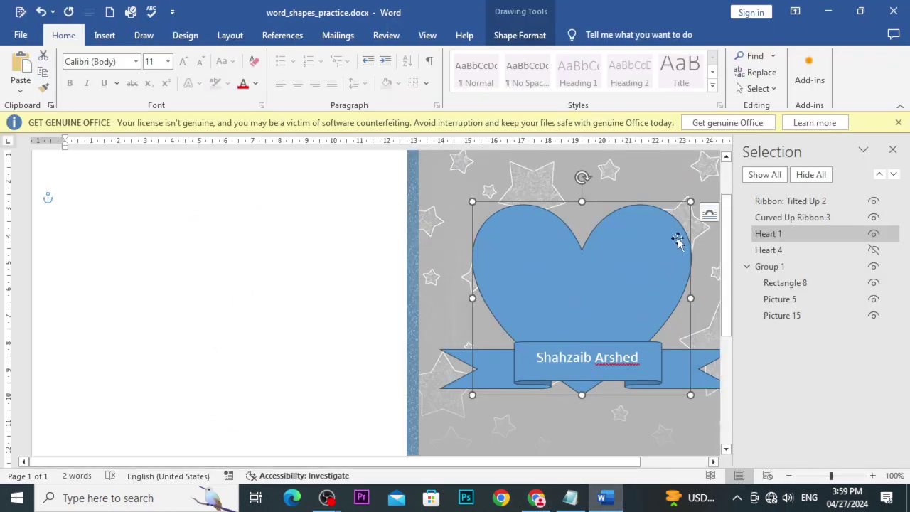
- Undo a trial narrowing of the heart, then widen the ribbon banner and deepen its centre panel
{"action": "left_click_drag", "start_coordinate": [692, 203], "coordinate": [632, 208]}
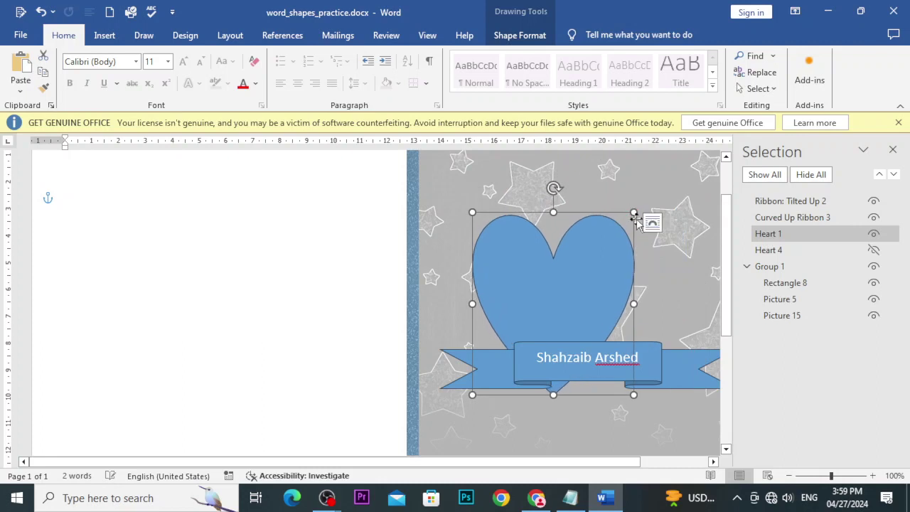
{"action": "key", "text": "ctrl+z"}
{"action": "left_click", "coordinate": [459, 384]}
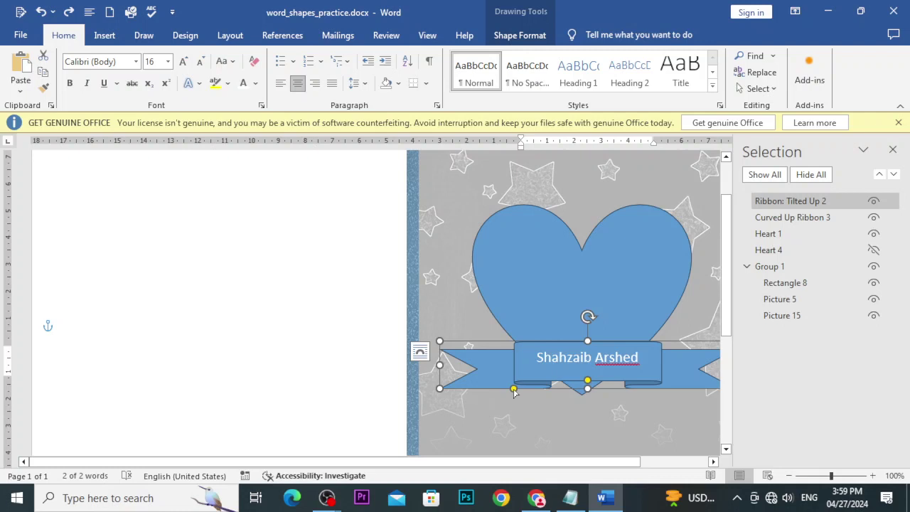
{"action": "left_click_drag", "start_coordinate": [439, 365], "coordinate": [428, 400]}
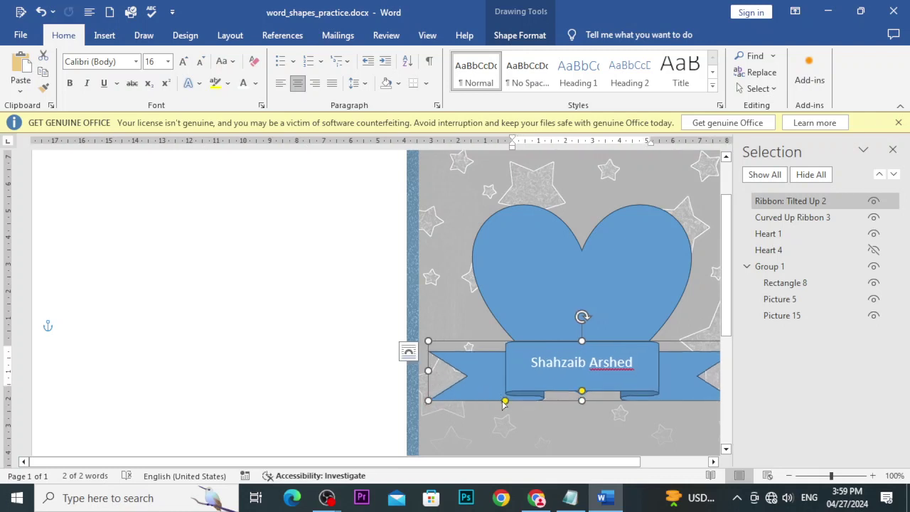
{"action": "mouse_move", "coordinate": [505, 401]}
{"action": "left_mouse_down"}
{"action": "mouse_move", "coordinate": [483, 467]}
{"action": "mouse_move", "coordinate": [501, 329]}
{"action": "left_mouse_up"}
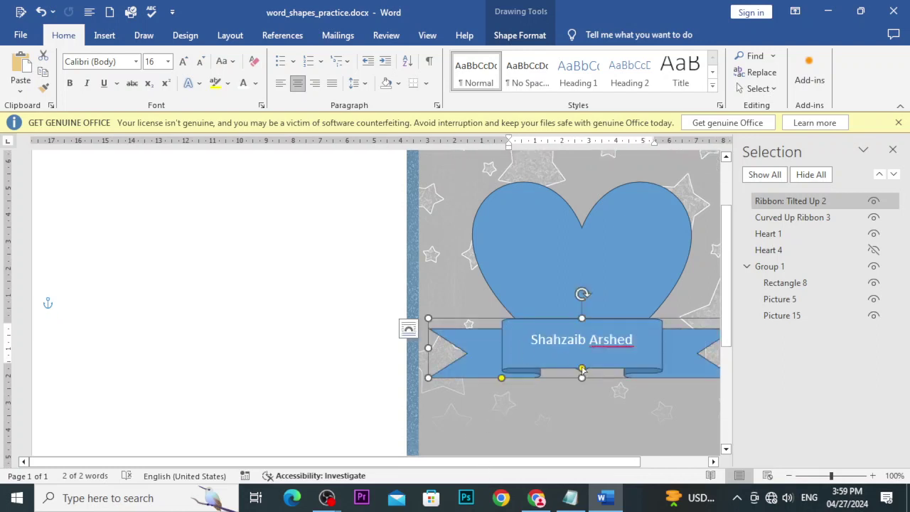
{"action": "left_click_drag", "start_coordinate": [581, 369], "coordinate": [579, 331]}
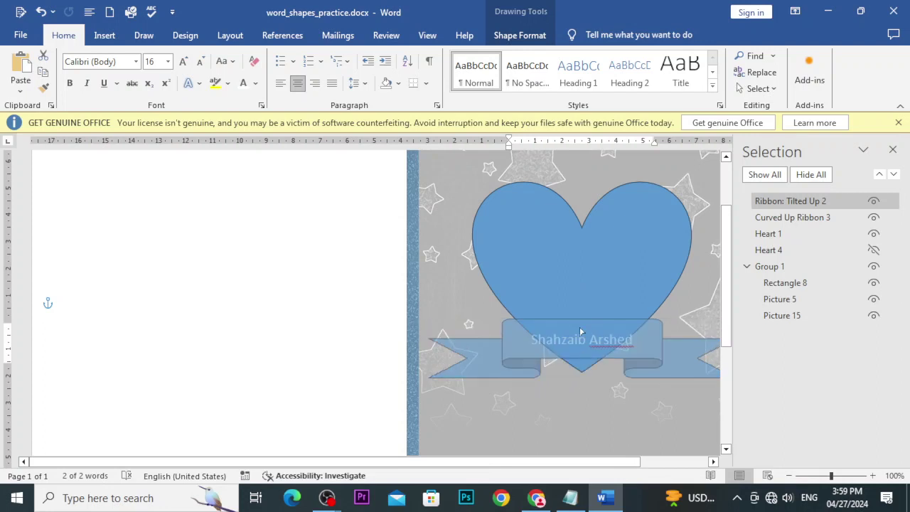
{"action": "left_click_drag", "start_coordinate": [580, 334], "coordinate": [577, 365]}
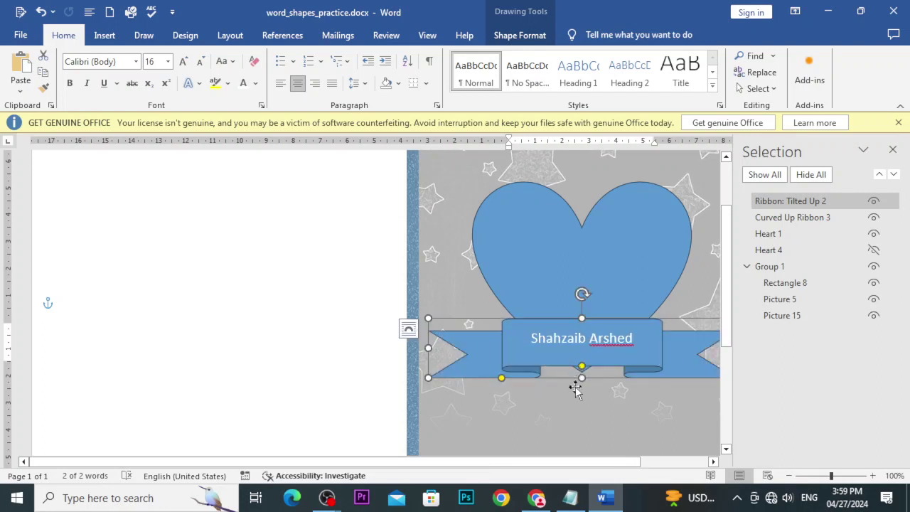
{"action": "left_click", "coordinate": [535, 387]}
- Read the GCFGlobal tutorial's step 3, 'To rotate the shape', then return to Word
{"action": "left_click", "coordinate": [536, 498]}
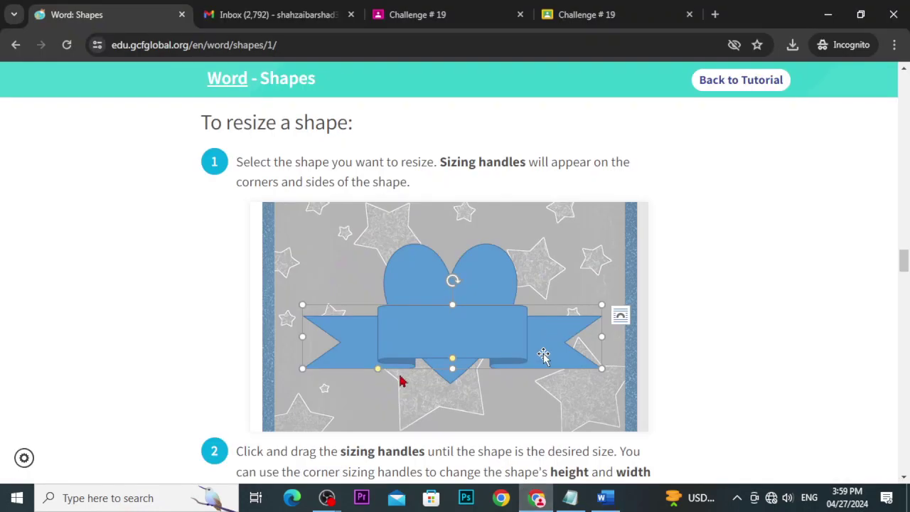
{"action": "scroll", "coordinate": [455, 285], "scroll_direction": "down", "scroll_amount": 4}
{"action": "scroll", "coordinate": [455, 284], "scroll_direction": "down", "scroll_amount": 2}
{"action": "scroll", "coordinate": [293, 284], "scroll_direction": "up", "scroll_amount": 2}
{"action": "scroll", "coordinate": [293, 284], "scroll_direction": "up", "scroll_amount": 2}
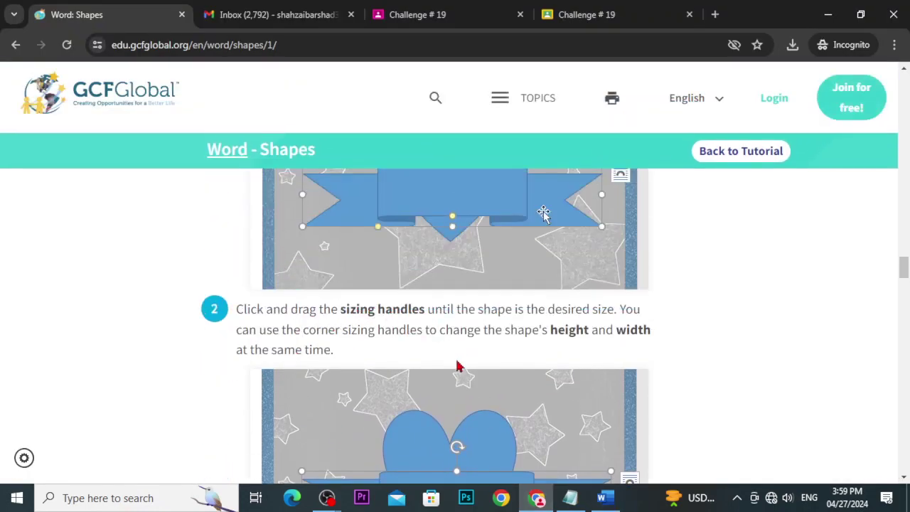
{"action": "scroll", "coordinate": [457, 366], "scroll_direction": "down", "scroll_amount": 2}
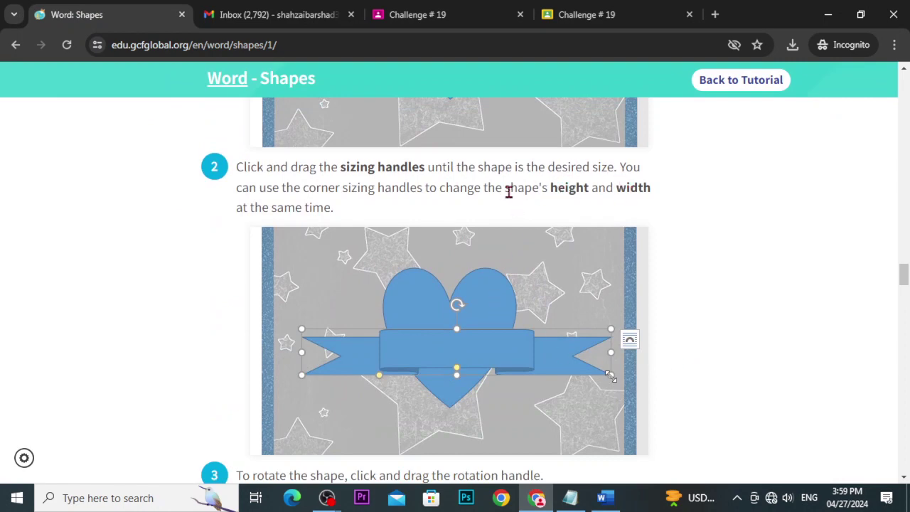
{"action": "scroll", "coordinate": [509, 192], "scroll_direction": "down", "scroll_amount": 2}
{"action": "scroll", "coordinate": [508, 199], "scroll_direction": "down", "scroll_amount": 2}
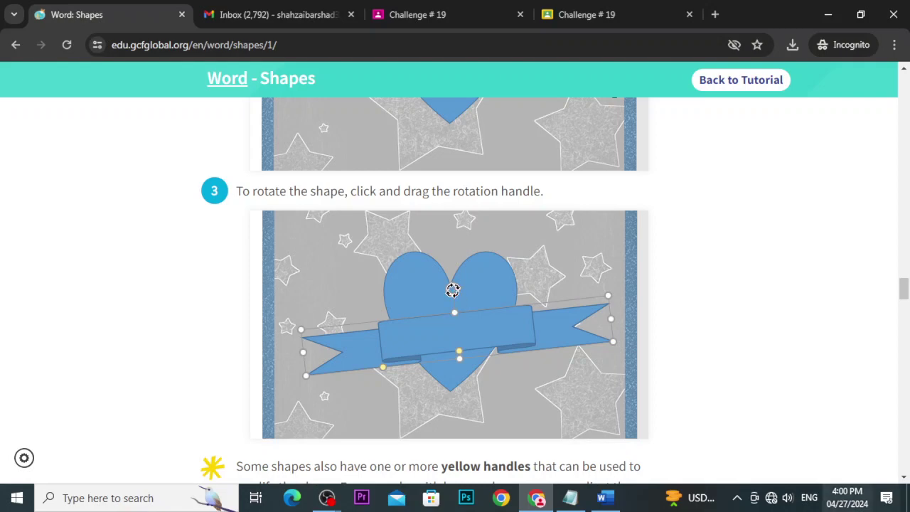
{"action": "left_click", "coordinate": [605, 498]}
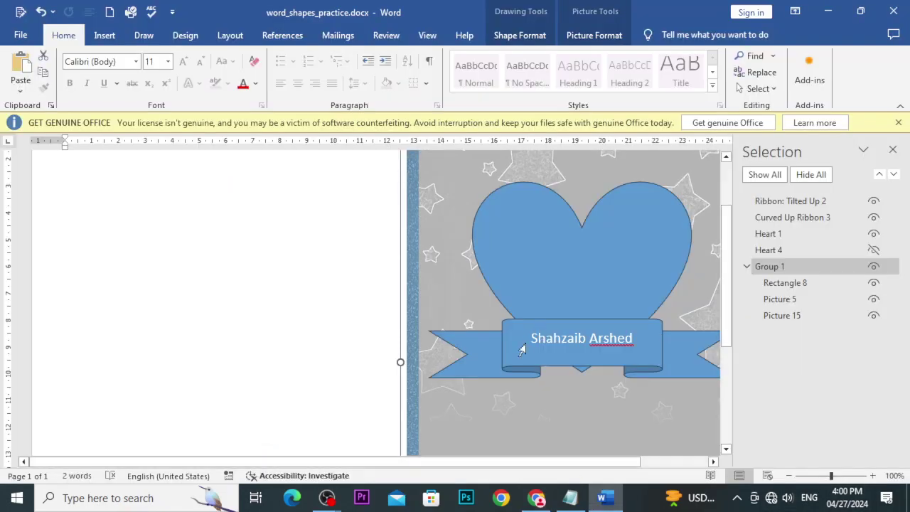
- Rotate the Ribbon: Tilted Up 2 banner clockwise so it tilts diagonally across the heart
{"action": "triple_click", "coordinate": [512, 355]}
{"action": "left_click", "coordinate": [488, 380]}
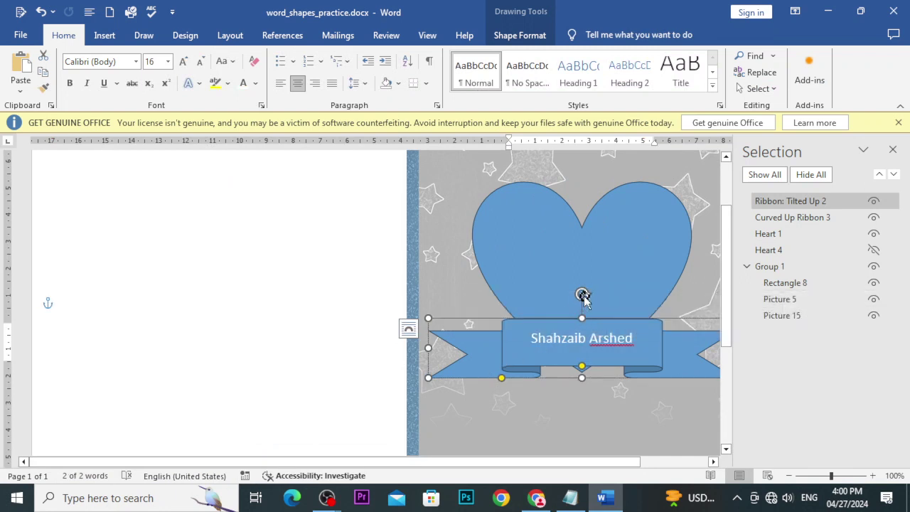
{"action": "left_click_drag", "start_coordinate": [583, 295], "coordinate": [613, 280]}
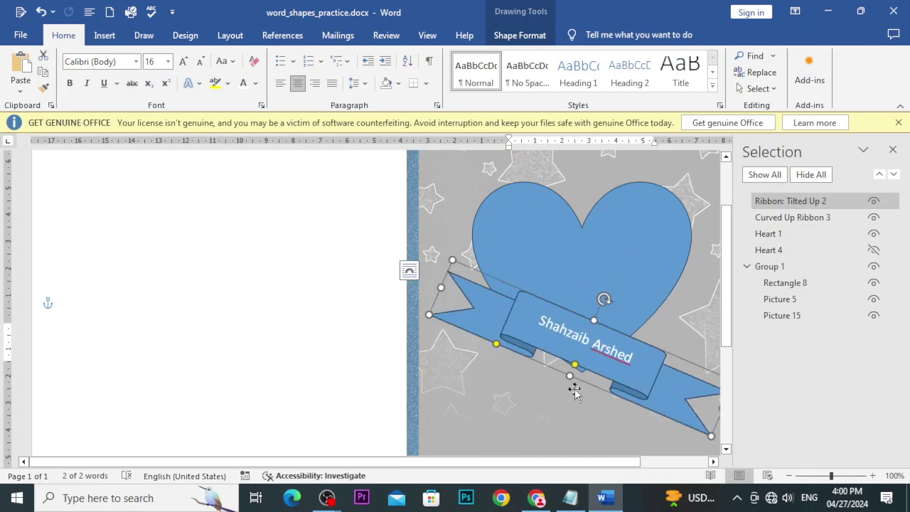
{"action": "left_click", "coordinate": [538, 500]}
- Scroll the GCFGlobal tutorial down to its 'Modifying shapes' section
{"action": "scroll", "coordinate": [428, 375], "scroll_direction": "down", "scroll_amount": 3}
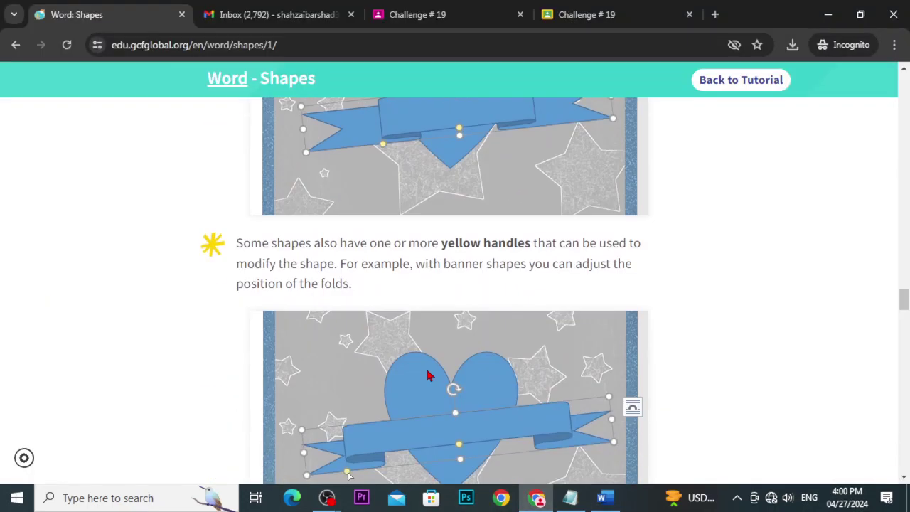
{"action": "scroll", "coordinate": [428, 375], "scroll_direction": "down", "scroll_amount": 2}
{"action": "scroll", "coordinate": [428, 375], "scroll_direction": "down", "scroll_amount": 1}
{"action": "scroll", "coordinate": [421, 335], "scroll_direction": "down", "scroll_amount": 1}
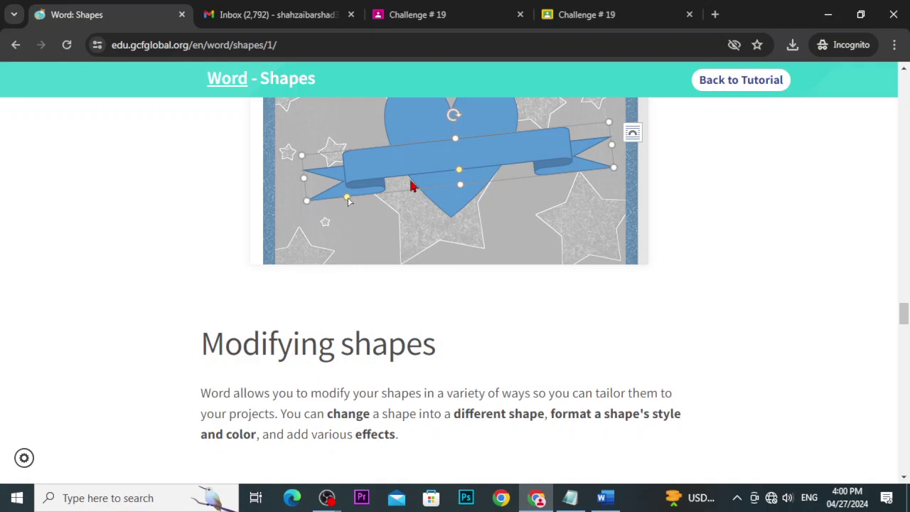
{"action": "scroll", "coordinate": [481, 205], "scroll_direction": "down", "scroll_amount": 4}
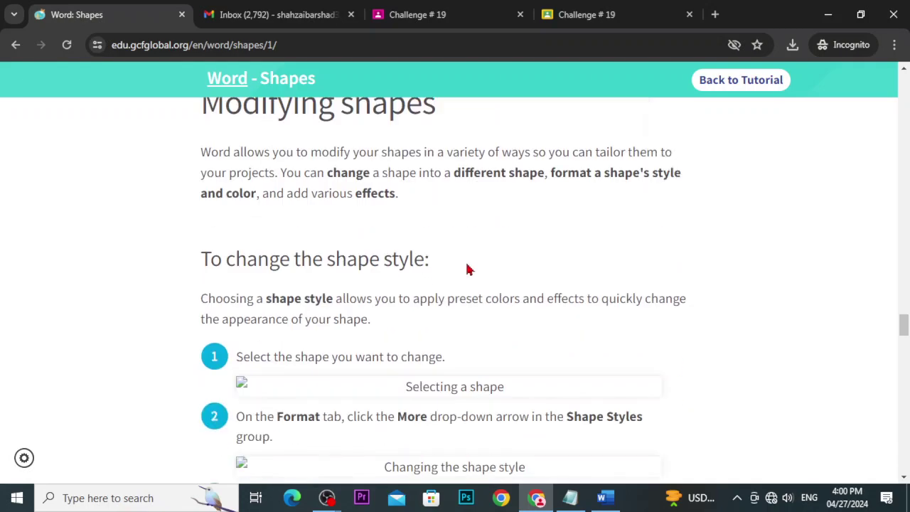
{"action": "scroll", "coordinate": [455, 274], "scroll_direction": "up", "scroll_amount": 3}
{"action": "scroll", "coordinate": [412, 287], "scroll_direction": "up", "scroll_amount": 1}
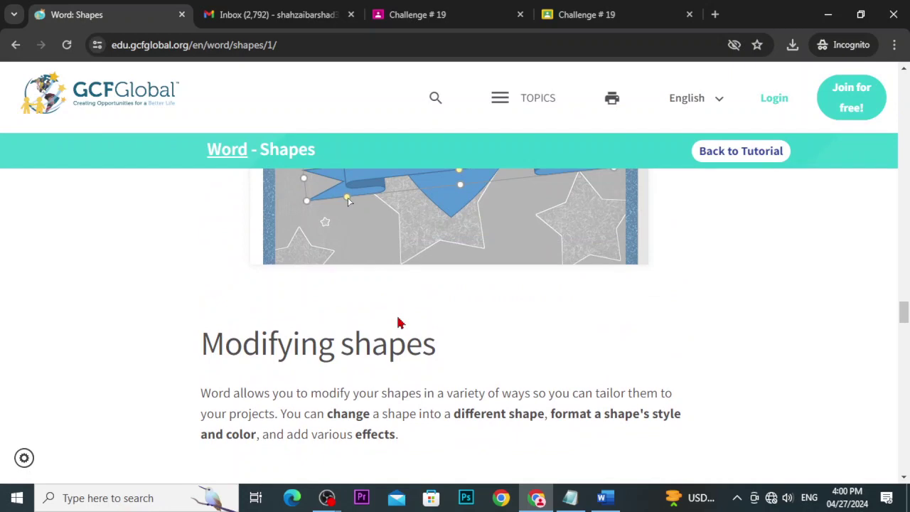
{"action": "scroll", "coordinate": [371, 318], "scroll_direction": "down", "scroll_amount": 1}
{"action": "scroll", "coordinate": [371, 318], "scroll_direction": "down", "scroll_amount": 2}
{"action": "scroll", "coordinate": [371, 317], "scroll_direction": "down", "scroll_amount": 1}
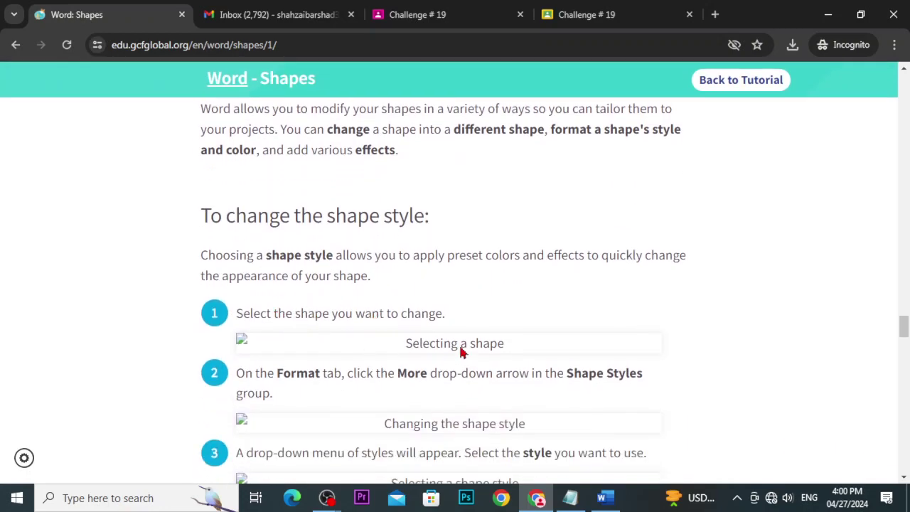
{"action": "scroll", "coordinate": [461, 352], "scroll_direction": "down", "scroll_amount": 2}
{"action": "scroll", "coordinate": [461, 352], "scroll_direction": "down", "scroll_amount": 3}
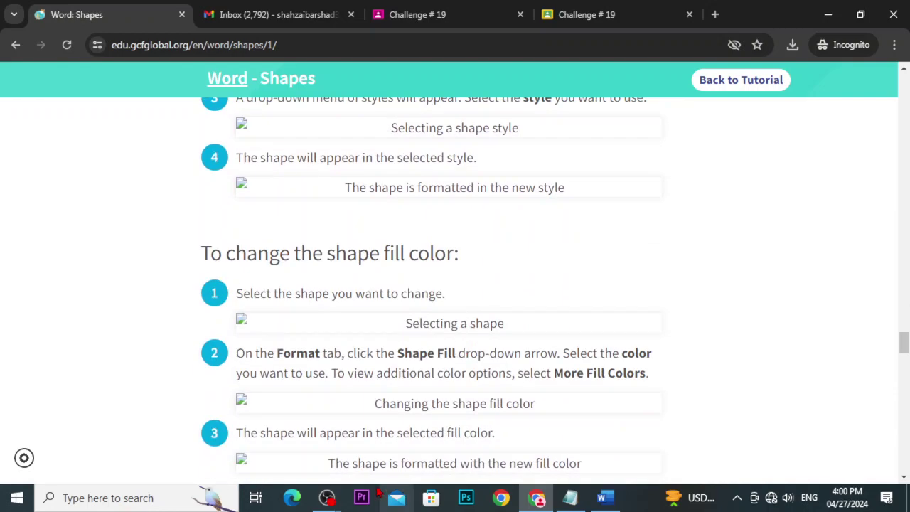
- Read steps 1–3 of 'To change the shape style', then return to the Word document
{"action": "left_click", "coordinate": [326, 498]}
{"action": "left_click", "coordinate": [307, 464]}
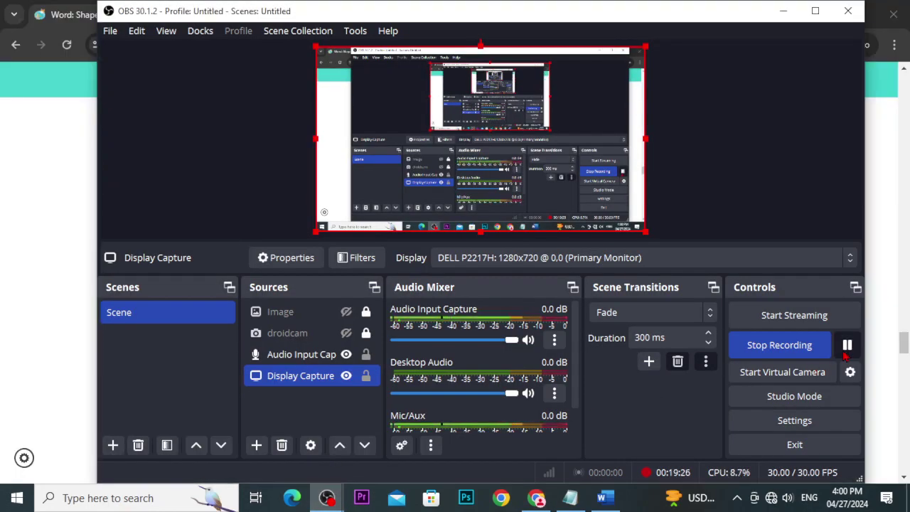
{"action": "left_click", "coordinate": [847, 345]}
{"action": "left_click", "coordinate": [783, 10]}
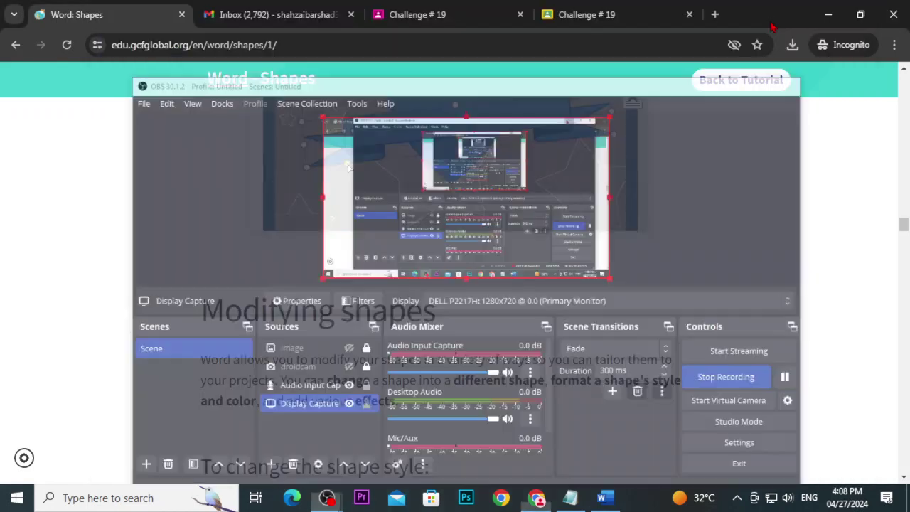
{"action": "scroll", "coordinate": [302, 324], "scroll_direction": "down", "scroll_amount": 2}
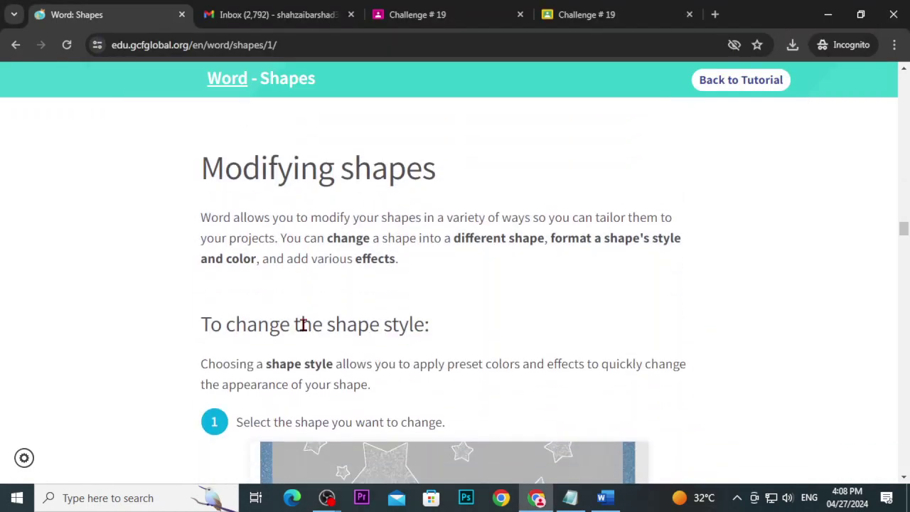
{"action": "scroll", "coordinate": [302, 324], "scroll_direction": "down", "scroll_amount": 2}
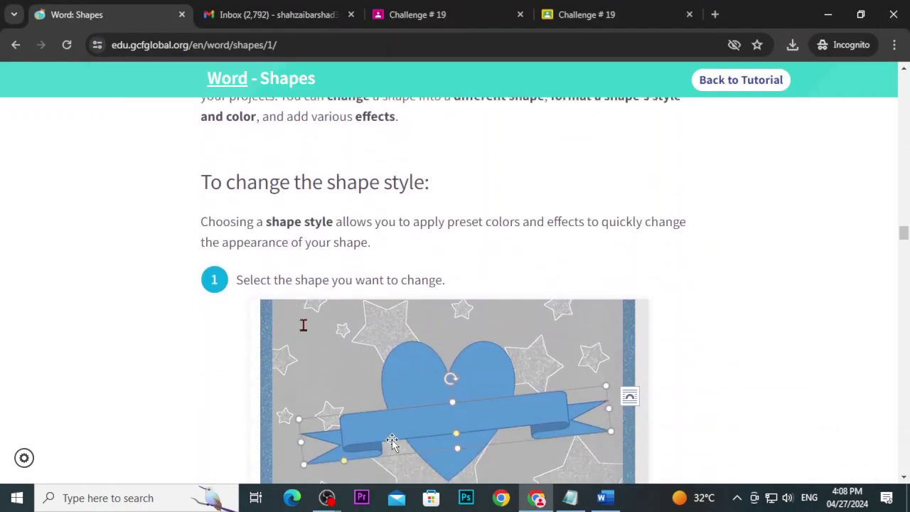
{"action": "scroll", "coordinate": [334, 312], "scroll_direction": "down", "scroll_amount": 3}
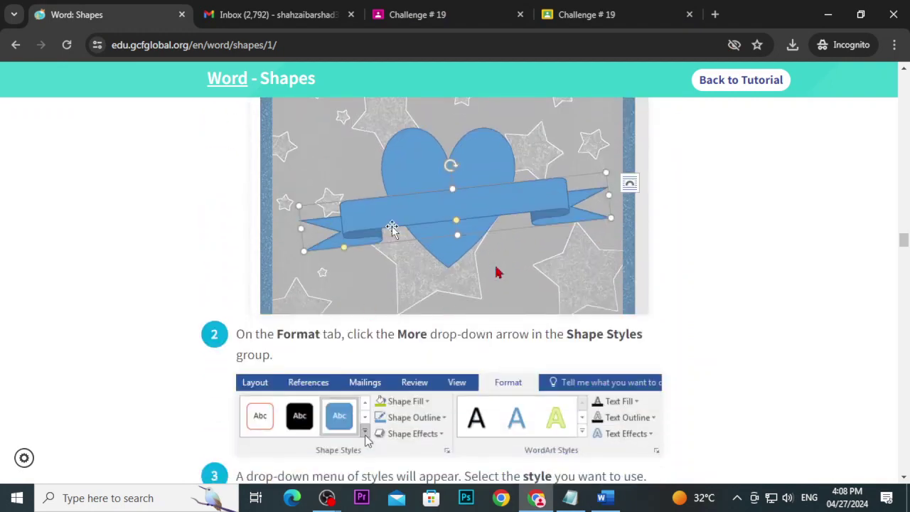
{"action": "scroll", "coordinate": [500, 272], "scroll_direction": "down", "scroll_amount": 2}
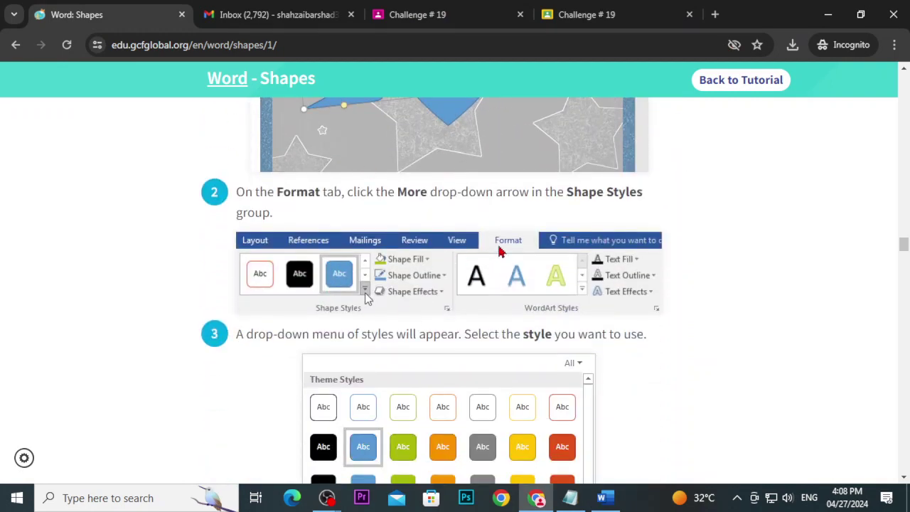
{"action": "left_click", "coordinate": [601, 497]}
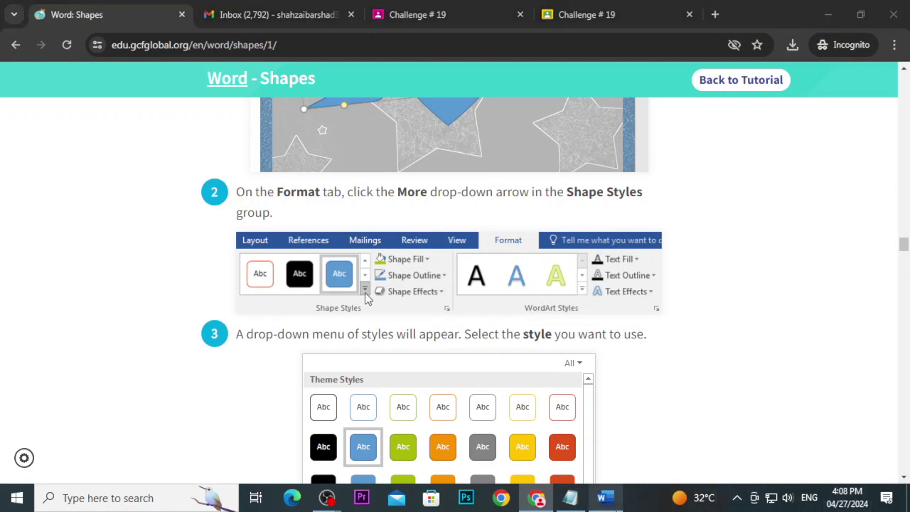
{"action": "scroll", "coordinate": [284, 341], "scroll_direction": "up", "scroll_amount": 2}
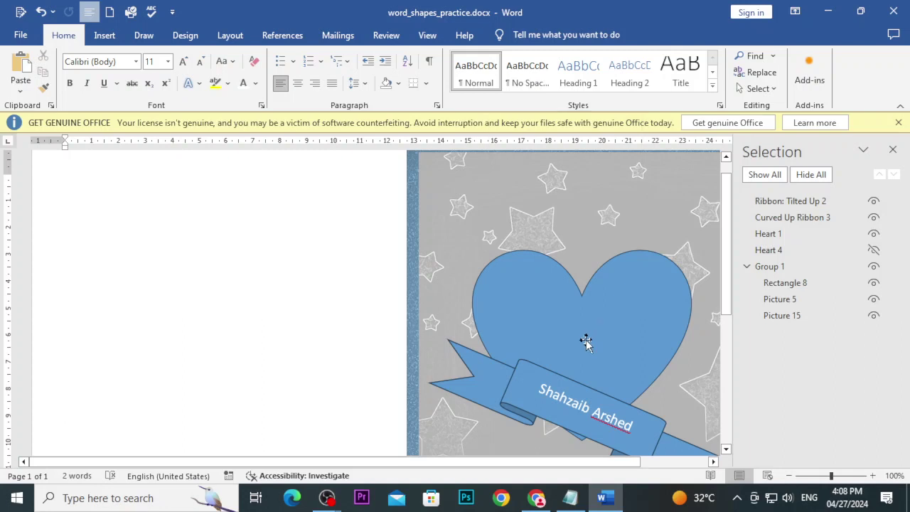
- Select the name ribbon and expand the full Shape Styles gallery under Shape Format
{"action": "triple_click", "coordinate": [512, 393]}
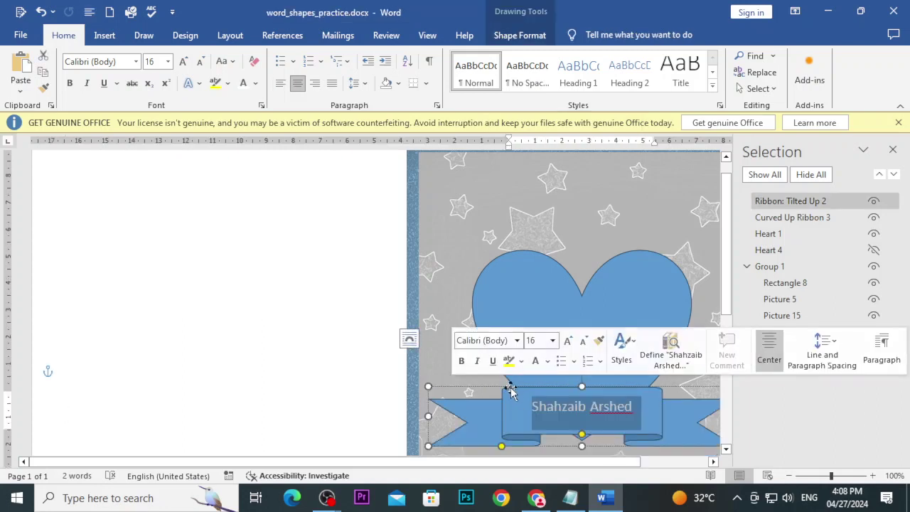
{"action": "left_click", "coordinate": [519, 35]}
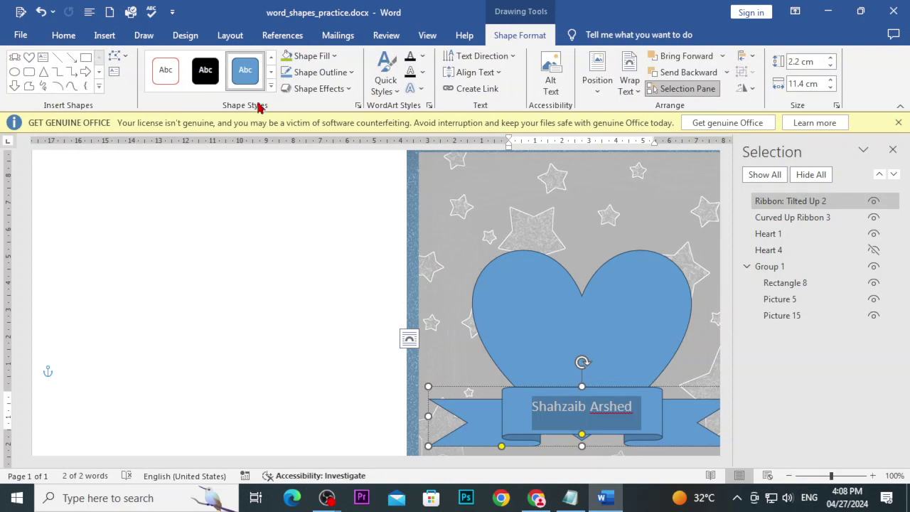
{"action": "left_click", "coordinate": [271, 85]}
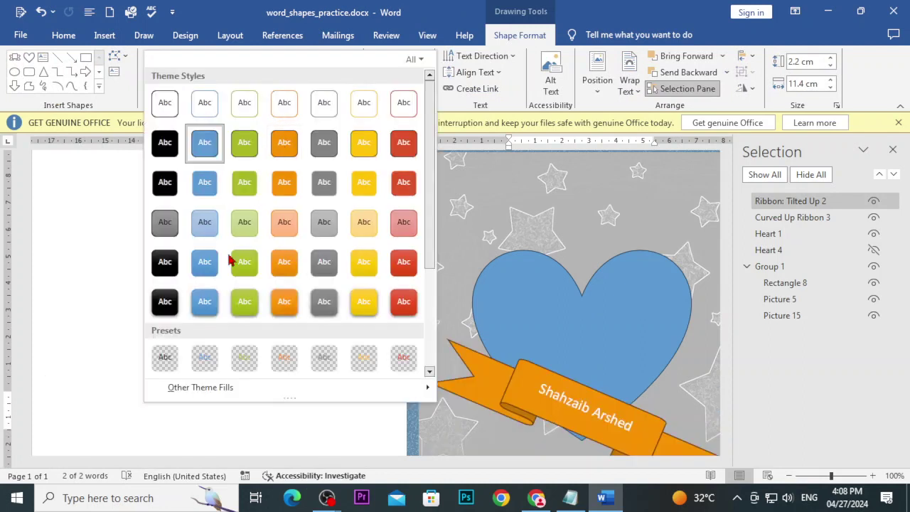
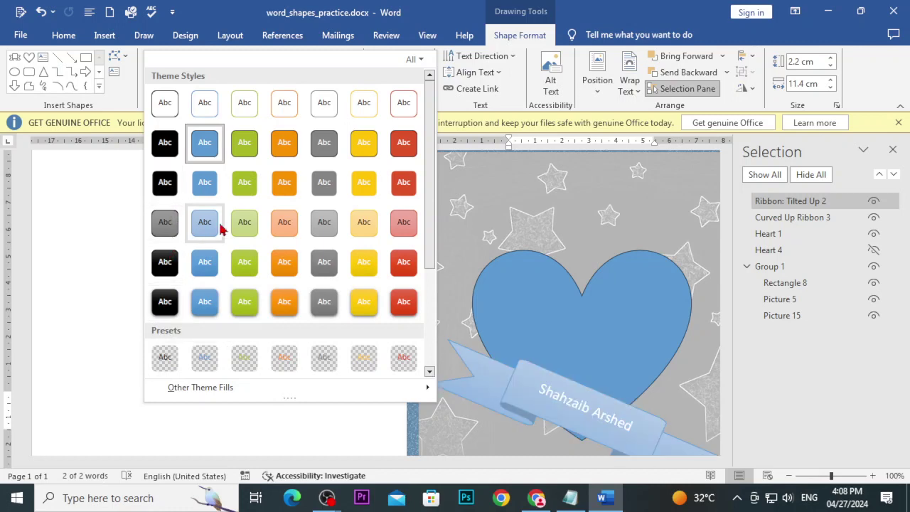
- Apply the yellow shape style to the ribbon banner and zoom out to see the whole page
{"action": "left_click", "coordinate": [367, 183]}
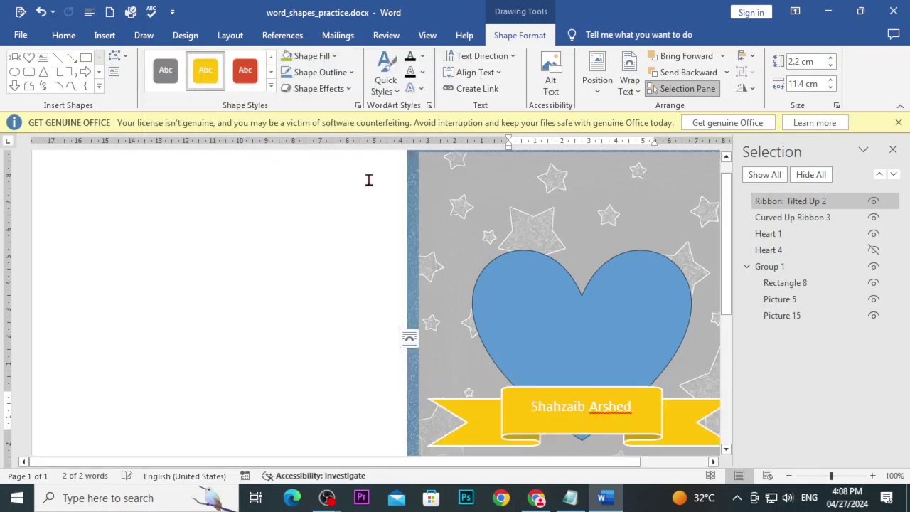
{"action": "left_click", "coordinate": [679, 243]}
{"action": "scroll", "coordinate": [684, 260], "scroll_direction": "down", "scroll_amount": 3}
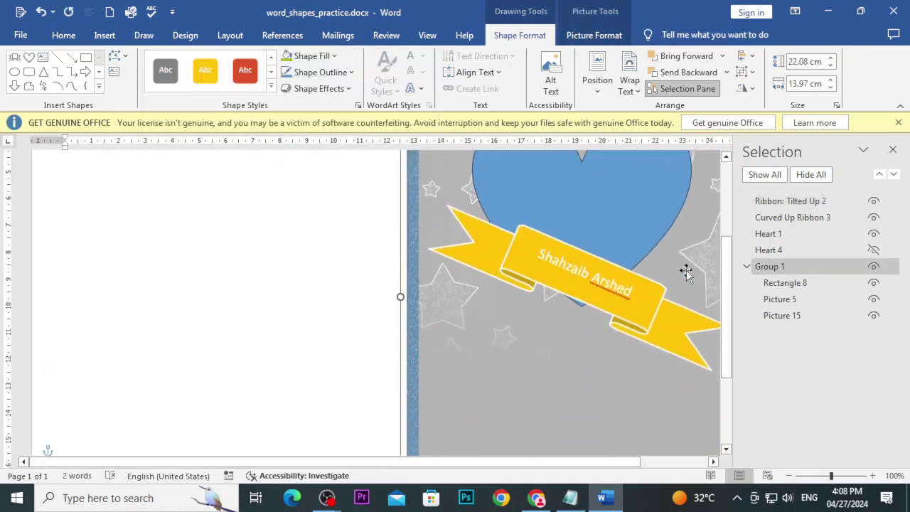
{"action": "left_click_drag", "start_coordinate": [830, 474], "coordinate": [819, 475]}
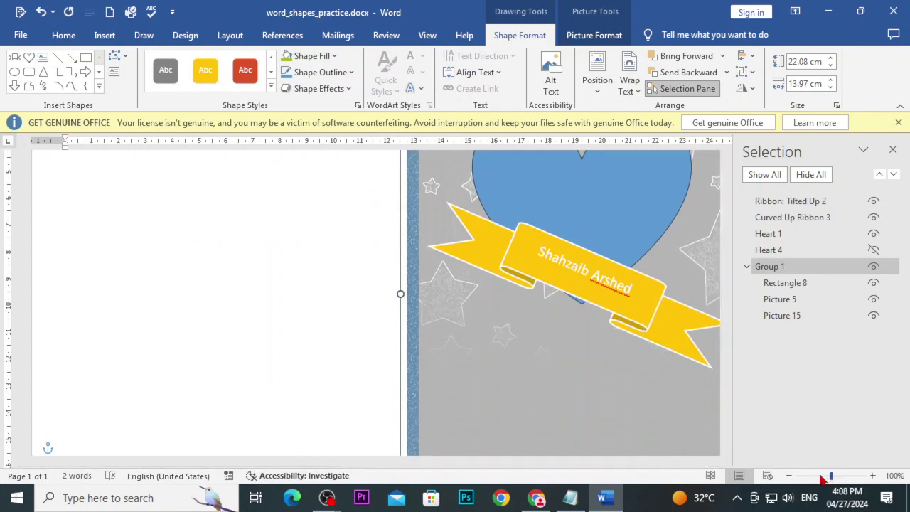
{"action": "scroll", "coordinate": [612, 386], "scroll_direction": "up", "scroll_amount": 3}
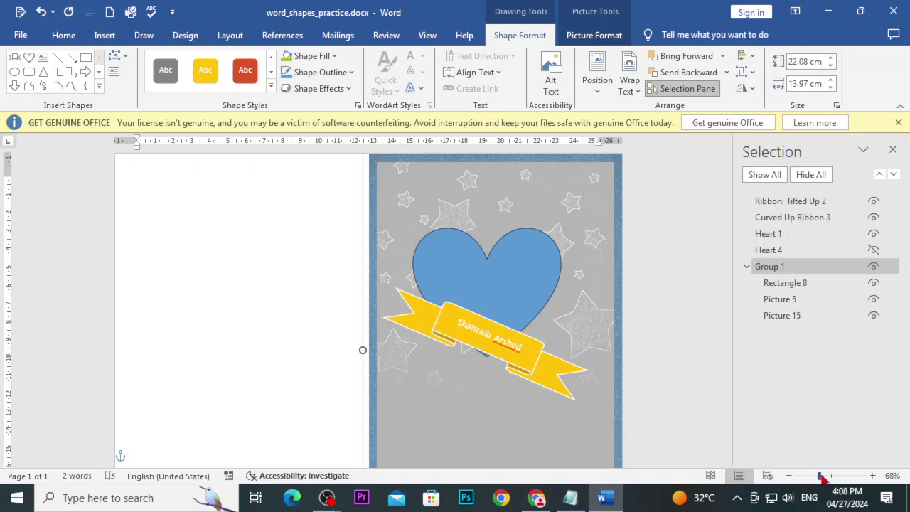
{"action": "left_click_drag", "start_coordinate": [819, 475], "coordinate": [825, 475]}
{"action": "left_click", "coordinate": [537, 498]}
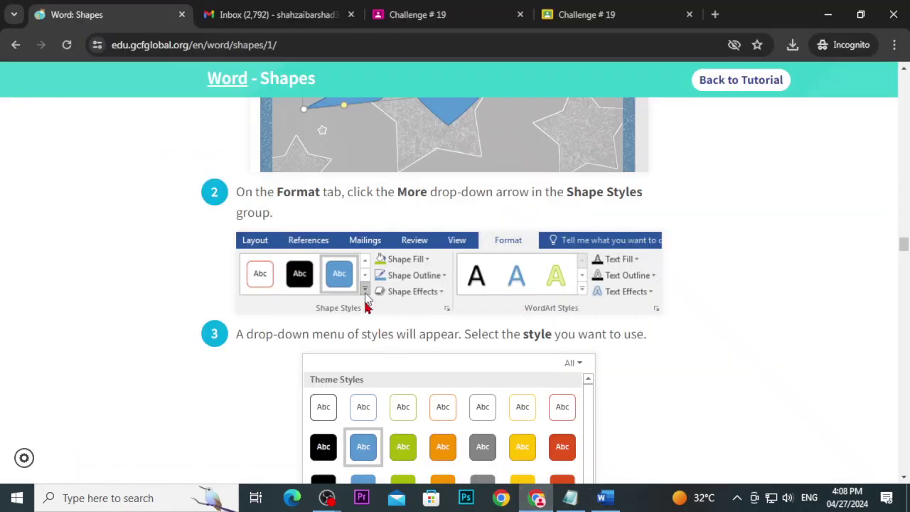
- Scroll the tutorial down to the 'To change the shape fill color' steps and the red heart example
{"action": "scroll", "coordinate": [524, 403], "scroll_direction": "down", "scroll_amount": 2}
{"action": "scroll", "coordinate": [441, 413], "scroll_direction": "down", "scroll_amount": 2}
{"action": "scroll", "coordinate": [437, 413], "scroll_direction": "down", "scroll_amount": 2}
{"action": "scroll", "coordinate": [398, 312], "scroll_direction": "down", "scroll_amount": 2}
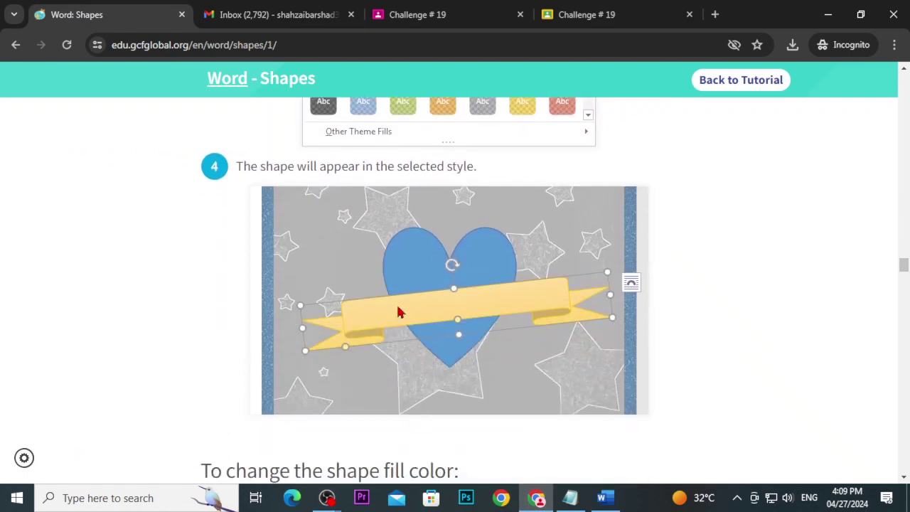
{"action": "scroll", "coordinate": [682, 339], "scroll_direction": "down", "scroll_amount": 4}
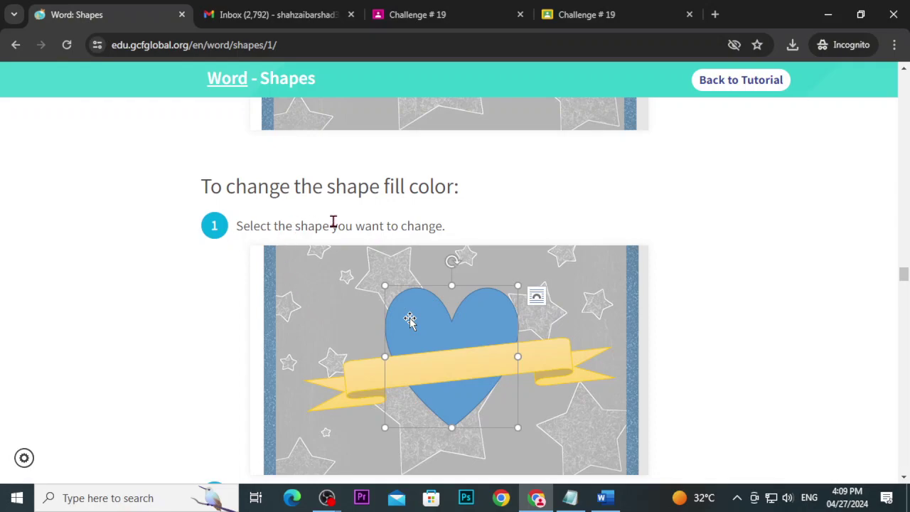
{"action": "scroll", "coordinate": [486, 316], "scroll_direction": "down", "scroll_amount": 1}
{"action": "scroll", "coordinate": [487, 317], "scroll_direction": "down", "scroll_amount": 4}
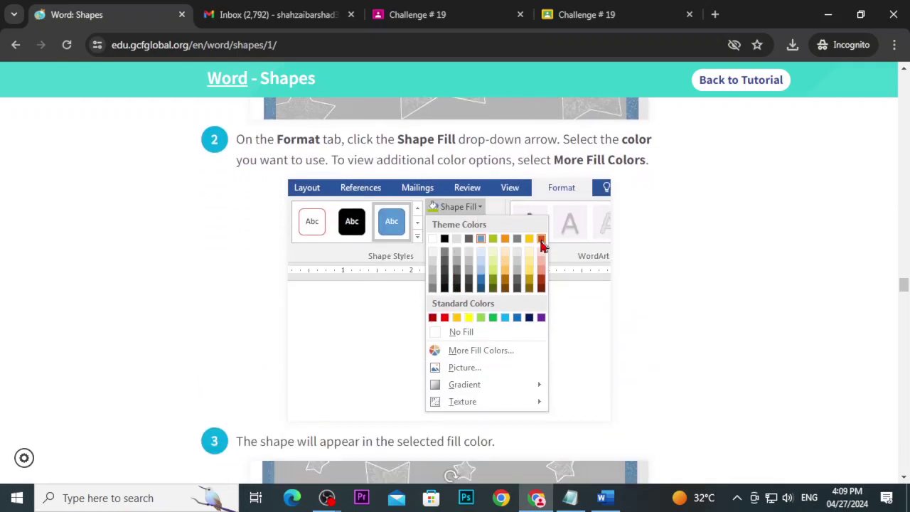
{"action": "scroll", "coordinate": [532, 441], "scroll_direction": "down", "scroll_amount": 4}
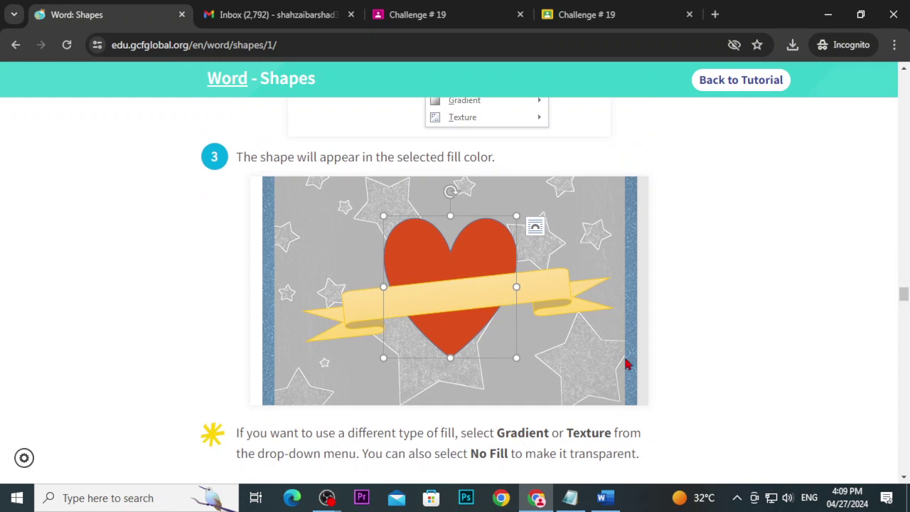
- Fill the blue heart with red
{"action": "left_click", "coordinate": [602, 498]}
{"action": "left_click", "coordinate": [508, 288]}
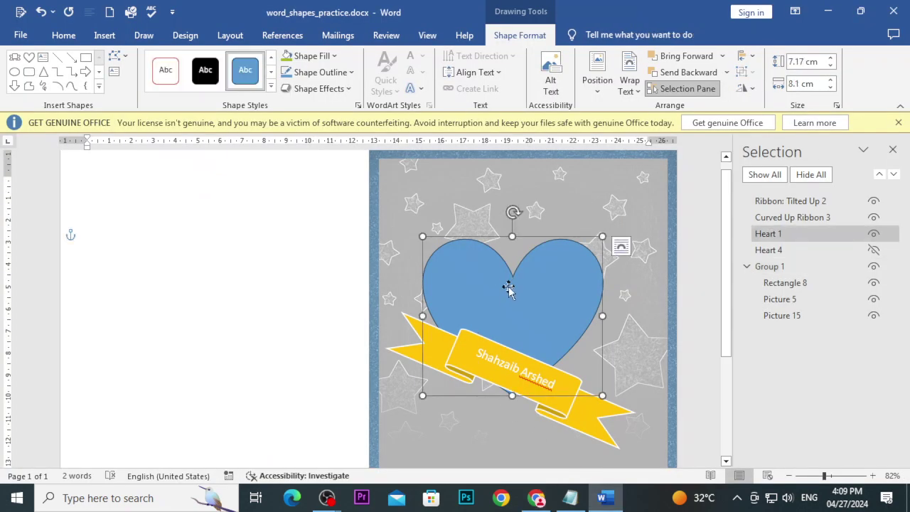
{"action": "left_click", "coordinate": [326, 57]}
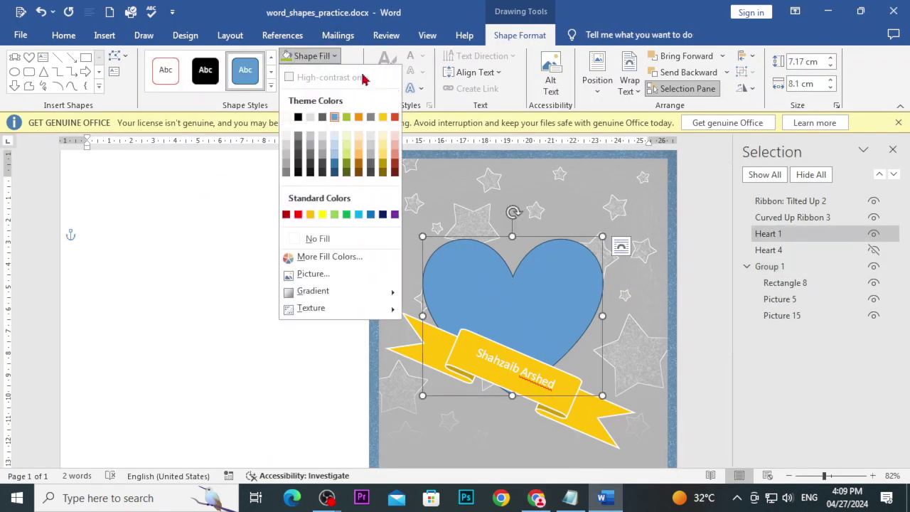
{"action": "left_click", "coordinate": [299, 214]}
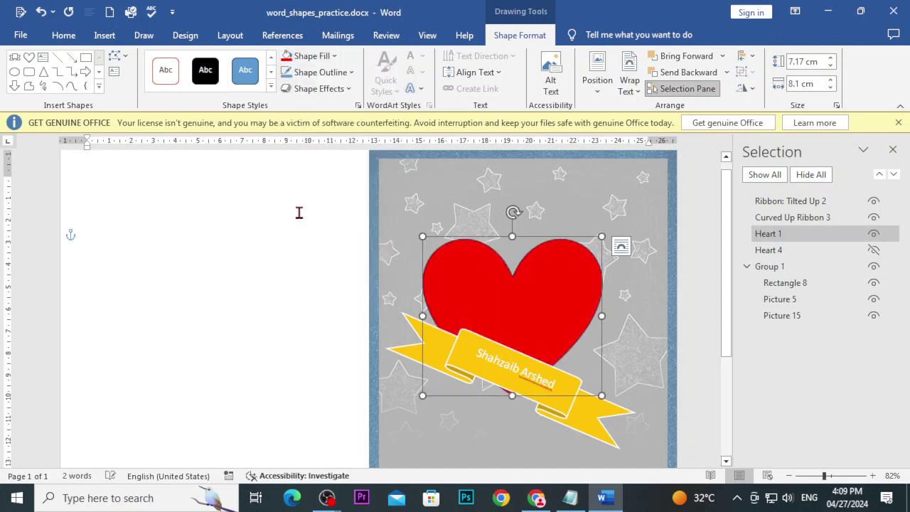
- Give the heart a yellow 3 pt outline and open the More Lines settings
{"action": "left_click", "coordinate": [349, 73]}
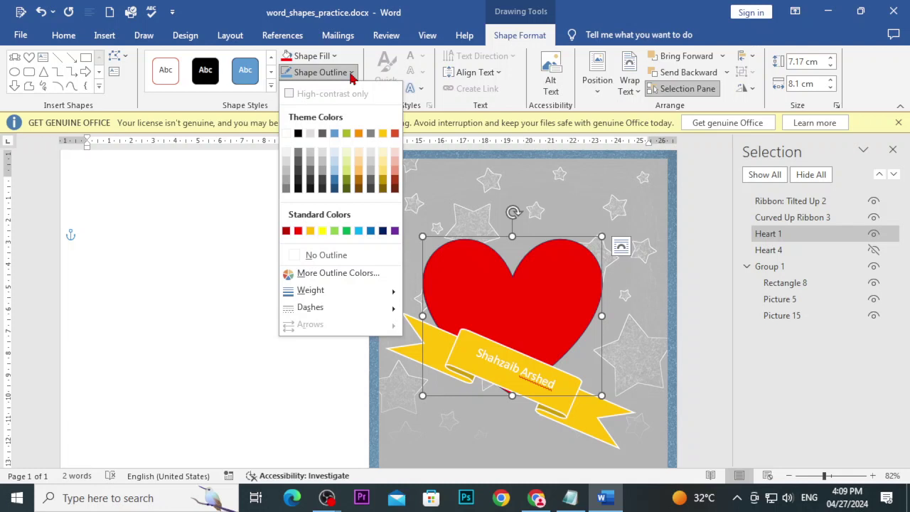
{"action": "left_click", "coordinate": [322, 230]}
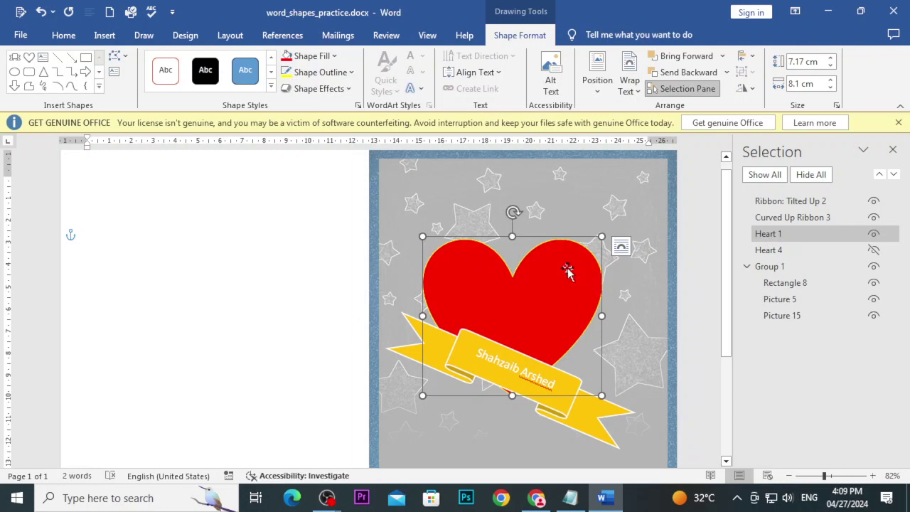
{"action": "left_click", "coordinate": [346, 72]}
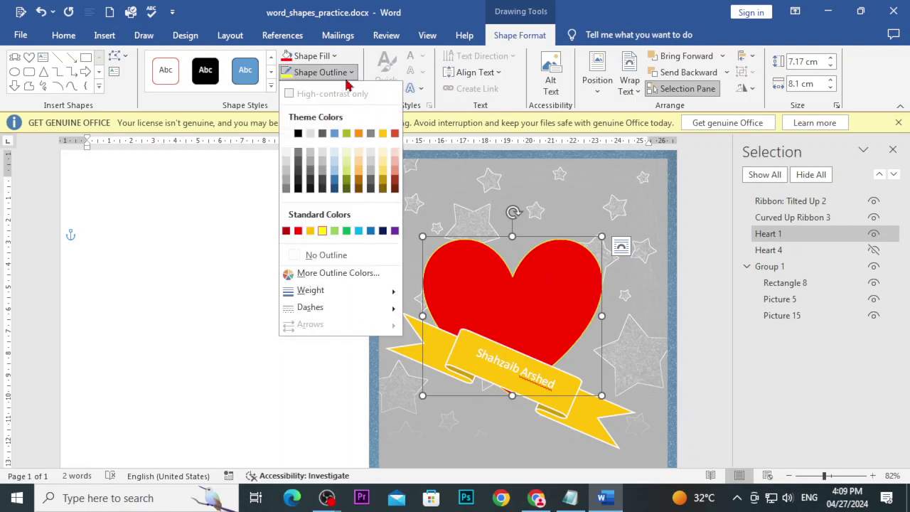
{"action": "mouse_move", "coordinate": [310, 290]}
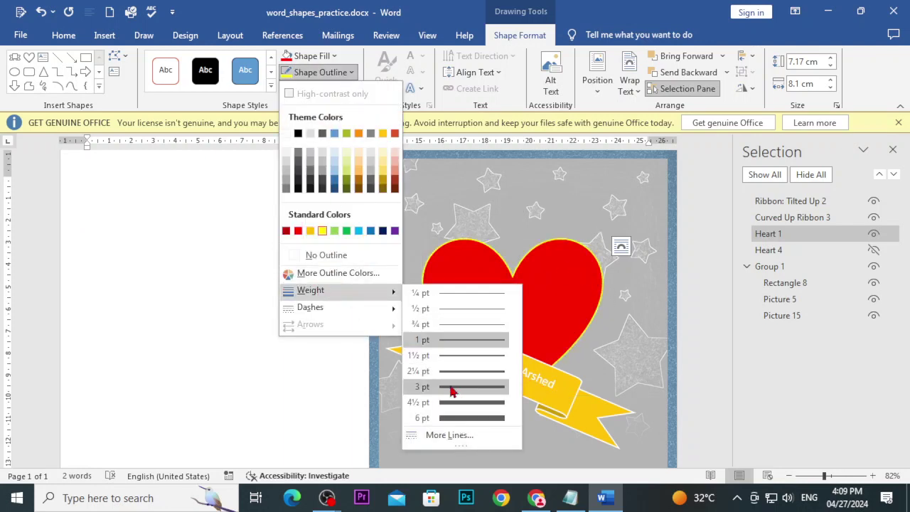
{"action": "left_click", "coordinate": [447, 394]}
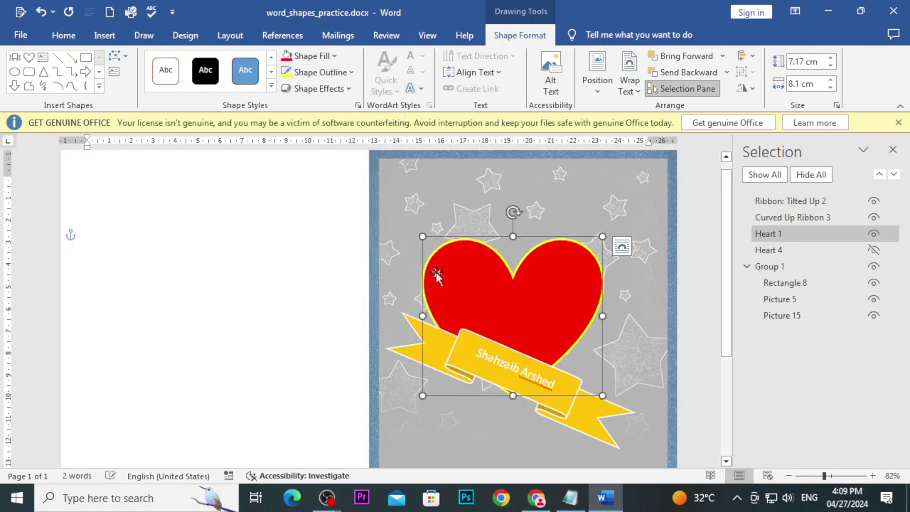
{"action": "left_click", "coordinate": [351, 72]}
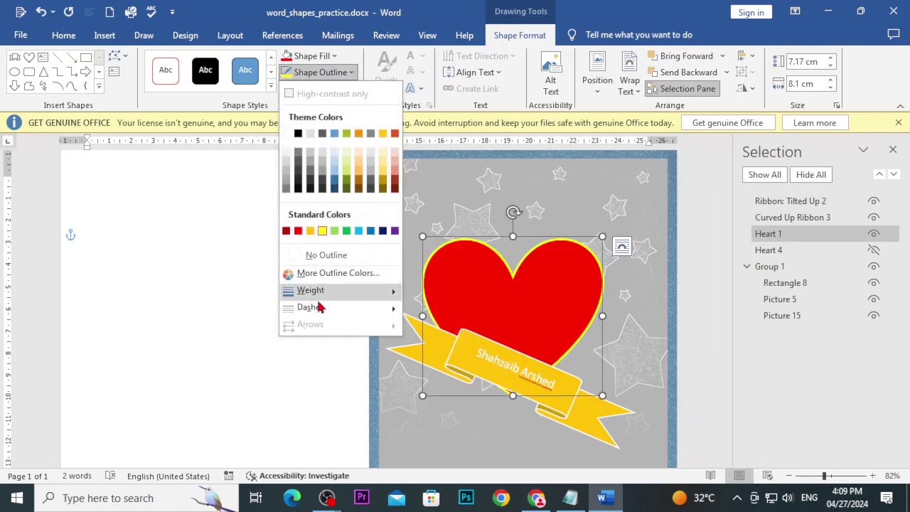
{"action": "mouse_move", "coordinate": [311, 290]}
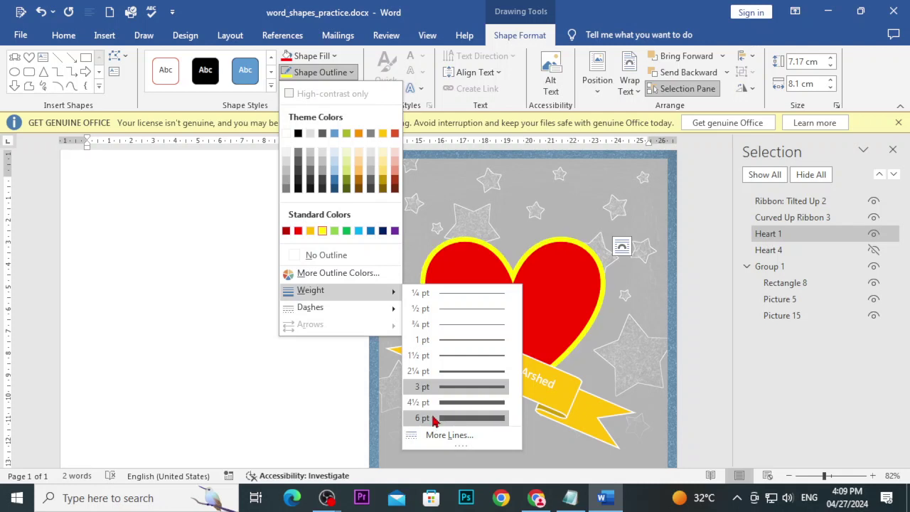
{"action": "left_click", "coordinate": [434, 434]}
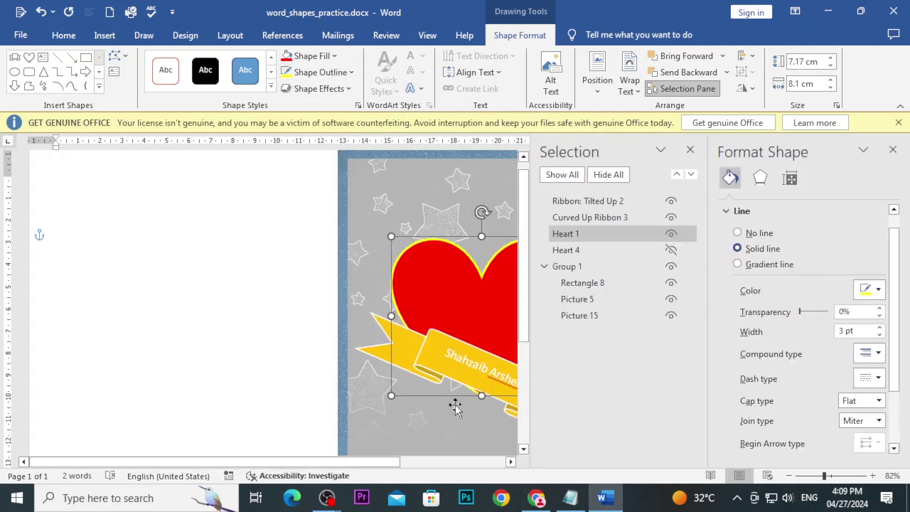
- Enter 10 as the heart's outline width in the line settings
{"action": "left_click", "coordinate": [845, 332]}
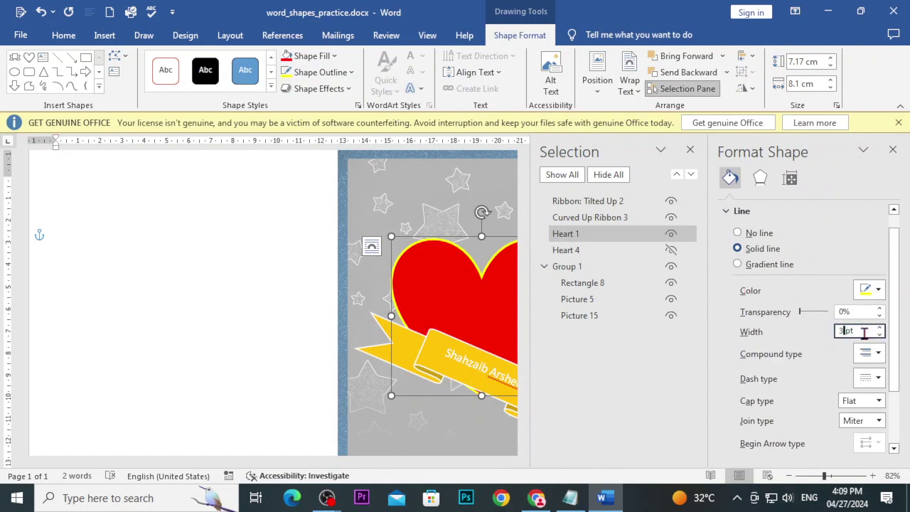
{"action": "key", "text": "BackSpace"}
{"action": "type", "text": "10"}
{"action": "key", "text": "Return"}
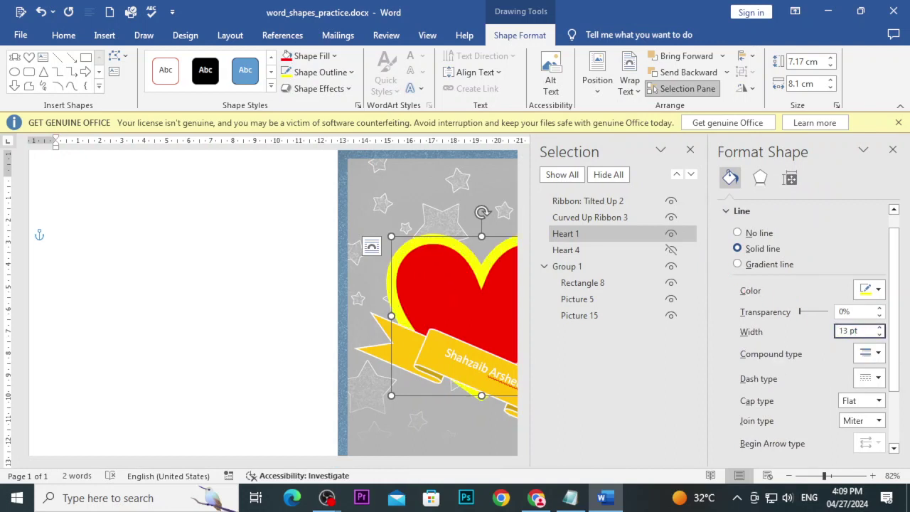
- Close the side panes and set the heart's outline weight to 6 pt
{"action": "left_click", "coordinate": [344, 171]}
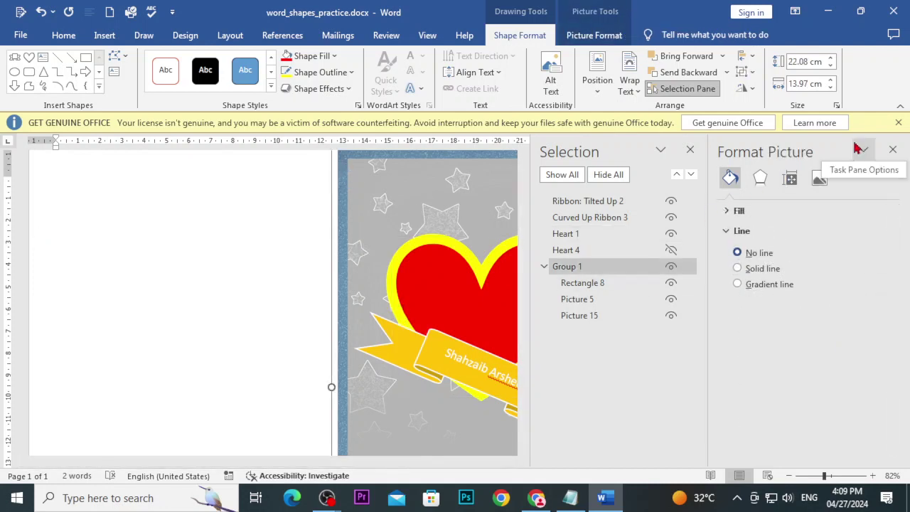
{"action": "left_click", "coordinate": [892, 148]}
{"action": "left_click", "coordinate": [890, 150]}
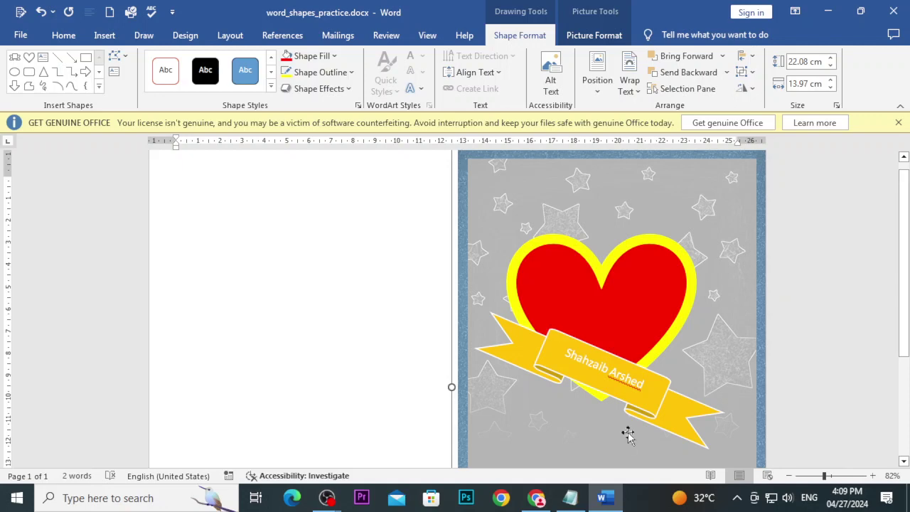
{"action": "left_click", "coordinate": [572, 310]}
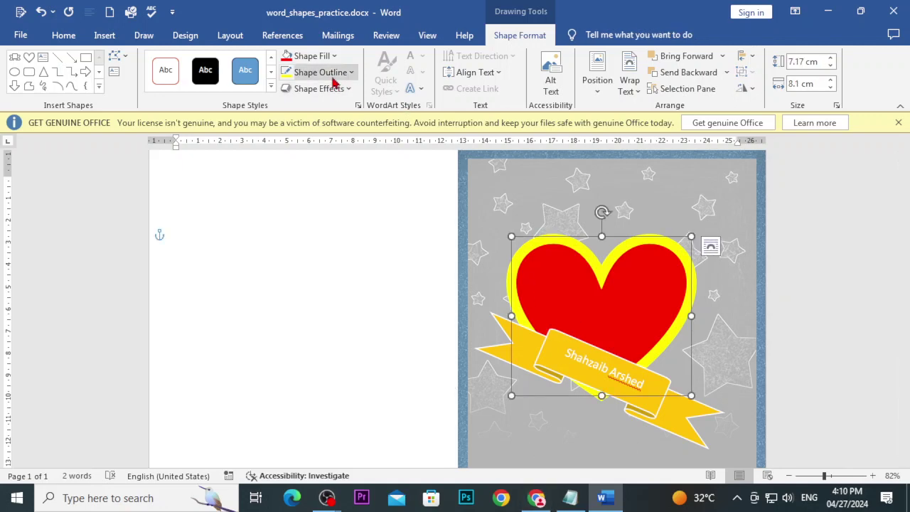
{"action": "left_click", "coordinate": [329, 72]}
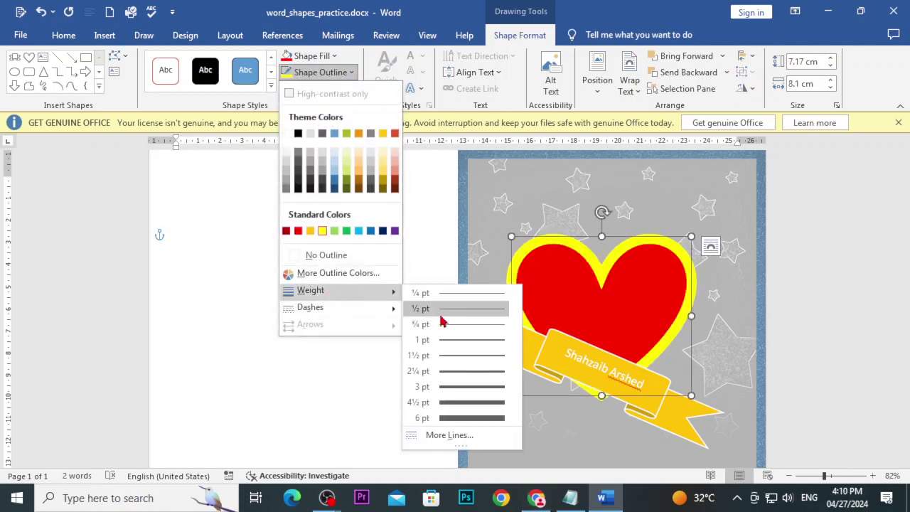
{"action": "left_click", "coordinate": [450, 416]}
{"action": "left_click", "coordinate": [495, 176]}
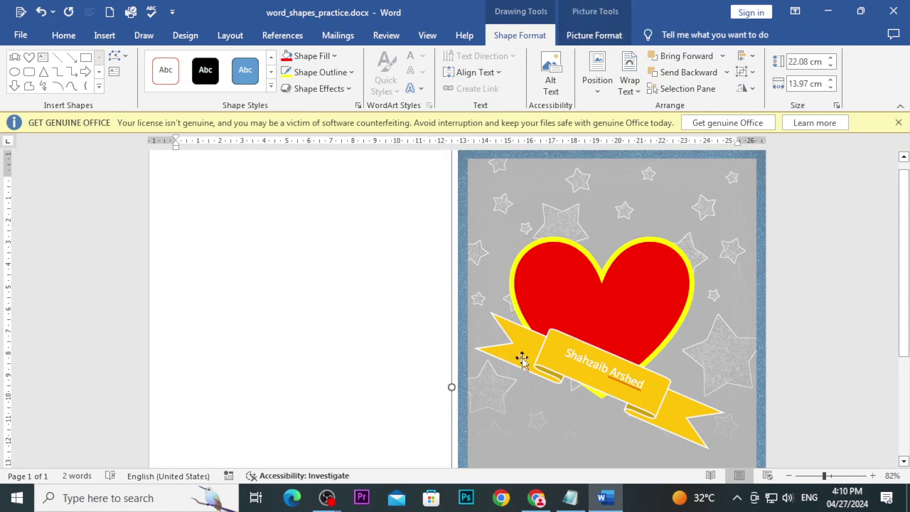
- Scroll the tutorial to the 'To add shape effects' steps and the bevelled heart example
{"action": "left_click", "coordinate": [536, 498]}
{"action": "scroll", "coordinate": [437, 407], "scroll_direction": "down", "scroll_amount": 5}
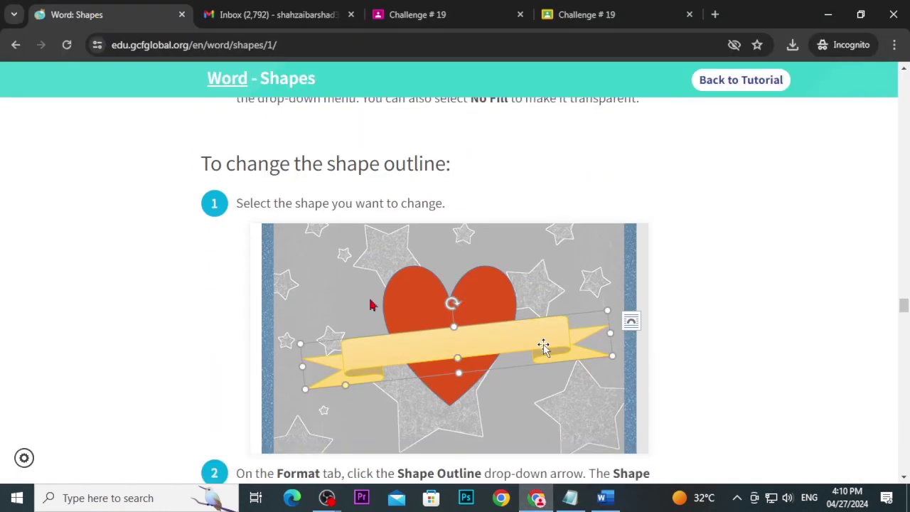
{"action": "scroll", "coordinate": [488, 364], "scroll_direction": "down", "scroll_amount": 5}
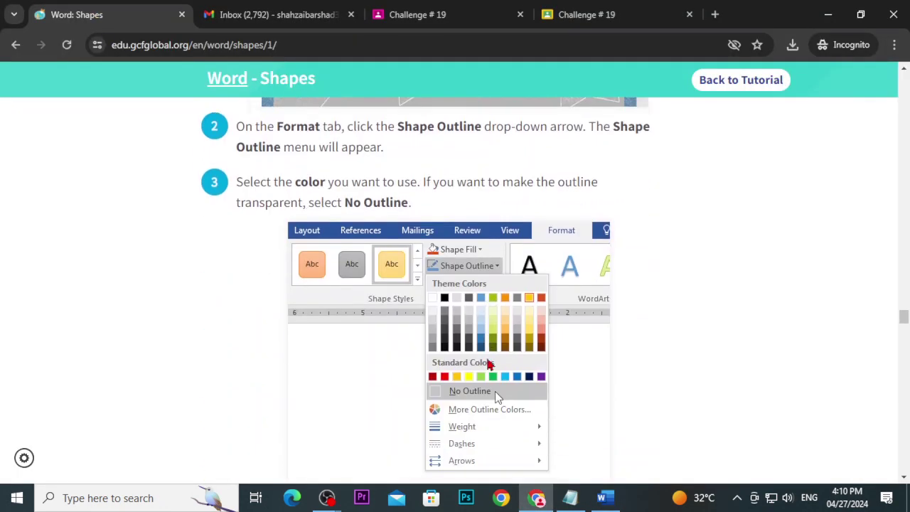
{"action": "scroll", "coordinate": [488, 359], "scroll_direction": "down", "scroll_amount": 1}
{"action": "scroll", "coordinate": [487, 349], "scroll_direction": "down", "scroll_amount": 1}
{"action": "scroll", "coordinate": [486, 336], "scroll_direction": "down", "scroll_amount": 2}
{"action": "scroll", "coordinate": [487, 336], "scroll_direction": "up", "scroll_amount": 3}
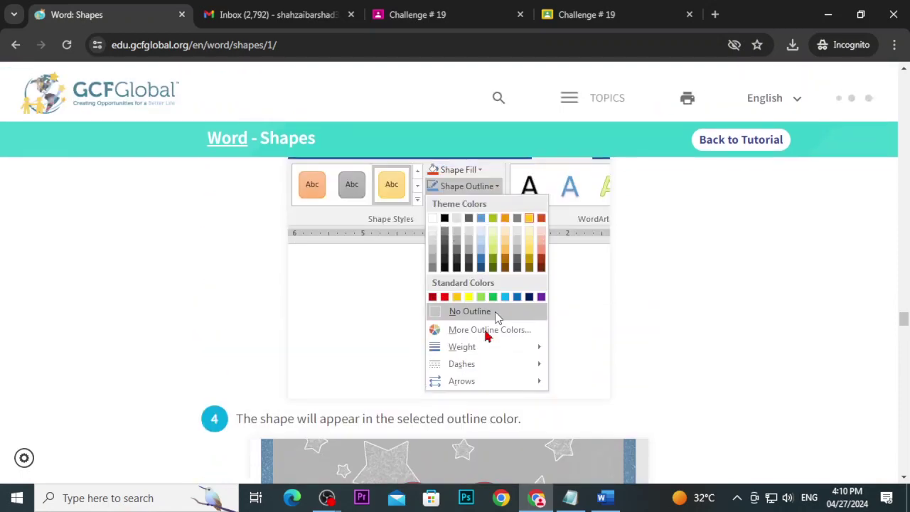
{"action": "scroll", "coordinate": [486, 336], "scroll_direction": "down", "scroll_amount": 5}
{"action": "scroll", "coordinate": [486, 336], "scroll_direction": "down", "scroll_amount": 4}
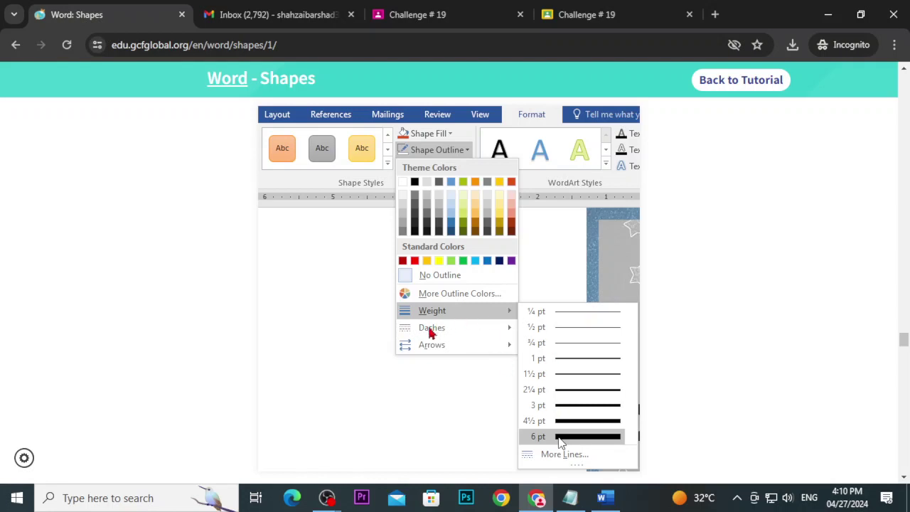
{"action": "scroll", "coordinate": [430, 332], "scroll_direction": "down", "scroll_amount": 4}
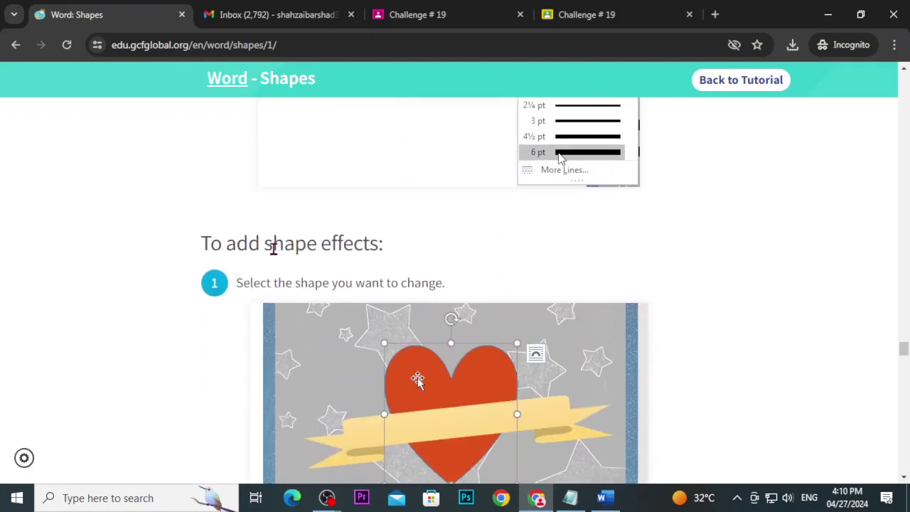
{"action": "scroll", "coordinate": [325, 250], "scroll_direction": "down", "scroll_amount": 2}
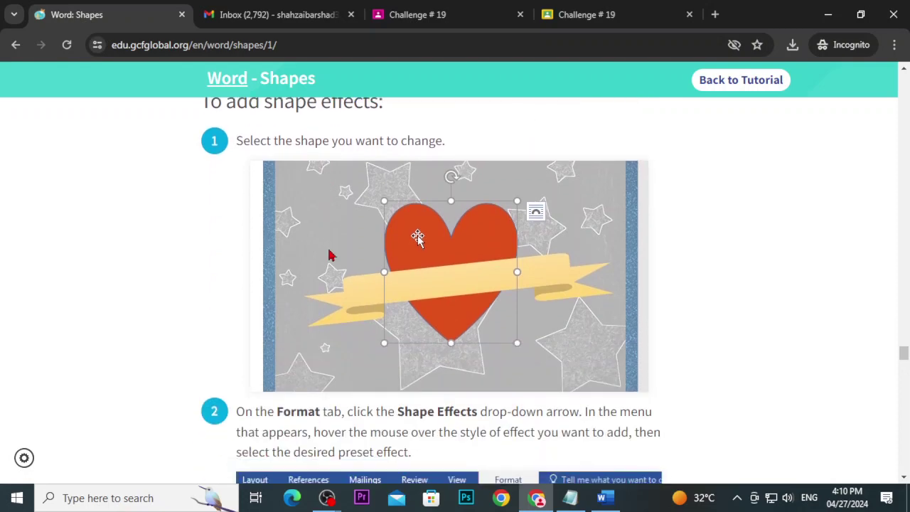
{"action": "scroll", "coordinate": [402, 243], "scroll_direction": "down", "scroll_amount": 3}
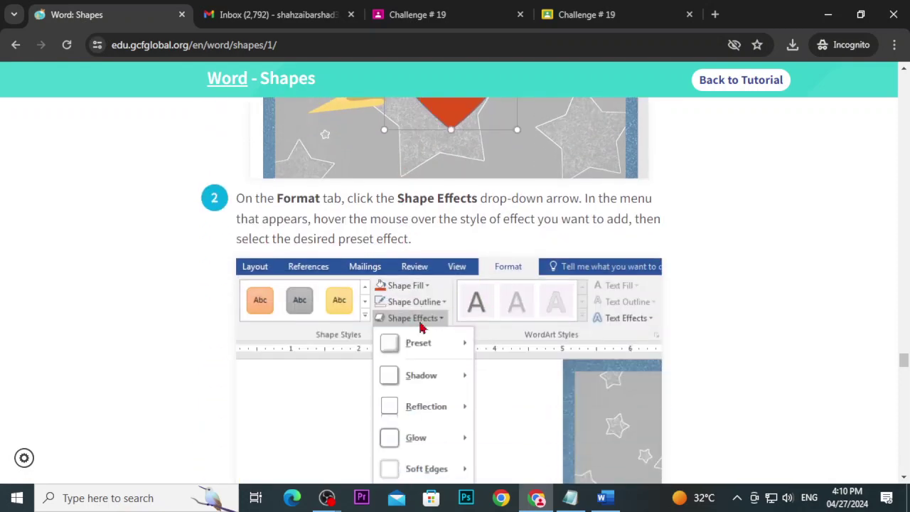
{"action": "scroll", "coordinate": [416, 348], "scroll_direction": "down", "scroll_amount": 1}
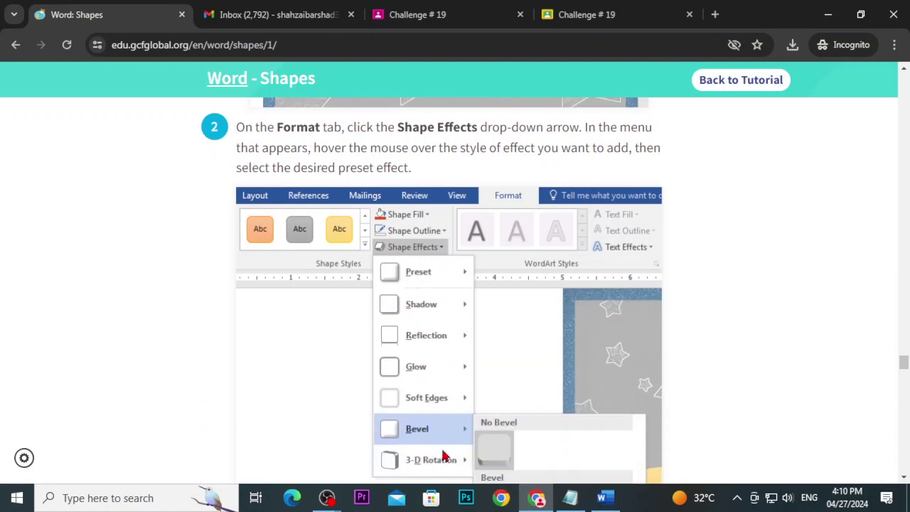
{"action": "scroll", "coordinate": [519, 297], "scroll_direction": "down", "scroll_amount": 2}
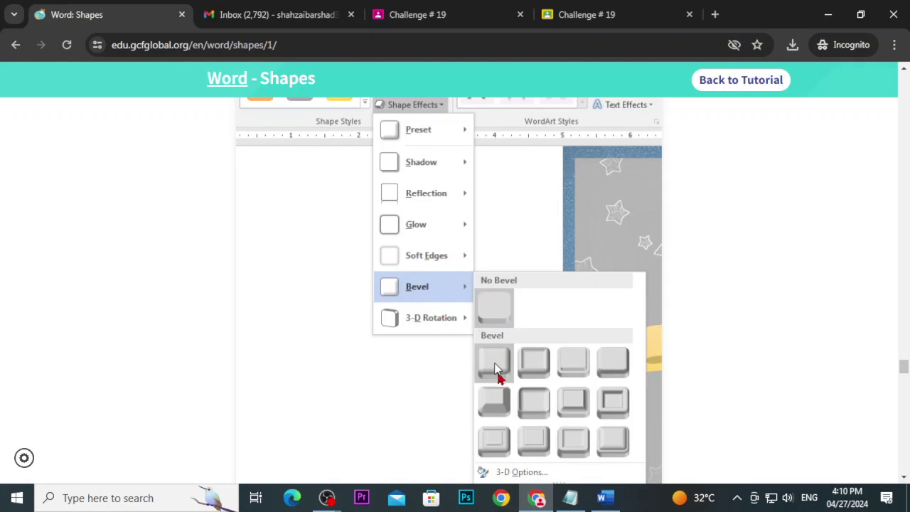
{"action": "scroll", "coordinate": [496, 370], "scroll_direction": "down", "scroll_amount": 4}
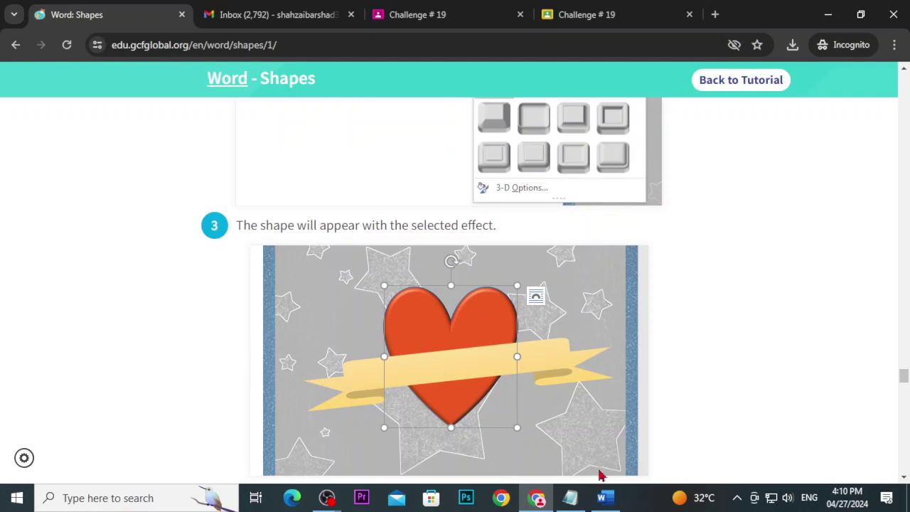
- Give the heart a red glow variation from Shape Effects > Glow
{"action": "left_click", "coordinate": [602, 497]}
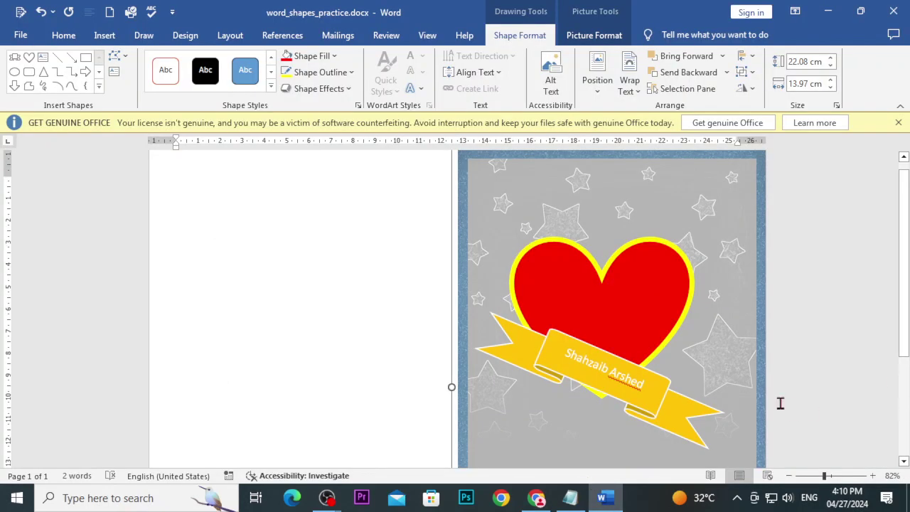
{"action": "left_click", "coordinate": [642, 305]}
{"action": "left_click", "coordinate": [299, 89]}
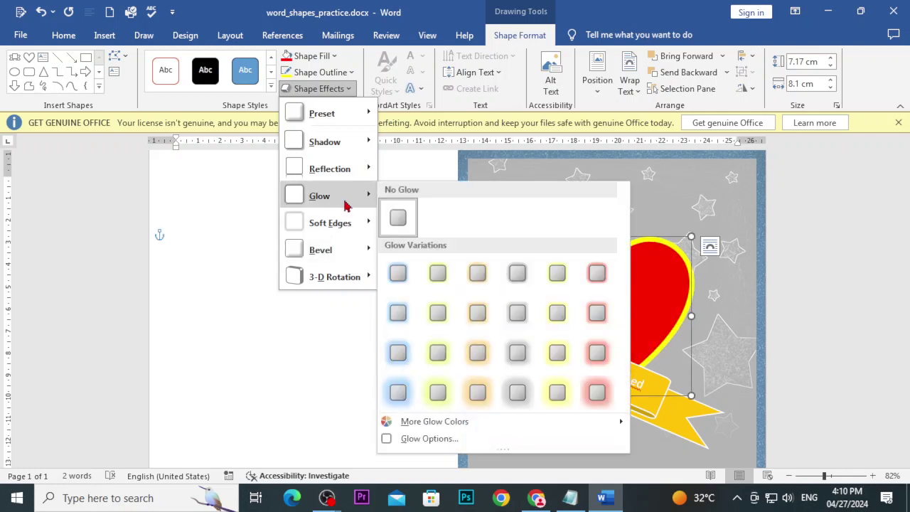
{"action": "mouse_move", "coordinate": [319, 196]}
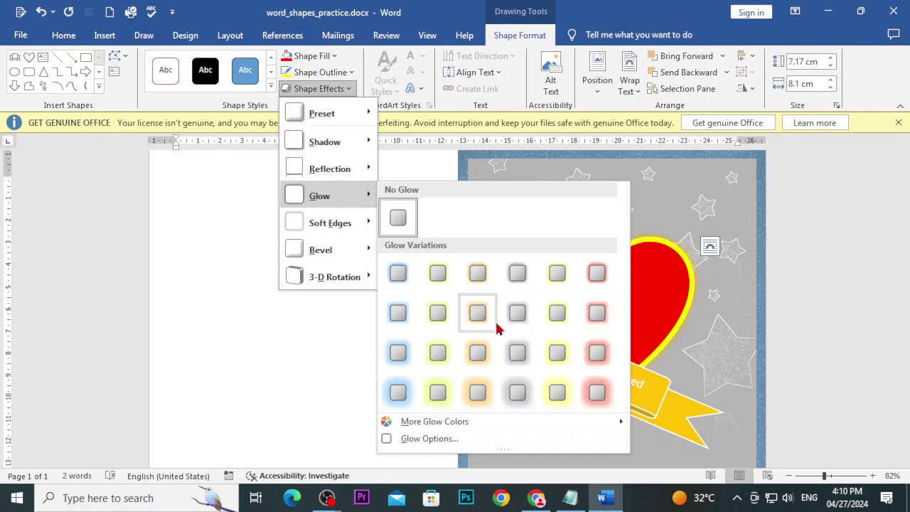
{"action": "left_click", "coordinate": [596, 396]}
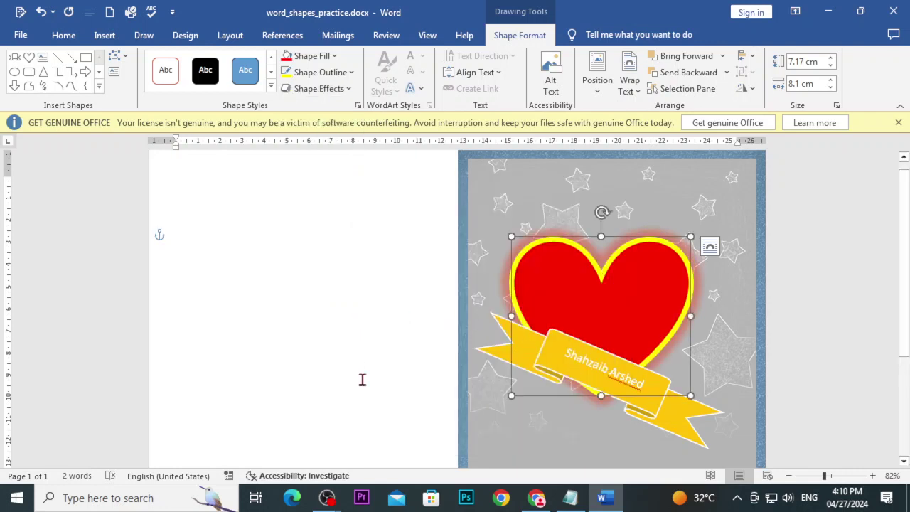
{"action": "left_click", "coordinate": [536, 497]}
- Scroll the tutorial to 'To change to a different shape' and its Edit Shape step
{"action": "scroll", "coordinate": [573, 368], "scroll_direction": "down", "scroll_amount": 5}
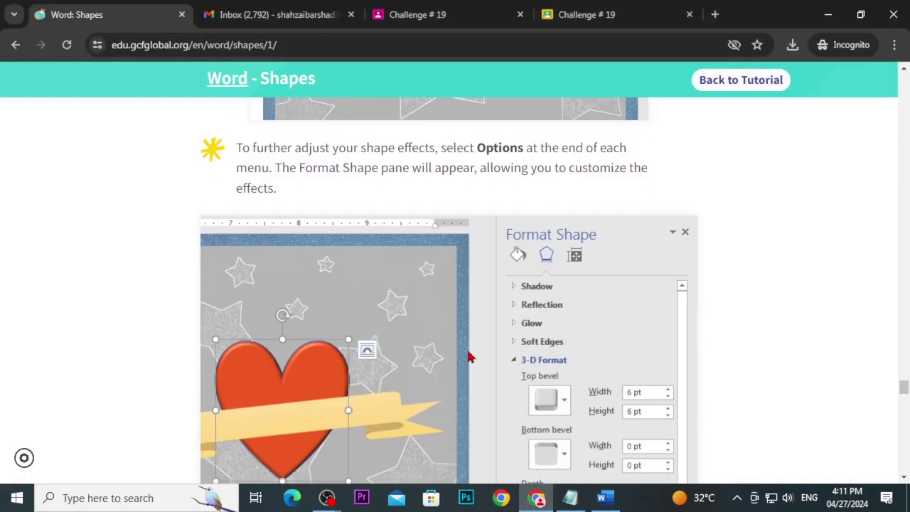
{"action": "scroll", "coordinate": [468, 356], "scroll_direction": "down", "scroll_amount": 3}
{"action": "scroll", "coordinate": [460, 355], "scroll_direction": "down", "scroll_amount": 4}
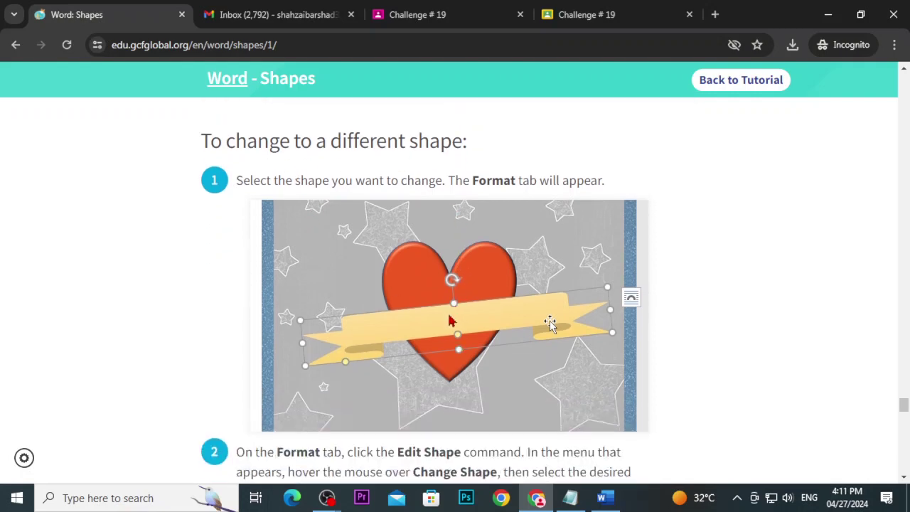
{"action": "scroll", "coordinate": [451, 320], "scroll_direction": "down", "scroll_amount": 2}
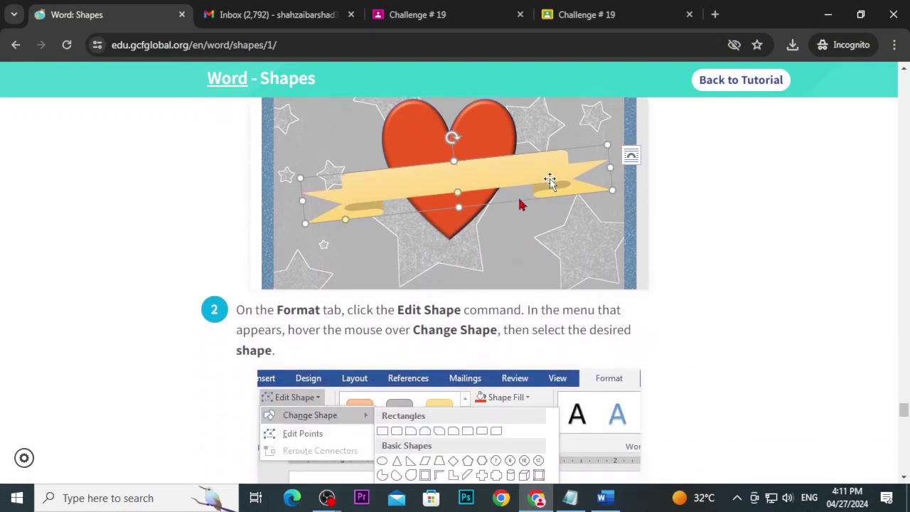
{"action": "scroll", "coordinate": [469, 227], "scroll_direction": "down", "scroll_amount": 1}
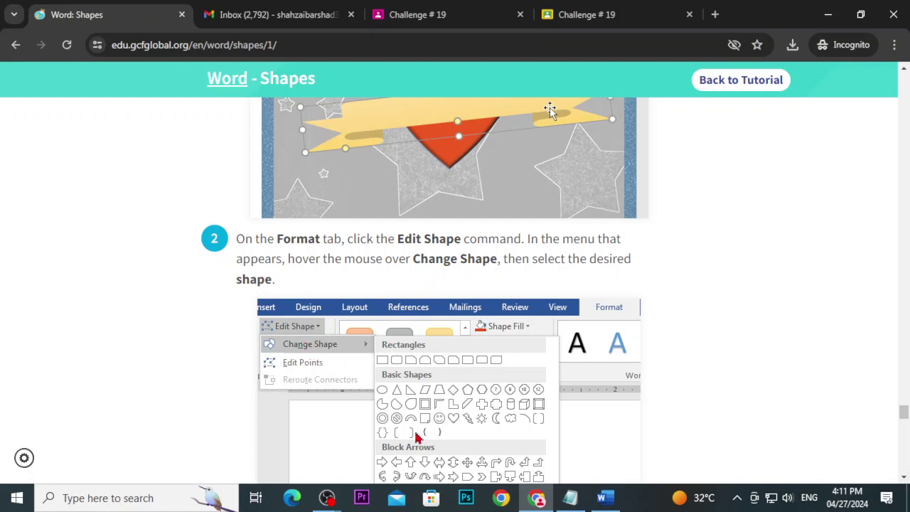
- Try turning the heart into a horizontal scroll shape, then undo it
{"action": "left_click", "coordinate": [600, 498]}
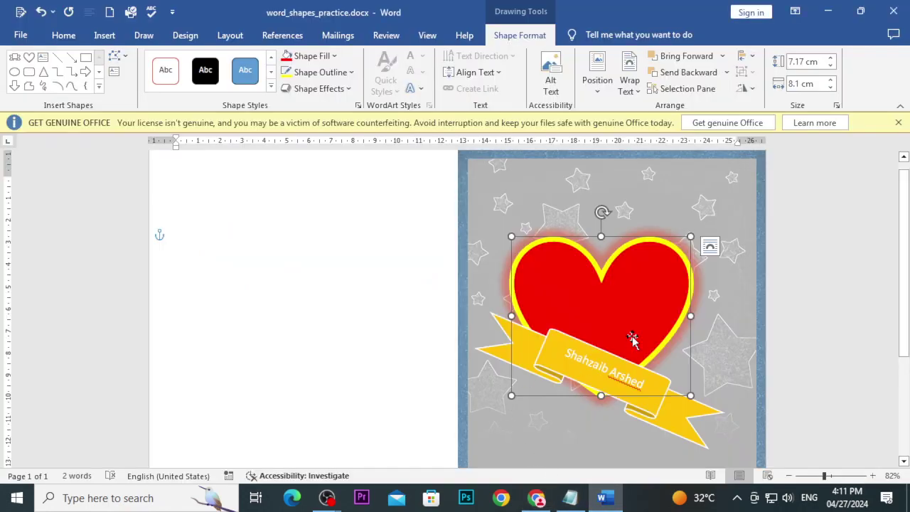
{"action": "left_click", "coordinate": [121, 64]}
{"action": "mouse_move", "coordinate": [157, 74]}
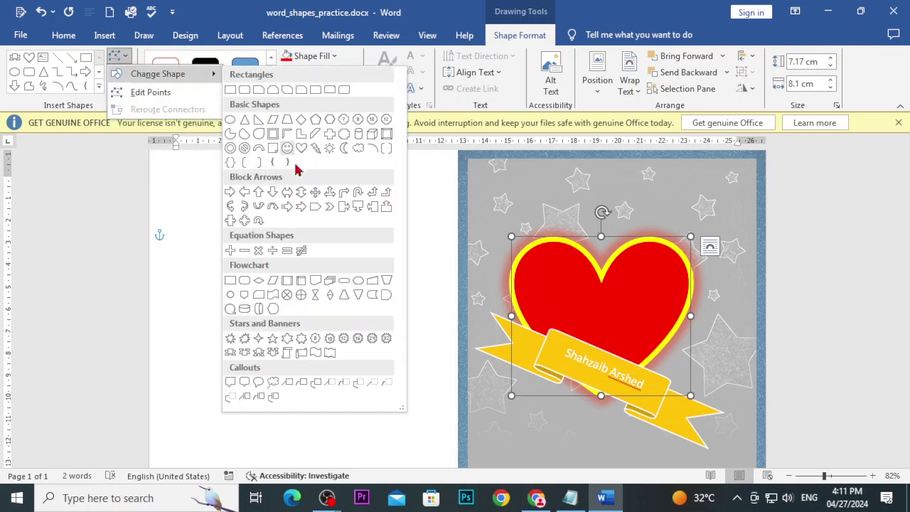
{"action": "left_click", "coordinate": [300, 358]}
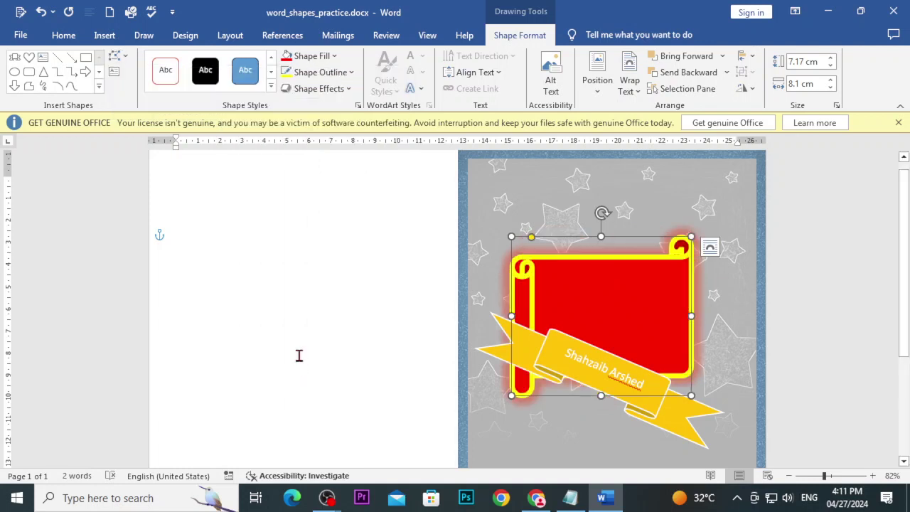
{"action": "key", "text": "ctrl+z"}
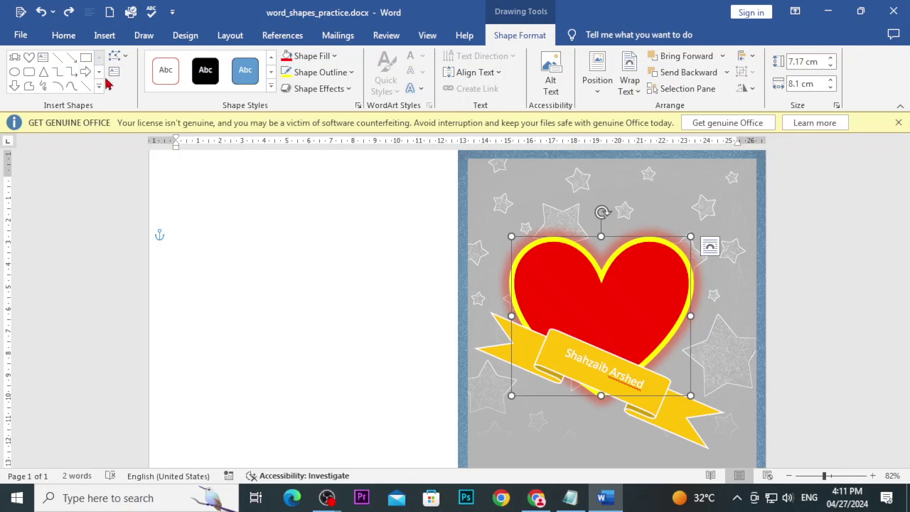
- Change the heart into a smiley face shape via Edit Shape > Change Shape
{"action": "left_click", "coordinate": [118, 55]}
{"action": "left_click", "coordinate": [161, 80]}
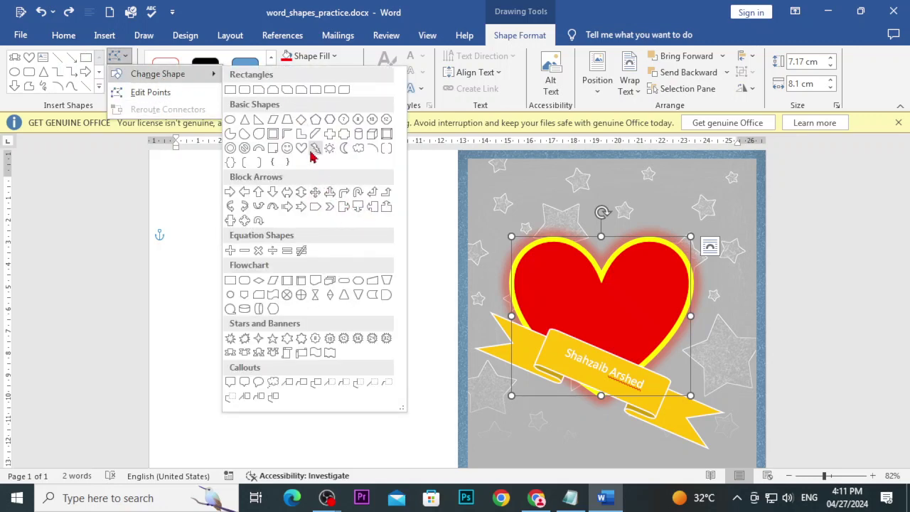
{"action": "left_click", "coordinate": [288, 152]}
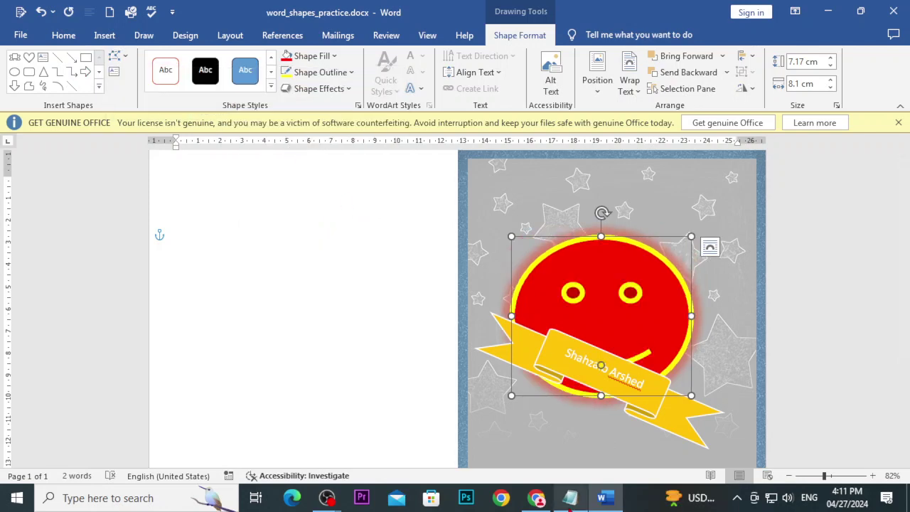
{"action": "left_click", "coordinate": [536, 498]}
{"action": "scroll", "coordinate": [489, 352], "scroll_direction": "down", "scroll_amount": 4}
- Scroll to the tutorial's Challenge! section and raise the OBS window previews
{"action": "scroll", "coordinate": [488, 355], "scroll_direction": "down", "scroll_amount": 3}
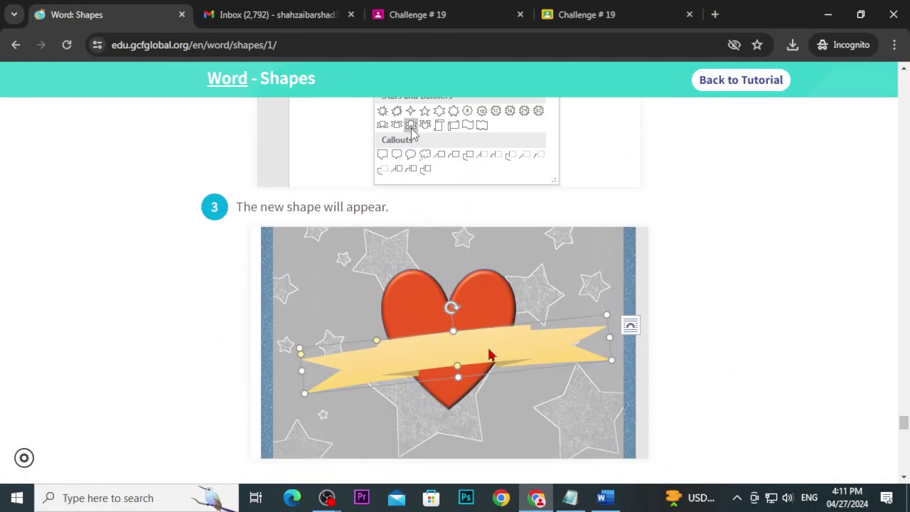
{"action": "scroll", "coordinate": [488, 356], "scroll_direction": "down", "scroll_amount": 2}
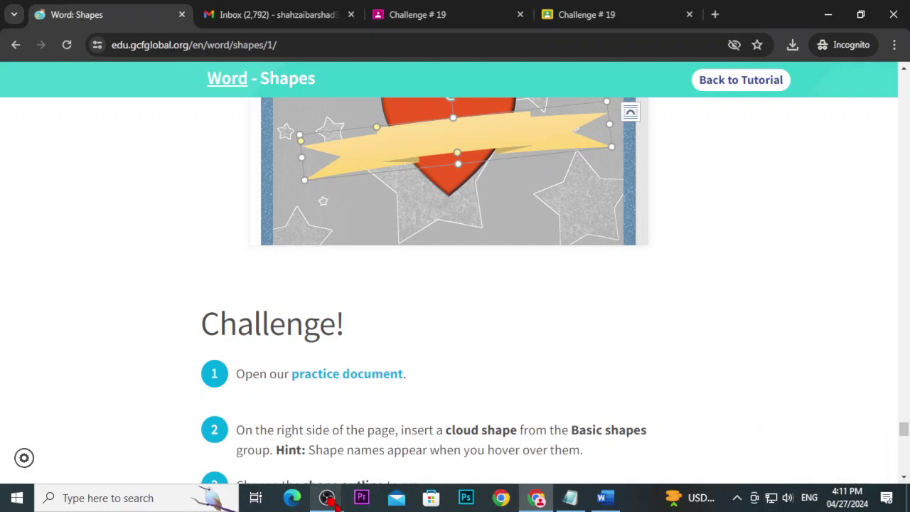
{"action": "left_click", "coordinate": [331, 498]}
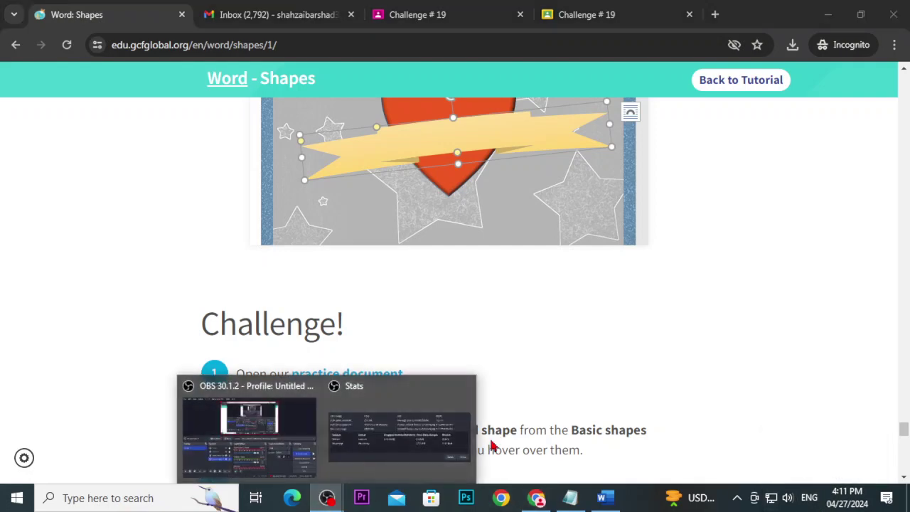
- Pause the OBS recording and bring the Notepad lesson objectives list to the front
{"action": "left_click", "coordinate": [307, 457]}
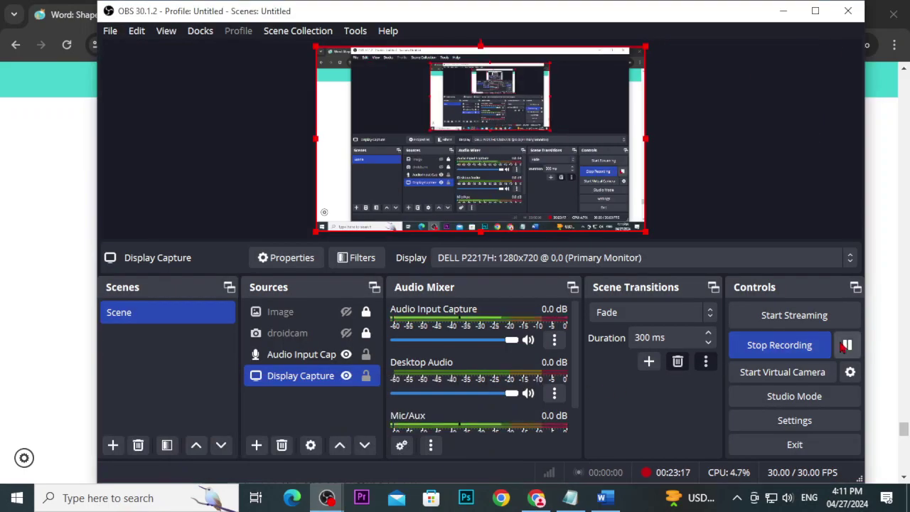
{"action": "left_click", "coordinate": [846, 344]}
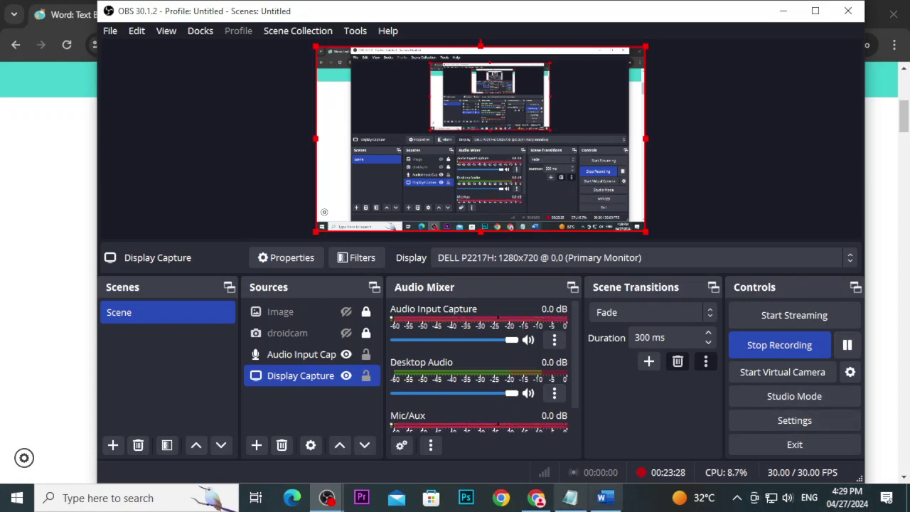
{"action": "left_click", "coordinate": [579, 501]}
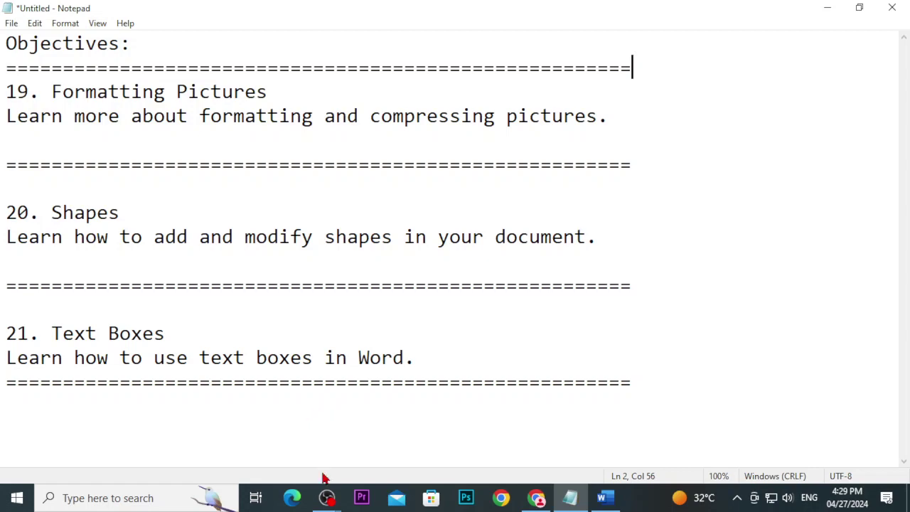
- Close the earlier Word practice document, discarding its changes
{"action": "left_click", "coordinate": [604, 497]}
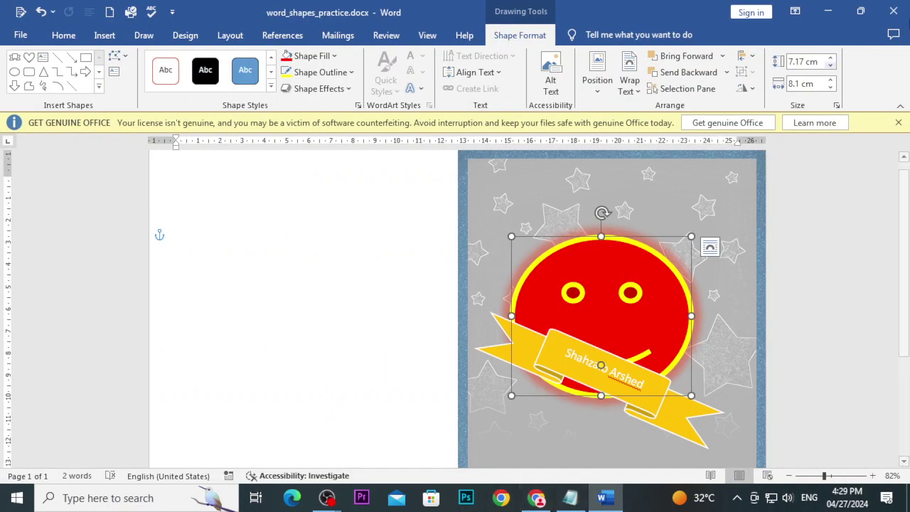
{"action": "left_click", "coordinate": [894, 11]}
{"action": "left_click", "coordinate": [540, 277]}
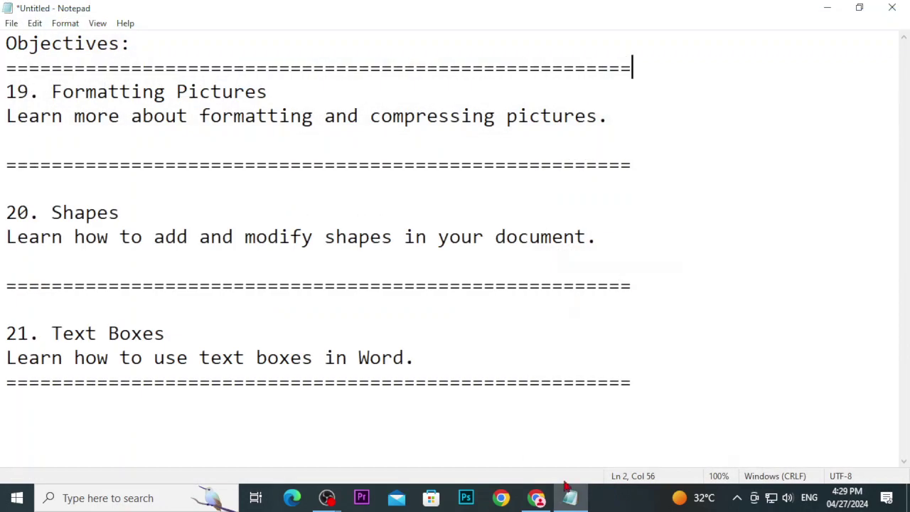
- Download word_textboxes_practice.docx from the Text Boxes lesson to Downloads and open it in Word
{"action": "left_click", "coordinate": [537, 498]}
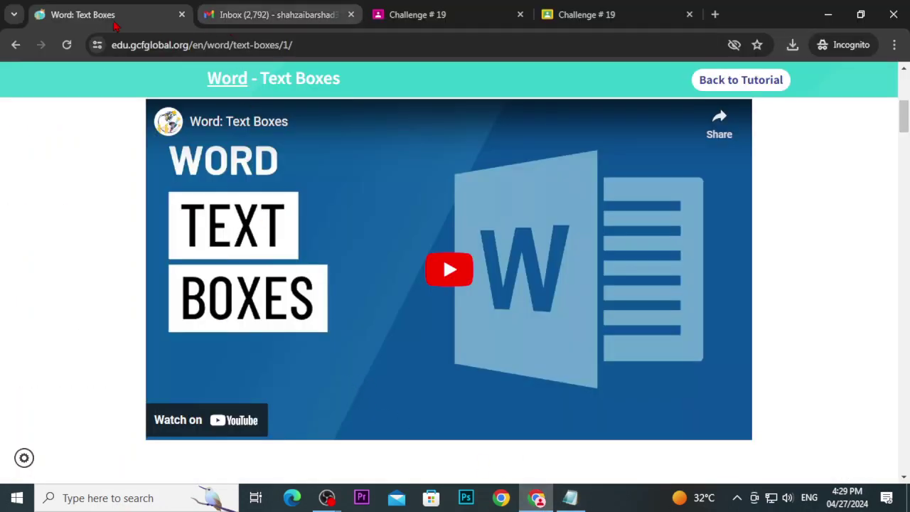
{"action": "scroll", "coordinate": [401, 291], "scroll_direction": "up", "scroll_amount": 3}
{"action": "scroll", "coordinate": [401, 302], "scroll_direction": "up", "scroll_amount": 2}
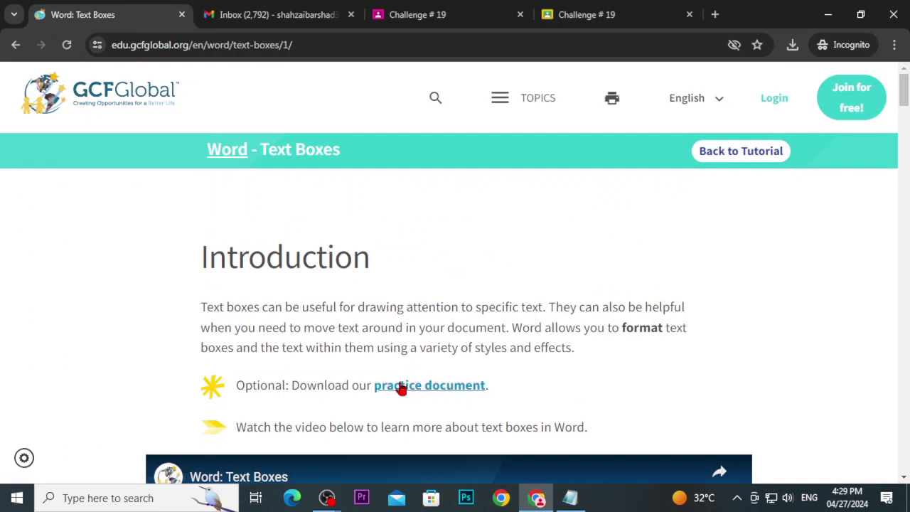
{"action": "left_click", "coordinate": [402, 387]}
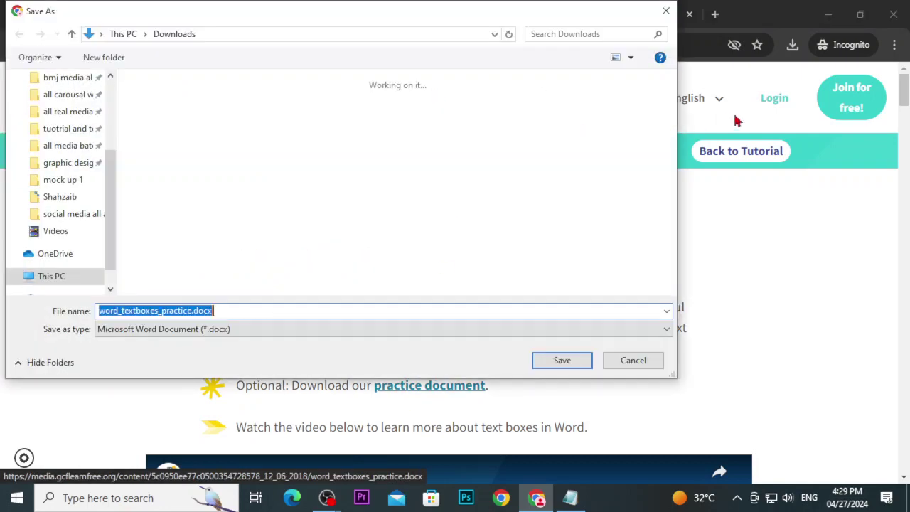
{"action": "scroll", "coordinate": [109, 201], "scroll_direction": "up", "scroll_amount": 3}
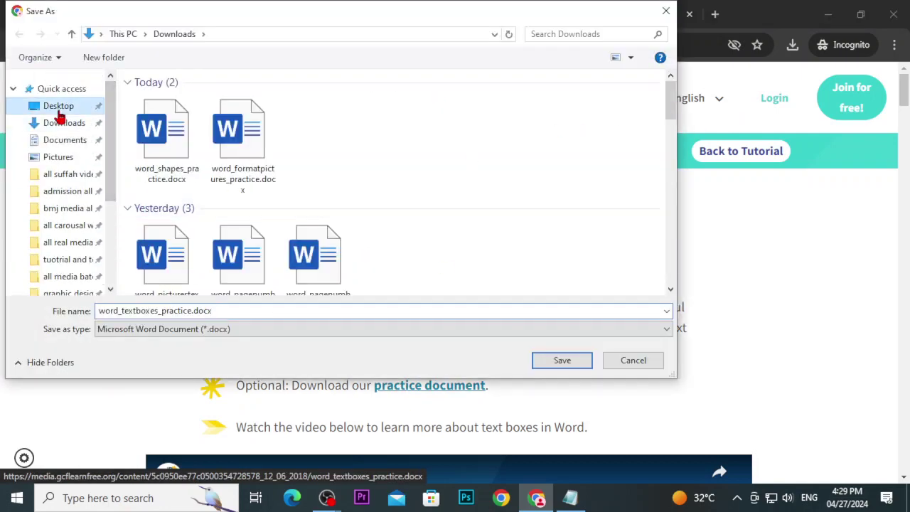
{"action": "left_click", "coordinate": [74, 124]}
{"action": "left_click", "coordinate": [567, 361]}
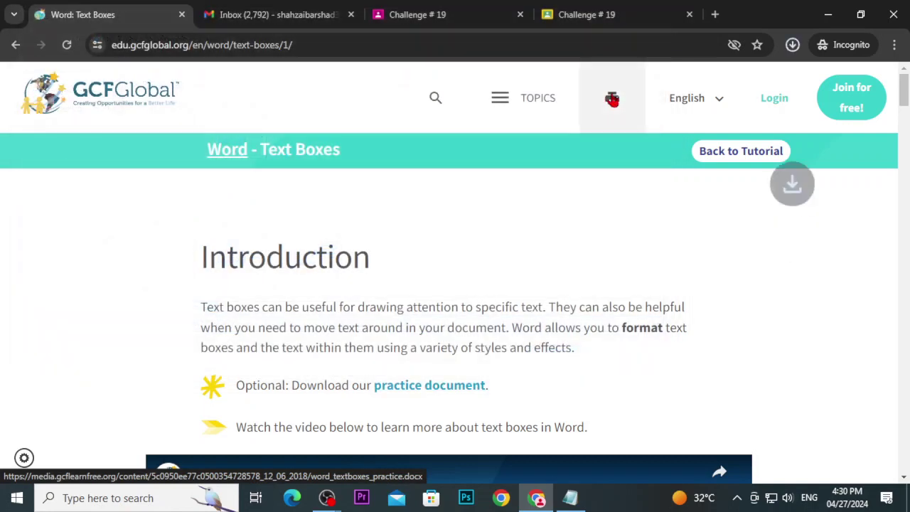
{"action": "left_click", "coordinate": [682, 122]}
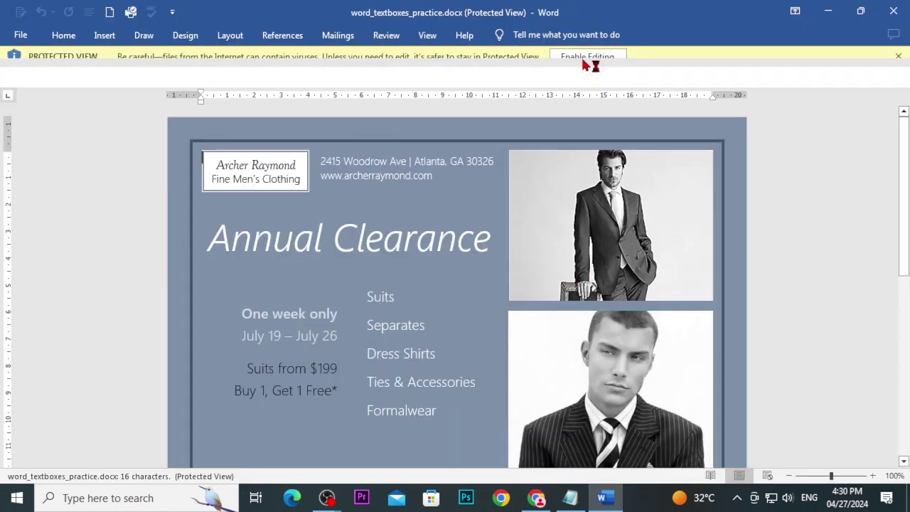
- Enable editing on the Annual Clearance flyer and locate the blank area below the photo
{"action": "left_click", "coordinate": [587, 58]}
{"action": "scroll", "coordinate": [563, 206], "scroll_direction": "down", "scroll_amount": 5}
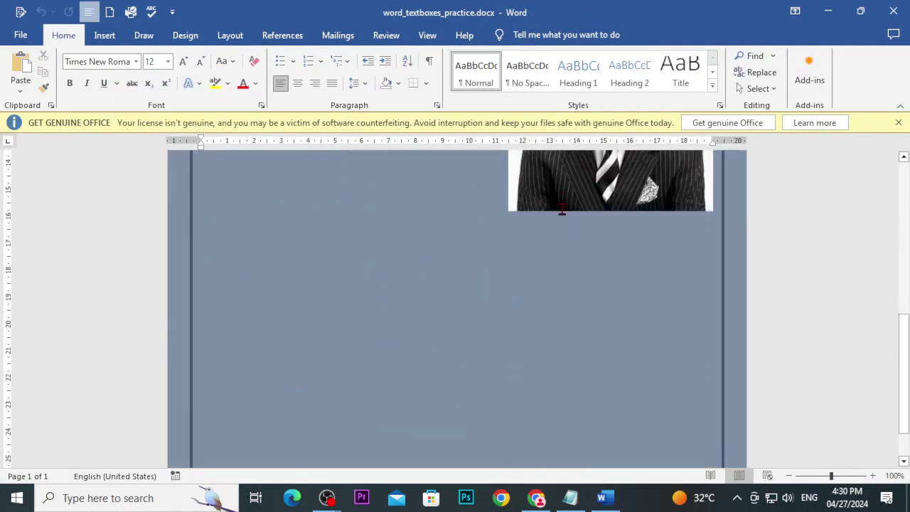
{"action": "scroll", "coordinate": [470, 275], "scroll_direction": "up", "scroll_amount": 3}
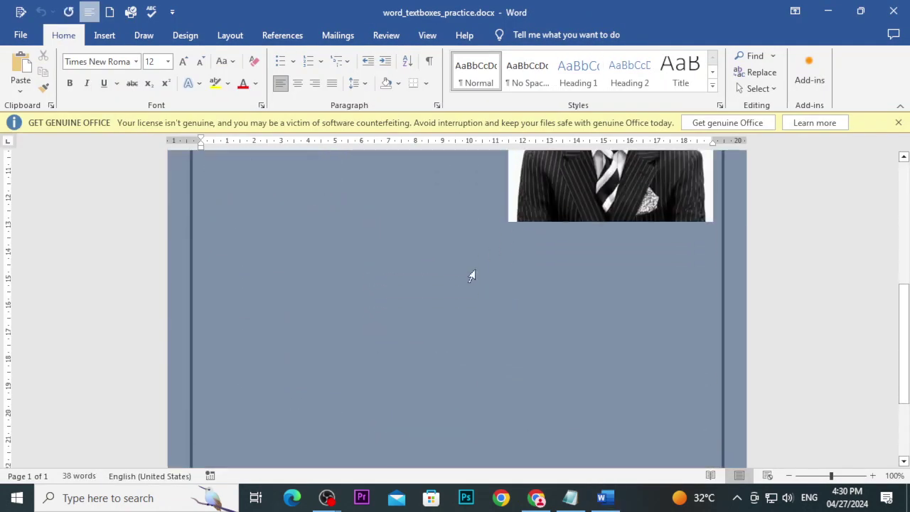
- Switch Word into Draw Text Box mode from the Insert Text Box menu
{"action": "left_click", "coordinate": [103, 40]}
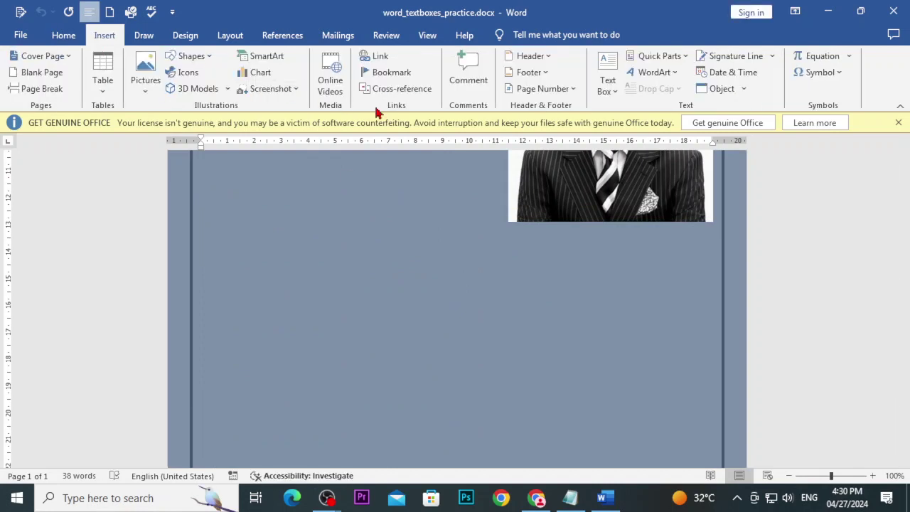
{"action": "left_click", "coordinate": [595, 77]}
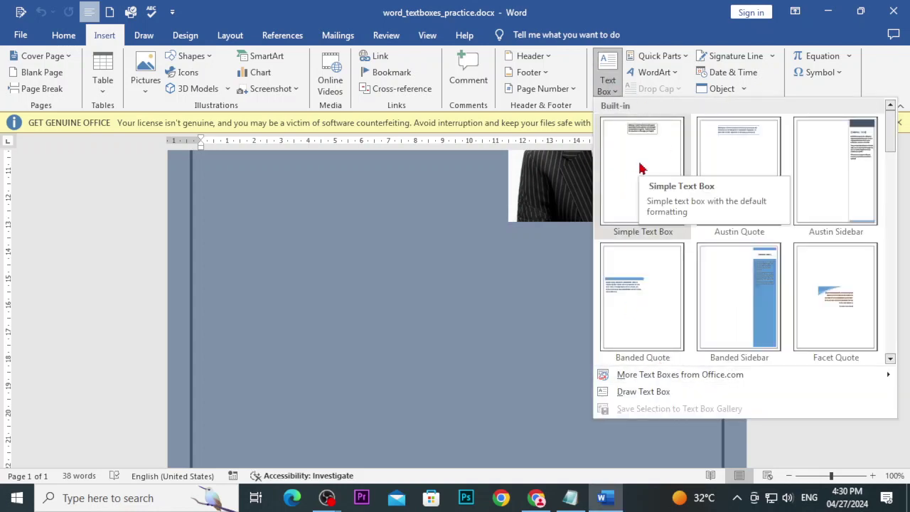
{"action": "left_click", "coordinate": [651, 396]}
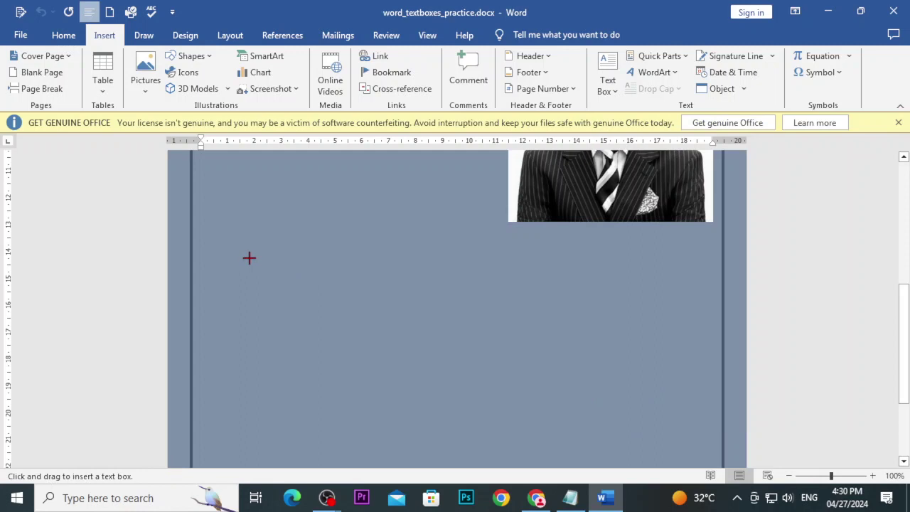
- Draw a wide text box below the suit photo and fill it with =rand(2,3) sample text
{"action": "left_click_drag", "start_coordinate": [249, 258], "coordinate": [667, 359]}
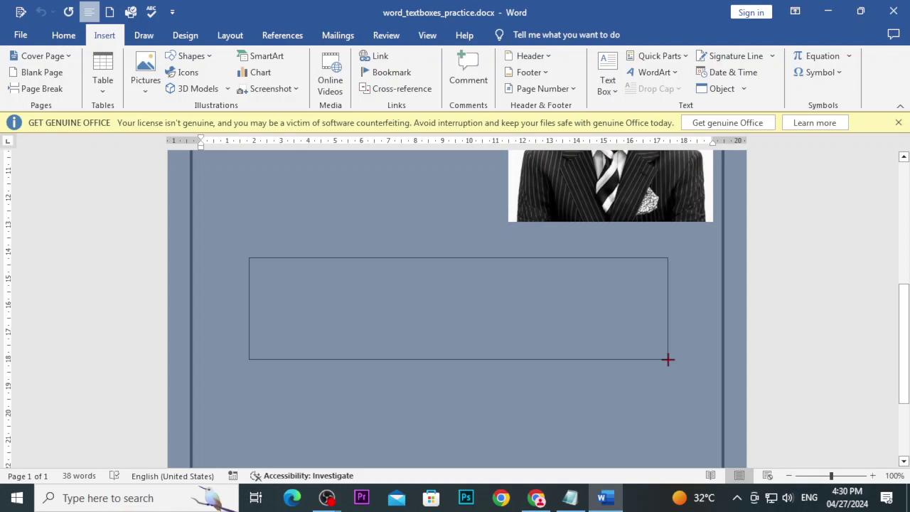
{"action": "left_click_drag", "start_coordinate": [668, 359], "coordinate": [676, 370]}
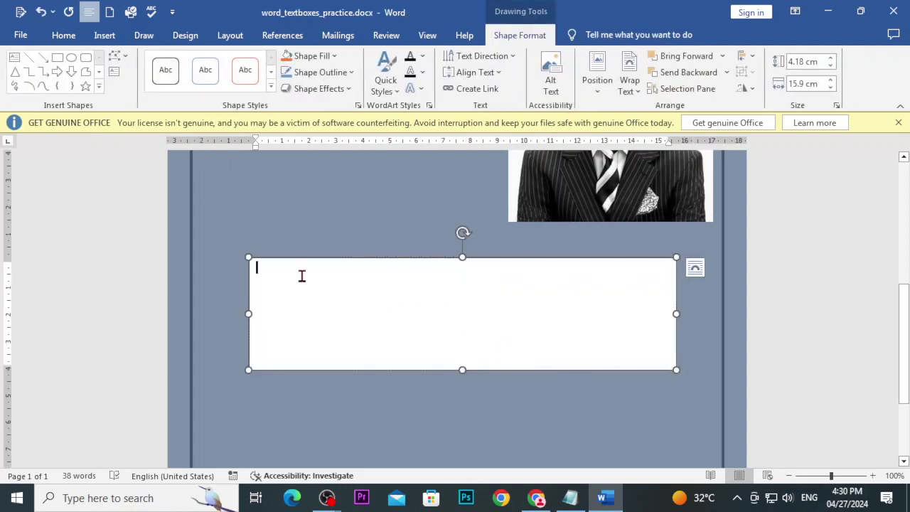
{"action": "type", "text": "=rand("}
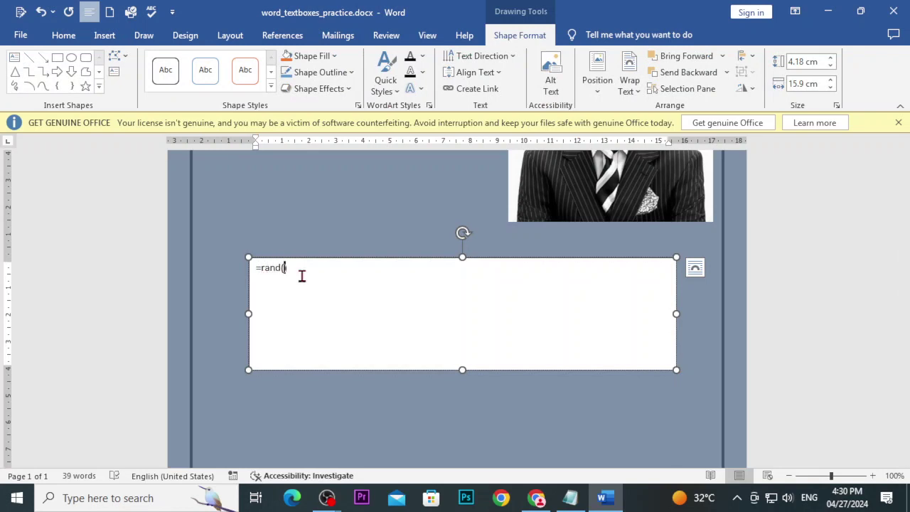
{"action": "type", "text": "2,3"}
{"action": "key", "text": "Return"}
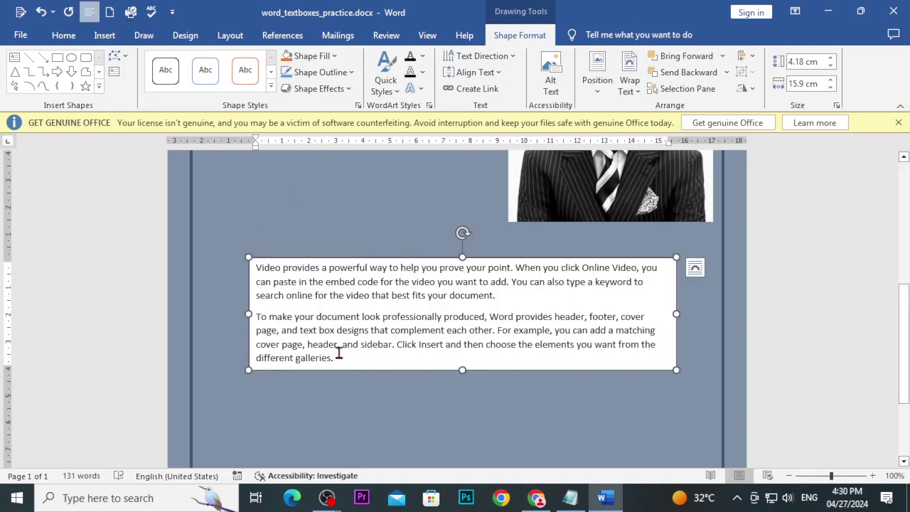
- Paste a second copy of the sample paragraphs and enlarge the box to 7.7 cm tall
{"action": "left_click_drag", "start_coordinate": [339, 358], "coordinate": [260, 280]}
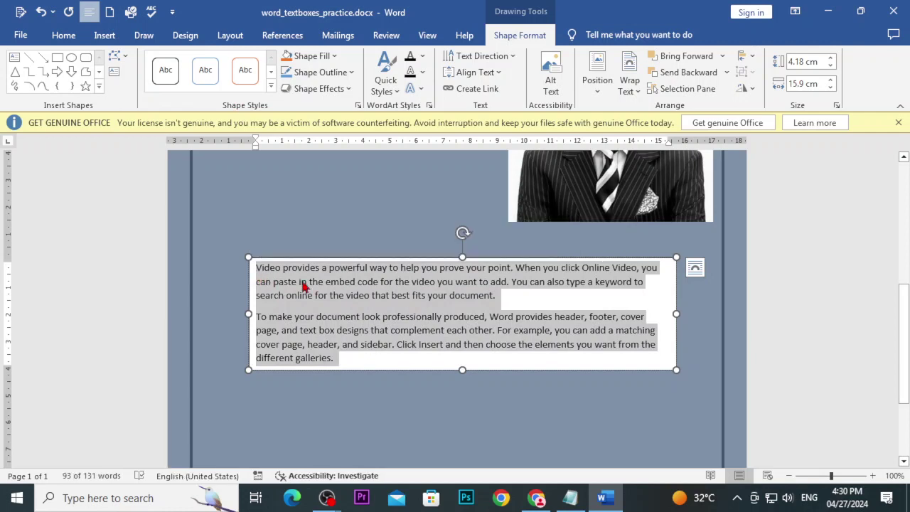
{"action": "left_click", "coordinate": [342, 361]}
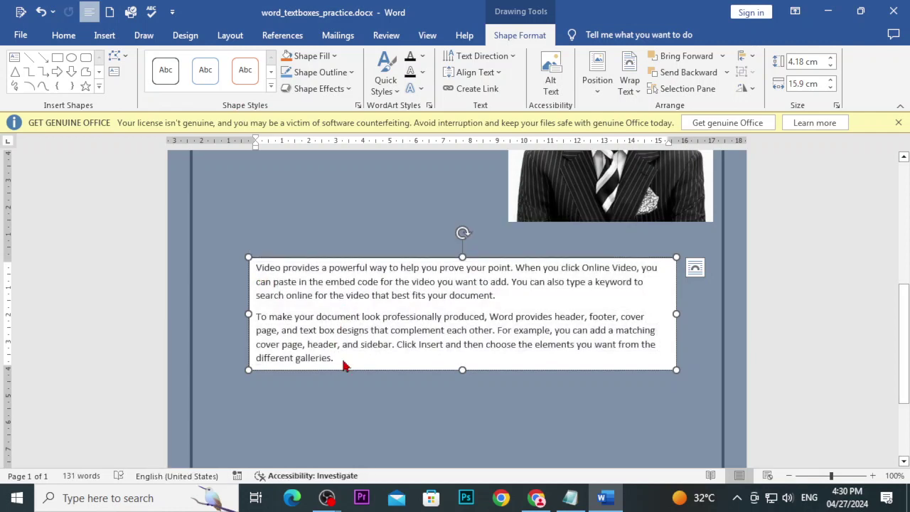
{"action": "key", "text": "ctrl+v"}
{"action": "left_click_drag", "start_coordinate": [461, 369], "coordinate": [462, 446]}
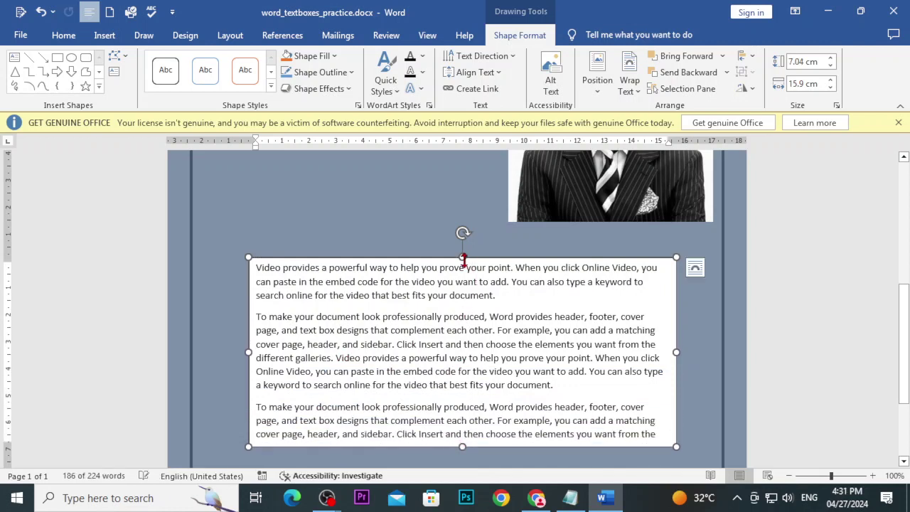
{"action": "left_click_drag", "start_coordinate": [463, 257], "coordinate": [465, 239]}
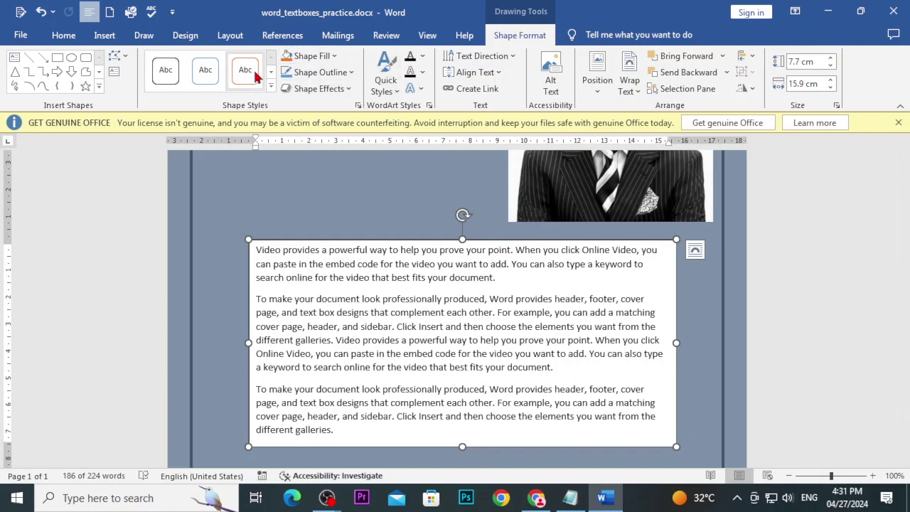
{"action": "left_click", "coordinate": [680, 497]}
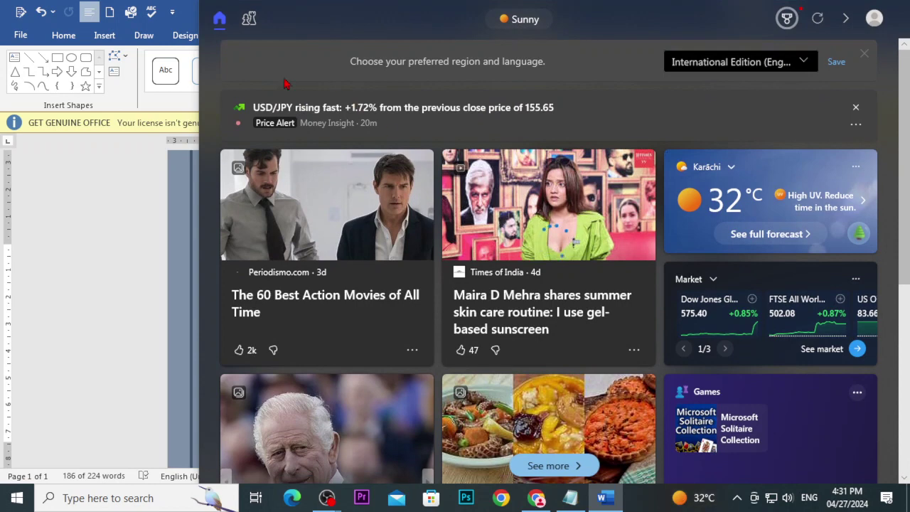
{"action": "left_click", "coordinate": [117, 193]}
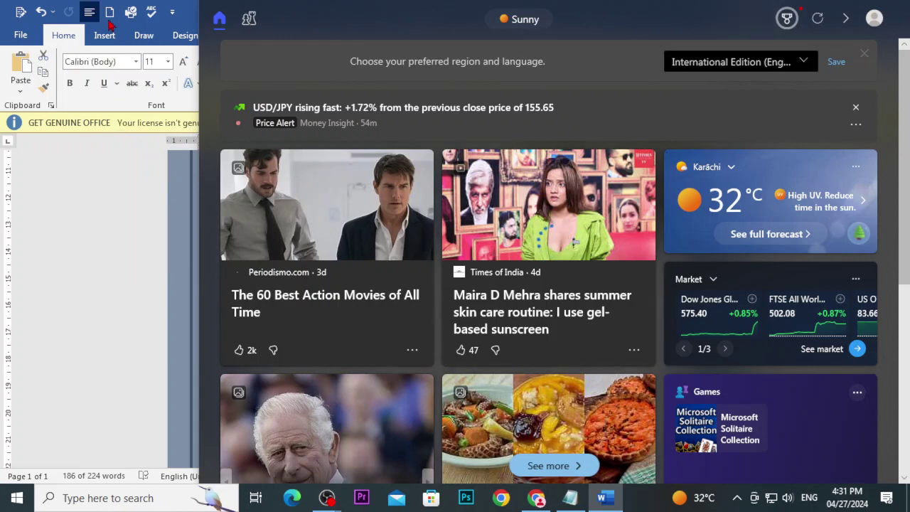
{"action": "key", "text": "super+d"}
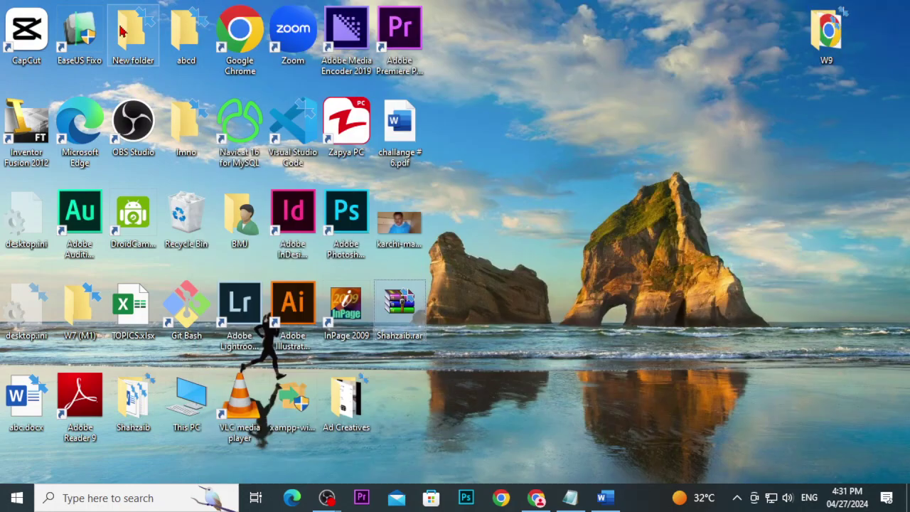
{"action": "key", "text": "super+s"}
{"action": "key", "text": "super"}
{"action": "key", "text": "super+d"}
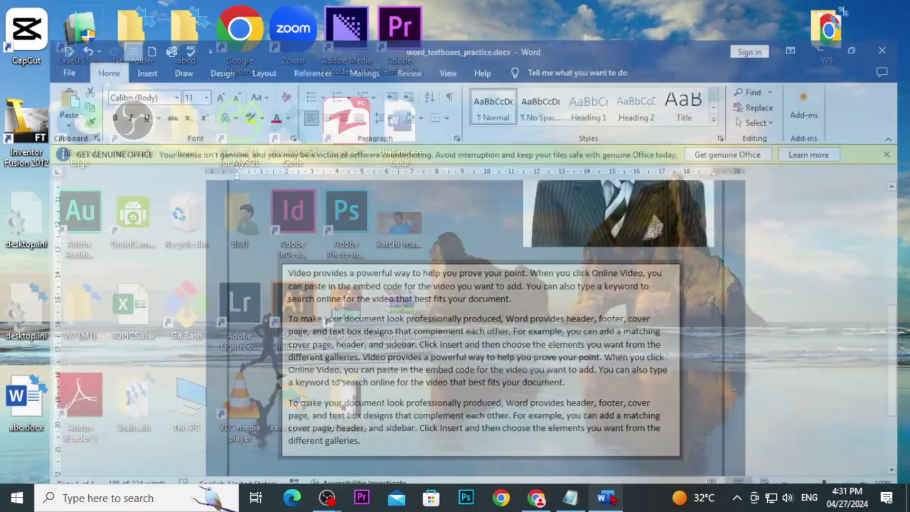
{"action": "left_click", "coordinate": [465, 317]}
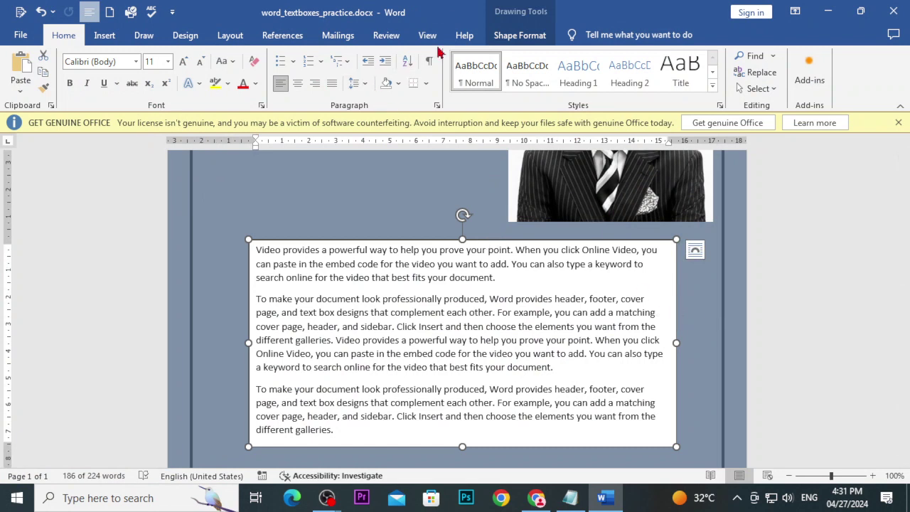
- Apply the Transparent - Black, Dark 1 shape style to the sample text box
{"action": "left_click", "coordinate": [513, 39]}
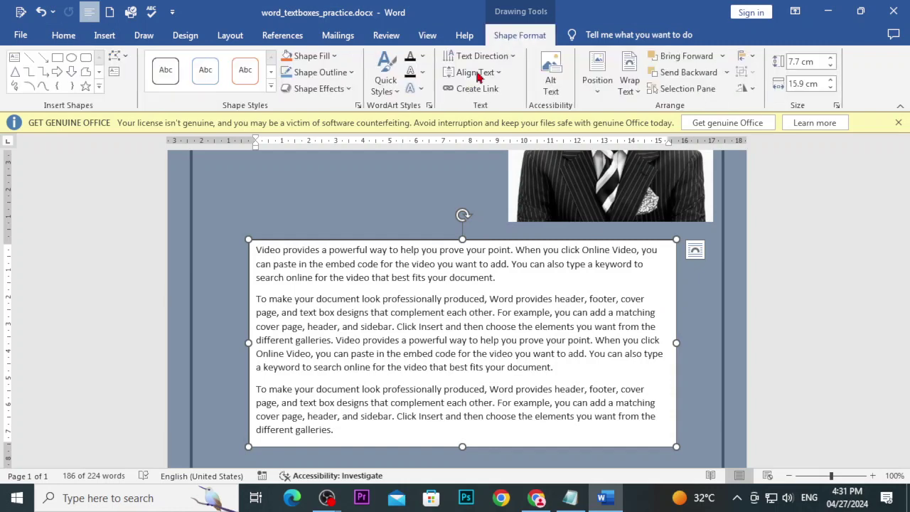
{"action": "left_click", "coordinate": [271, 86]}
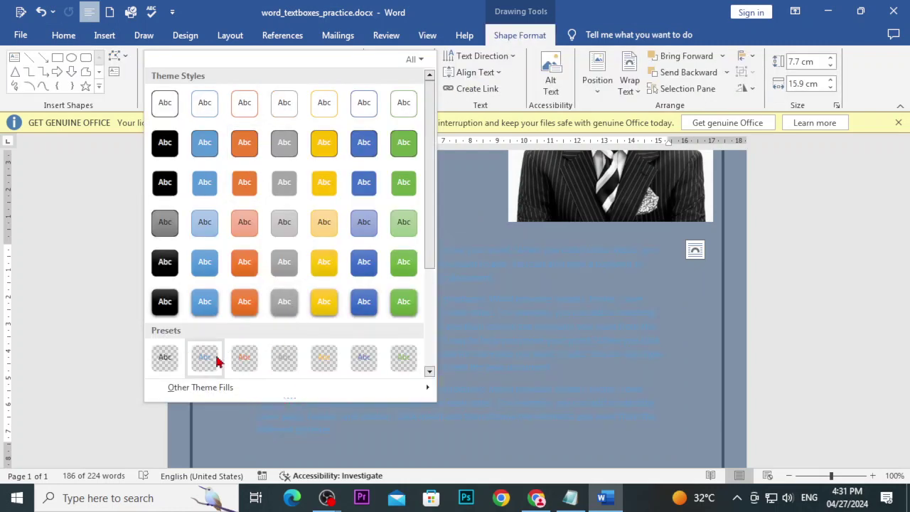
{"action": "left_click", "coordinate": [172, 355]}
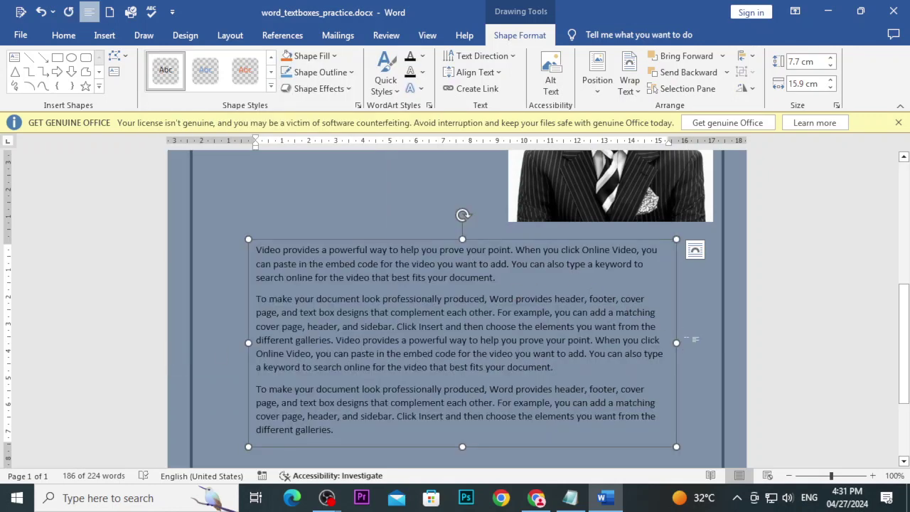
- Narrow the box to 10.39 cm and move it under the Buy 1, Get 1 Free* text
{"action": "left_click_drag", "start_coordinate": [678, 344], "coordinate": [480, 344]}
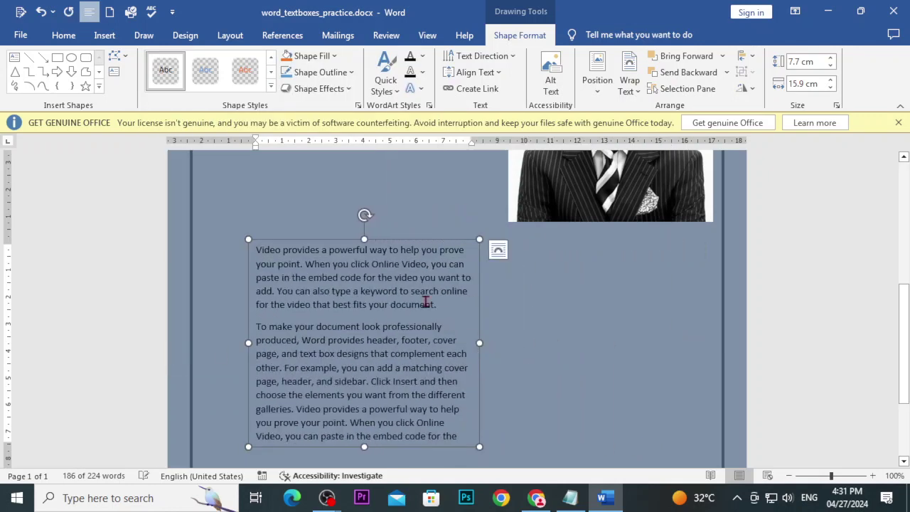
{"action": "scroll", "coordinate": [405, 246], "scroll_direction": "up", "scroll_amount": 4}
{"action": "scroll", "coordinate": [405, 246], "scroll_direction": "down", "scroll_amount": 2}
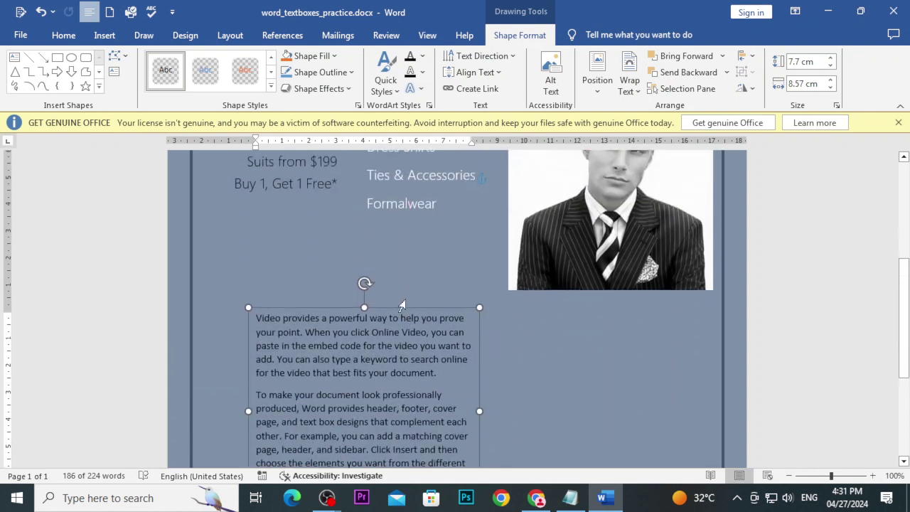
{"action": "left_click_drag", "start_coordinate": [402, 310], "coordinate": [365, 219]}
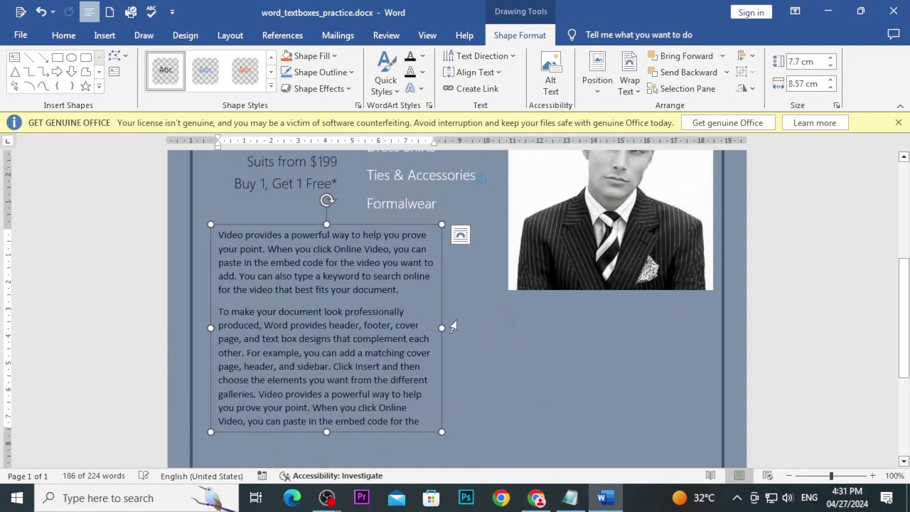
{"action": "left_click_drag", "start_coordinate": [454, 324], "coordinate": [489, 325]}
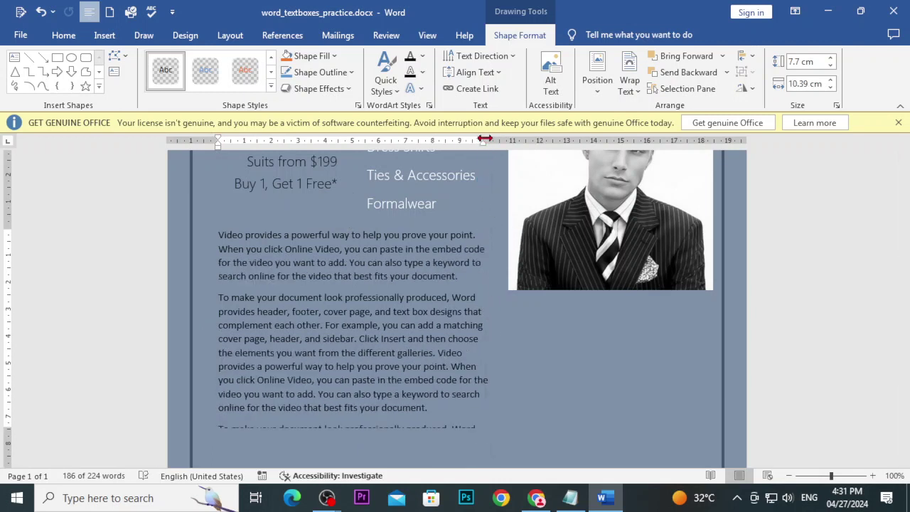
- Resize the sample text box to 10.72 cm wide and 11.46 cm tall so all paragraphs show
{"action": "left_click_drag", "start_coordinate": [484, 142], "coordinate": [482, 142]}
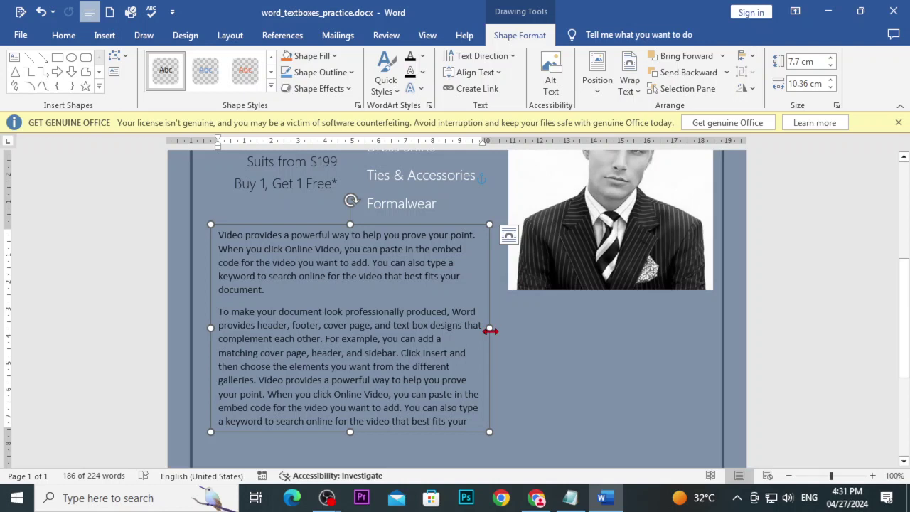
{"action": "left_click_drag", "start_coordinate": [491, 330], "coordinate": [499, 327]}
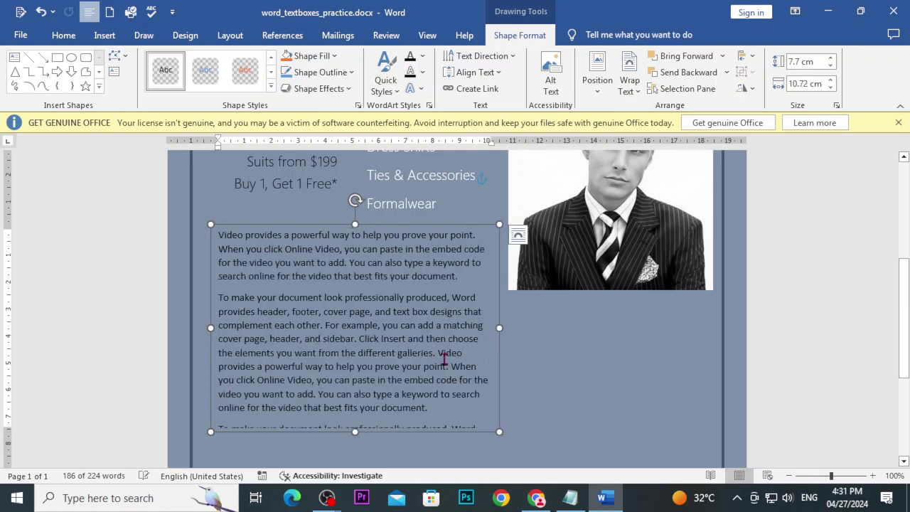
{"action": "scroll", "coordinate": [366, 451], "scroll_direction": "down", "scroll_amount": 3}
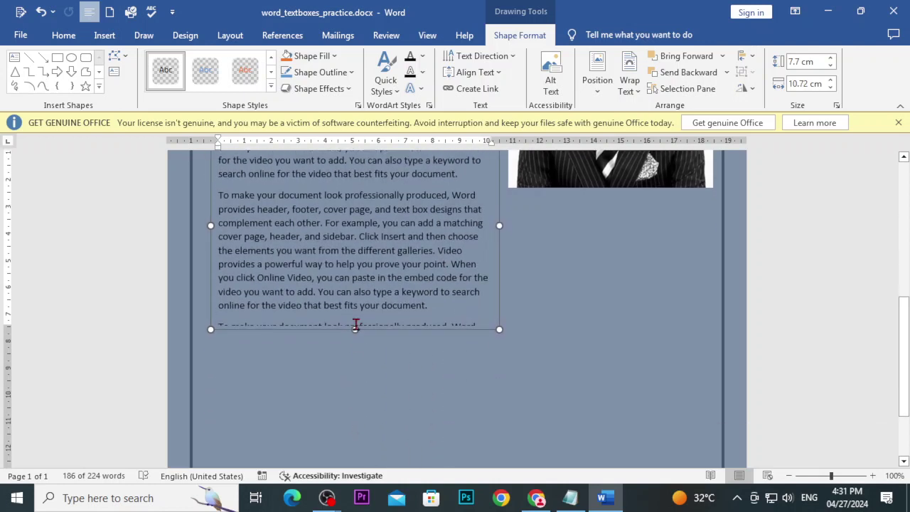
{"action": "left_click_drag", "start_coordinate": [355, 327], "coordinate": [355, 430]}
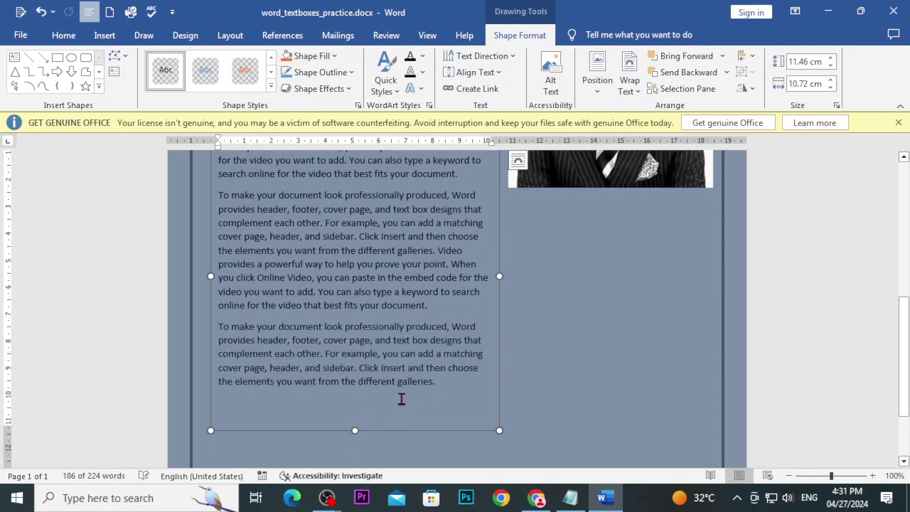
- Select all the paragraphs inside the sample text box
{"action": "left_click_drag", "start_coordinate": [434, 385], "coordinate": [278, 302]}
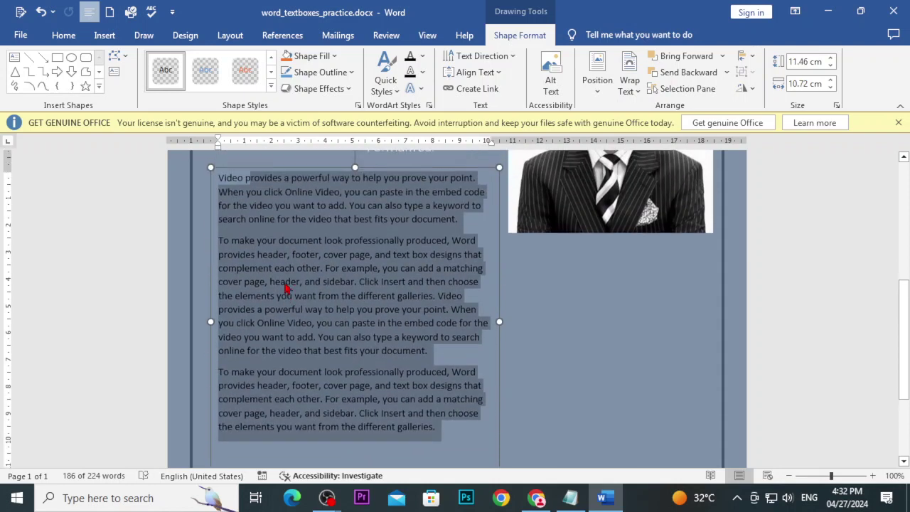
{"action": "key", "text": "shift+Left"}
{"action": "key", "text": "shift+Left"}
{"action": "key", "text": "shift+Left"}
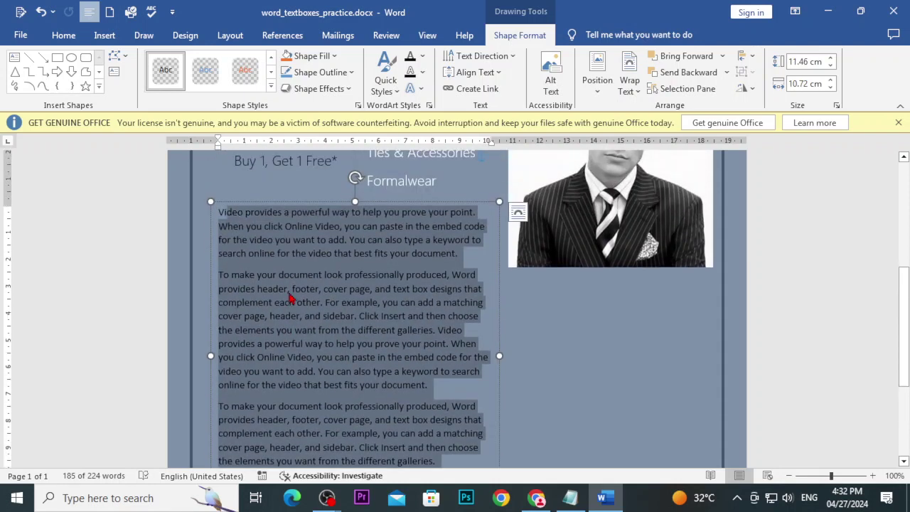
{"action": "key", "text": "shift+Left"}
{"action": "key", "text": "shift+Left"}
{"action": "key", "text": "shift+Left"}
- Justify the sample paragraphs, narrow the box so the text rewraps, and return to the Chrome tutorial
{"action": "left_click", "coordinate": [50, 42]}
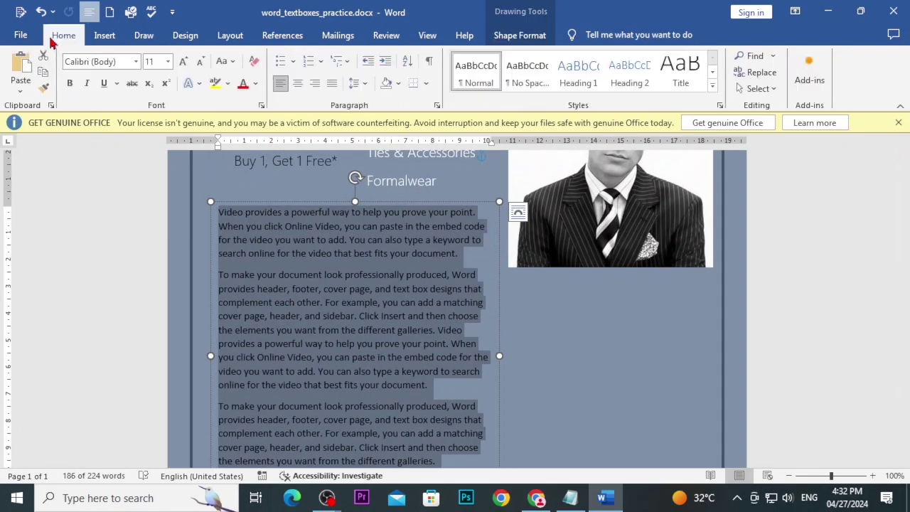
{"action": "left_click", "coordinate": [329, 84]}
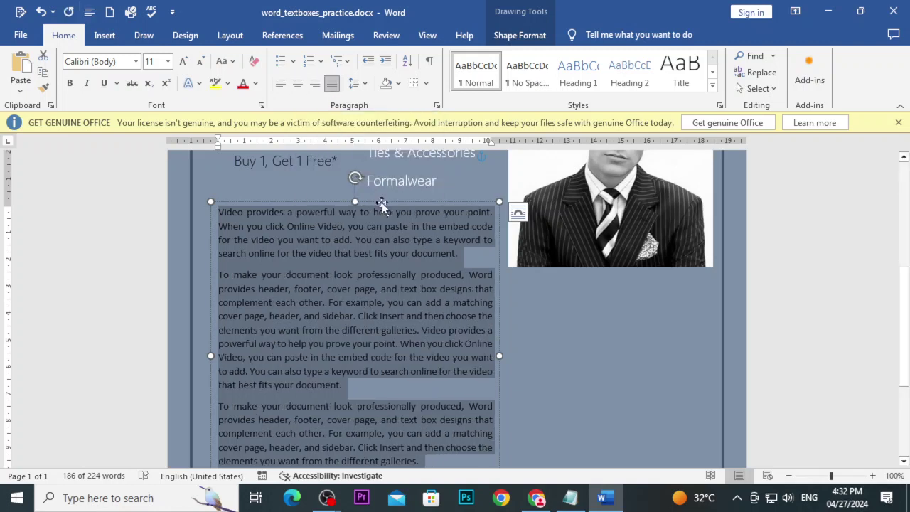
{"action": "scroll", "coordinate": [384, 242], "scroll_direction": "down", "scroll_amount": 2}
{"action": "scroll", "coordinate": [494, 282], "scroll_direction": "up", "scroll_amount": 2}
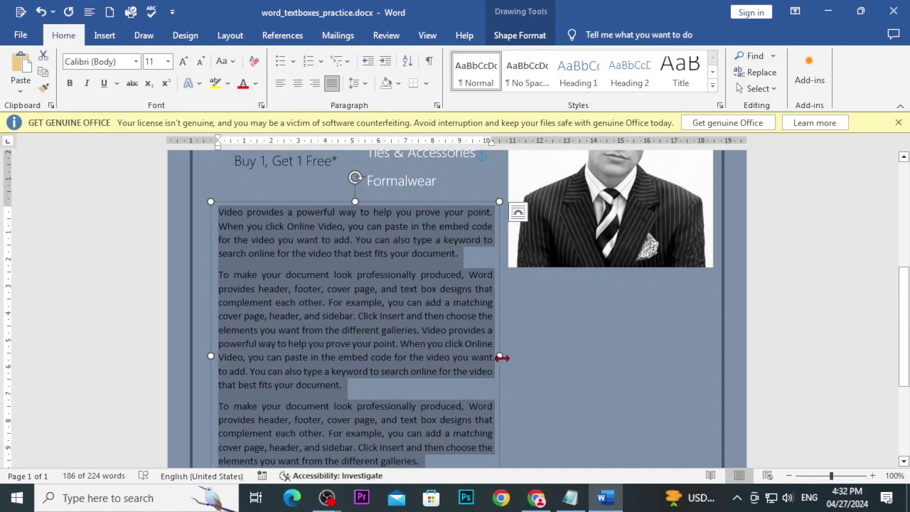
{"action": "left_click_drag", "start_coordinate": [499, 355], "coordinate": [469, 355]}
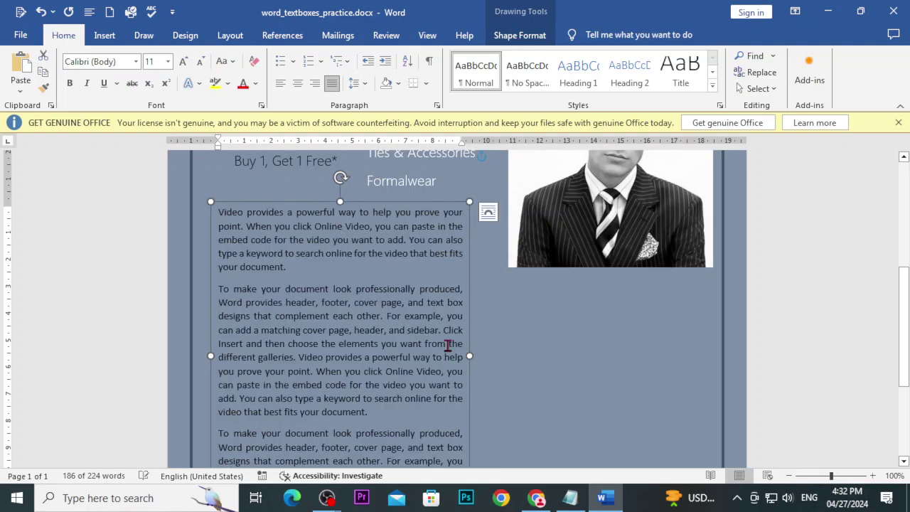
{"action": "left_click", "coordinate": [536, 498]}
- Read through the tutorial's steps 1–4 on drawing and typing in a text box, then return to Word
{"action": "scroll", "coordinate": [280, 245], "scroll_direction": "down", "scroll_amount": 2}
{"action": "scroll", "coordinate": [281, 246], "scroll_direction": "down", "scroll_amount": 2}
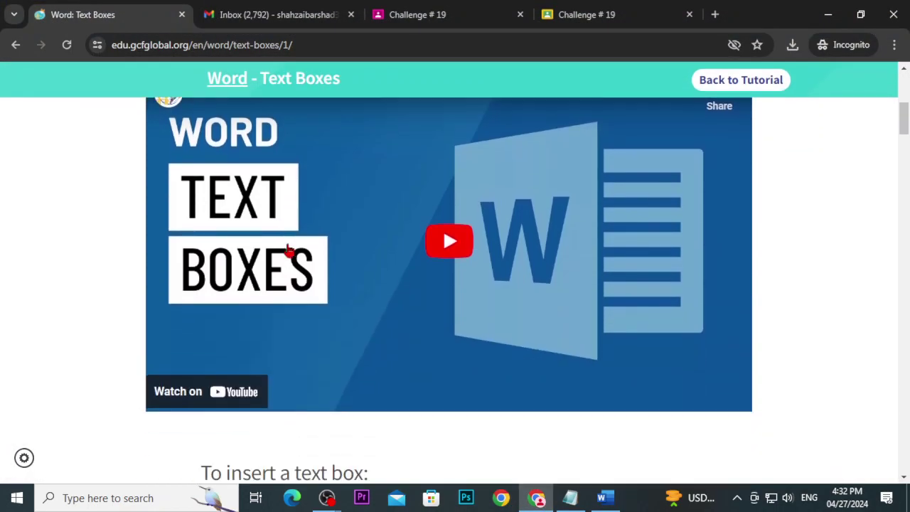
{"action": "scroll", "coordinate": [284, 249], "scroll_direction": "down", "scroll_amount": 4}
{"action": "scroll", "coordinate": [288, 250], "scroll_direction": "down", "scroll_amount": 1}
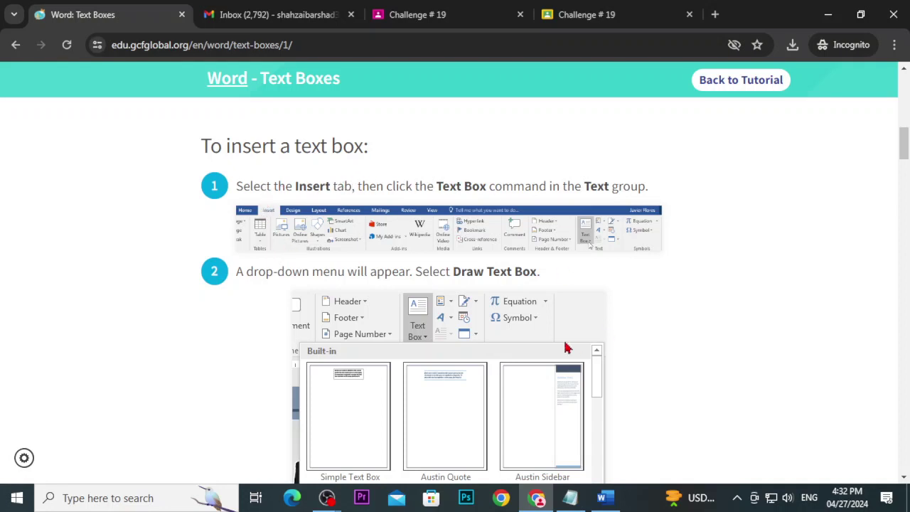
{"action": "scroll", "coordinate": [561, 285], "scroll_direction": "down", "scroll_amount": 2}
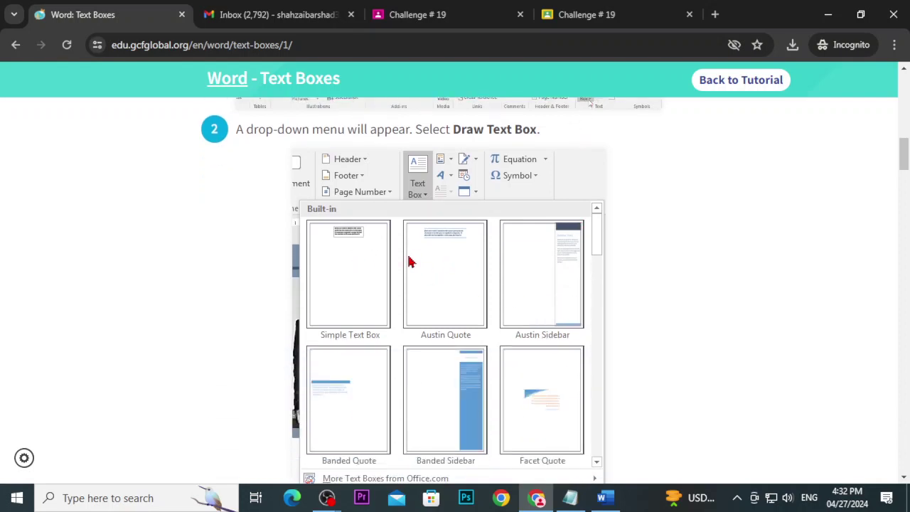
{"action": "scroll", "coordinate": [410, 261], "scroll_direction": "down", "scroll_amount": 4}
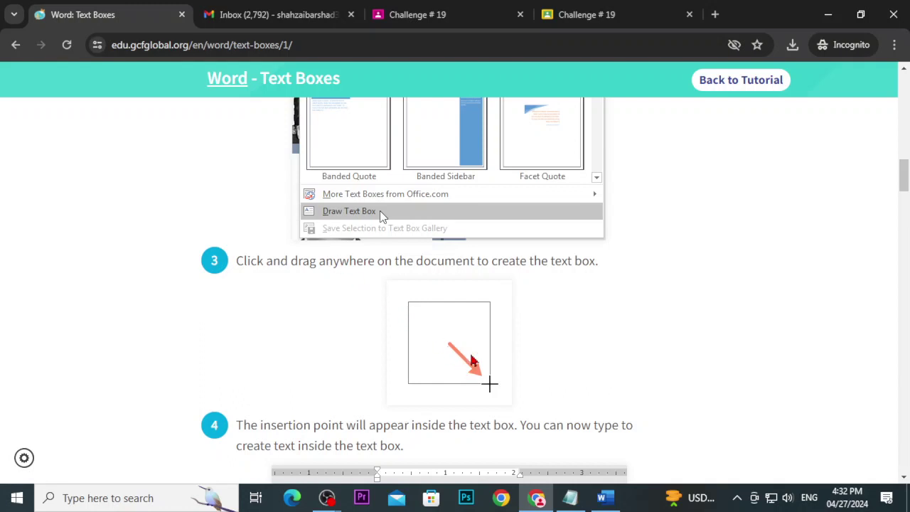
{"action": "scroll", "coordinate": [455, 285], "scroll_direction": "down", "scroll_amount": 4}
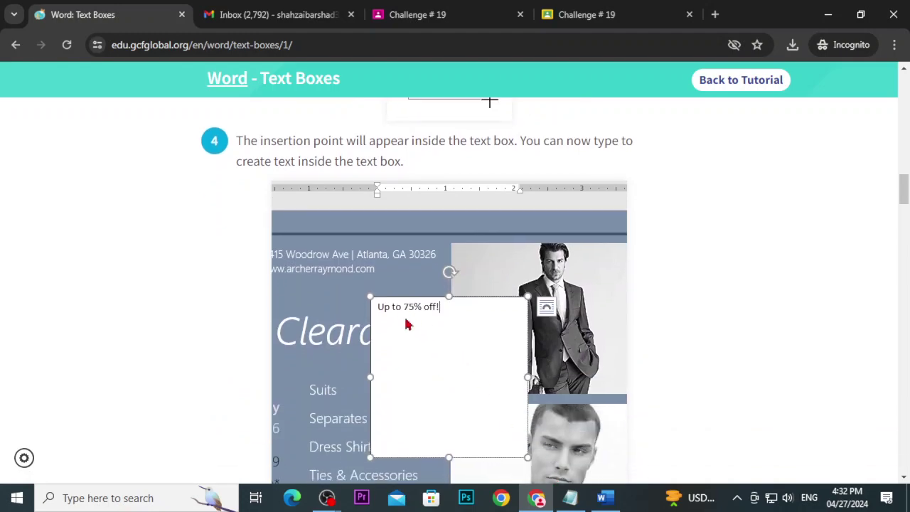
{"action": "left_click", "coordinate": [602, 498]}
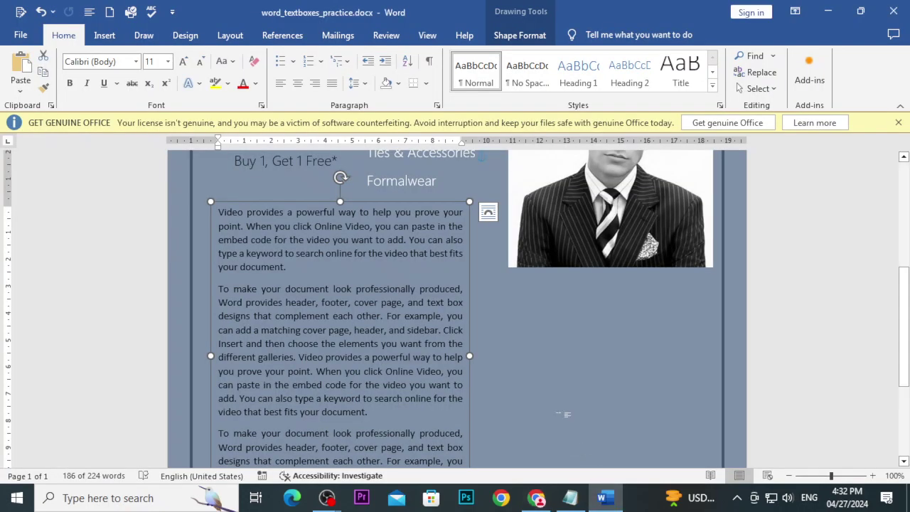
- Draw a new 4.89 × 5.79 cm text box beside the list, overlapping the photo
{"action": "scroll", "coordinate": [566, 416], "scroll_direction": "up", "scroll_amount": 1}
{"action": "scroll", "coordinate": [566, 423], "scroll_direction": "up", "scroll_amount": 3}
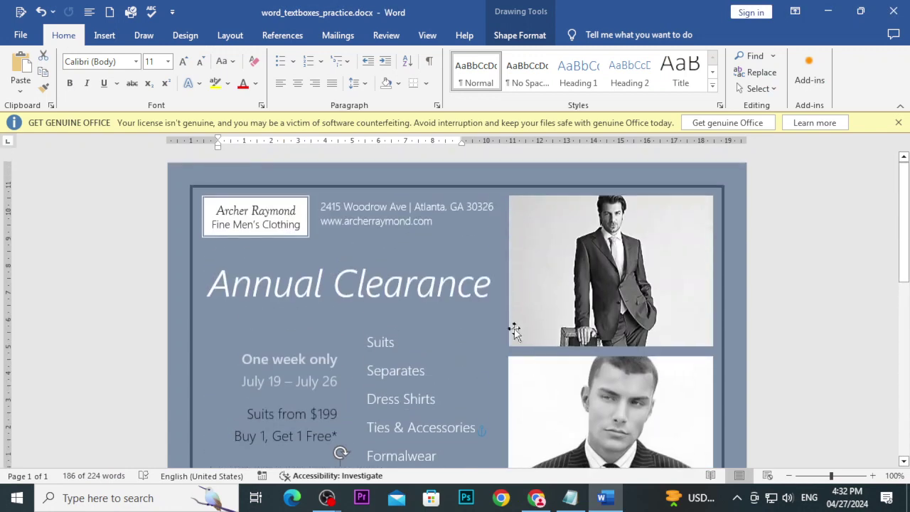
{"action": "left_click", "coordinate": [104, 35]}
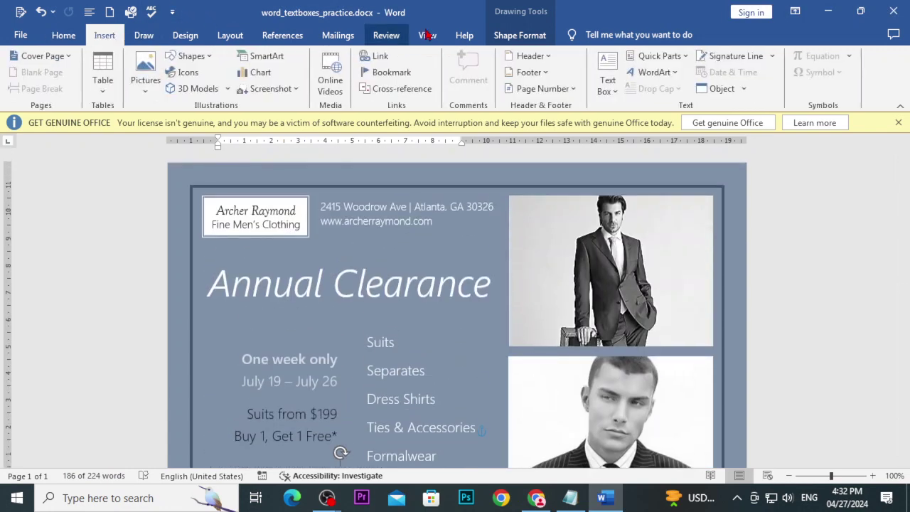
{"action": "left_click", "coordinate": [607, 81]}
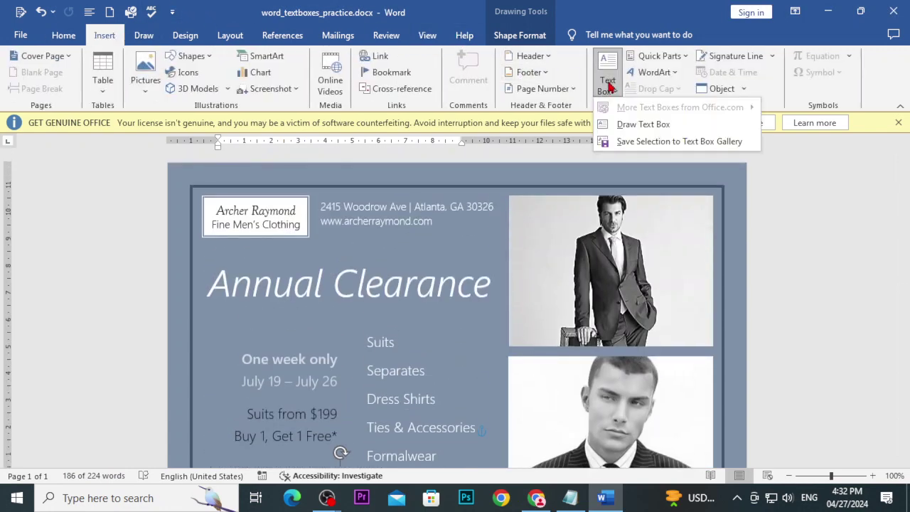
{"action": "left_click", "coordinate": [633, 126]}
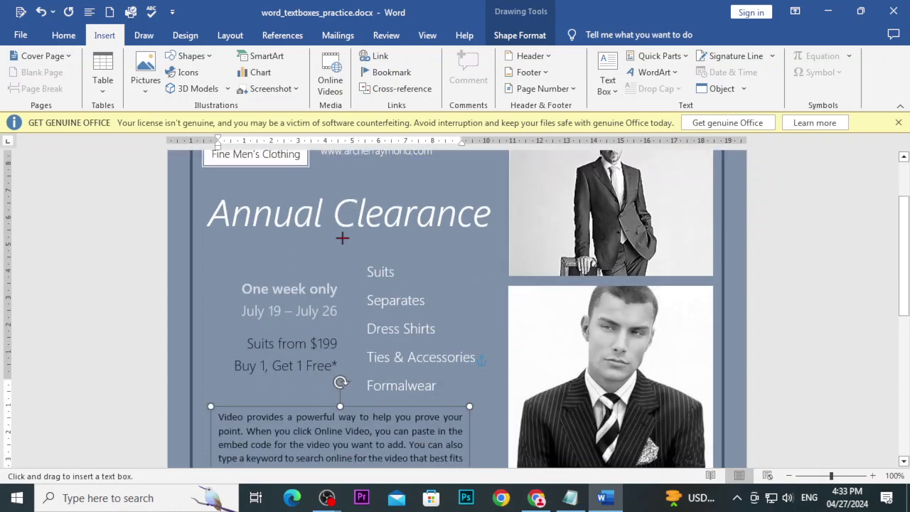
{"action": "scroll", "coordinate": [320, 256], "scroll_direction": "down", "scroll_amount": 2}
{"action": "scroll", "coordinate": [370, 235], "scroll_direction": "down", "scroll_amount": 1}
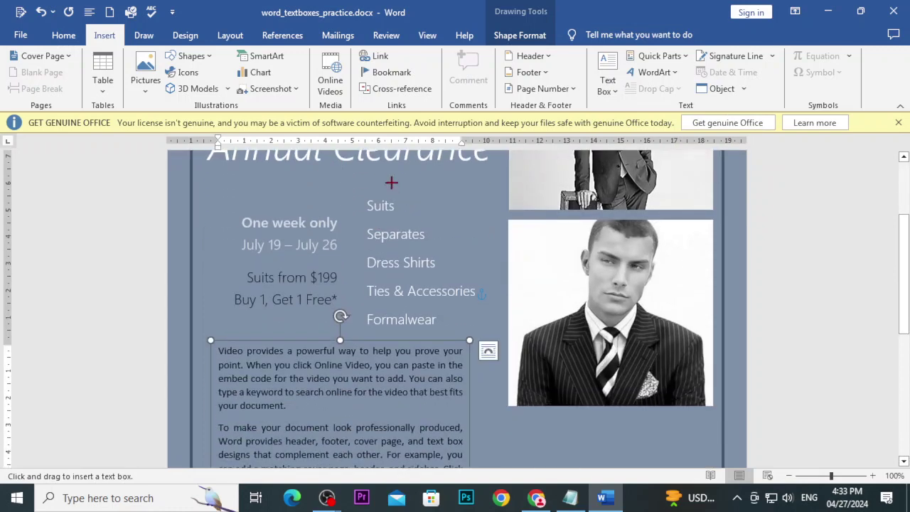
{"action": "left_click_drag", "start_coordinate": [391, 182], "coordinate": [547, 313]}
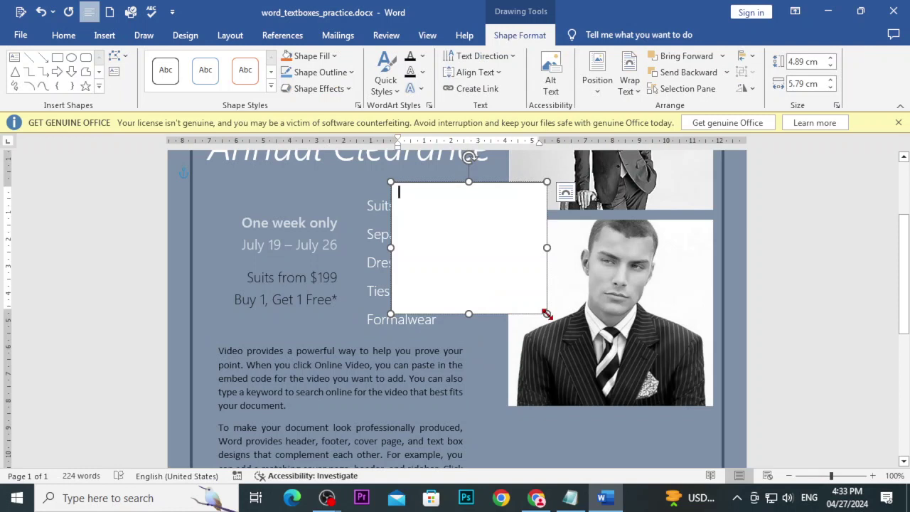
- Type 'Up to 70% Off' in the box, center it, and go back to the tutorial
{"action": "type", "text": "Up to 70%"}
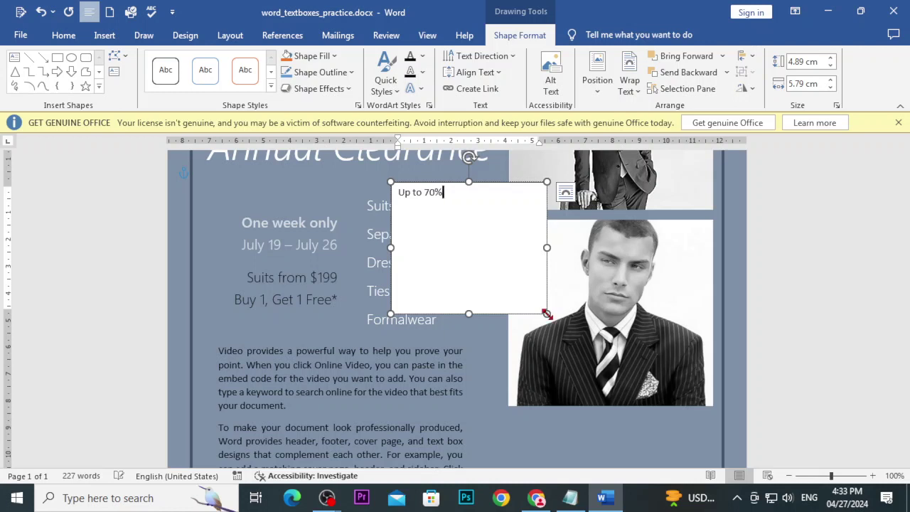
{"action": "type", "text": " Off"}
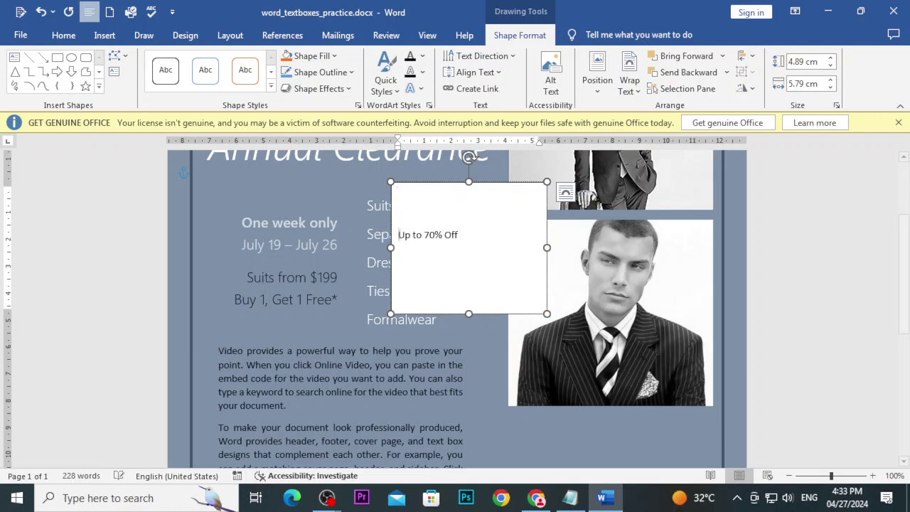
{"action": "key", "text": "Return"}
{"action": "key", "text": "Return"}
{"action": "key", "text": "Return"}
{"action": "key", "text": "ctrl+e"}
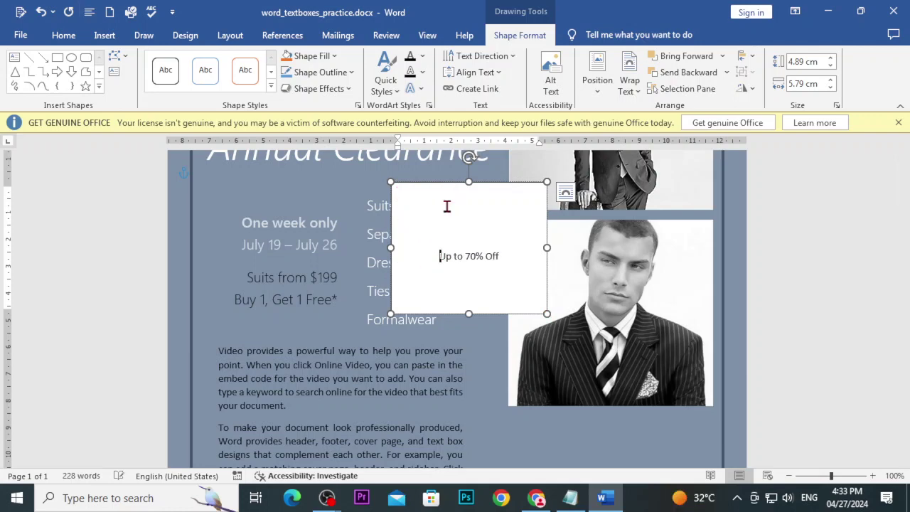
{"action": "left_click", "coordinate": [536, 497]}
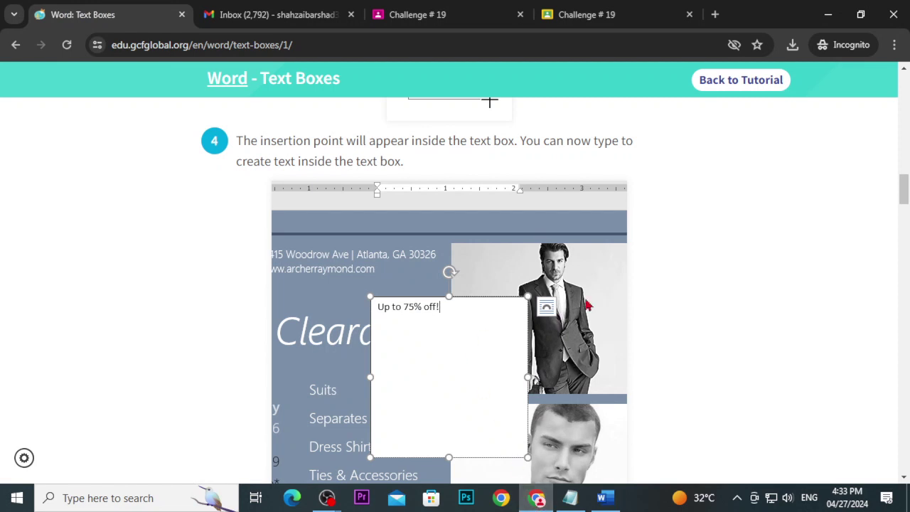
- Scroll the tutorial past the Sidebar example to the 'To move a text box' steps, then return to Word
{"action": "scroll", "coordinate": [571, 426], "scroll_direction": "down", "scroll_amount": 3}
{"action": "scroll", "coordinate": [530, 386], "scroll_direction": "down", "scroll_amount": 2}
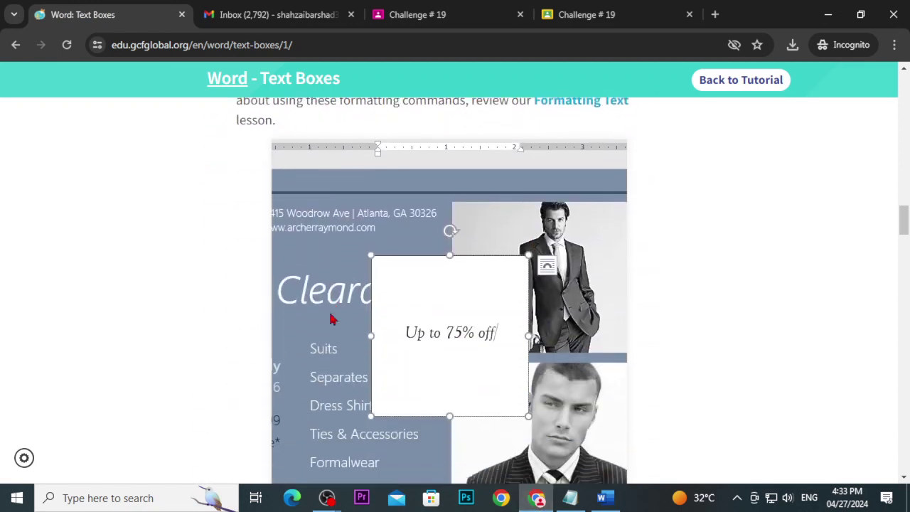
{"action": "scroll", "coordinate": [332, 313], "scroll_direction": "down", "scroll_amount": 2}
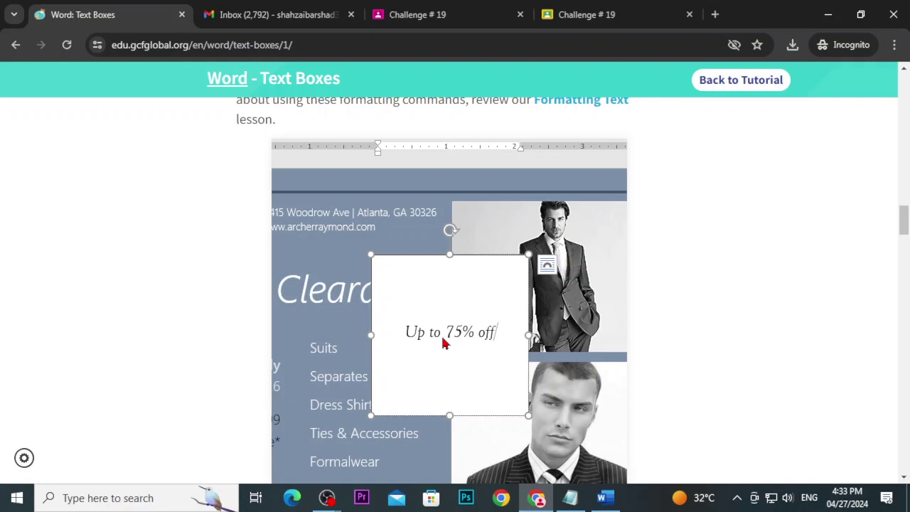
{"action": "scroll", "coordinate": [448, 340], "scroll_direction": "down", "scroll_amount": 4}
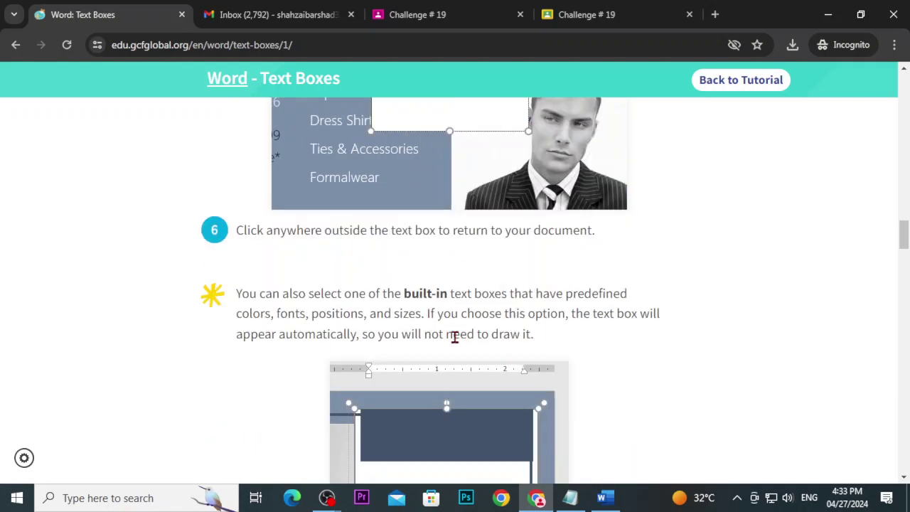
{"action": "scroll", "coordinate": [488, 315], "scroll_direction": "down", "scroll_amount": 1}
{"action": "scroll", "coordinate": [487, 320], "scroll_direction": "down", "scroll_amount": 2}
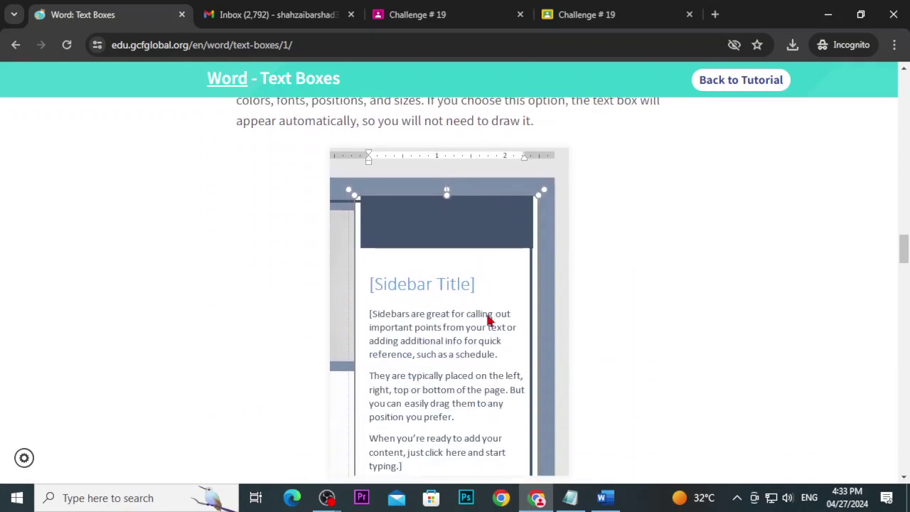
{"action": "scroll", "coordinate": [558, 317], "scroll_direction": "down", "scroll_amount": 1}
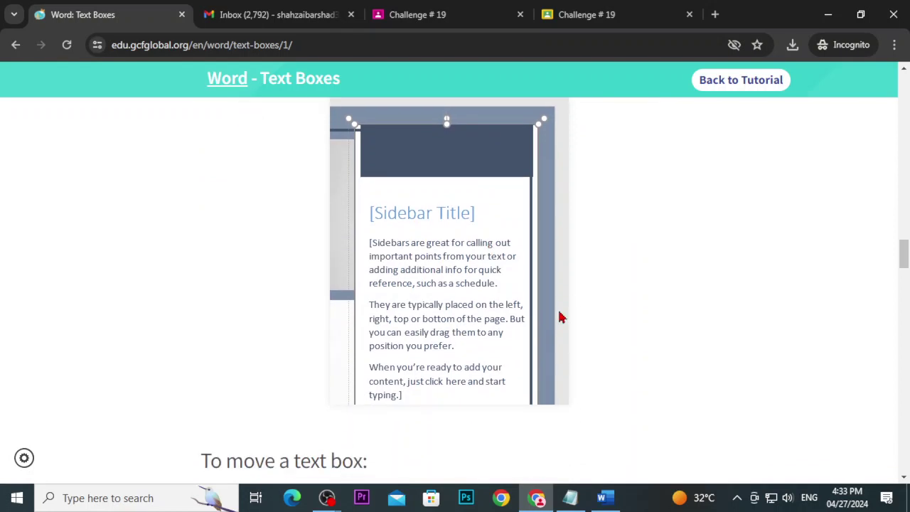
{"action": "scroll", "coordinate": [555, 313], "scroll_direction": "down", "scroll_amount": 1}
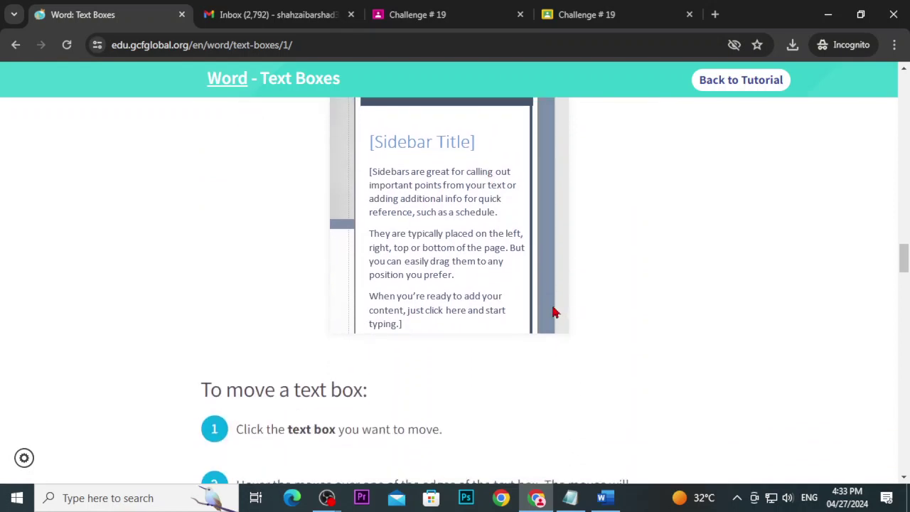
{"action": "scroll", "coordinate": [555, 313], "scroll_direction": "down", "scroll_amount": 2}
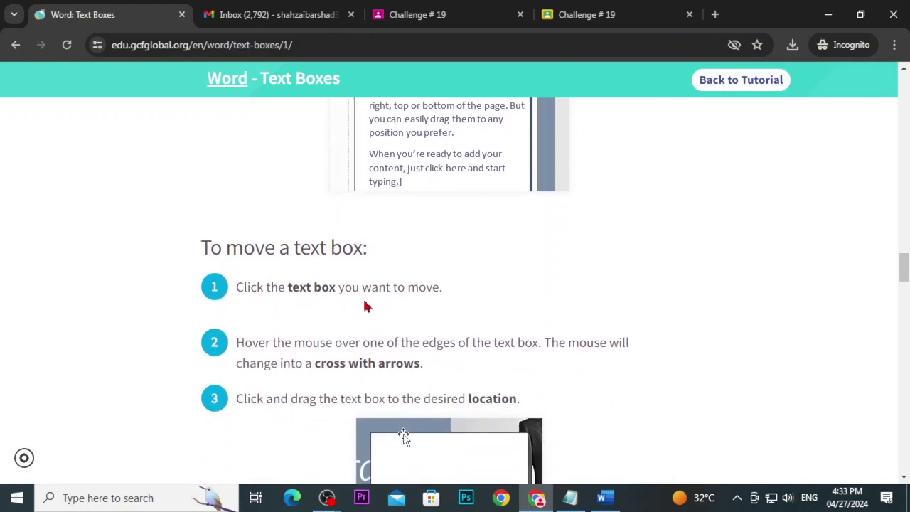
{"action": "scroll", "coordinate": [364, 306], "scroll_direction": "down", "scroll_amount": 2}
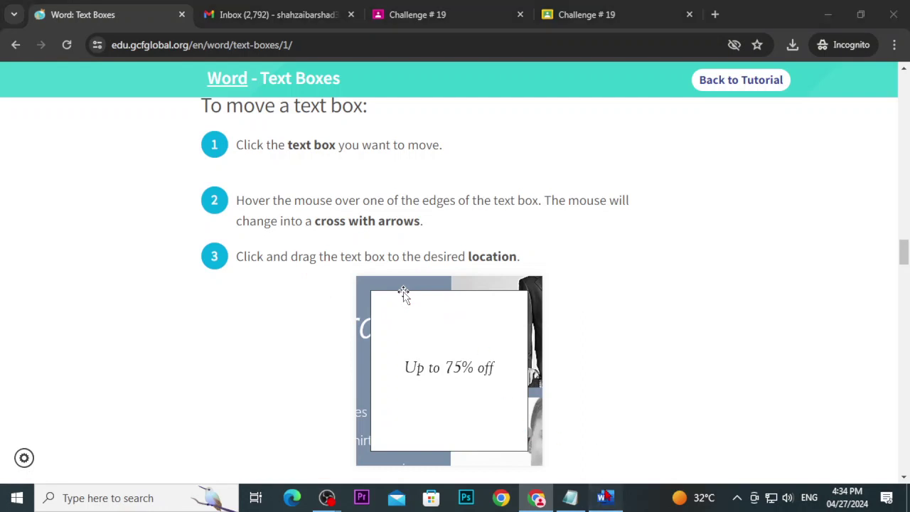
{"action": "left_click", "coordinate": [603, 497]}
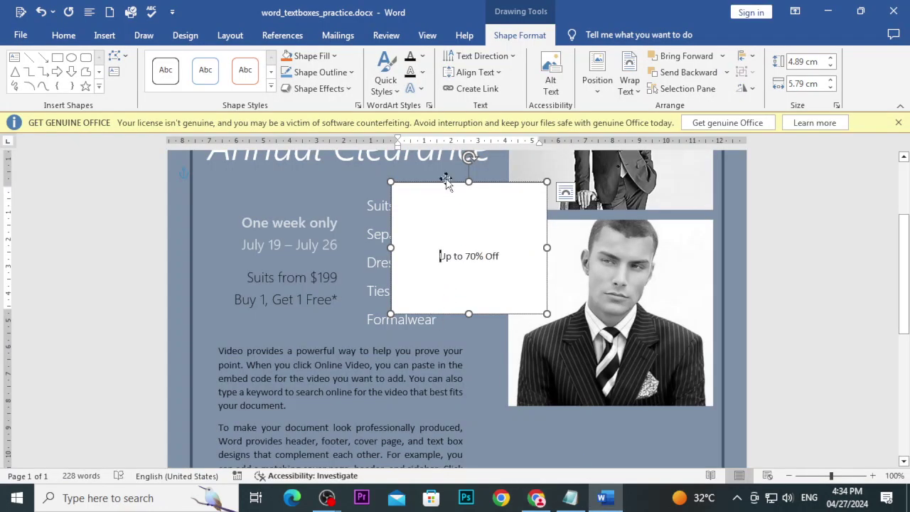
- Move the 'Up to 70% Off' box lower over the clothing list and photo edge, then view the tutorial's resize steps
{"action": "mouse_move", "coordinate": [443, 181]}
{"action": "left_mouse_down"}
{"action": "mouse_move", "coordinate": [312, 191]}
{"action": "mouse_move", "coordinate": [463, 220]}
{"action": "left_mouse_up"}
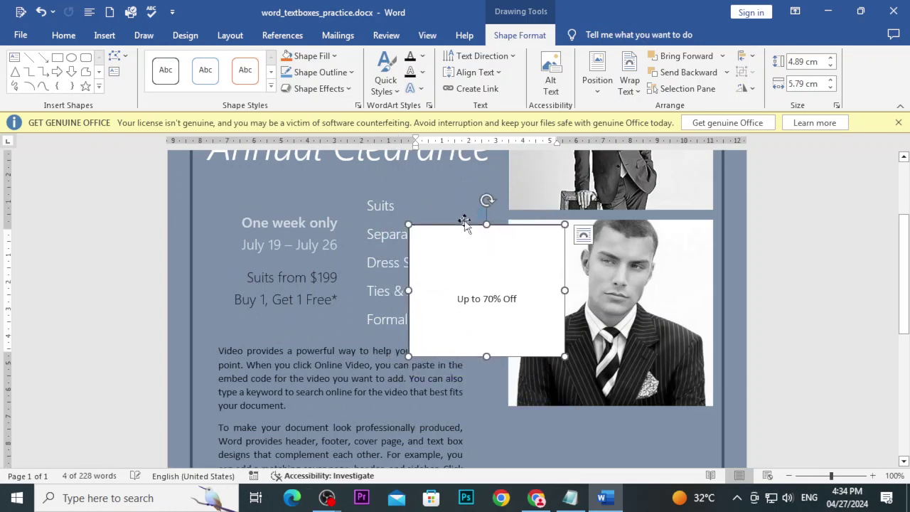
{"action": "left_click", "coordinate": [536, 497]}
{"action": "scroll", "coordinate": [270, 203], "scroll_direction": "down", "scroll_amount": 5}
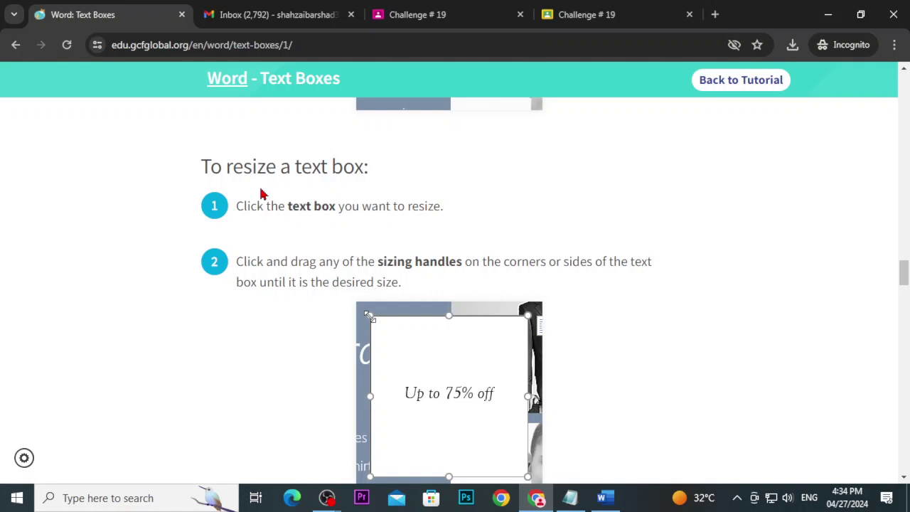
- Read GCFGlobal's steps for resizing a text box and changing its shape style, then return to Word
{"action": "scroll", "coordinate": [410, 364], "scroll_direction": "down", "scroll_amount": 1}
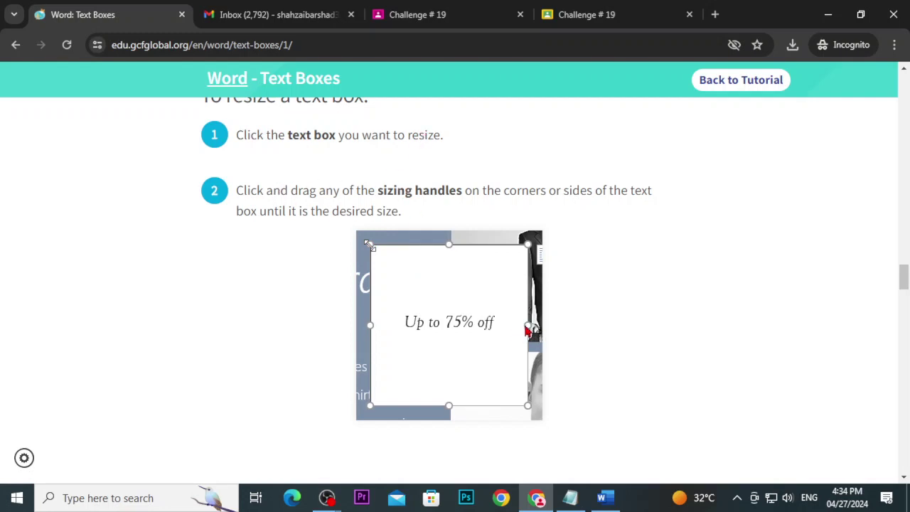
{"action": "scroll", "coordinate": [522, 334], "scroll_direction": "down", "scroll_amount": 1}
{"action": "scroll", "coordinate": [502, 339], "scroll_direction": "down", "scroll_amount": 3}
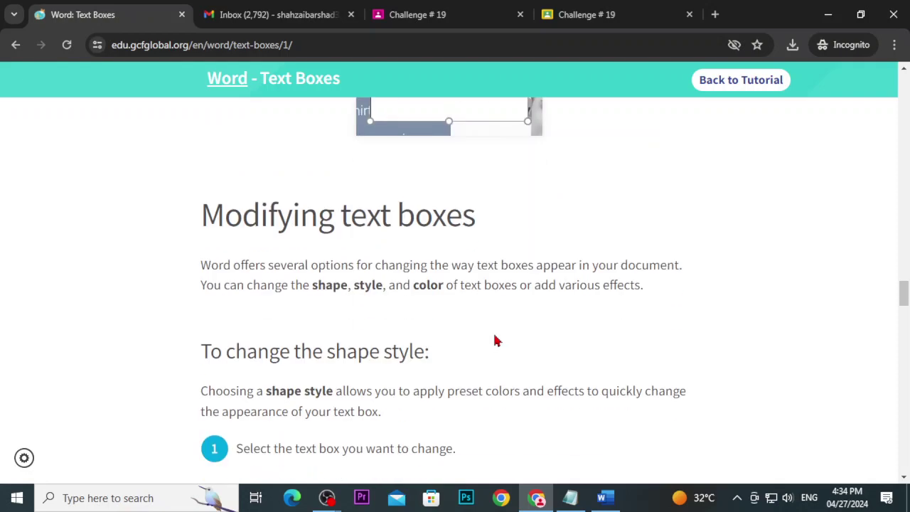
{"action": "scroll", "coordinate": [495, 341], "scroll_direction": "down", "scroll_amount": 1}
{"action": "scroll", "coordinate": [361, 152], "scroll_direction": "down", "scroll_amount": 2}
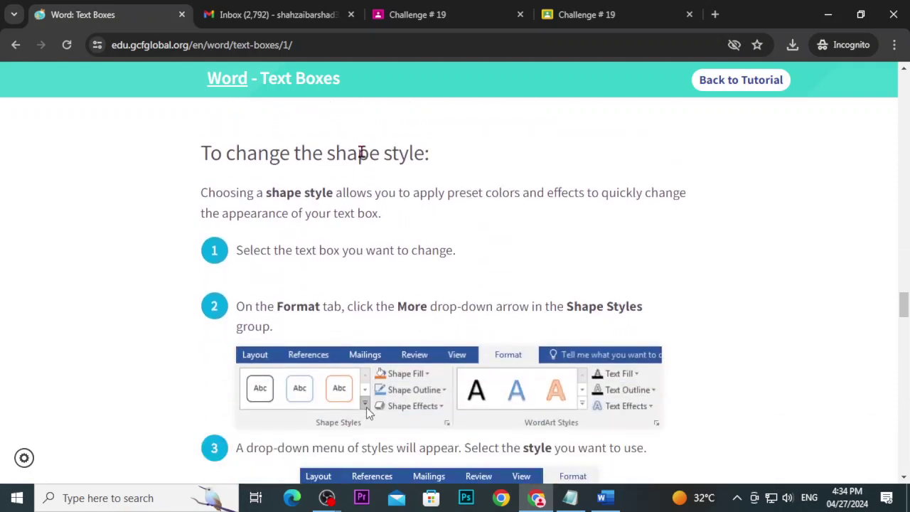
{"action": "scroll", "coordinate": [361, 155], "scroll_direction": "down", "scroll_amount": 1}
{"action": "scroll", "coordinate": [356, 235], "scroll_direction": "up", "scroll_amount": 2}
{"action": "scroll", "coordinate": [398, 298], "scroll_direction": "down", "scroll_amount": 2}
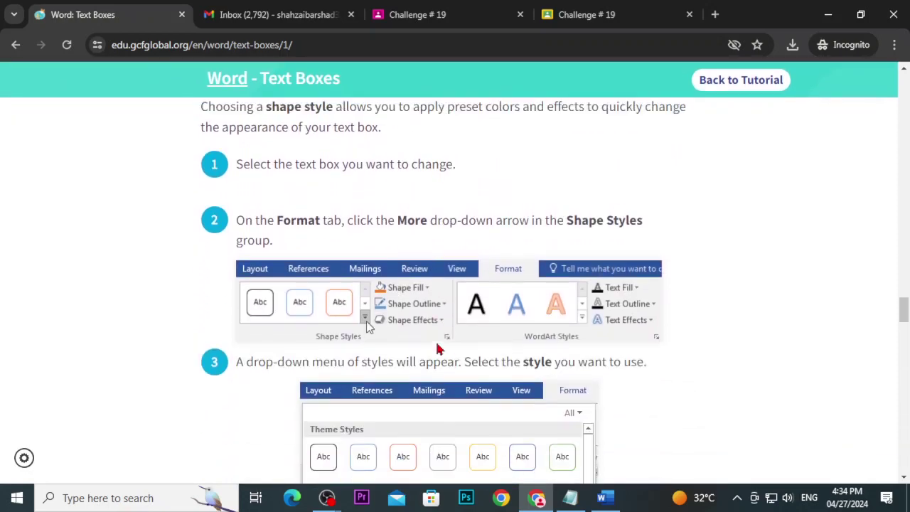
{"action": "scroll", "coordinate": [391, 313], "scroll_direction": "up", "scroll_amount": 1}
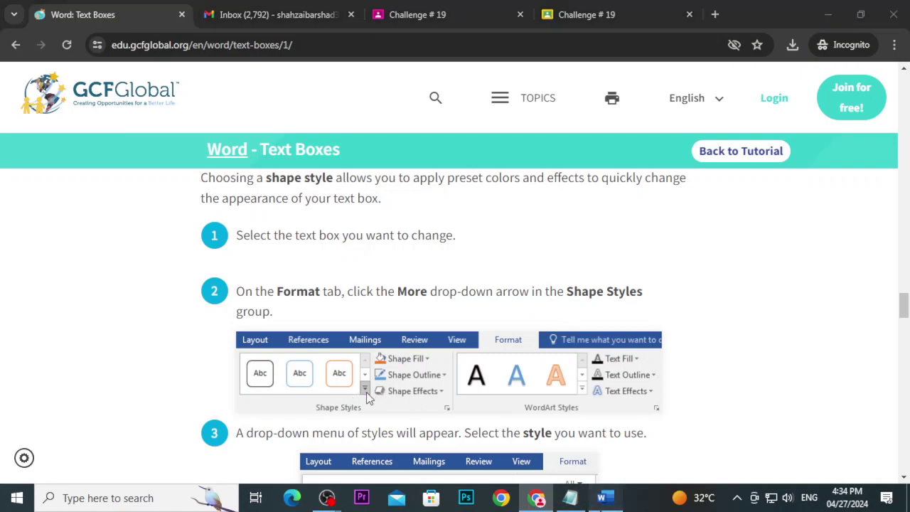
{"action": "key", "text": "alt+Tab"}
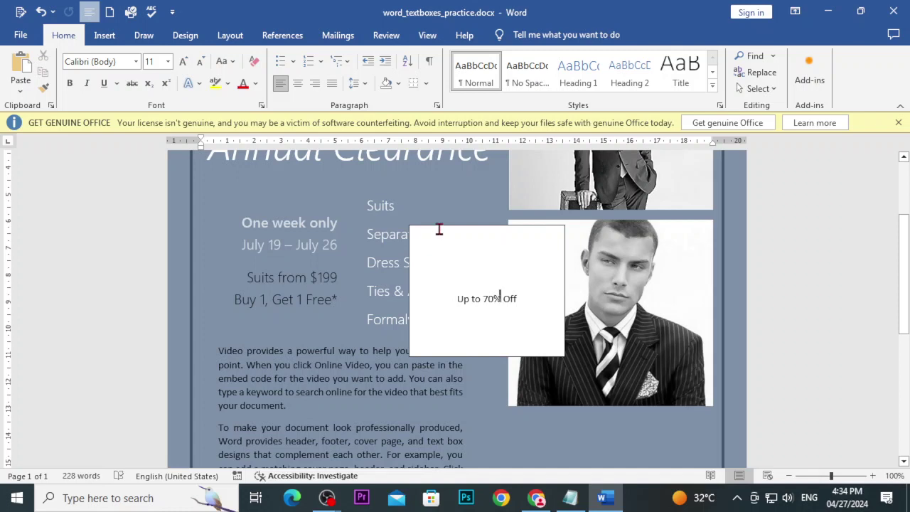
- Apply the moderate orange shape style to the 'Up to 70% Off' text box
{"action": "left_click", "coordinate": [440, 225]}
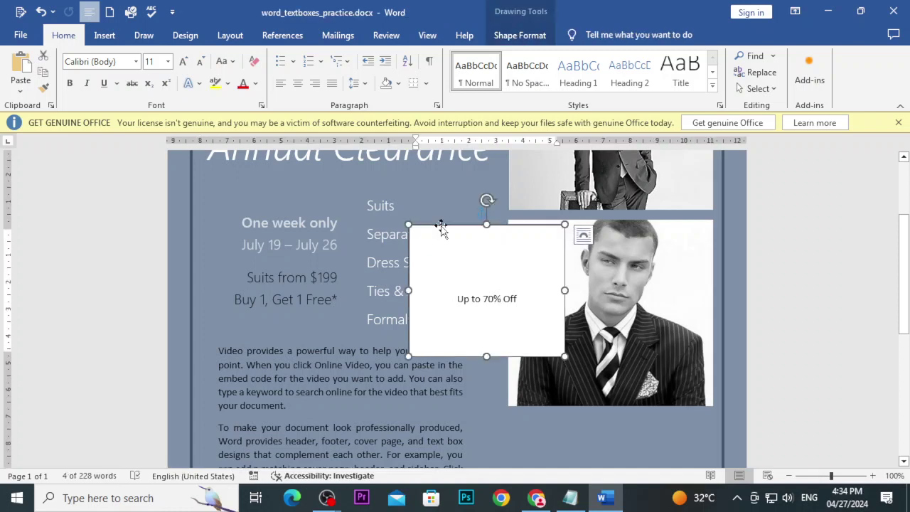
{"action": "left_click", "coordinate": [524, 35]}
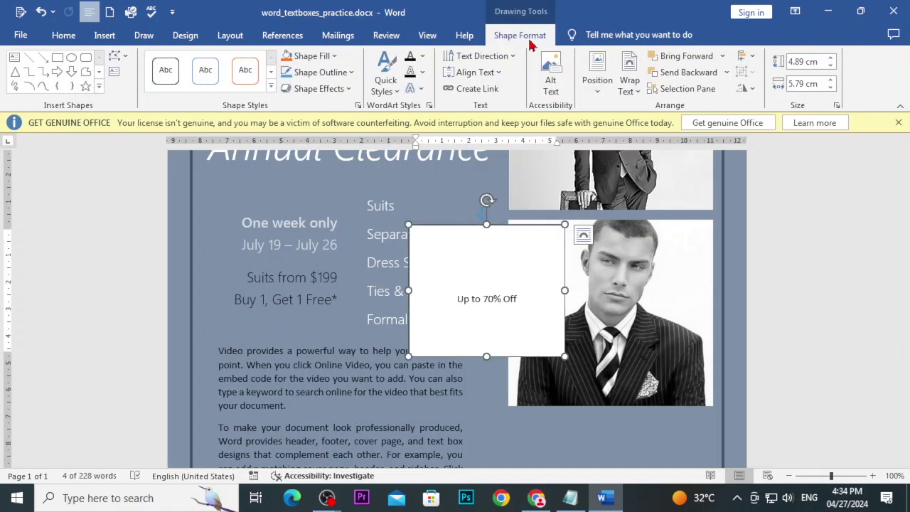
{"action": "left_click", "coordinate": [271, 86]}
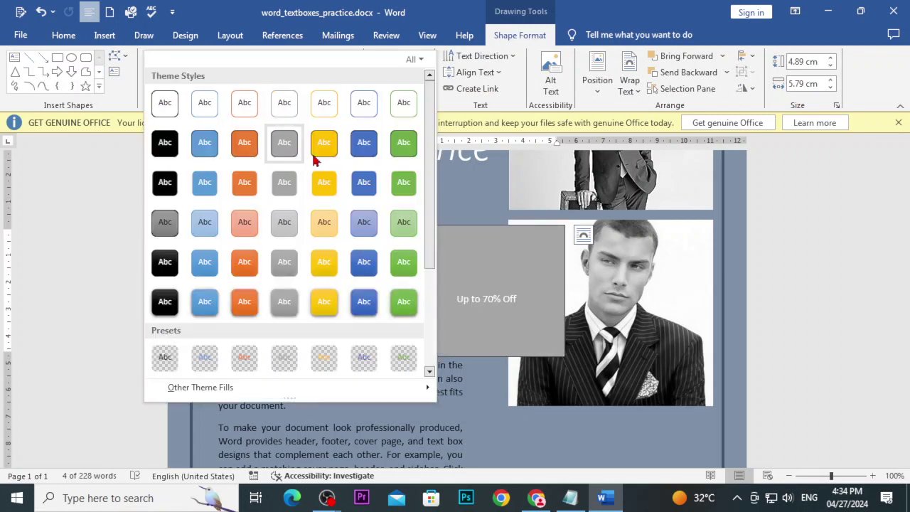
{"action": "left_click", "coordinate": [244, 263]}
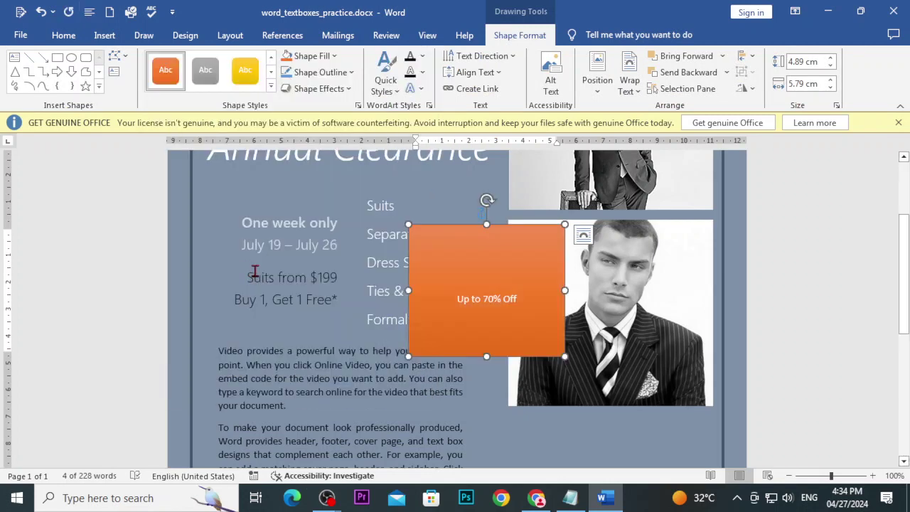
{"action": "left_click", "coordinate": [271, 86]}
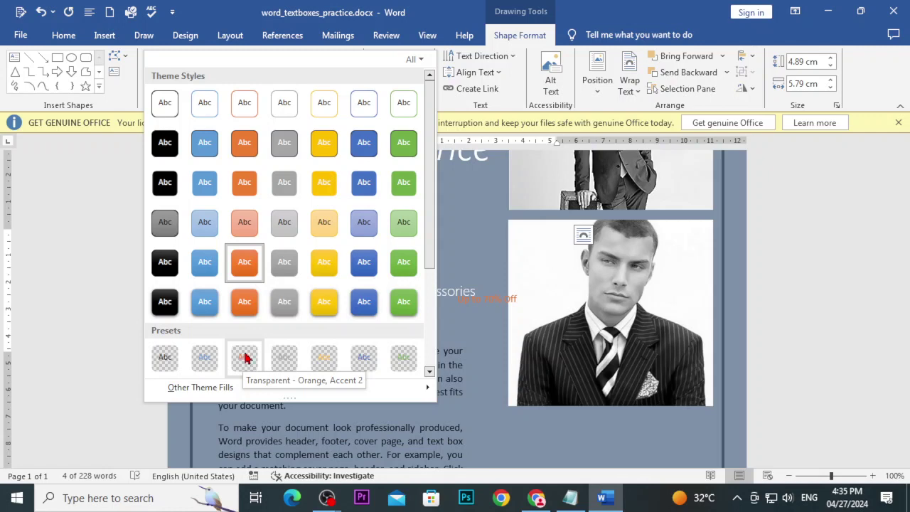
{"action": "left_click", "coordinate": [245, 262]}
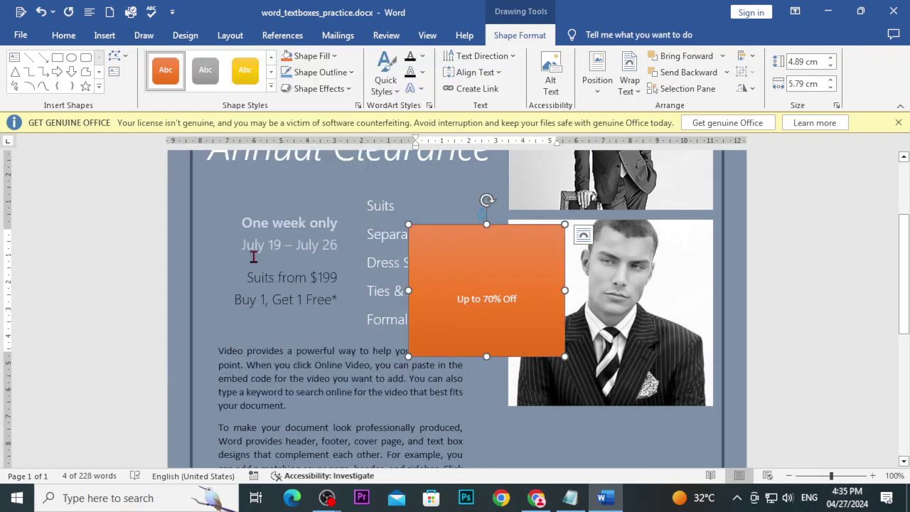
- Make the offer text bold and larger, and stretch the box to 5.74 cm tall
{"action": "left_click_drag", "start_coordinate": [541, 302], "coordinate": [467, 302]}
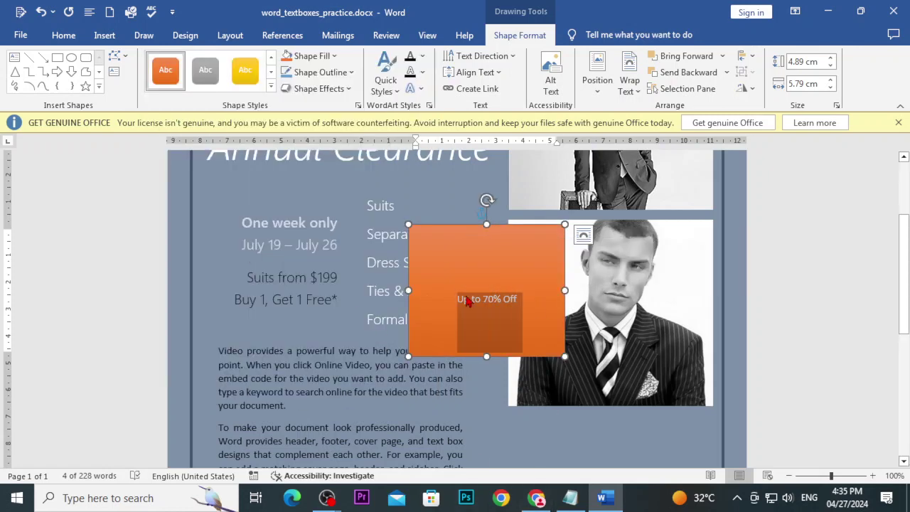
{"action": "key", "text": "ctrl+b"}
{"action": "key", "text": "ctrl+shift+period"}
{"action": "key", "text": "ctrl+shift+period"}
{"action": "key", "text": "ctrl+shift+period"}
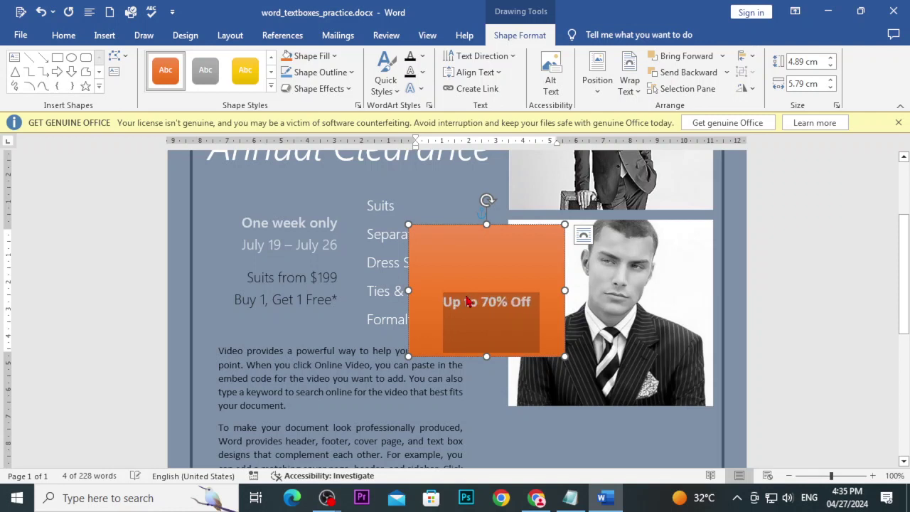
{"action": "left_click_drag", "start_coordinate": [486, 224], "coordinate": [486, 199]}
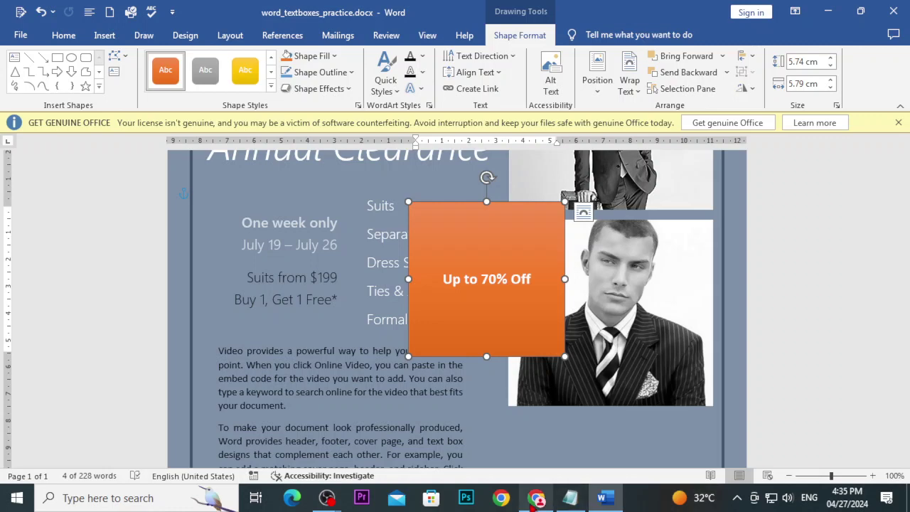
{"action": "key", "text": "alt+Tab"}
- Scroll the Text Boxes lesson to step 4's orange oval 'Up to 75% off' example
{"action": "scroll", "coordinate": [424, 411], "scroll_direction": "down", "scroll_amount": 3}
{"action": "scroll", "coordinate": [391, 368], "scroll_direction": "down", "scroll_amount": 3}
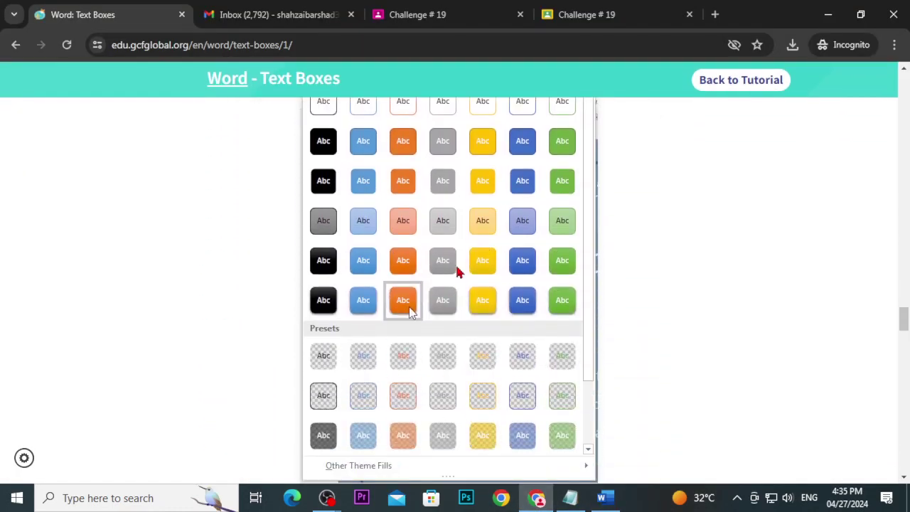
{"action": "scroll", "coordinate": [434, 266], "scroll_direction": "down", "scroll_amount": 4}
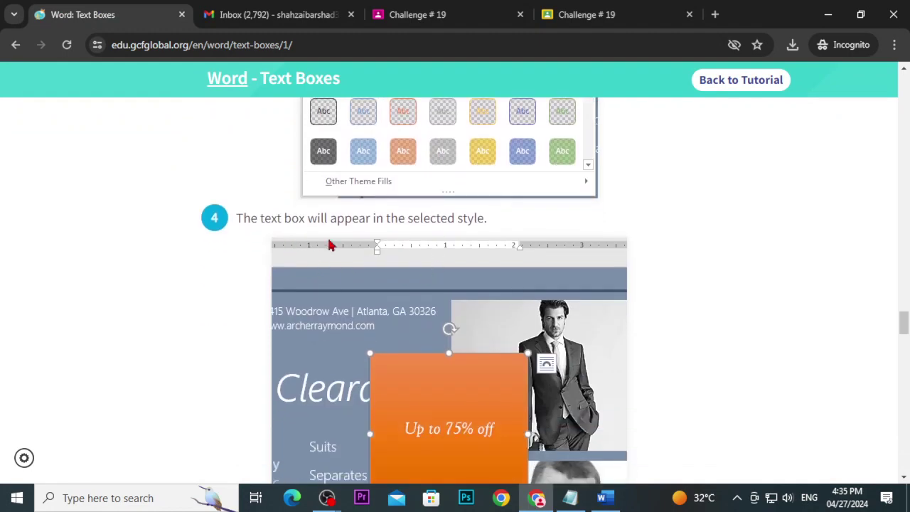
{"action": "scroll", "coordinate": [329, 244], "scroll_direction": "down", "scroll_amount": 3}
{"action": "scroll", "coordinate": [384, 298], "scroll_direction": "up", "scroll_amount": 2}
{"action": "scroll", "coordinate": [382, 295], "scroll_direction": "up", "scroll_amount": 2}
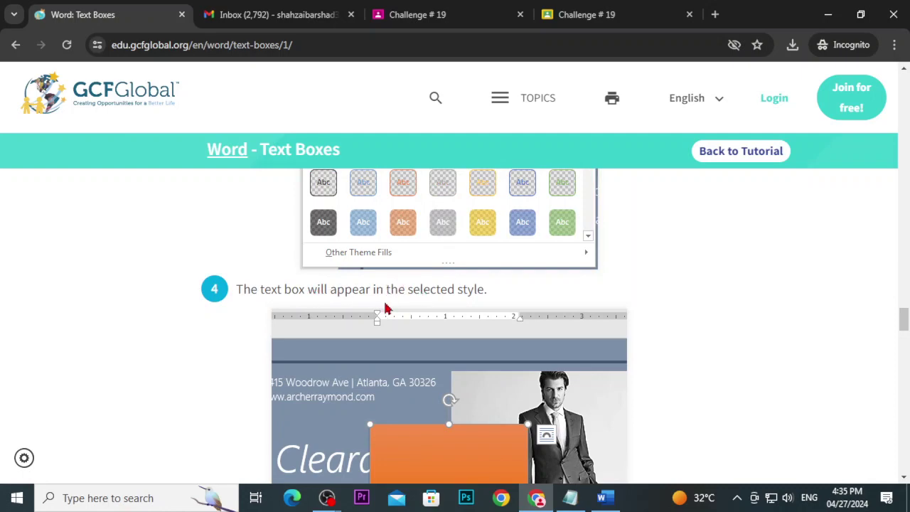
{"action": "scroll", "coordinate": [386, 308], "scroll_direction": "down", "scroll_amount": 3}
{"action": "scroll", "coordinate": [410, 301], "scroll_direction": "down", "scroll_amount": 3}
{"action": "scroll", "coordinate": [382, 321], "scroll_direction": "down", "scroll_amount": 2}
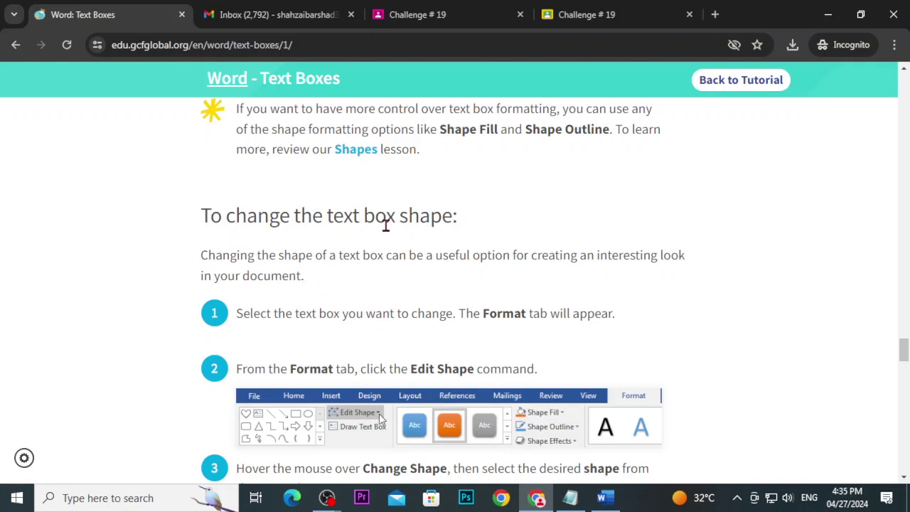
{"action": "scroll", "coordinate": [388, 228], "scroll_direction": "down", "scroll_amount": 2}
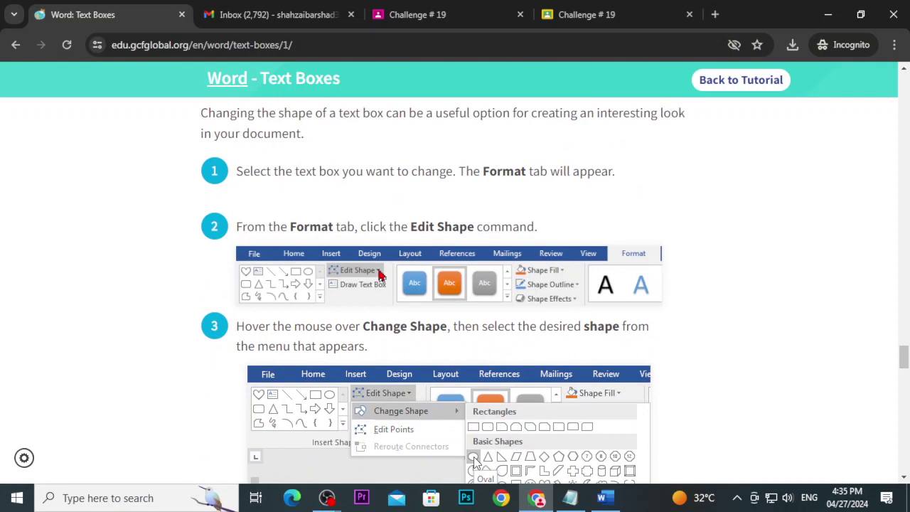
{"action": "scroll", "coordinate": [455, 284], "scroll_direction": "down", "scroll_amount": 2}
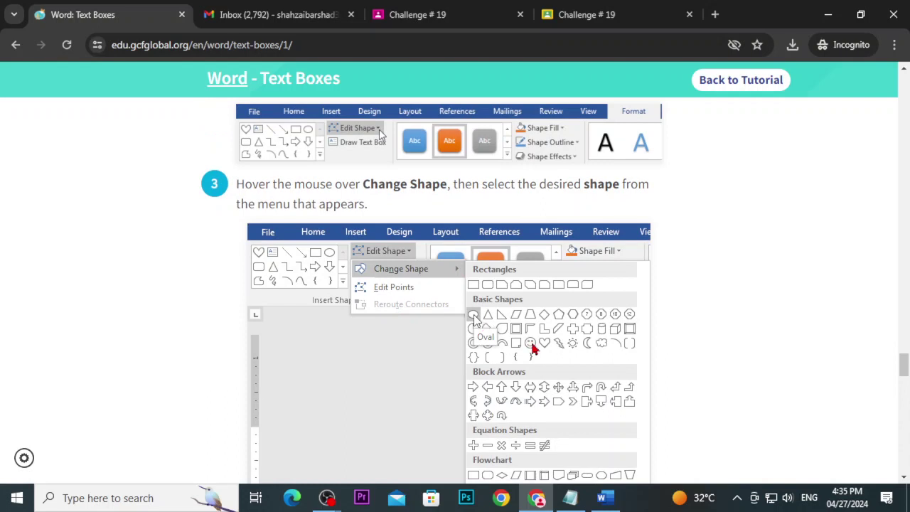
{"action": "scroll", "coordinate": [379, 129], "scroll_direction": "down", "scroll_amount": 6}
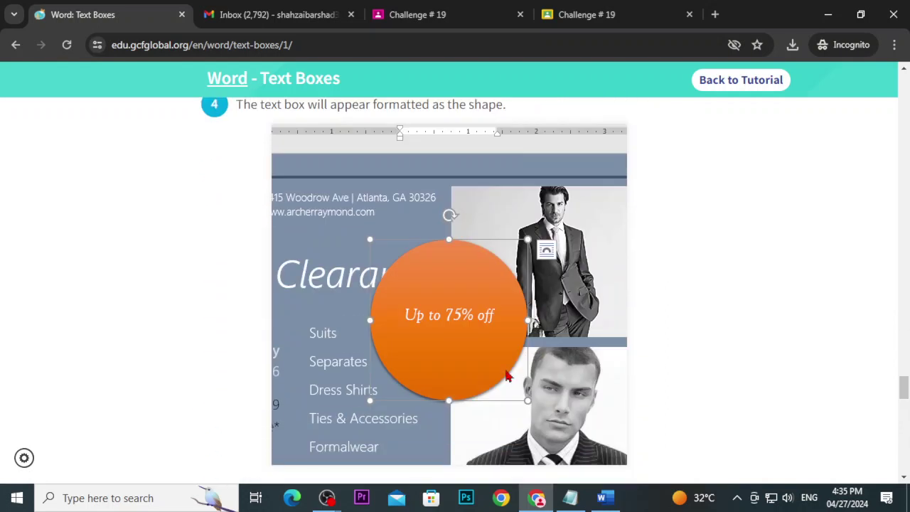
- Change the orange text box to a pentagon and remove its blank top line
{"action": "left_click", "coordinate": [594, 495]}
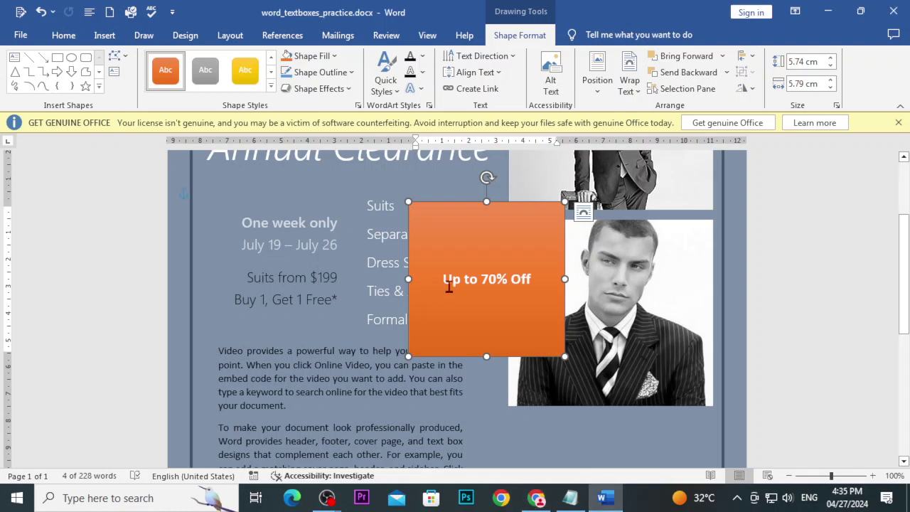
{"action": "left_click", "coordinate": [465, 203]}
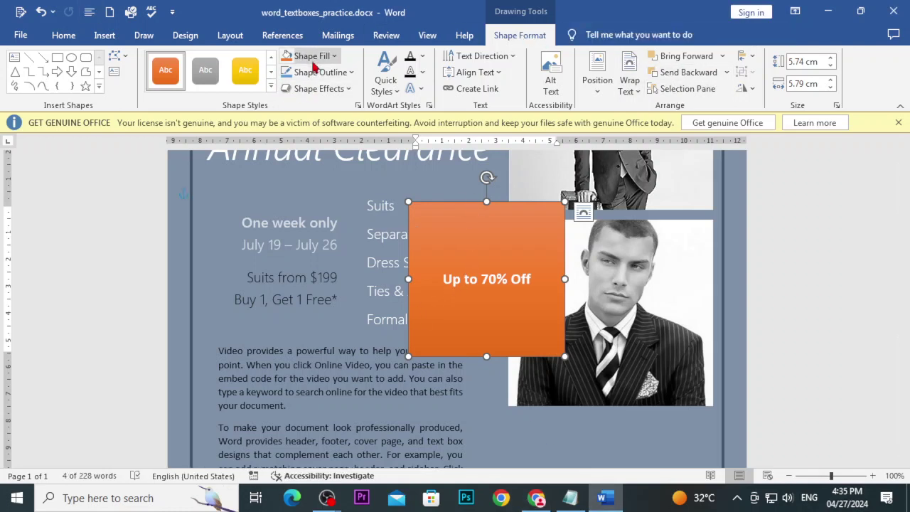
{"action": "left_click", "coordinate": [125, 57]}
{"action": "left_click", "coordinate": [138, 75]}
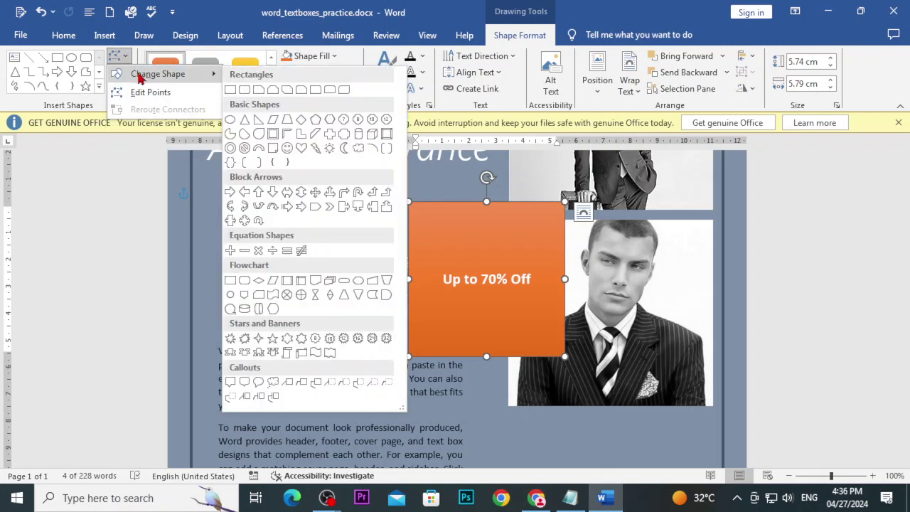
{"action": "left_click", "coordinate": [316, 121]}
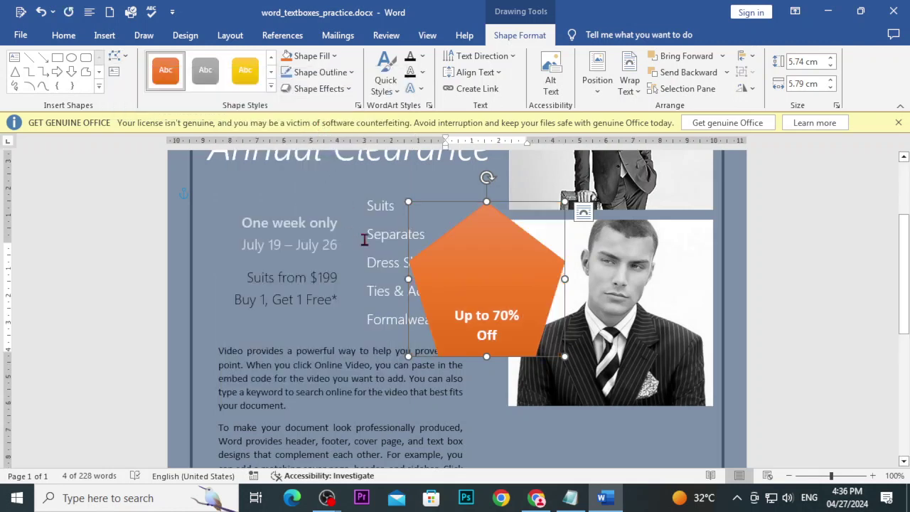
{"action": "left_click", "coordinate": [470, 300]}
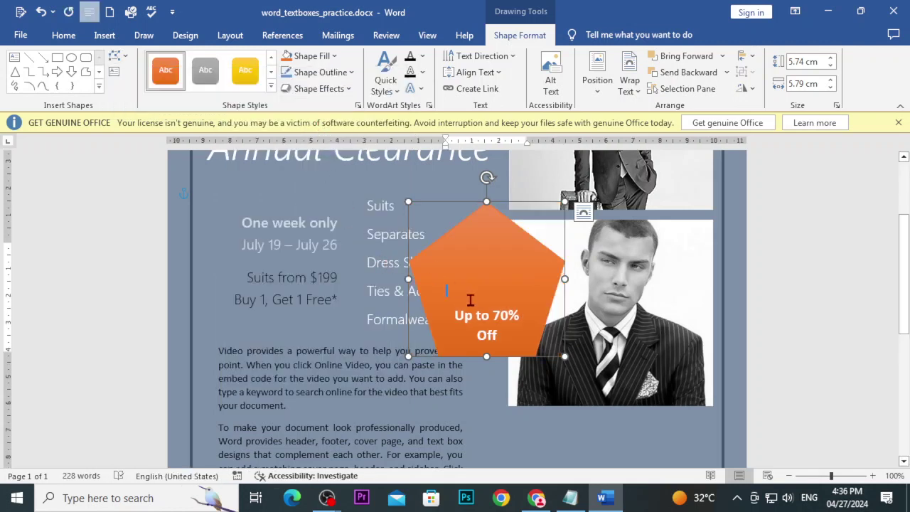
{"action": "key", "text": "BackSpace"}
{"action": "key", "text": "Delete"}
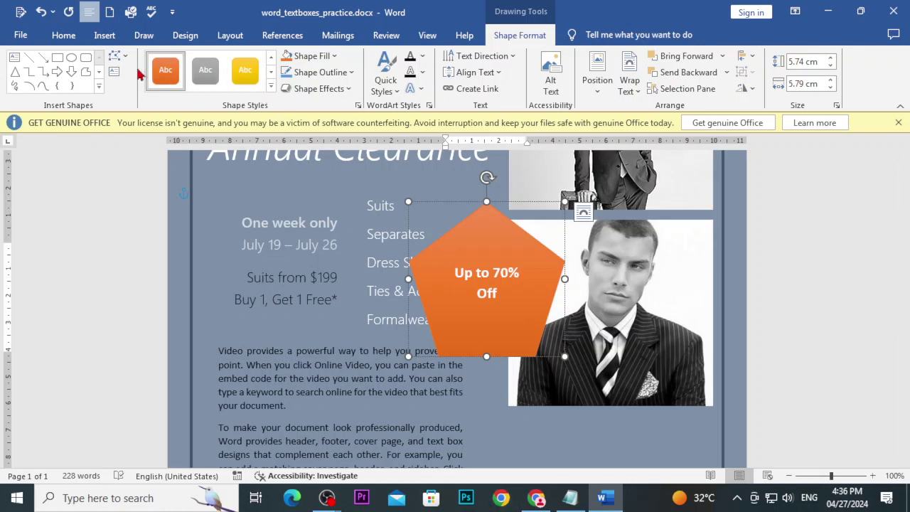
- Change the pentagon to an oval so the offer box becomes an orange circle
{"action": "left_click", "coordinate": [117, 55]}
{"action": "mouse_move", "coordinate": [158, 74]}
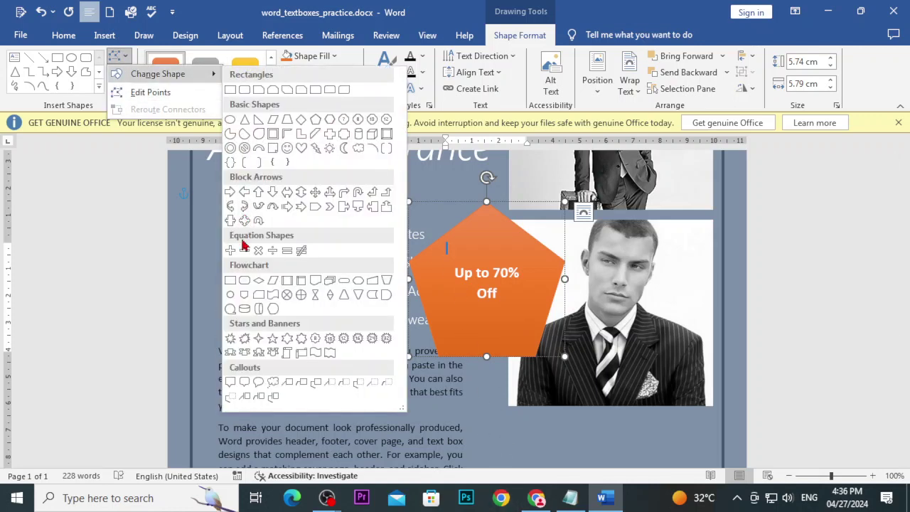
{"action": "left_click", "coordinate": [230, 120]}
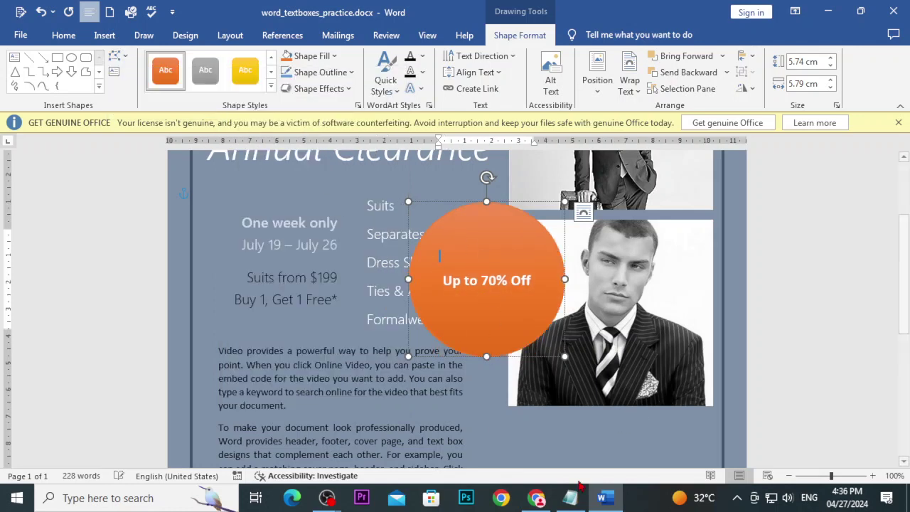
{"action": "key", "text": "alt+Tab"}
{"action": "scroll", "coordinate": [452, 396], "scroll_direction": "down", "scroll_amount": 3}
{"action": "scroll", "coordinate": [446, 393], "scroll_direction": "down", "scroll_amount": 2}
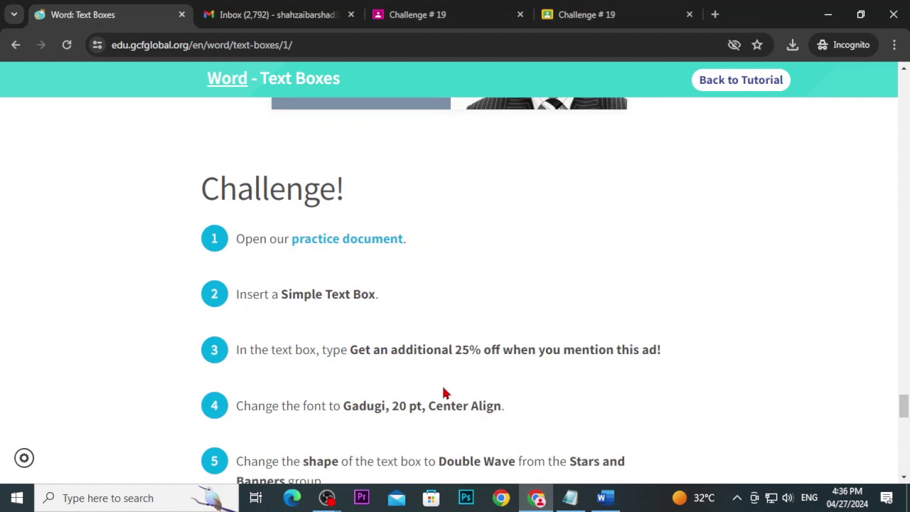
- Review the tutorial's Challenge section and switch back to the Word flyer
{"action": "scroll", "coordinate": [444, 393], "scroll_direction": "up", "scroll_amount": 2}
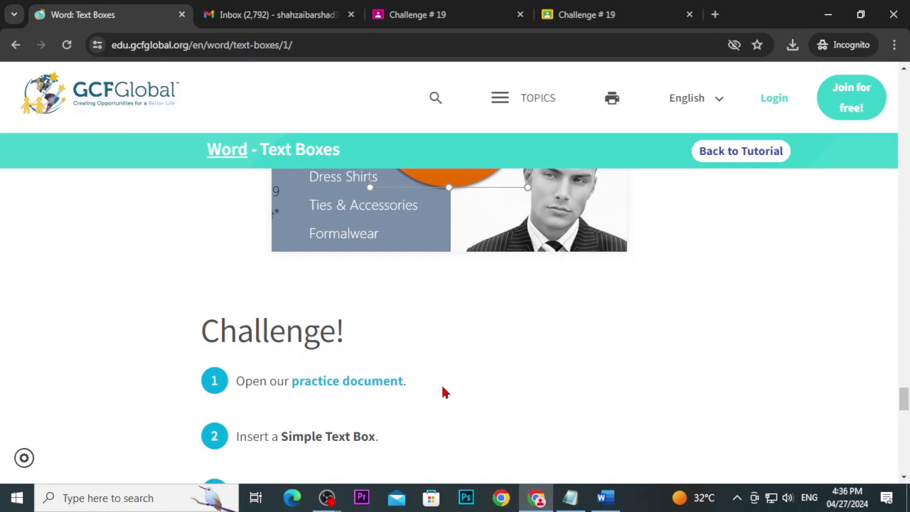
{"action": "key", "text": "alt+Tab"}
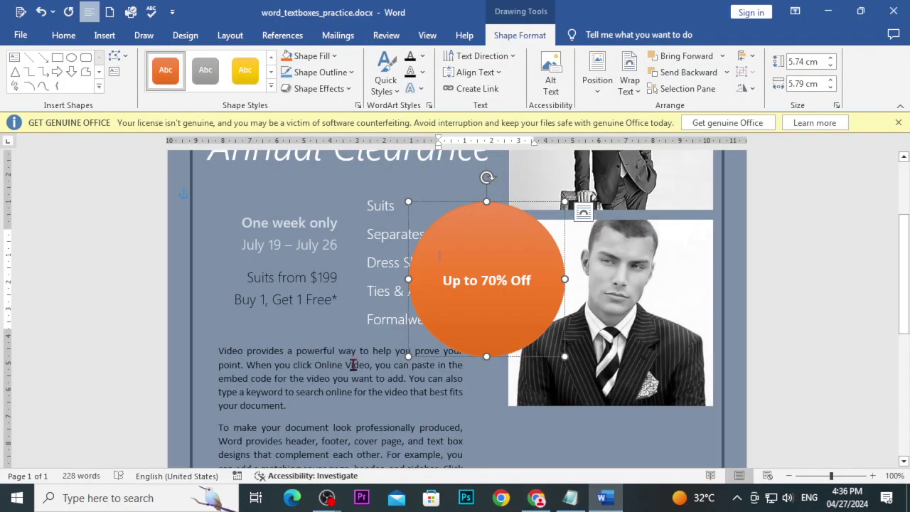
- Move the sample text box into the left column and lower the photo beside it
{"action": "scroll", "coordinate": [358, 361], "scroll_direction": "down", "scroll_amount": 2}
{"action": "scroll", "coordinate": [355, 365], "scroll_direction": "up", "scroll_amount": 1}
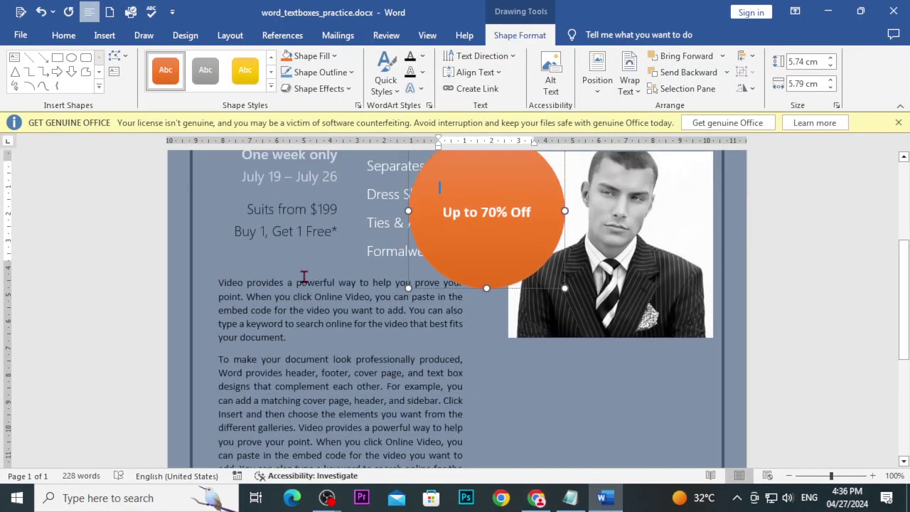
{"action": "left_click", "coordinate": [299, 279]}
{"action": "left_click_drag", "start_coordinate": [298, 272], "coordinate": [541, 342]}
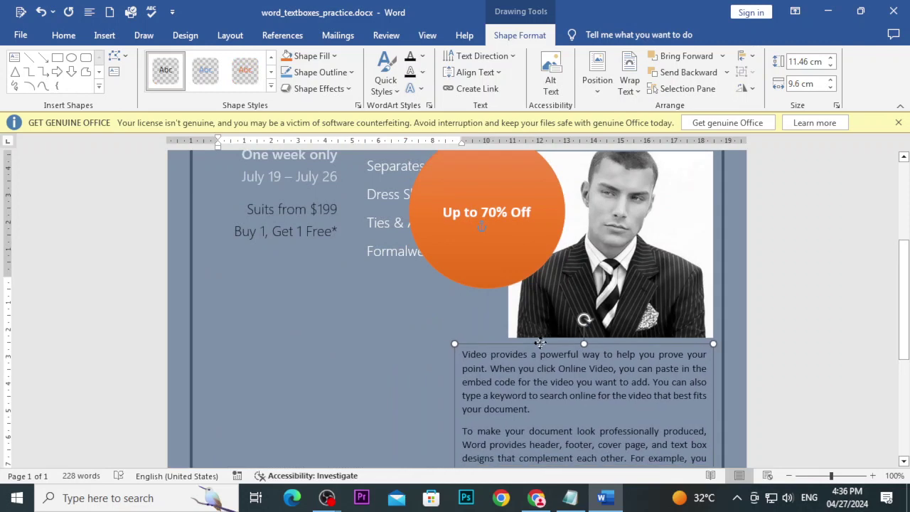
{"action": "scroll", "coordinate": [541, 343], "scroll_direction": "down", "scroll_amount": 4}
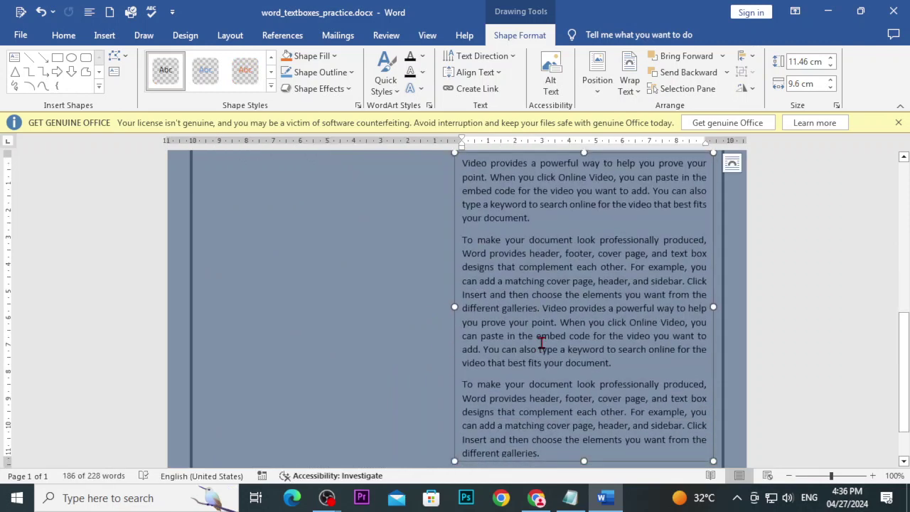
{"action": "scroll", "coordinate": [496, 310], "scroll_direction": "up", "scroll_amount": 2}
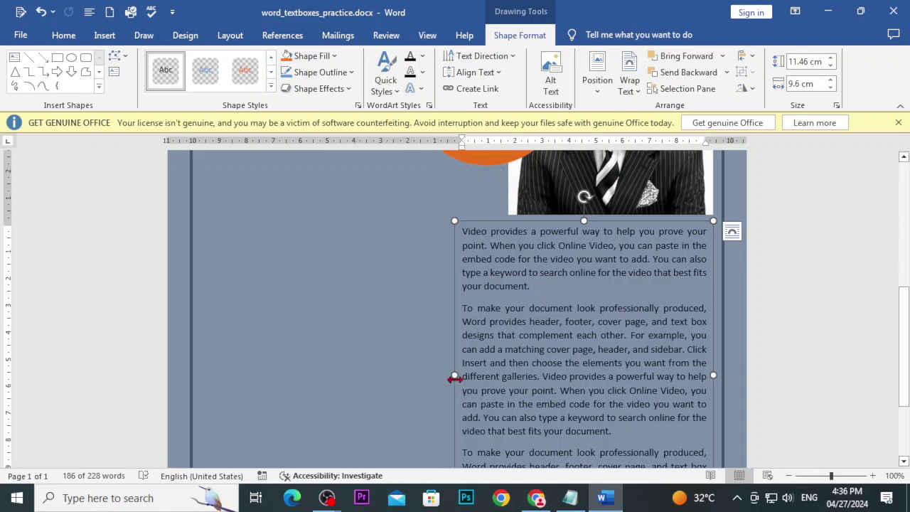
{"action": "left_click_drag", "start_coordinate": [455, 375], "coordinate": [466, 374]}
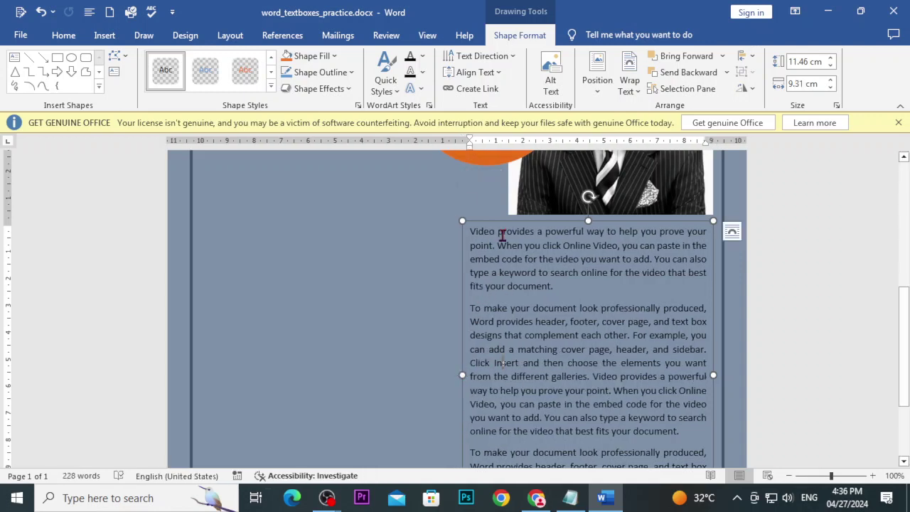
{"action": "left_click_drag", "start_coordinate": [512, 223], "coordinate": [269, 184]}
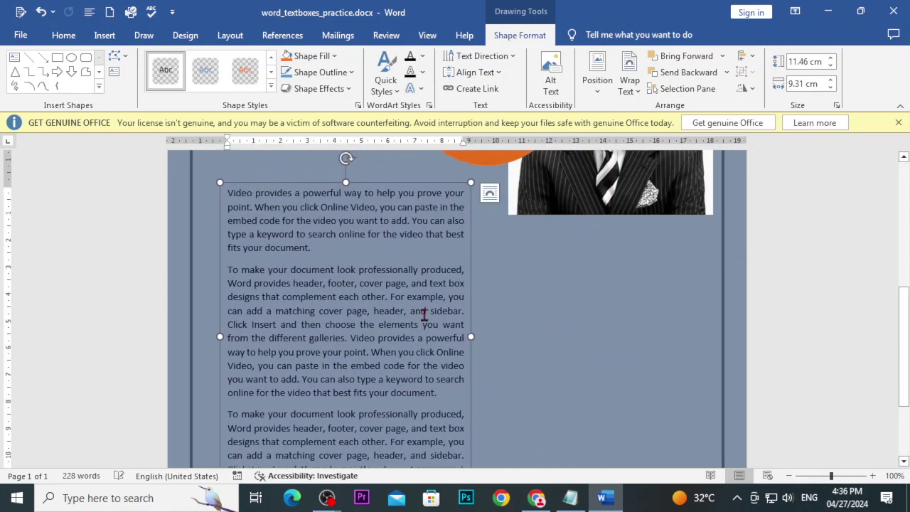
{"action": "scroll", "coordinate": [548, 315], "scroll_direction": "down", "scroll_amount": 1}
{"action": "scroll", "coordinate": [547, 315], "scroll_direction": "up", "scroll_amount": 3}
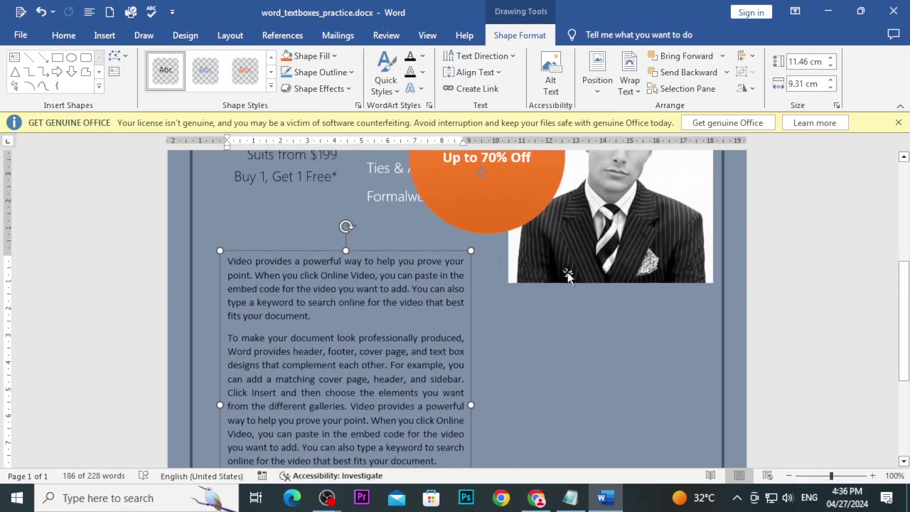
{"action": "mouse_move", "coordinate": [569, 274]}
{"action": "left_mouse_down"}
{"action": "mouse_move", "coordinate": [555, 403]}
{"action": "mouse_move", "coordinate": [527, 358]}
{"action": "mouse_move", "coordinate": [555, 355]}
{"action": "left_mouse_up"}
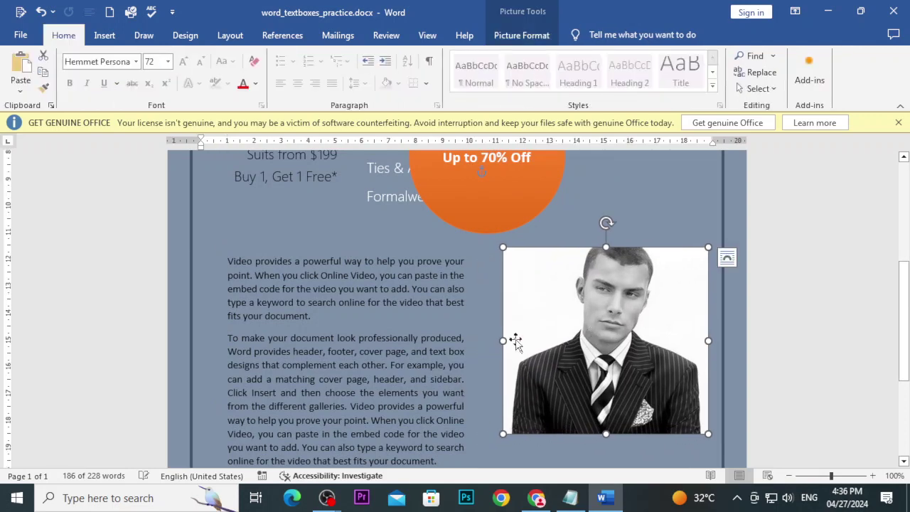
- Widen the sample text box toward the photo and delete its repeated last paragraph
{"action": "left_click", "coordinate": [420, 341]}
{"action": "left_click_drag", "start_coordinate": [470, 405], "coordinate": [494, 405]}
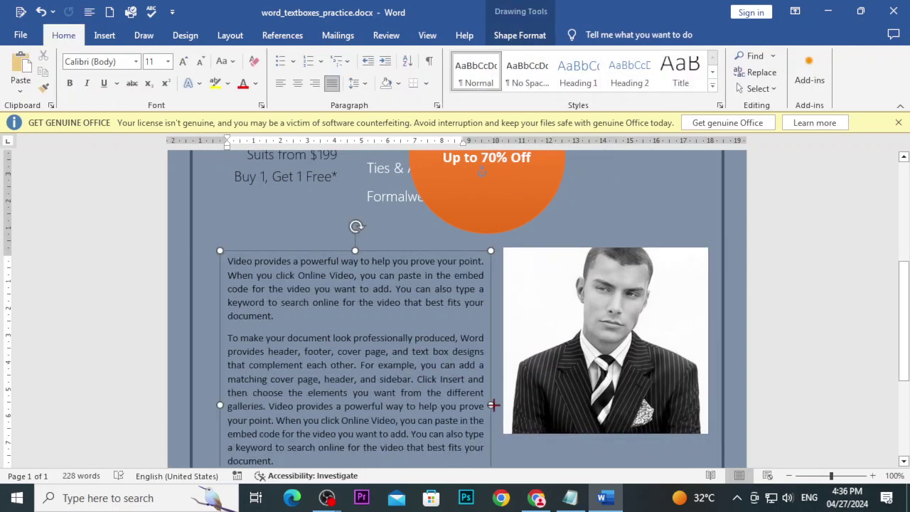
{"action": "scroll", "coordinate": [490, 408], "scroll_direction": "down", "scroll_amount": 4}
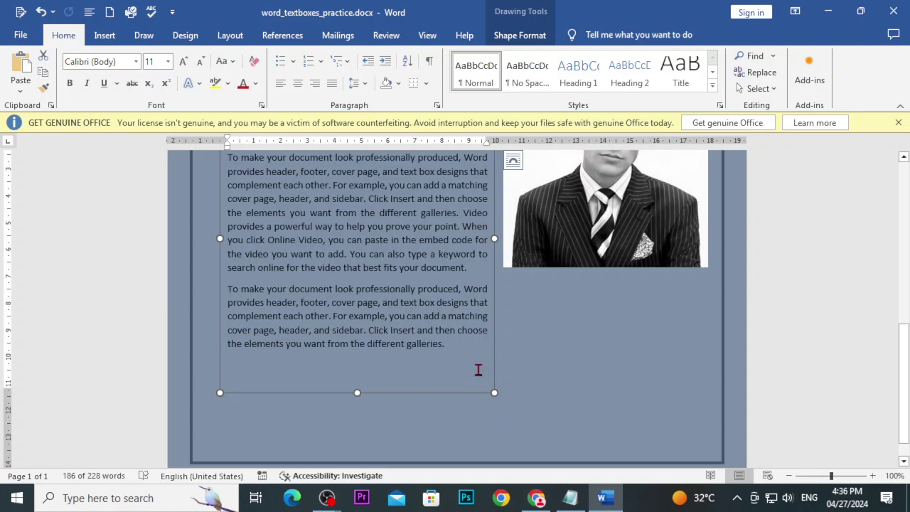
{"action": "left_click_drag", "start_coordinate": [475, 367], "coordinate": [223, 284]}
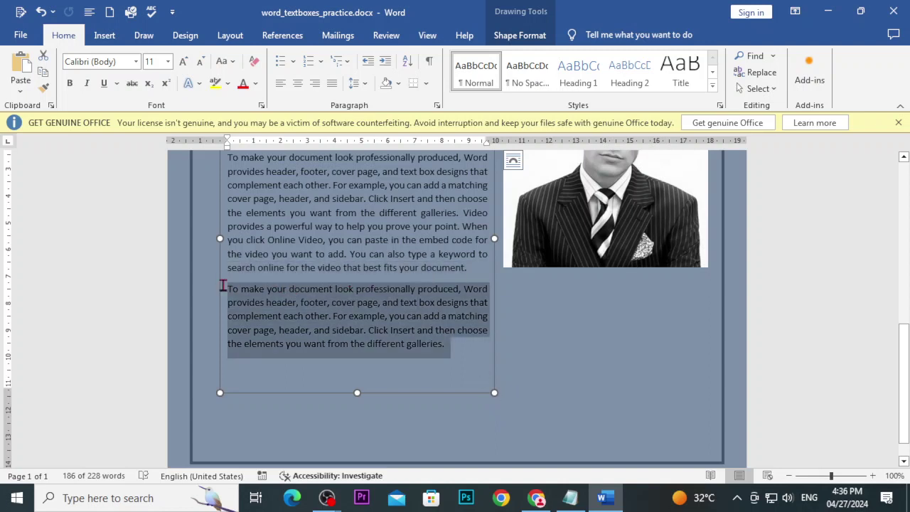
{"action": "key", "text": "Delete"}
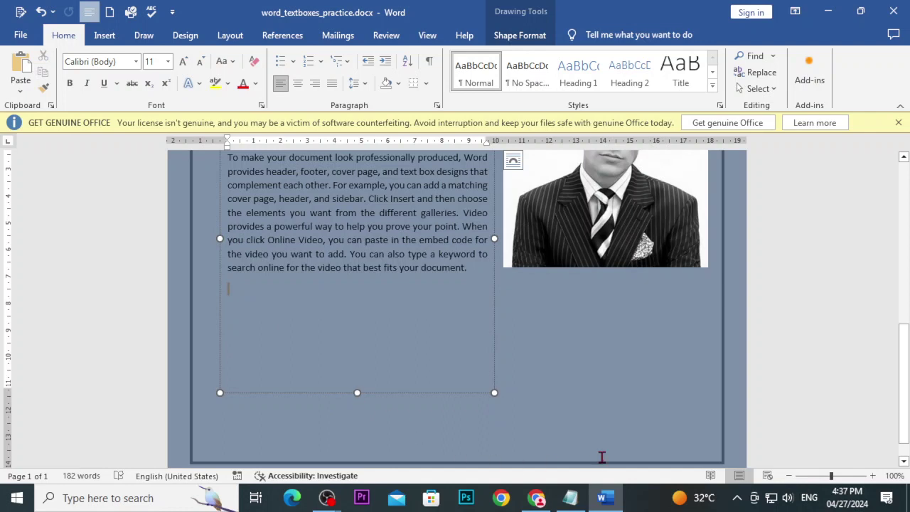
{"action": "scroll", "coordinate": [610, 456], "scroll_direction": "down", "scroll_amount": 1}
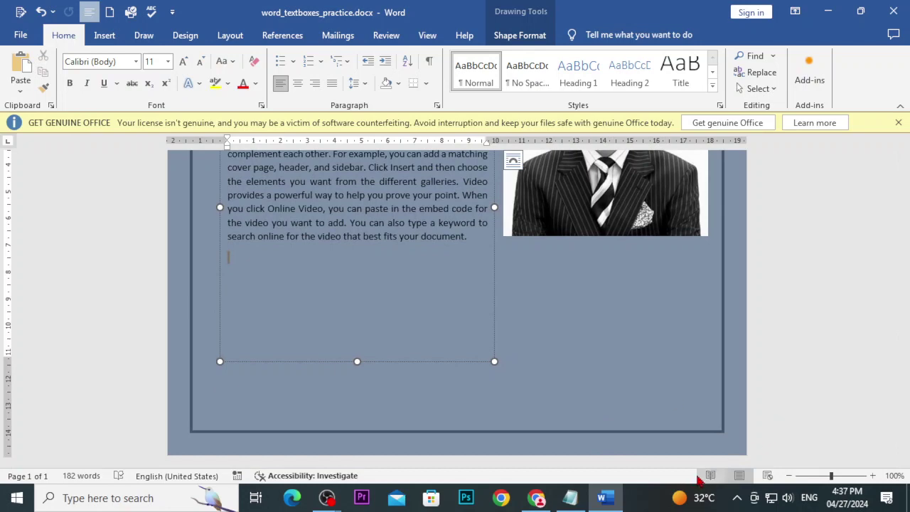
{"action": "left_click", "coordinate": [570, 498]}
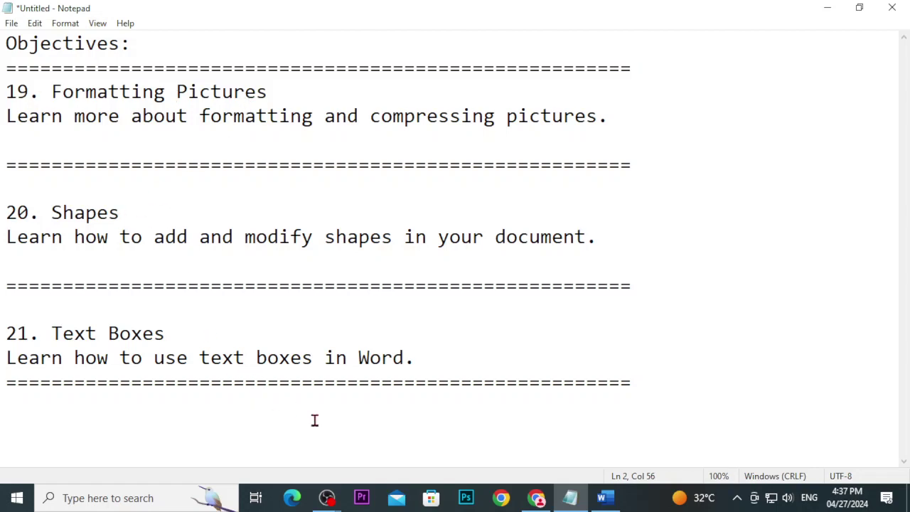
- Bring the OBS Studio recording window in front of the Notepad list
{"action": "mouse_move", "coordinate": [326, 497]}
{"action": "left_click", "coordinate": [271, 442]}
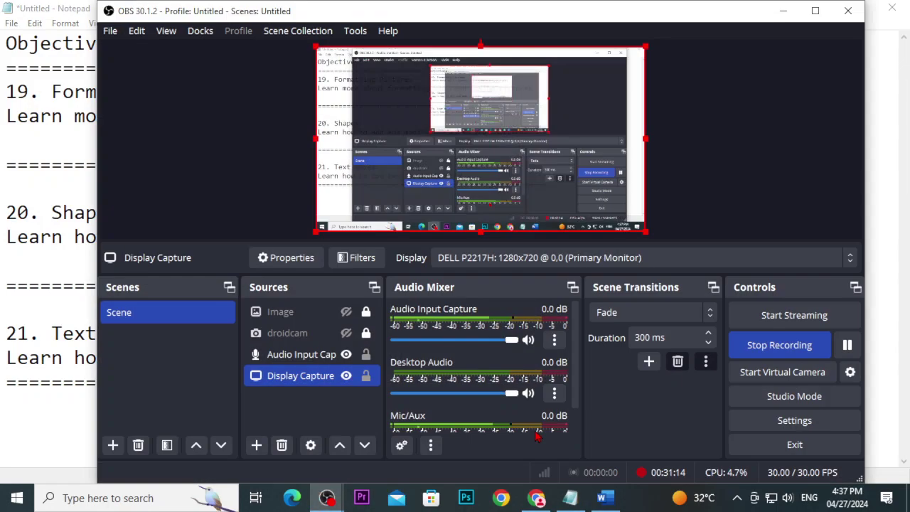